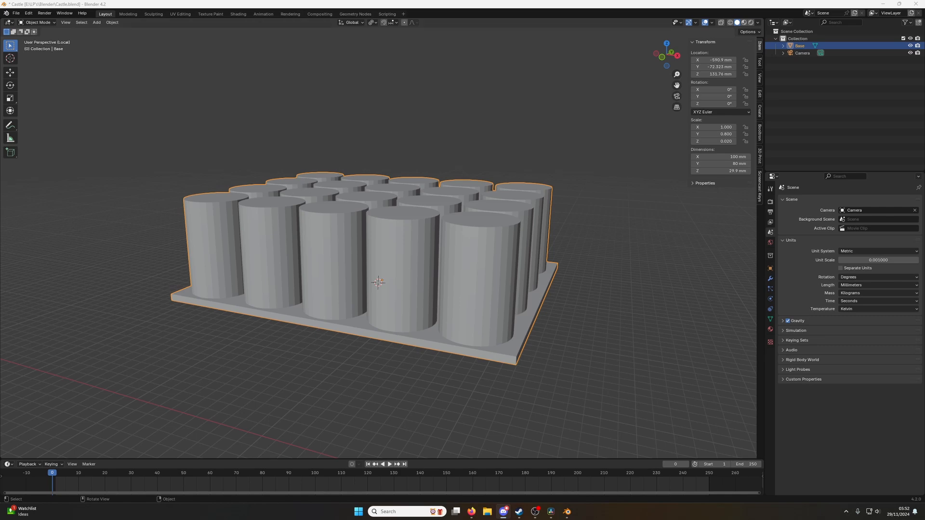
Place the 3D cursor in empty space beside the cylinder base and add a cube with a size of 150 mm there.
{"action": "middle_click_drag", "start_coordinate": [338, 193], "coordinate": [427, 200]}
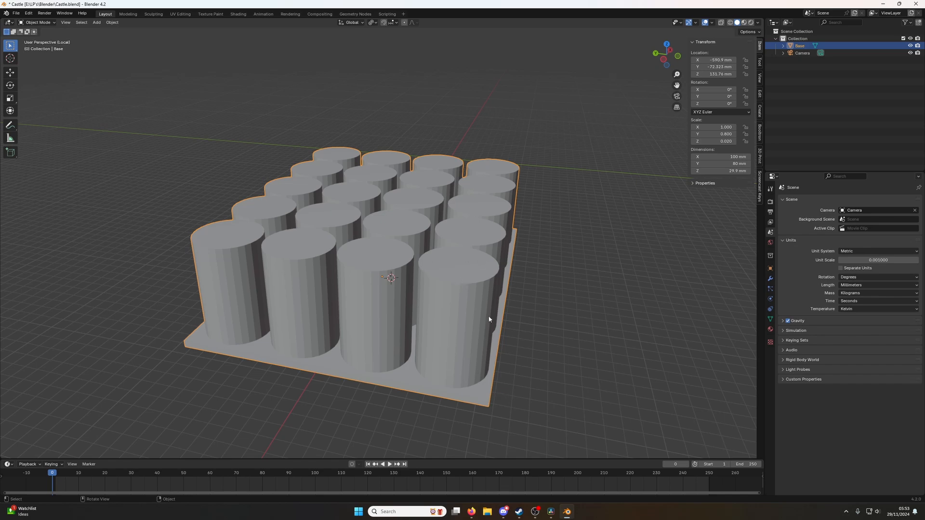
{"action": "middle_click_drag", "start_coordinate": [488, 319], "coordinate": [441, 310]}
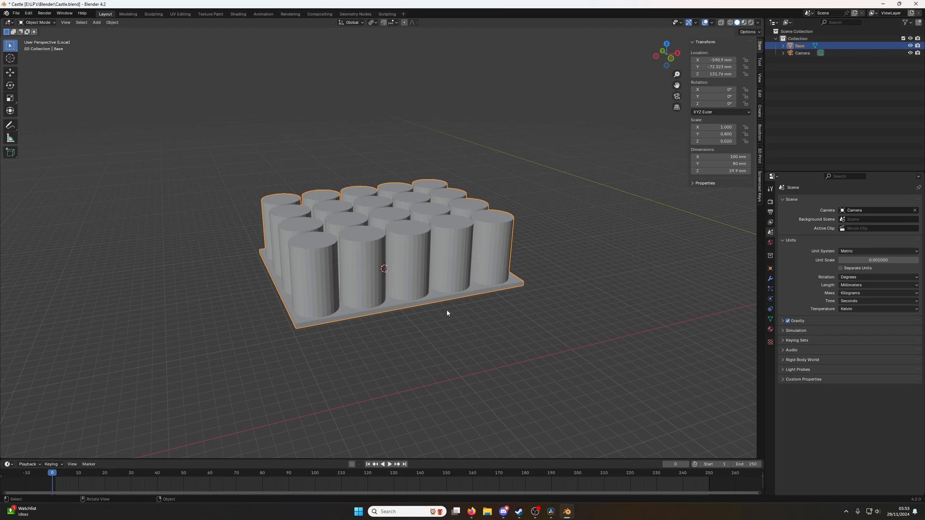
{"action": "scroll", "coordinate": [450, 294], "scroll_direction": "down", "scroll_amount": 4}
{"action": "left_click", "coordinate": [584, 274]}
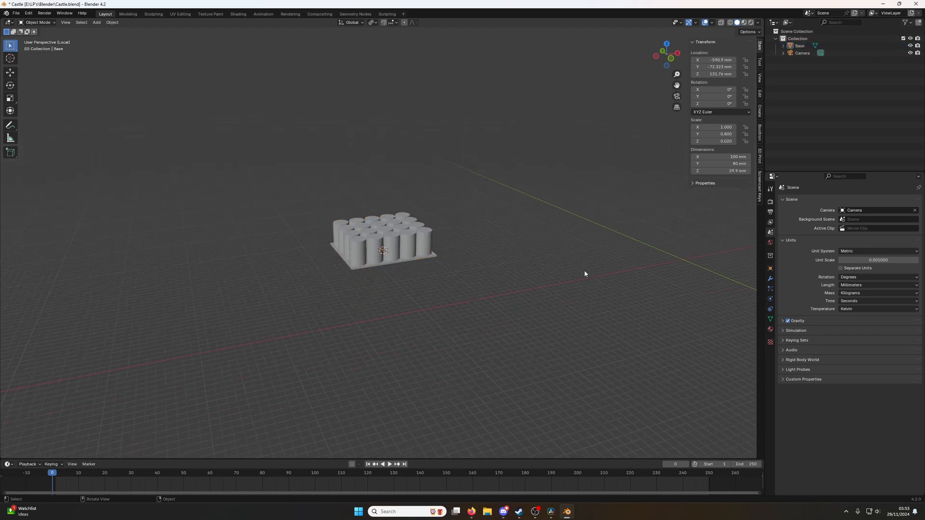
{"action": "left_click", "coordinate": [10, 58]}
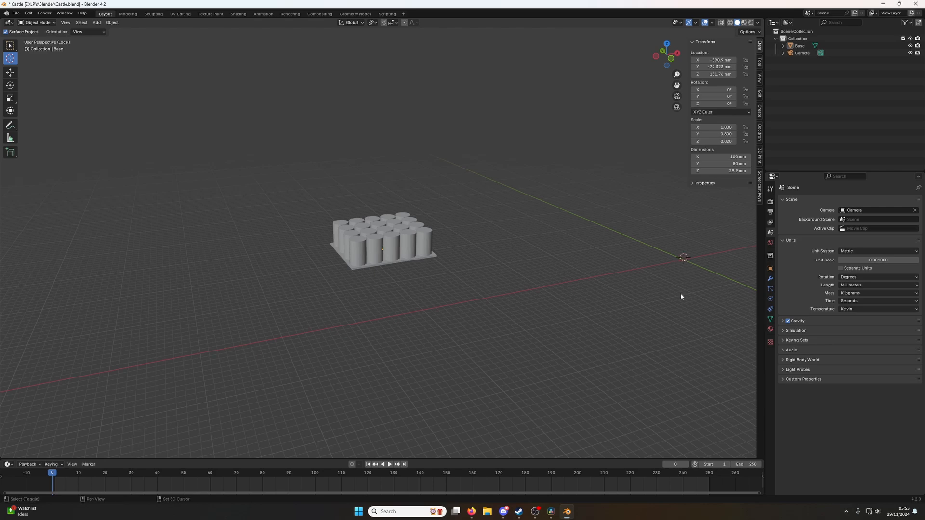
{"action": "key", "text": "shift+a"}
{"action": "mouse_move", "coordinate": [665, 293]}
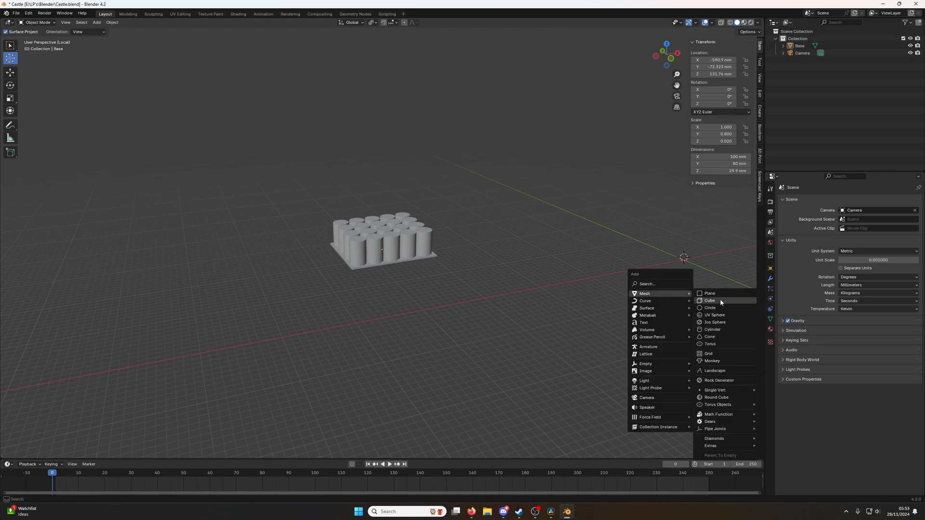
{"action": "left_click", "coordinate": [720, 303]}
{"action": "left_click", "coordinate": [110, 389]}
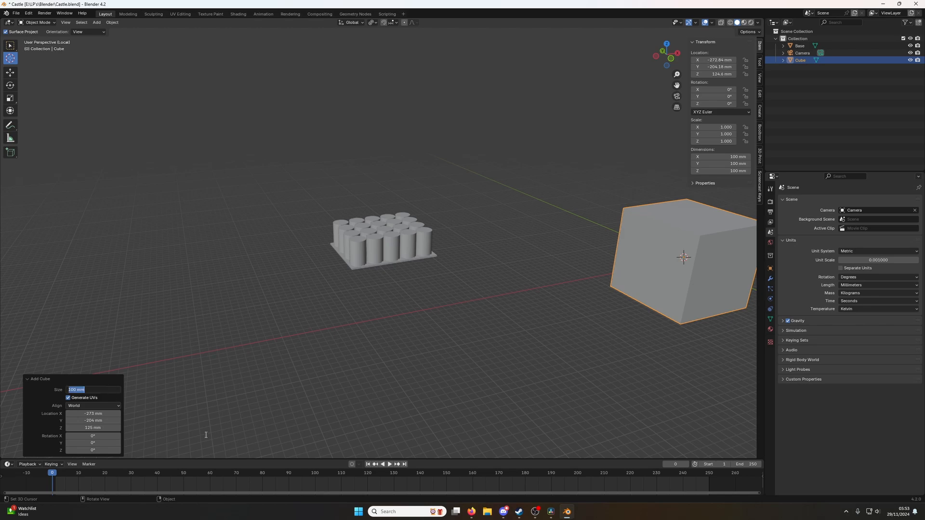
{"action": "type", "text": "150"}
{"action": "key", "text": "Return"}
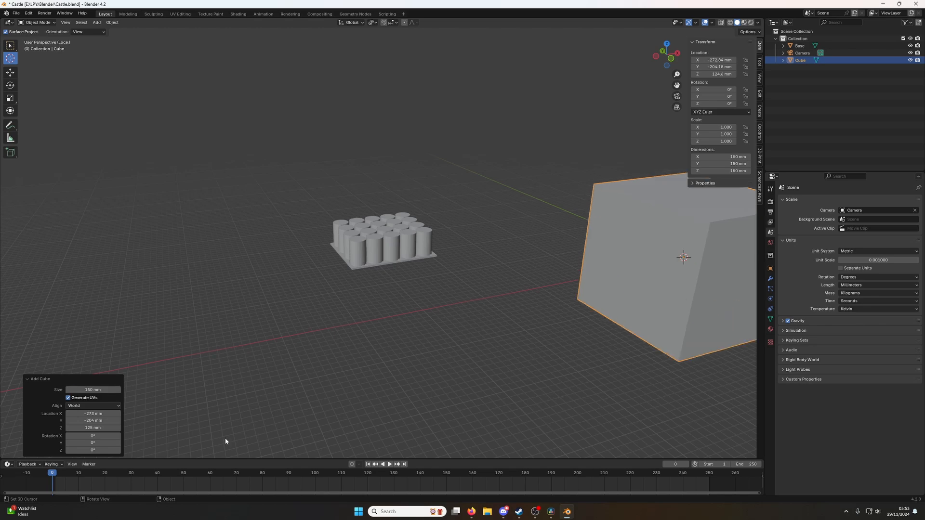
Set the cube's dimensions to 100 mm in Y and 120 mm in Z.
{"action": "scroll", "coordinate": [224, 438], "scroll_direction": "down", "scroll_amount": 2}
{"action": "left_click", "coordinate": [732, 164]}
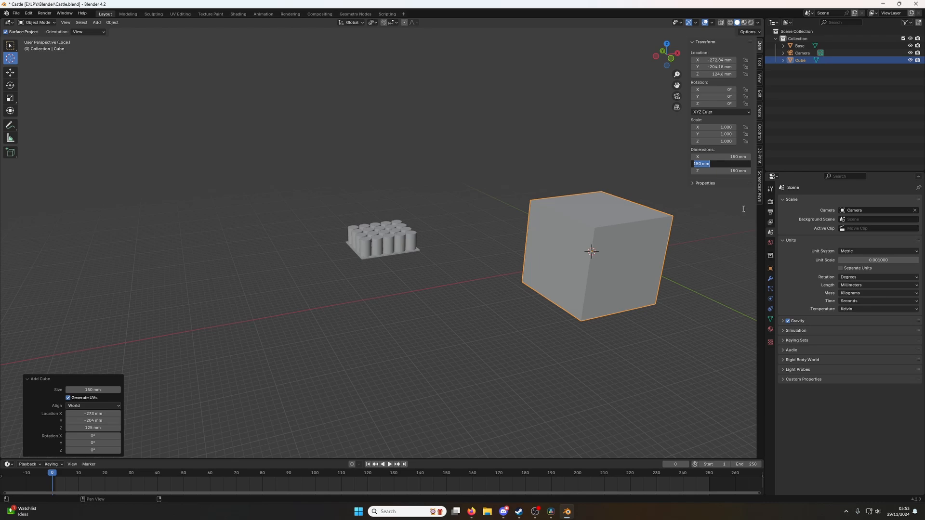
{"action": "type", "text": "100"}
{"action": "key", "text": "Return"}
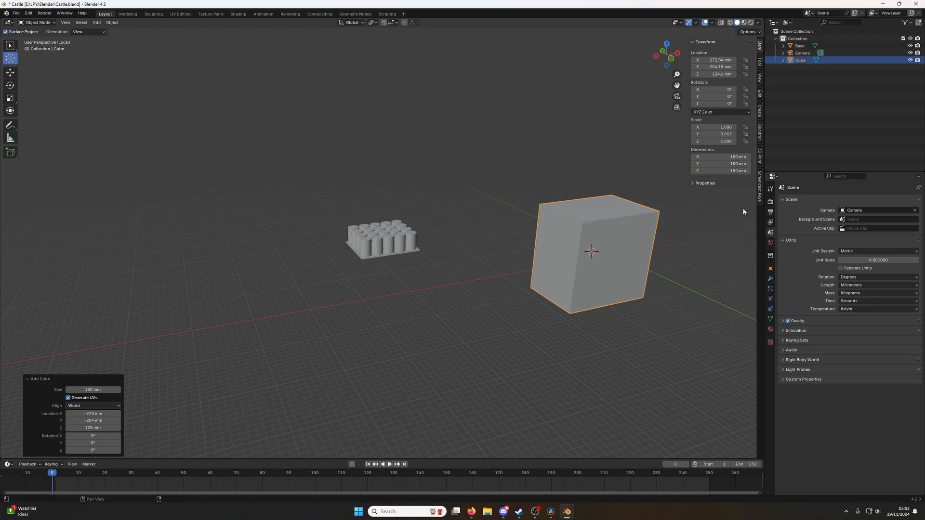
{"action": "left_click", "coordinate": [732, 171]}
{"action": "type", "text": "120"}
{"action": "key", "text": "Return"}
{"action": "left_click", "coordinate": [543, 263]}
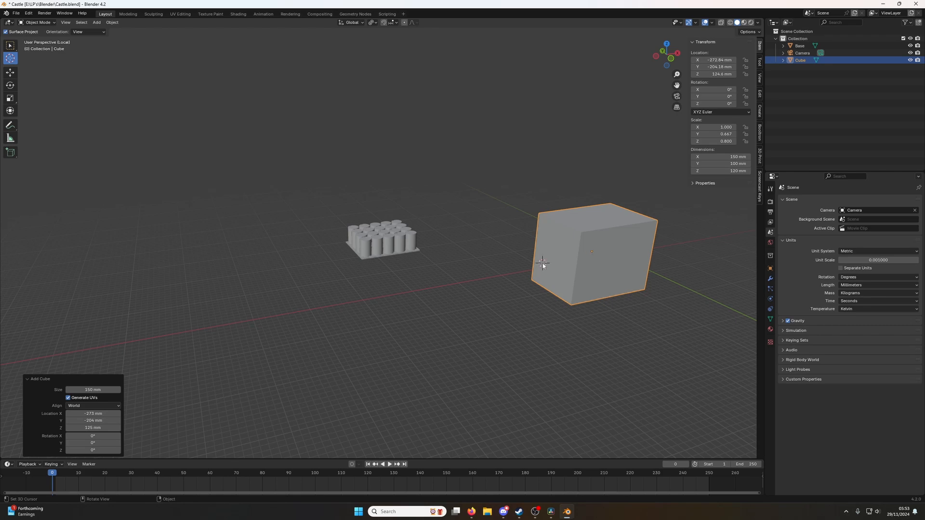
In front view, move the cube vertically until its bottom face rests on the ground line.
{"action": "scroll", "coordinate": [542, 263], "scroll_direction": "up", "scroll_amount": 1}
{"action": "key", "text": "KP_Decimal"}
{"action": "key", "text": "KP_1"}
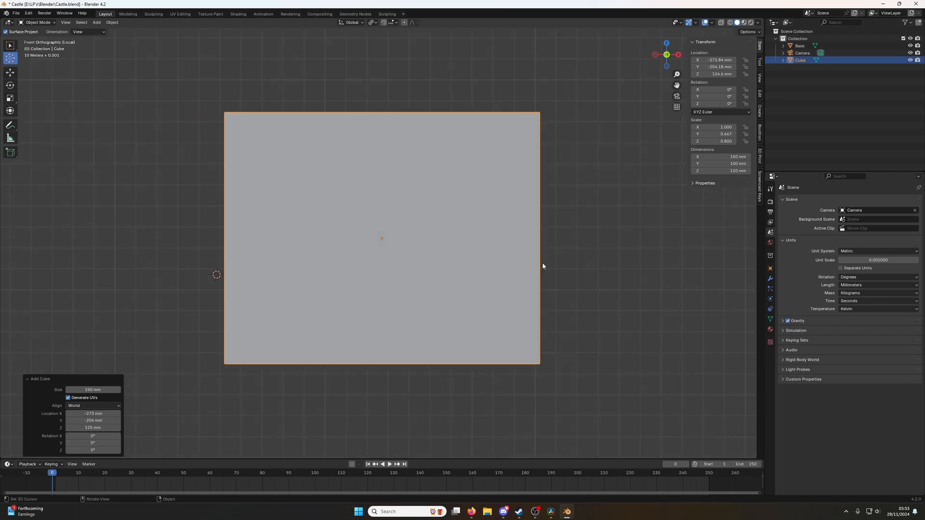
{"action": "key", "text": "g"}
{"action": "left_click", "coordinate": [434, 276]}
{"action": "scroll", "coordinate": [436, 276], "scroll_direction": "down", "scroll_amount": 5}
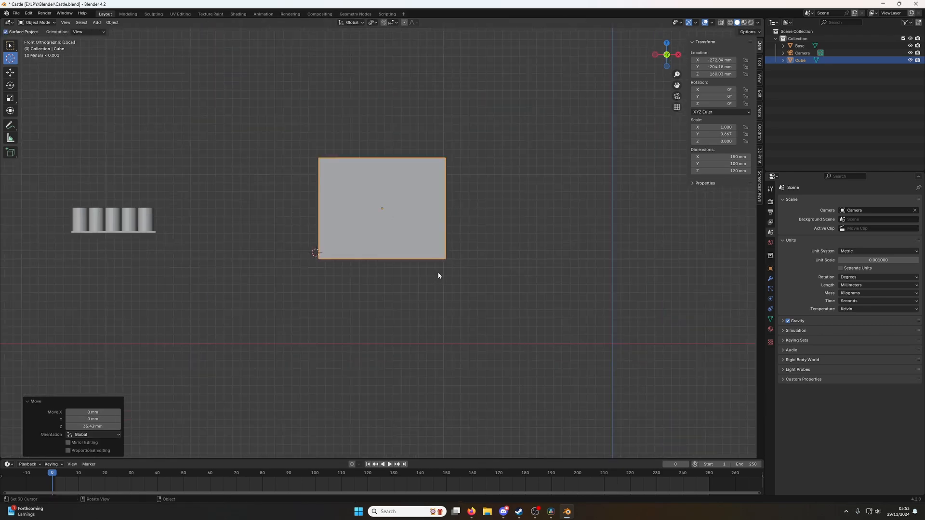
{"action": "key", "text": "g"}
{"action": "key", "text": "z"}
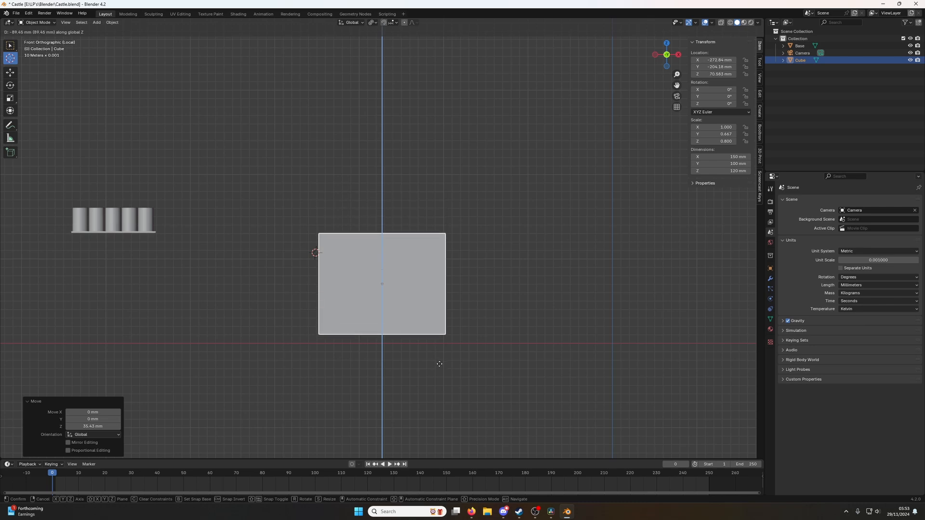
{"action": "left_click", "coordinate": [436, 371]}
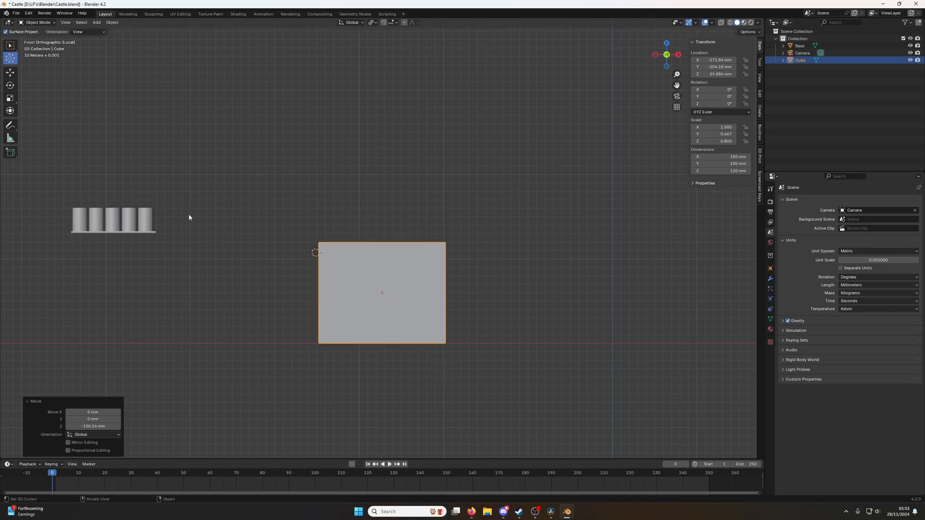
Move the cylinder base about 313 mm in X and -123 mm in Y so it sits on top of the cube.
{"action": "left_click", "coordinate": [149, 197]}
{"action": "left_click", "coordinate": [142, 211]}
{"action": "left_click", "coordinate": [11, 46]}
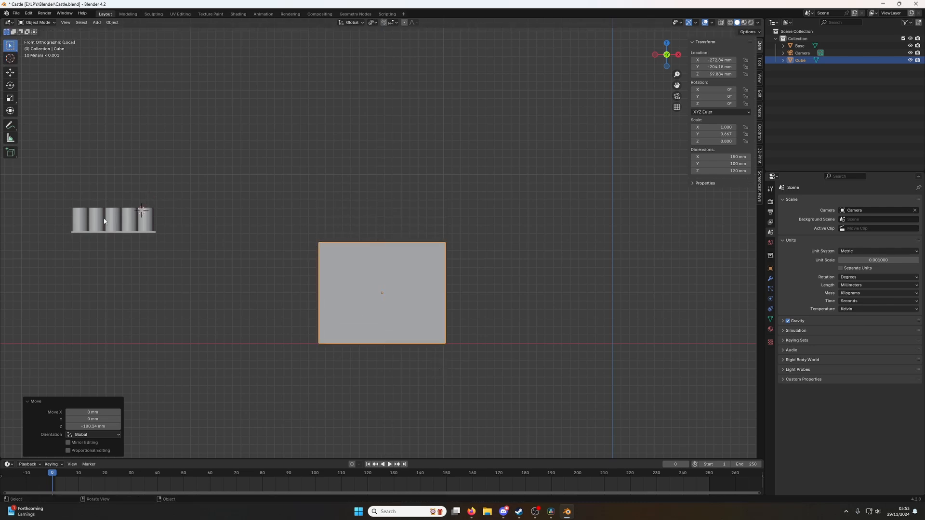
{"action": "left_click", "coordinate": [120, 220]}
{"action": "key", "text": "g"}
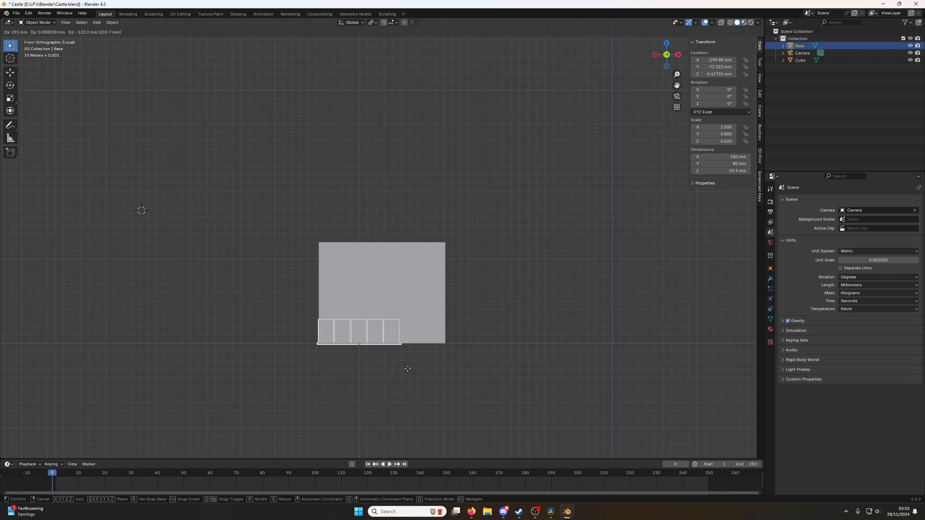
{"action": "left_click", "coordinate": [427, 267]}
{"action": "middle_click_drag", "start_coordinate": [426, 267], "coordinate": [258, 267]}
{"action": "key", "text": "g"}
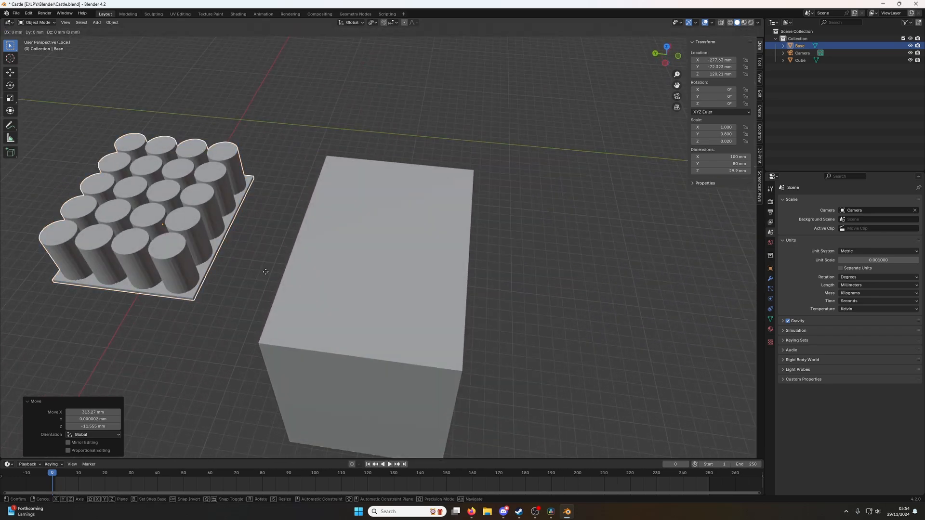
{"action": "key", "text": "y"}
{"action": "left_click", "coordinate": [470, 287]}
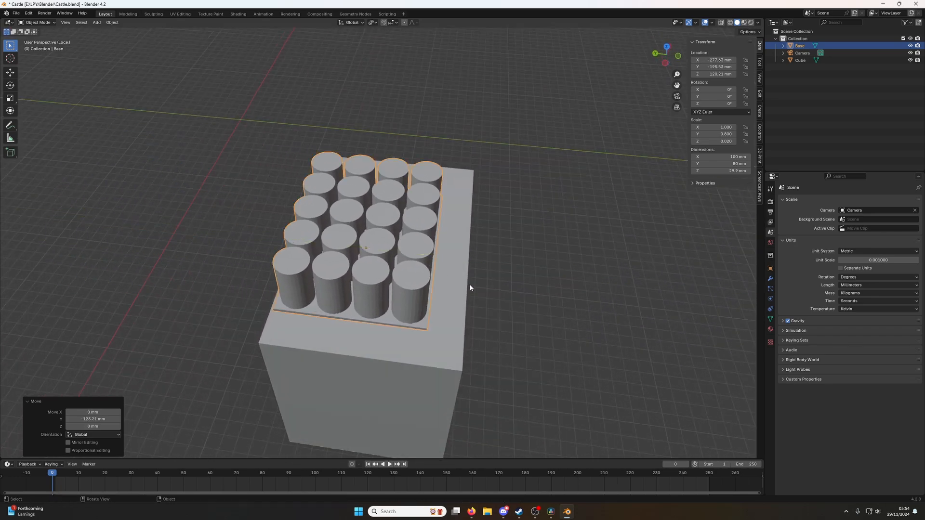
Select the large cube under the cylinder base and rename it "Wall".
{"action": "middle_click_drag", "start_coordinate": [470, 288], "coordinate": [409, 304]}
{"action": "scroll", "coordinate": [457, 284], "scroll_direction": "down", "scroll_amount": 3}
{"action": "left_click", "coordinate": [412, 302]}
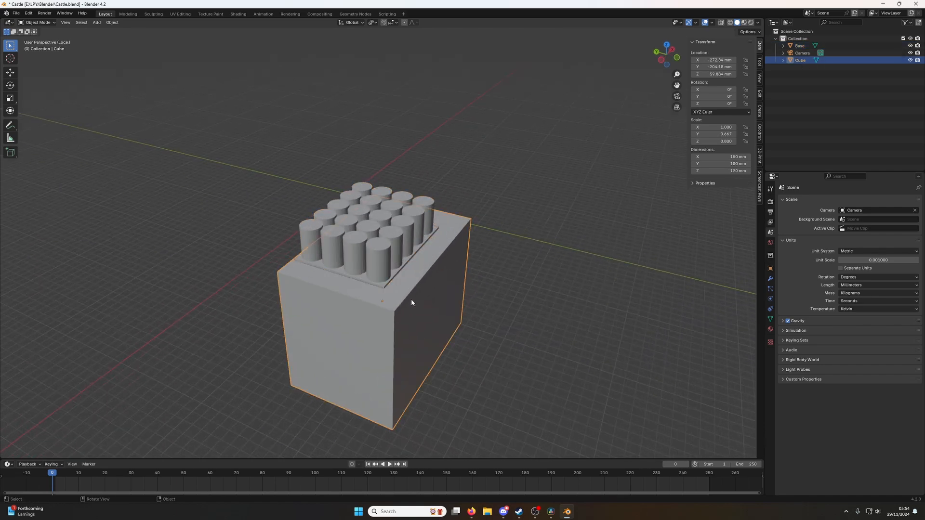
{"action": "double_click", "coordinate": [799, 60]}
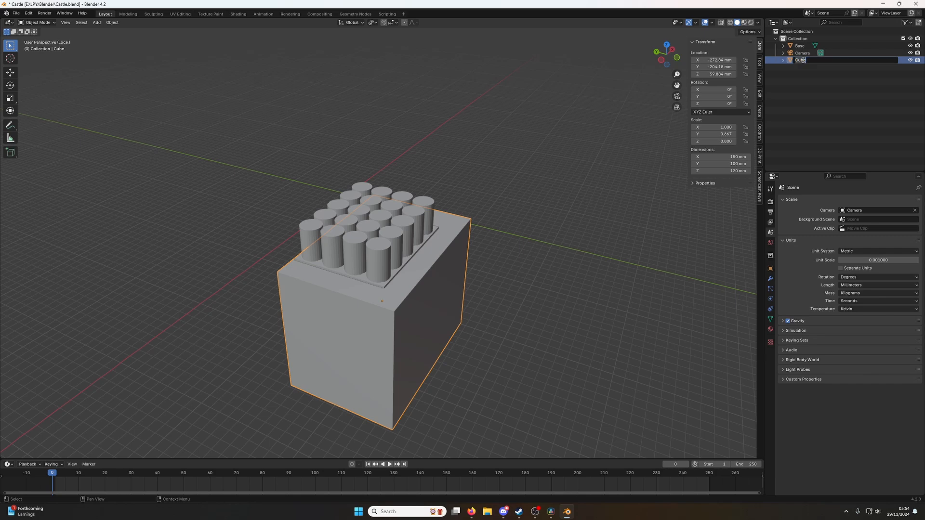
{"action": "type", "text": "Wall"}
{"action": "key", "text": "Return"}
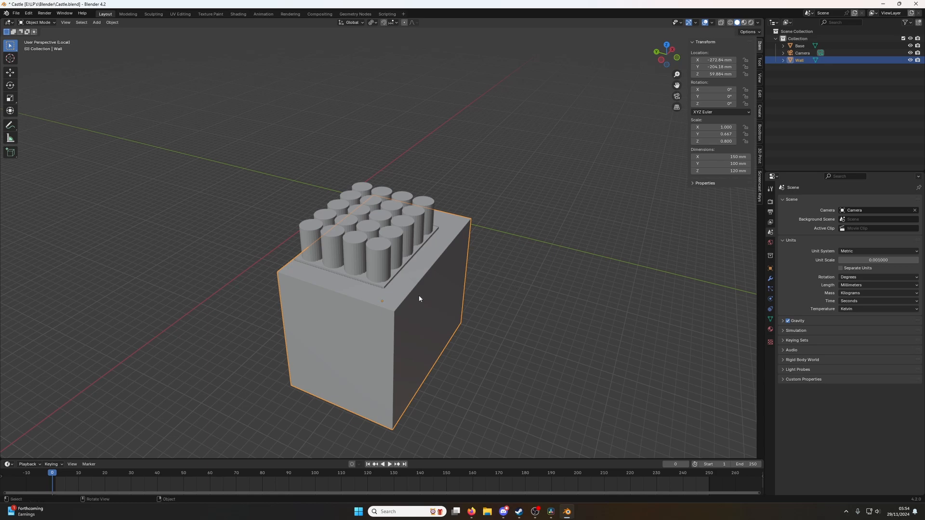
Switch the sidebar to the Screencast Keys settings.
{"action": "middle_click_drag", "start_coordinate": [419, 298], "coordinate": [435, 345]}
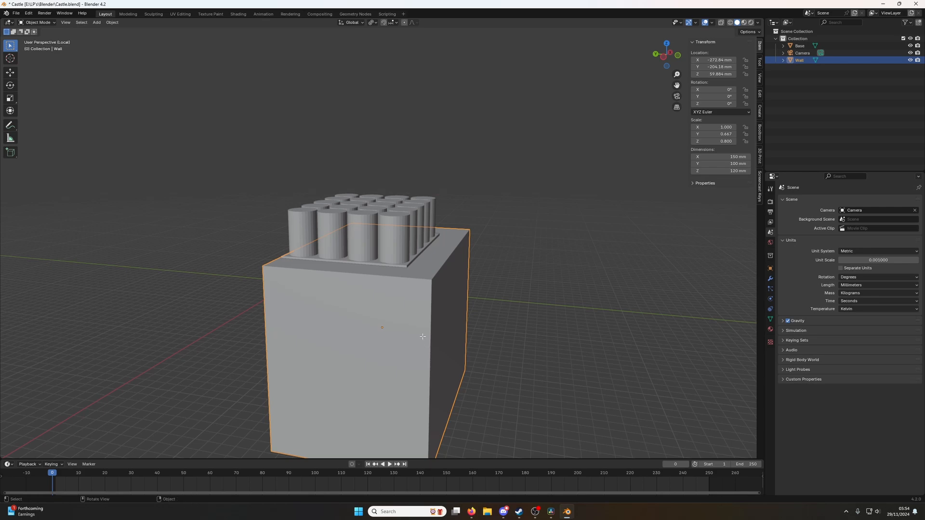
{"action": "left_click", "coordinate": [758, 187]}
{"action": "left_click", "coordinate": [722, 42]}
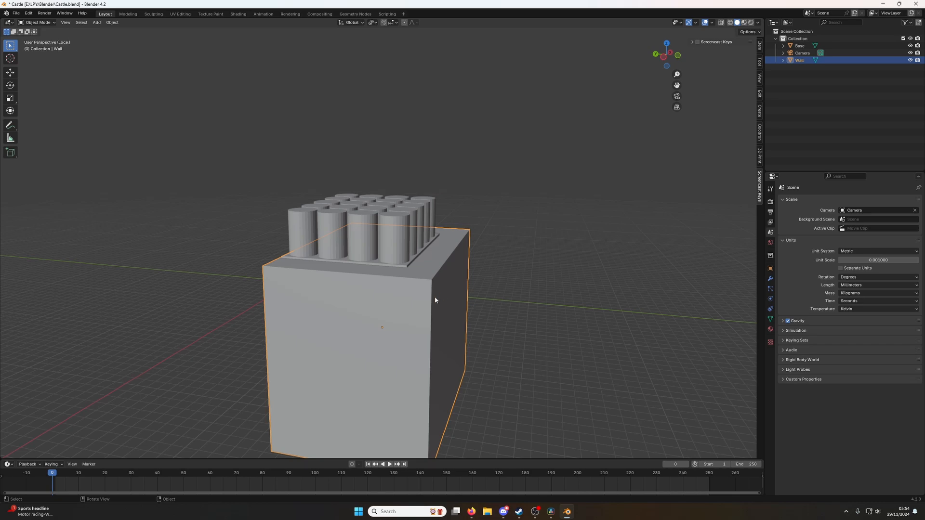
In Edit Mode, add one horizontal loop cut in the wall's lower half and lower it about 4 mm along local Z.
{"action": "key", "text": "Tab"}
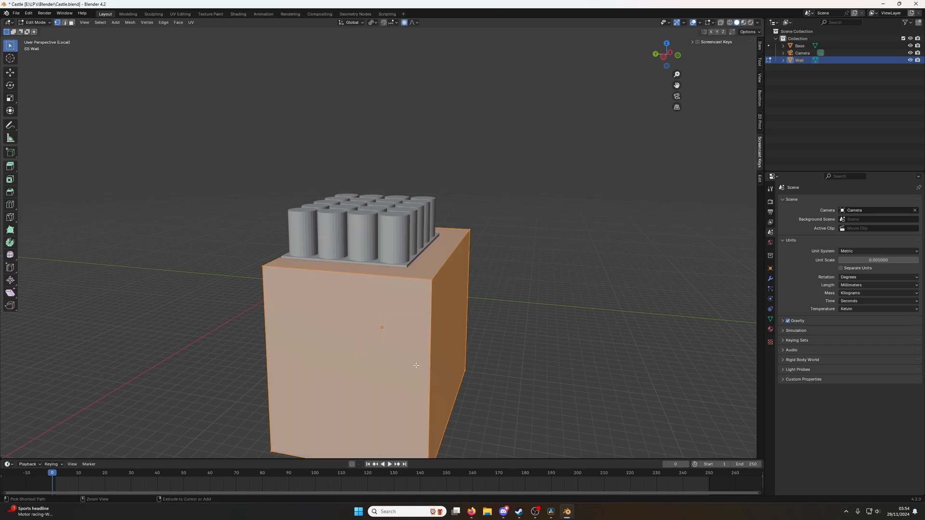
{"action": "key", "text": "ctrl+r"}
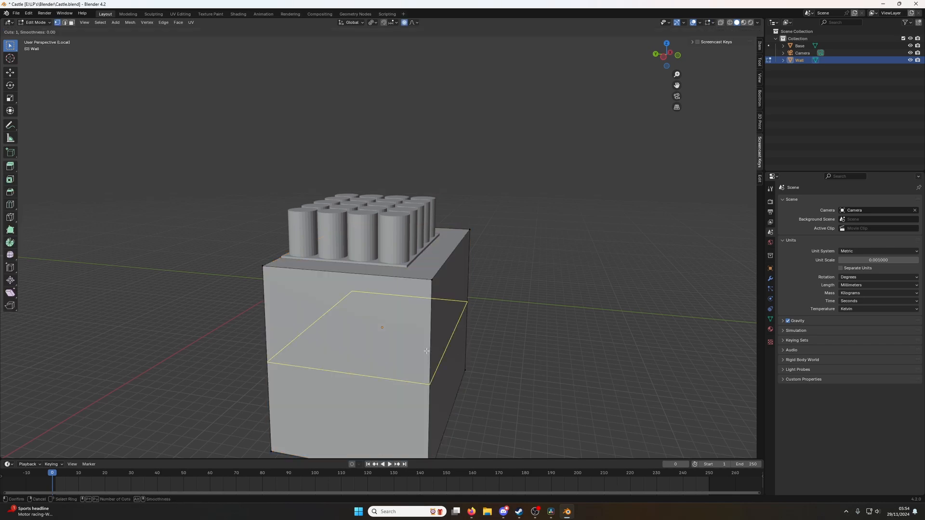
{"action": "left_click", "coordinate": [428, 352]}
{"action": "left_click", "coordinate": [429, 395]}
{"action": "key", "text": "KP_1"}
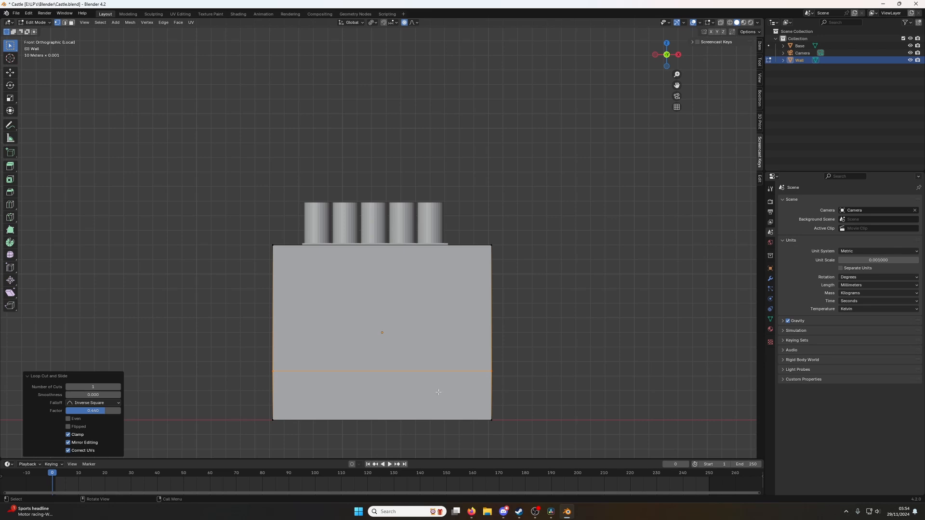
{"action": "key", "text": "g"}
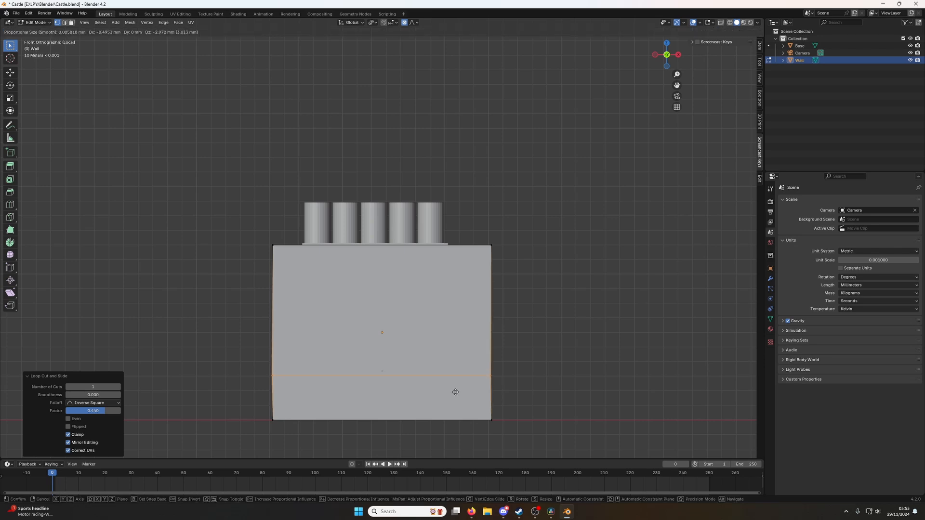
{"action": "key", "text": "z"}
{"action": "key", "text": "z"}
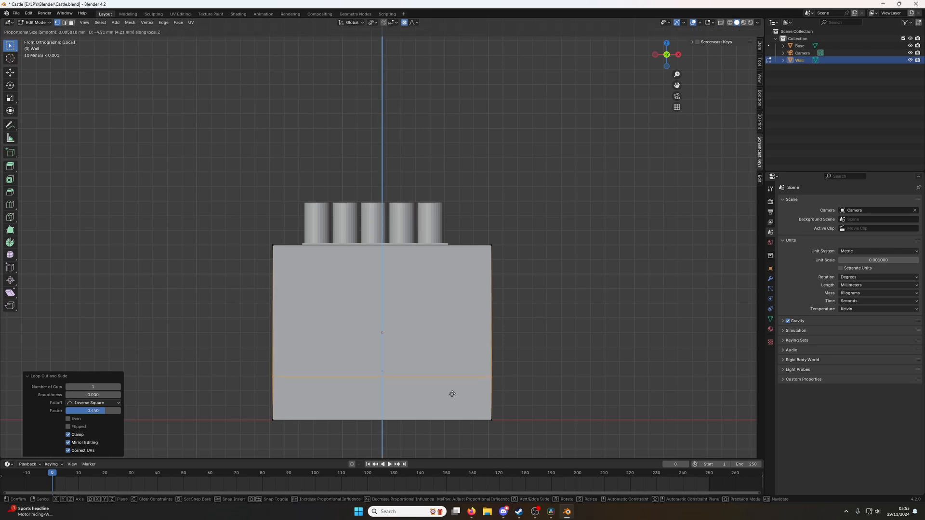
{"action": "left_click", "coordinate": [504, 396]}
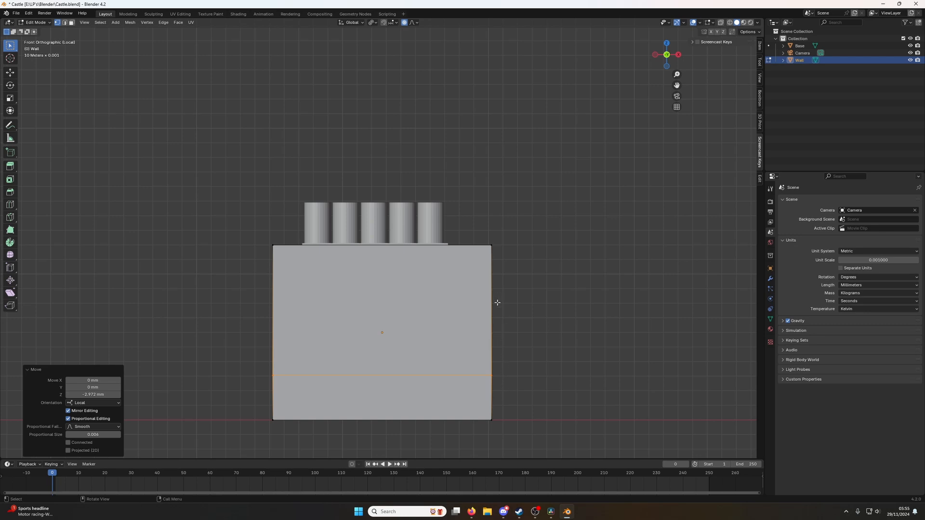
{"action": "middle_click_drag", "start_coordinate": [495, 291], "coordinate": [330, 397]}
{"action": "scroll", "coordinate": [330, 396], "scroll_direction": "up", "scroll_amount": 3}
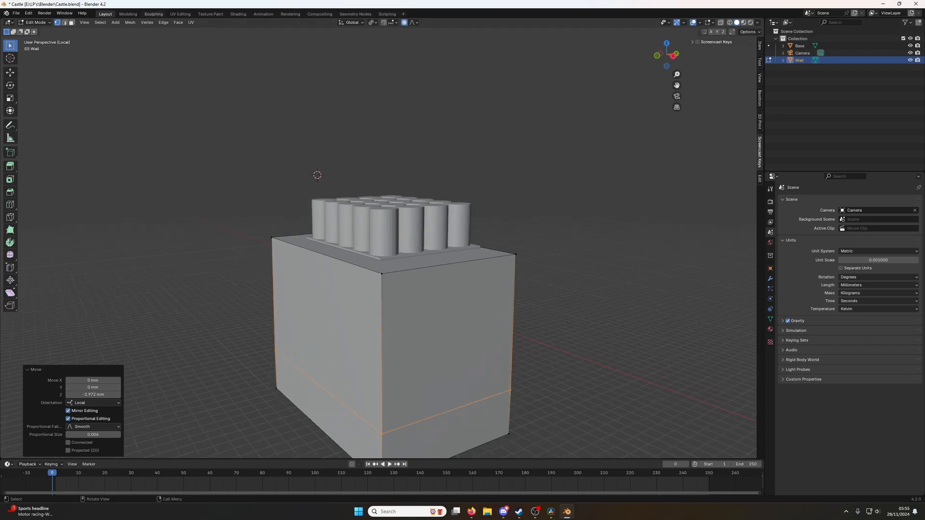
{"action": "left_click", "coordinate": [519, 511]}
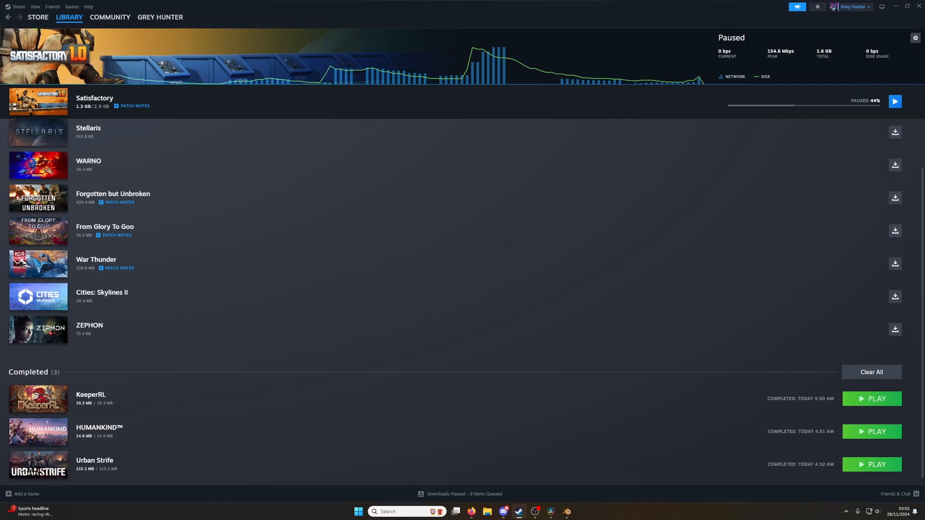
{"action": "left_click", "coordinate": [895, 7]}
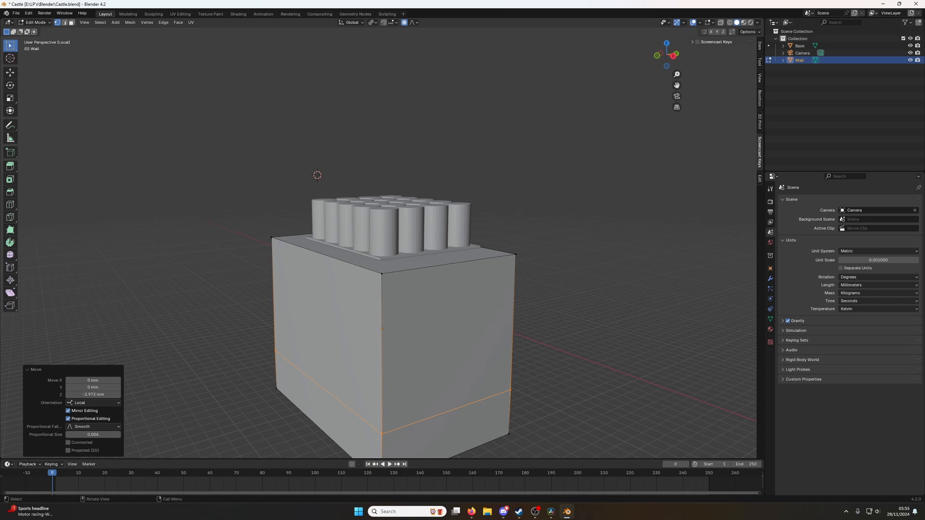
Move the wall's bottom front edge about 9 mm outward along negative Y to flare the foot of the wall.
{"action": "middle_click_drag", "start_coordinate": [289, 366], "coordinate": [389, 328]}
{"action": "scroll", "coordinate": [388, 329], "scroll_direction": "up", "scroll_amount": 2}
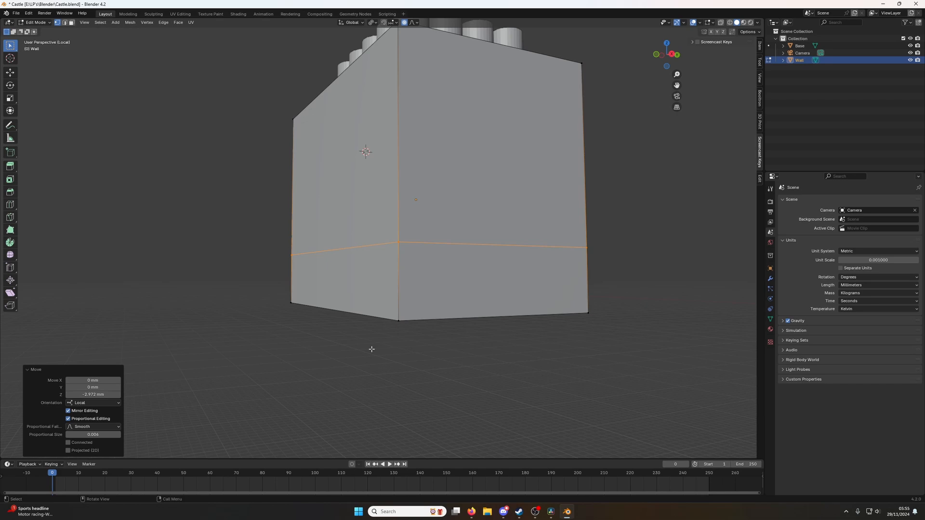
{"action": "key", "text": "2"}
{"action": "left_click", "coordinate": [364, 315]}
{"action": "key", "text": "g"}
{"action": "key", "text": "y"}
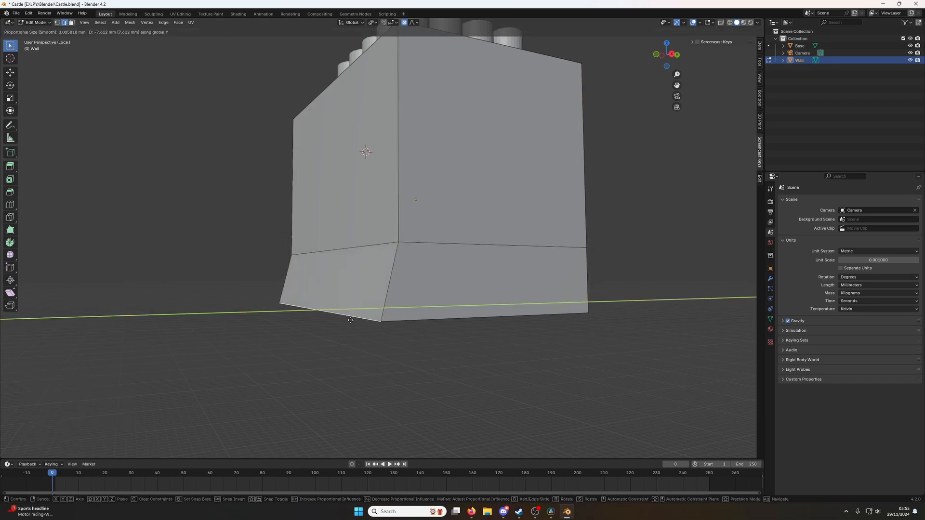
{"action": "left_click", "coordinate": [348, 322]}
{"action": "middle_click_drag", "start_coordinate": [348, 321], "coordinate": [409, 283]}
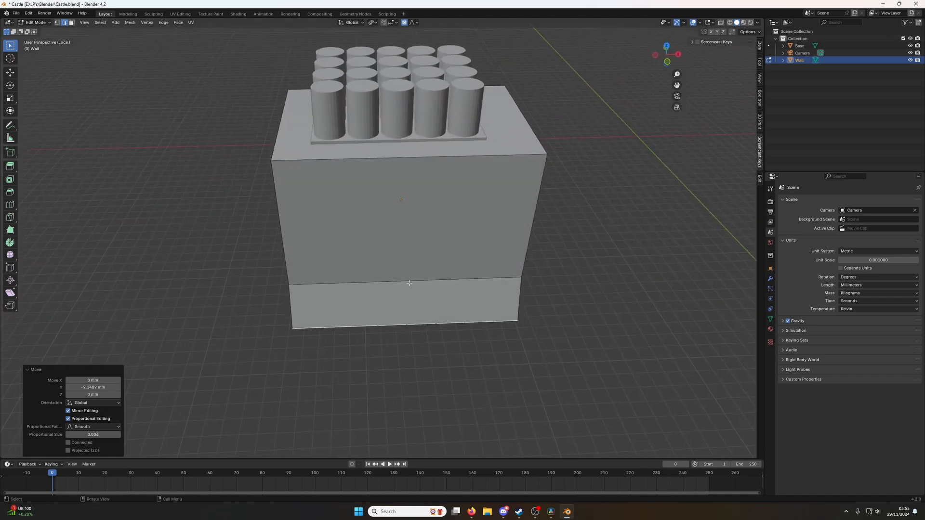
Add two evenly spaced vertical loop cuts across the wall's width, leaving them unslid.
{"action": "key", "text": "ctrl+r"}
{"action": "scroll", "coordinate": [397, 156], "scroll_direction": "up", "scroll_amount": 1}
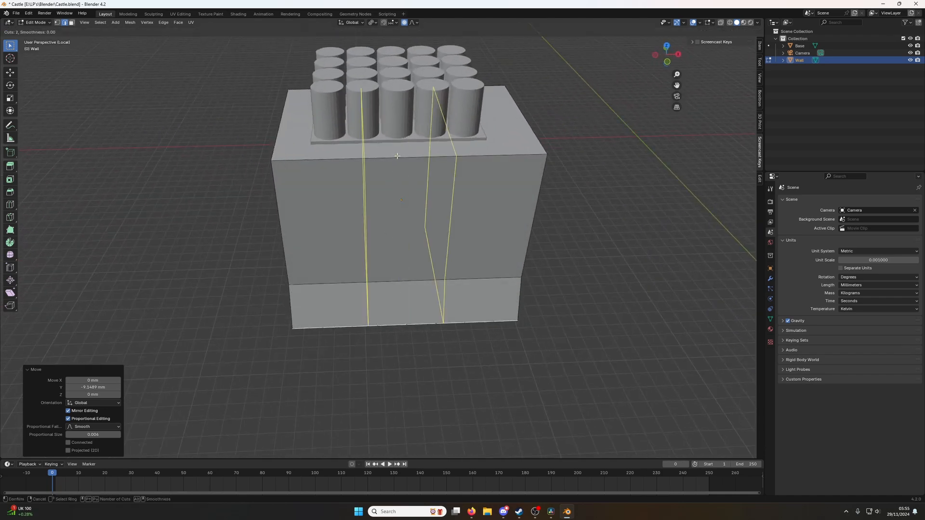
{"action": "left_click", "coordinate": [396, 156]}
{"action": "right_click", "coordinate": [397, 156]}
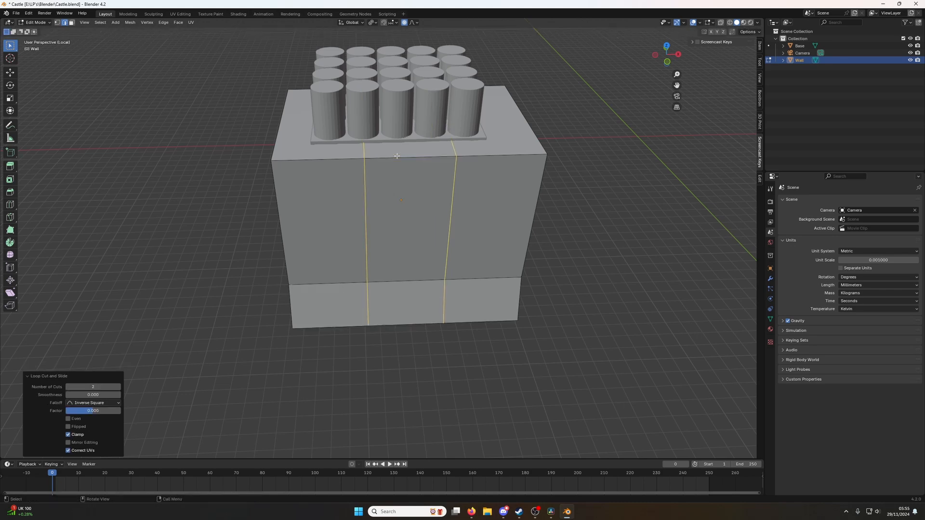
{"action": "mouse_move", "coordinate": [467, 197]}
{"action": "middle_mouse_down"}
{"action": "mouse_move", "coordinate": [458, 186]}
{"action": "mouse_move", "coordinate": [464, 196]}
{"action": "middle_mouse_up"}
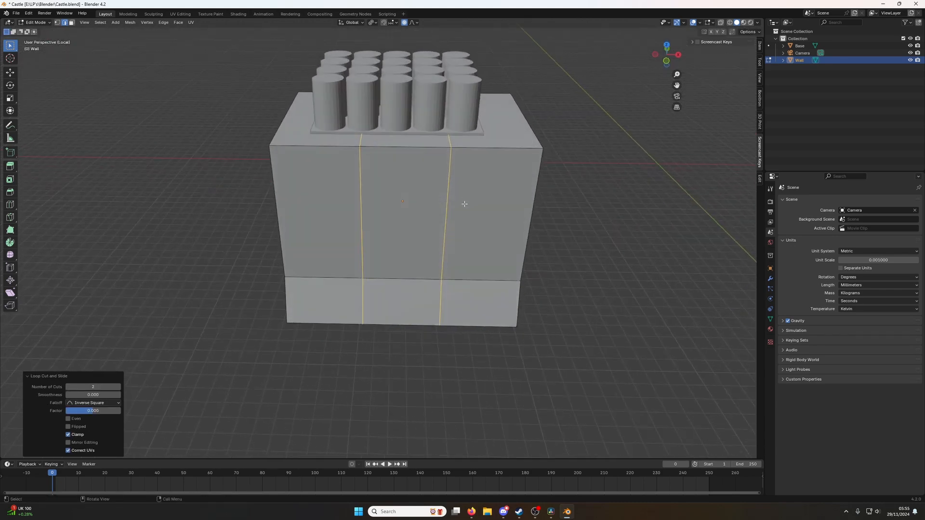
{"action": "key", "text": "s"}
{"action": "key", "text": "x"}
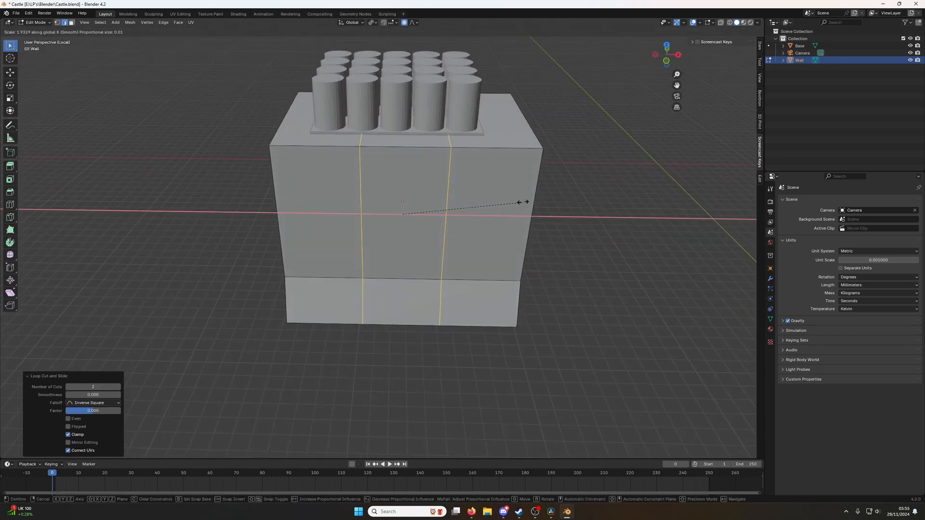
{"action": "right_click", "coordinate": [486, 206]}
Select the vertical edge loop on the wall's positive X side and move it about 7 mm outward along global X.
{"action": "left_click", "coordinate": [446, 202]}
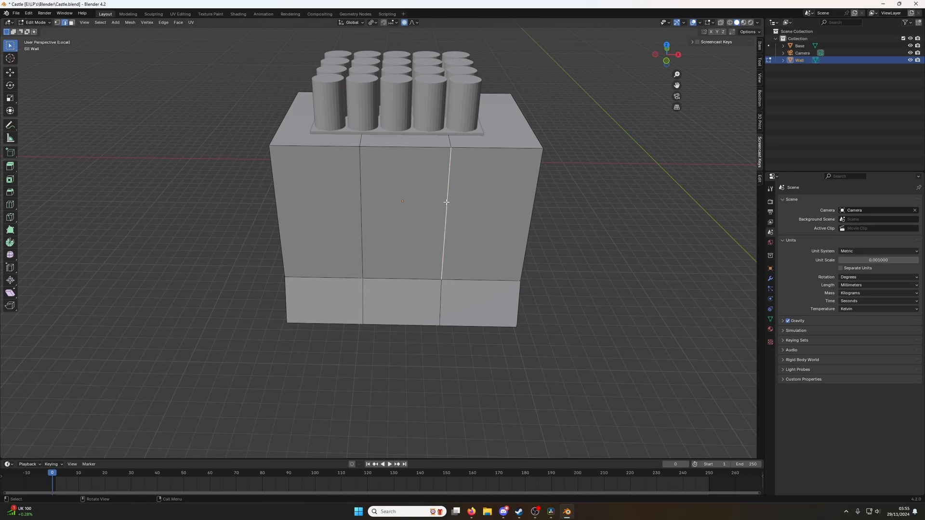
{"action": "key", "text": "g"}
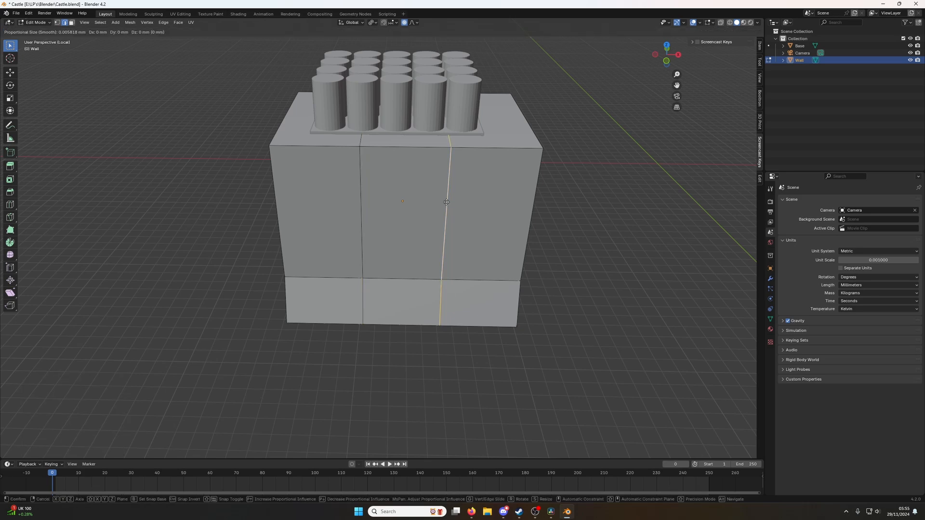
{"action": "key", "text": "x"}
{"action": "left_click", "coordinate": [455, 201]}
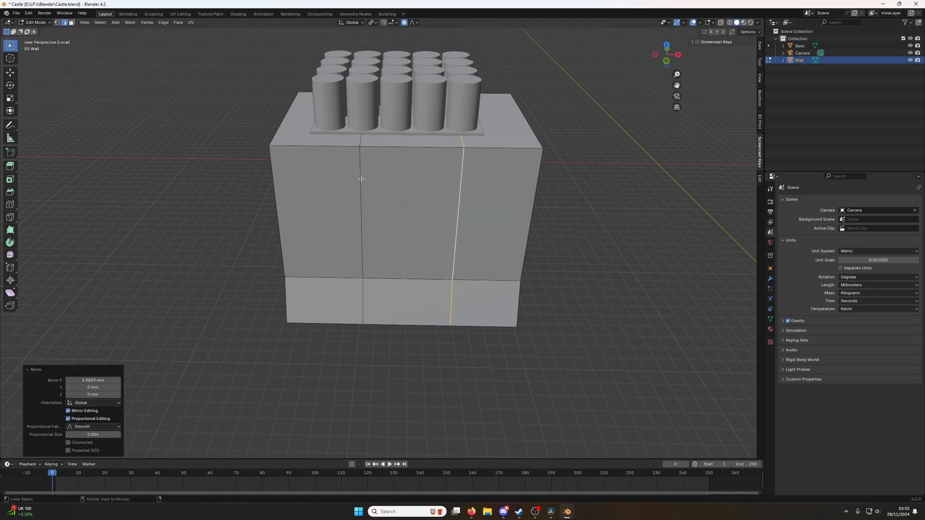
Edge-slide the vertical loop on the wall's negative X side outward by a factor of about 0.19.
{"action": "left_click", "coordinate": [363, 185]}
{"action": "key", "text": "g"}
{"action": "key", "text": "g"}
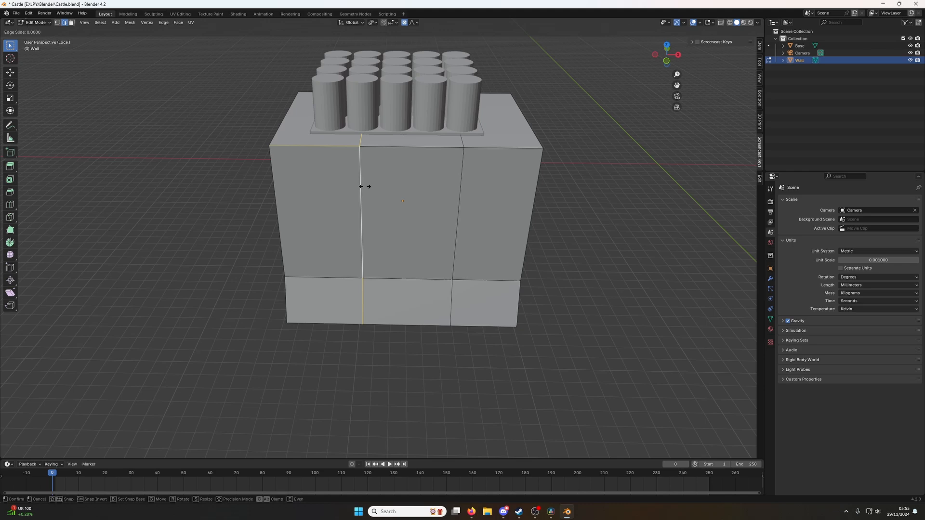
{"action": "left_click", "coordinate": [347, 186]}
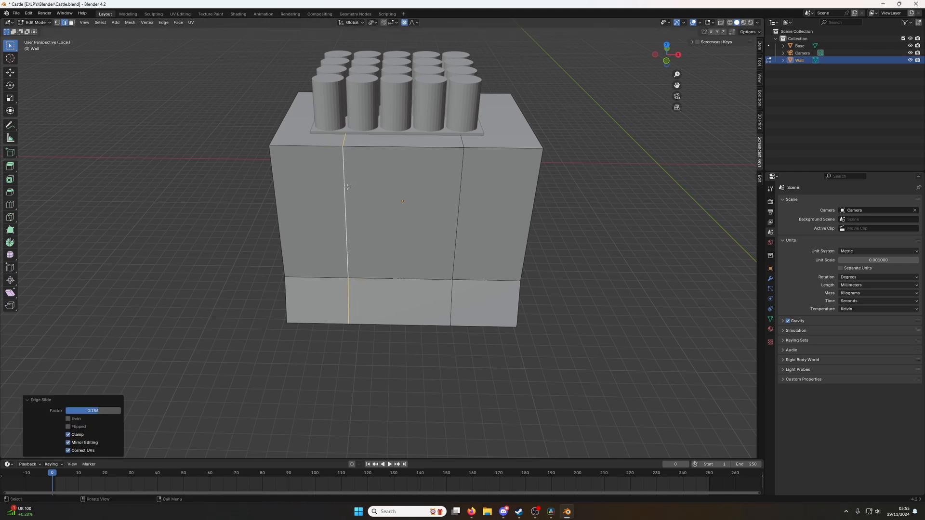
{"action": "left_click", "coordinate": [470, 255]}
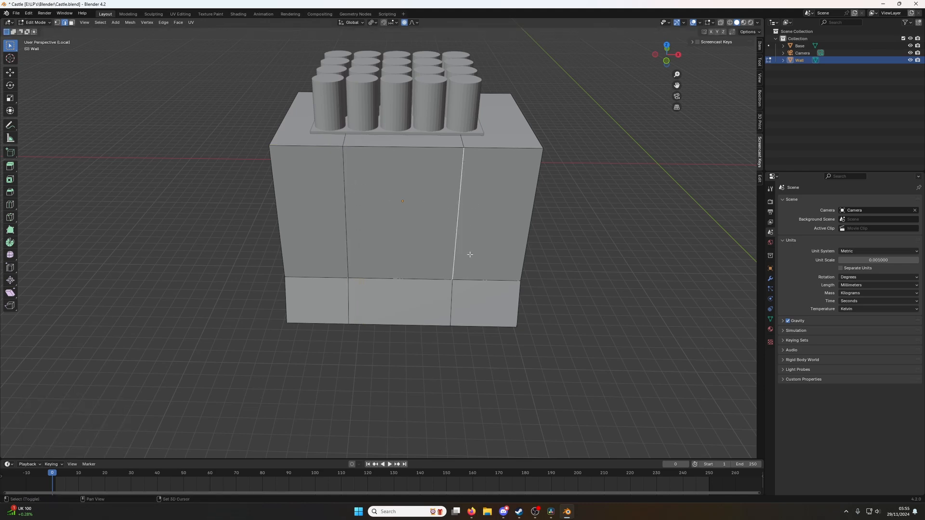
{"action": "left_click", "coordinate": [452, 291], "text": "shift"}
{"action": "left_click", "coordinate": [347, 255], "text": "shift"}
{"action": "left_click", "coordinate": [350, 304], "text": "shift"}
{"action": "key", "text": "ctrl+b"}
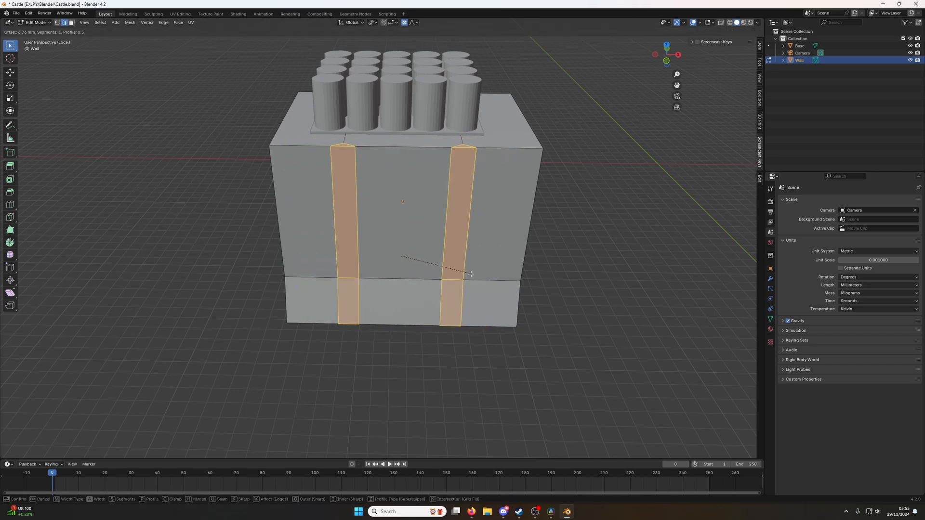
{"action": "key", "text": "Escape"}
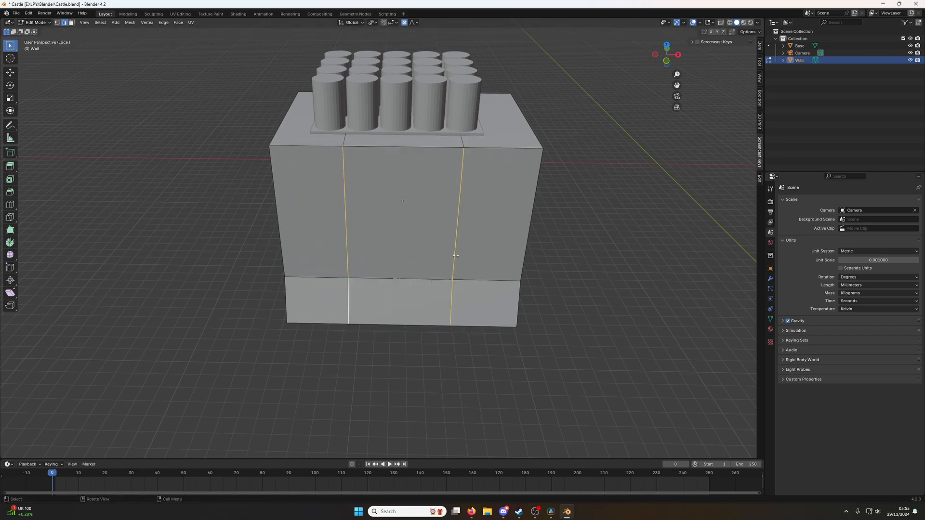
{"action": "middle_click_drag", "start_coordinate": [419, 220], "coordinate": [365, 232]}
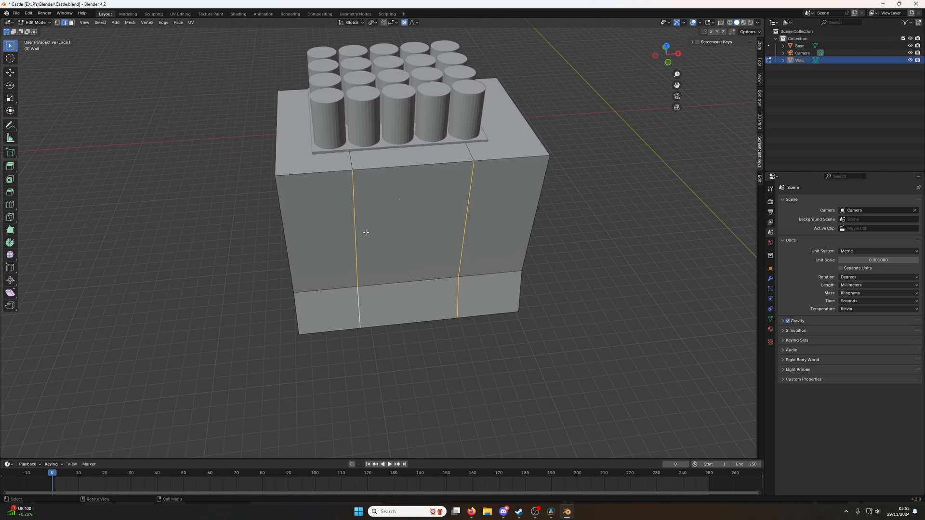
{"action": "left_click", "coordinate": [353, 183], "text": "alt"}
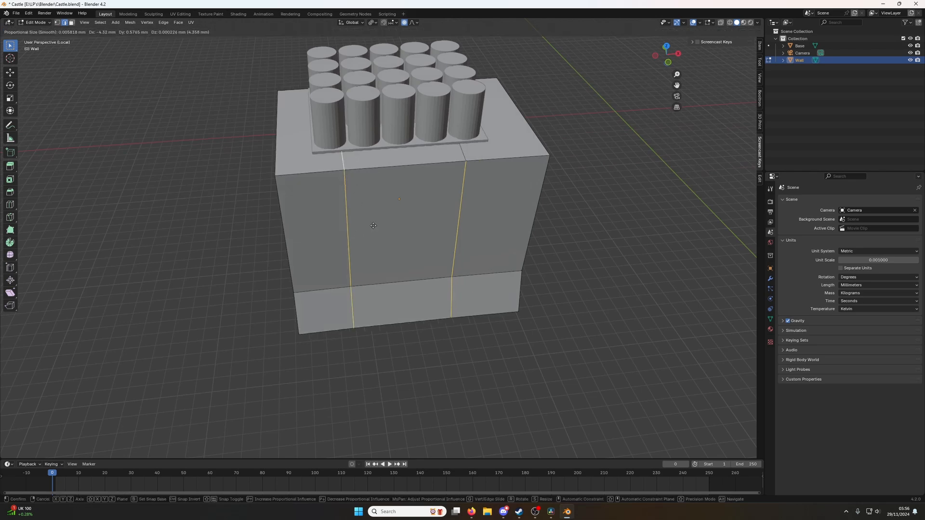
{"action": "left_click", "coordinate": [371, 233]}
{"action": "left_click", "coordinate": [370, 235], "text": "alt"}
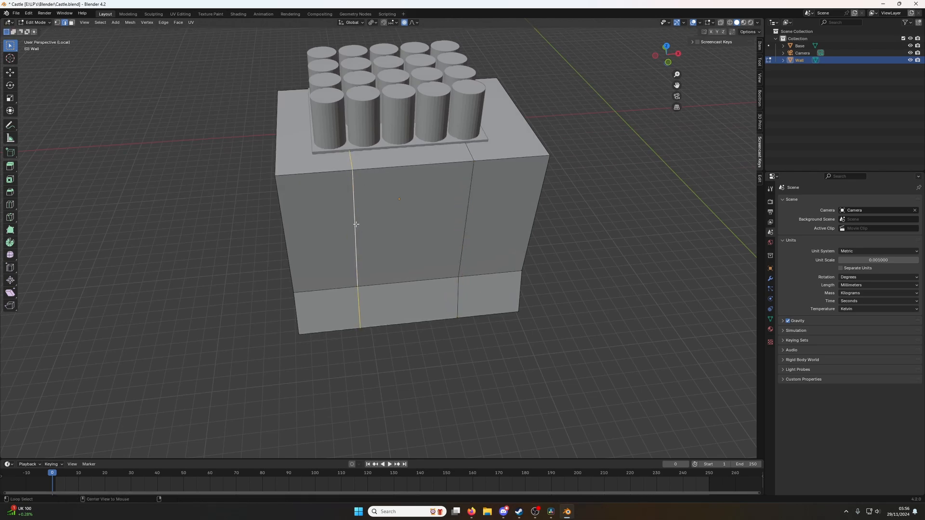
{"action": "key", "text": "g"}
{"action": "key", "text": "x"}
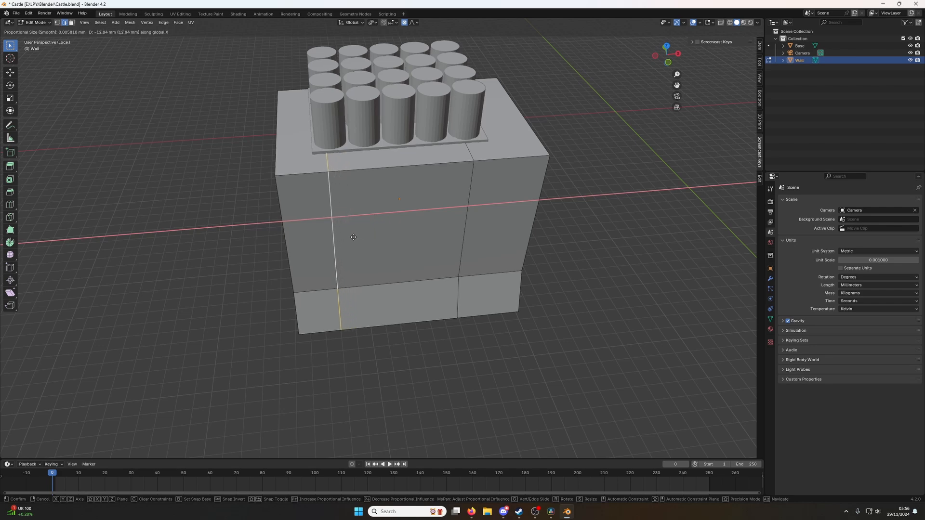
{"action": "right_click", "coordinate": [353, 237]}
In Object Mode, move the whole wall about 2 mm along negative X under the cylinder base.
{"action": "key", "text": "Tab"}
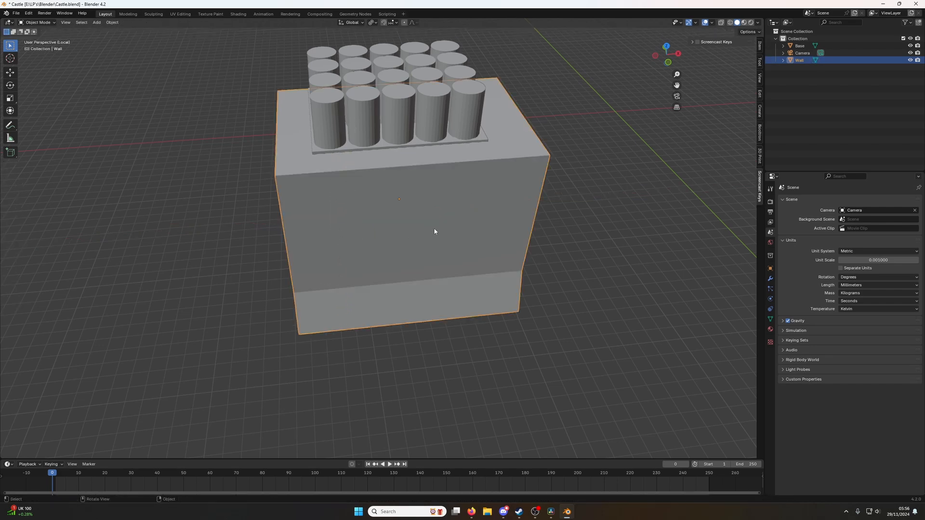
{"action": "key", "text": "g"}
{"action": "key", "text": "x"}
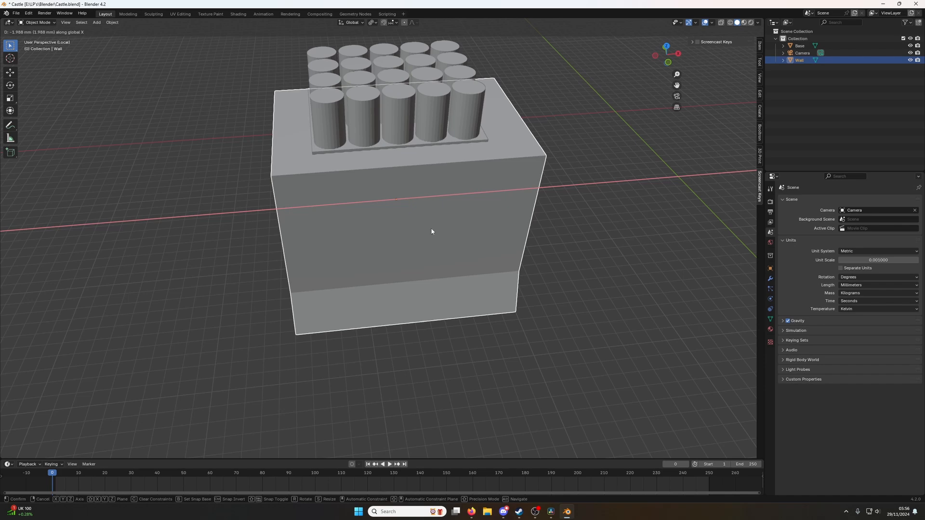
{"action": "left_click", "coordinate": [431, 231]}
In Edit Mode, move the wall's left vertical edge loop about 11 mm outward along negative X.
{"action": "key", "text": "Tab"}
{"action": "key", "text": "g"}
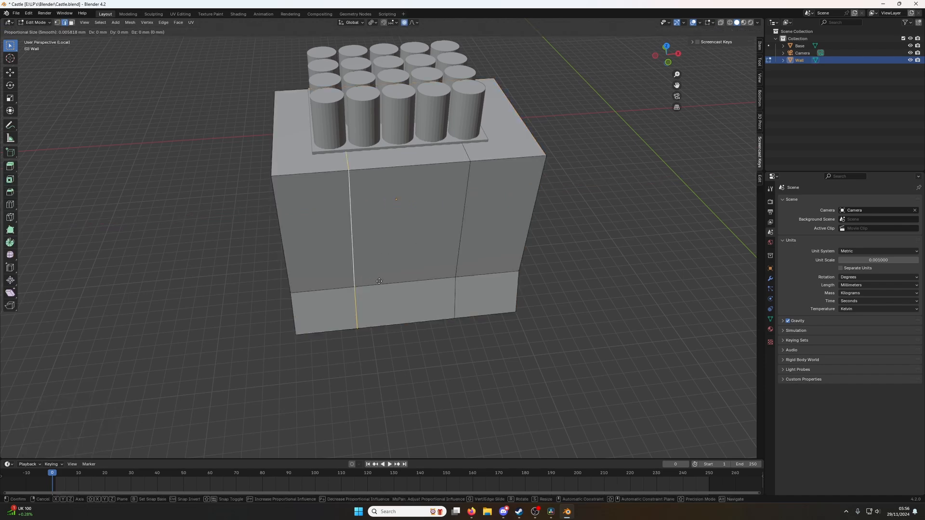
{"action": "key", "text": "x"}
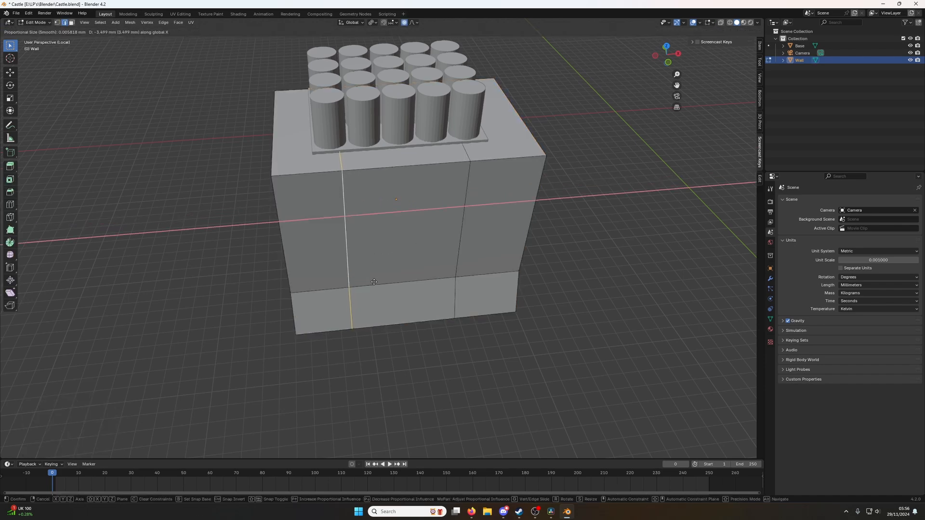
{"action": "left_click", "coordinate": [363, 286]}
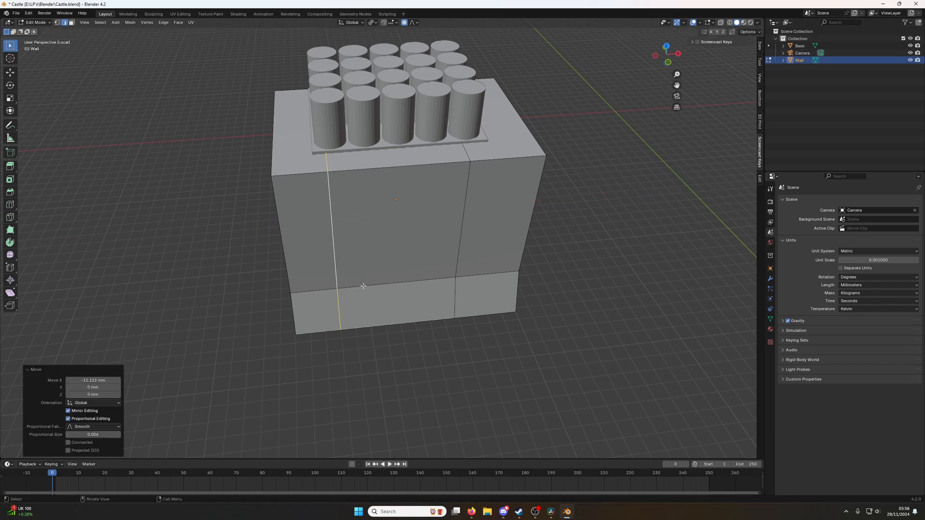
Select the wall's right vertical edge loop and move it about 23 mm outward along positive X.
{"action": "left_click", "coordinate": [468, 272]}
{"action": "key", "text": "g"}
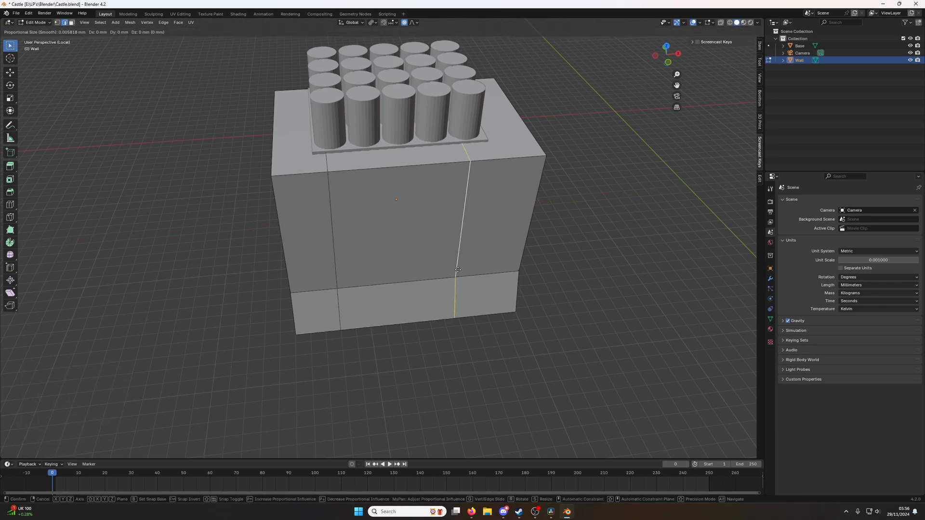
{"action": "key", "text": "x"}
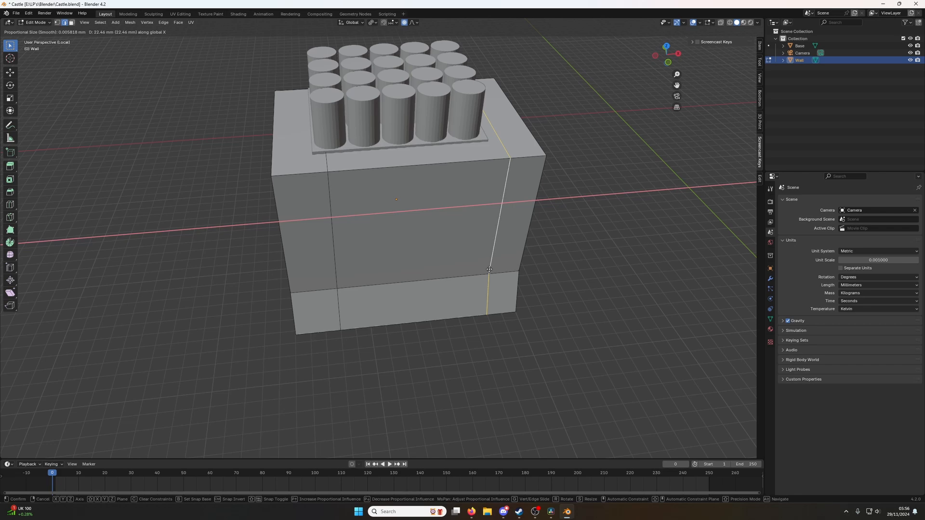
{"action": "left_click", "coordinate": [490, 270]}
Add a vertical loop cut between the two existing loops and slide it about 0.4 toward the right one.
{"action": "key", "text": "ctrl+r"}
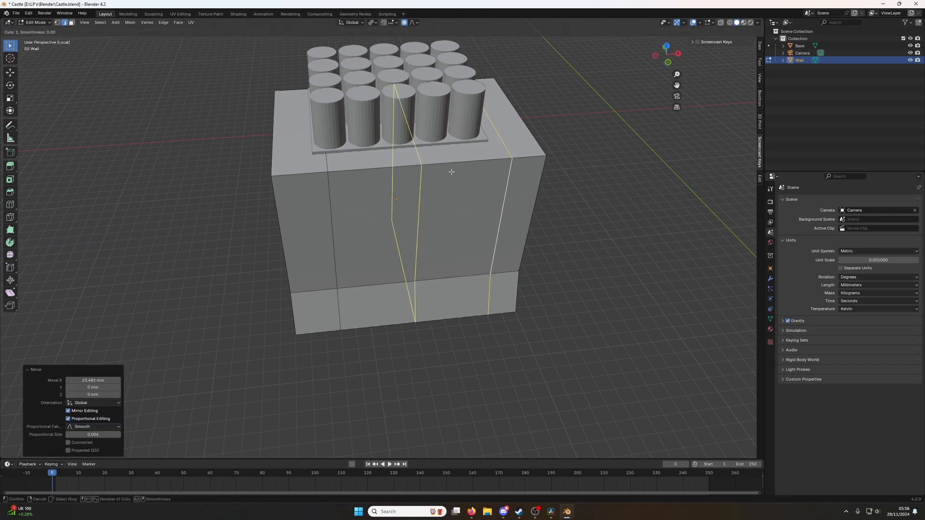
{"action": "left_click", "coordinate": [451, 172]}
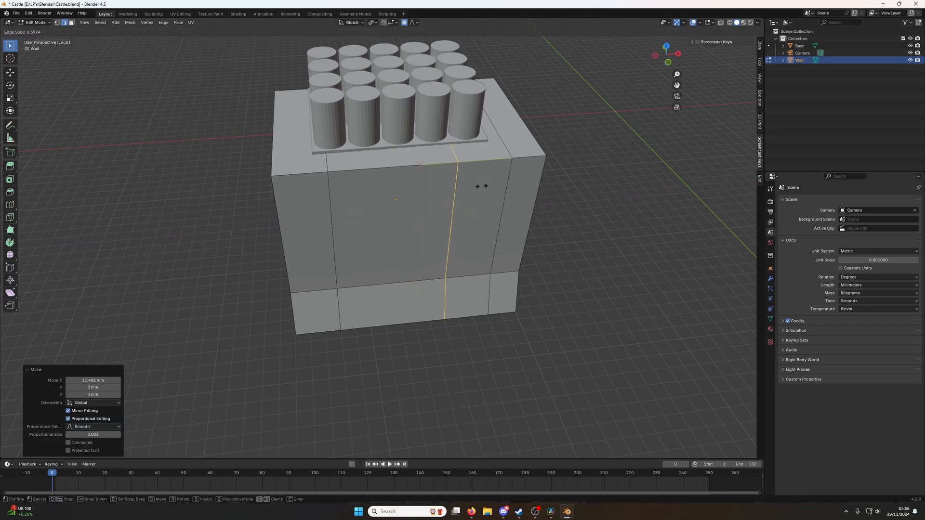
{"action": "left_click", "coordinate": [481, 186]}
Move the wall's left vertical edge loop about 10 mm further outward along negative X.
{"action": "left_click", "coordinate": [332, 187]}
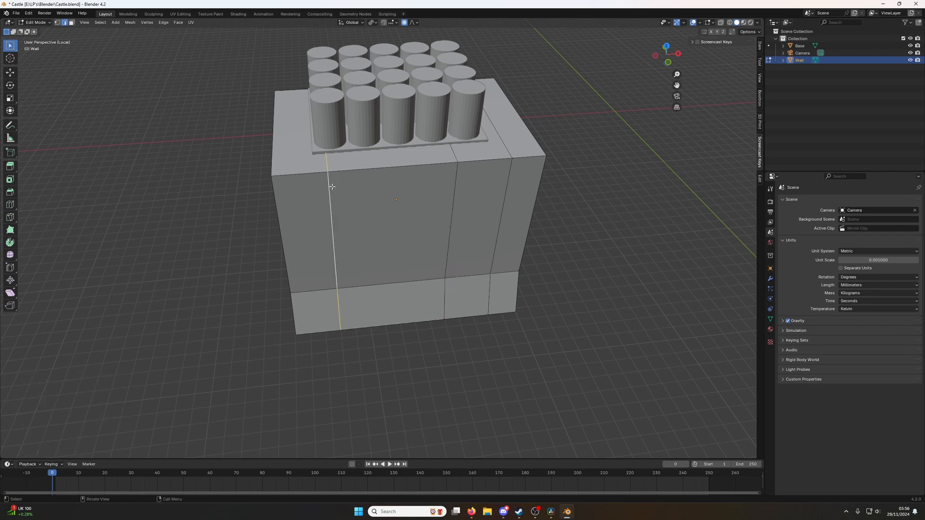
{"action": "key", "text": "g"}
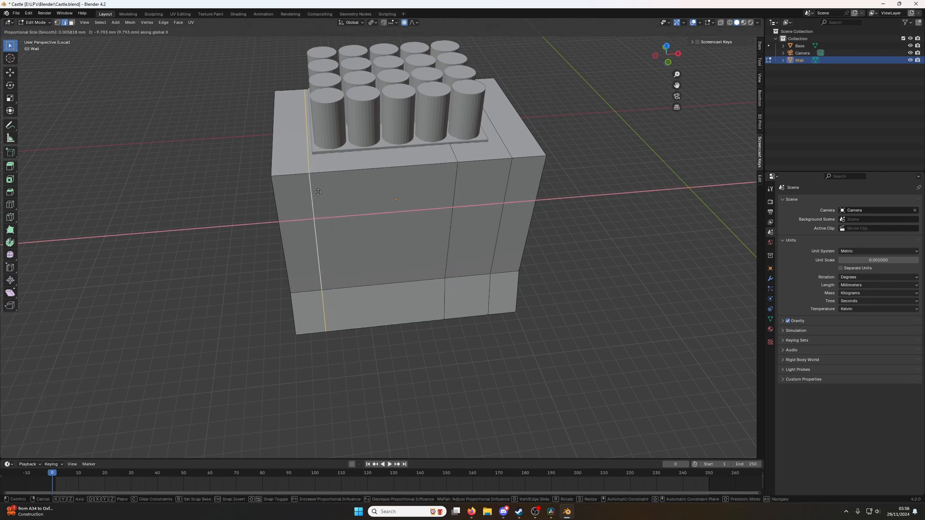
{"action": "left_click", "coordinate": [318, 192]}
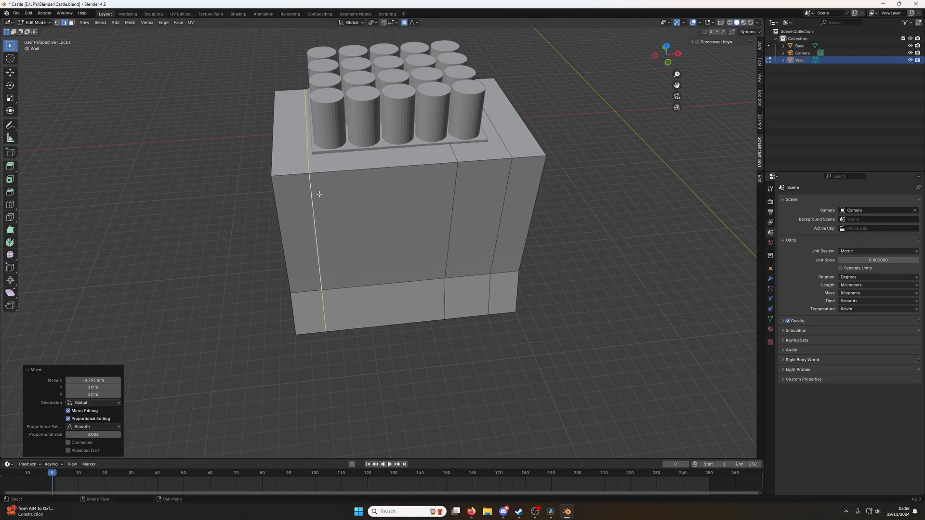
Add another vertical loop cut in the wall's wide middle section and slide it toward the left loop by about 0.25.
{"action": "key", "text": "ctrl+r"}
{"action": "left_click", "coordinate": [375, 173]}
{"action": "left_click", "coordinate": [359, 183]}
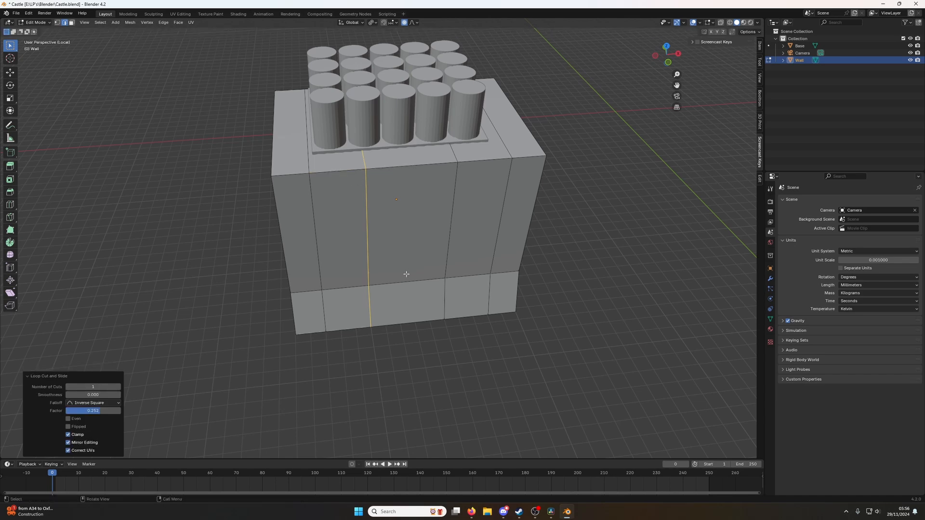
Undo the two loop cuts added between the outer loops and the left loop's last shift along X.
{"action": "middle_click_drag", "start_coordinate": [528, 242], "coordinate": [505, 252]}
{"action": "scroll", "coordinate": [501, 238], "scroll_direction": "up", "scroll_amount": 1}
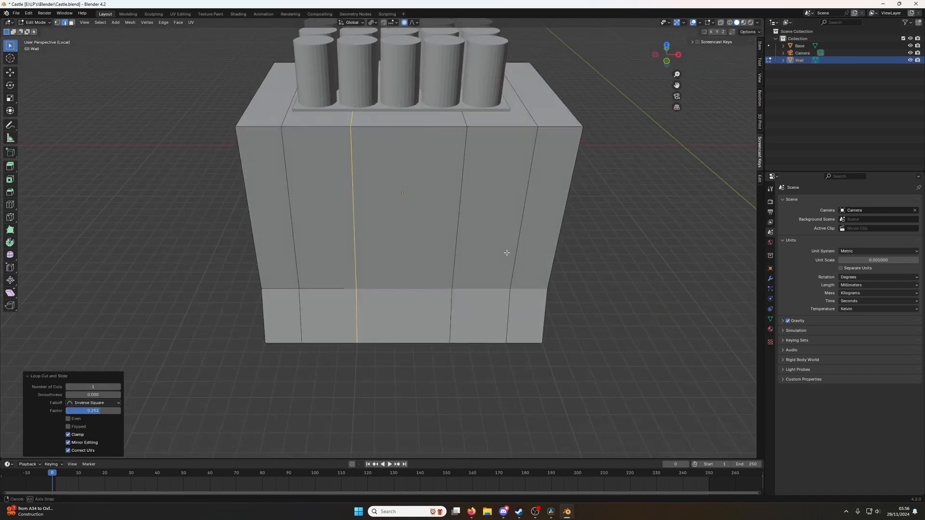
{"action": "left_click", "coordinate": [521, 208], "text": "alt"}
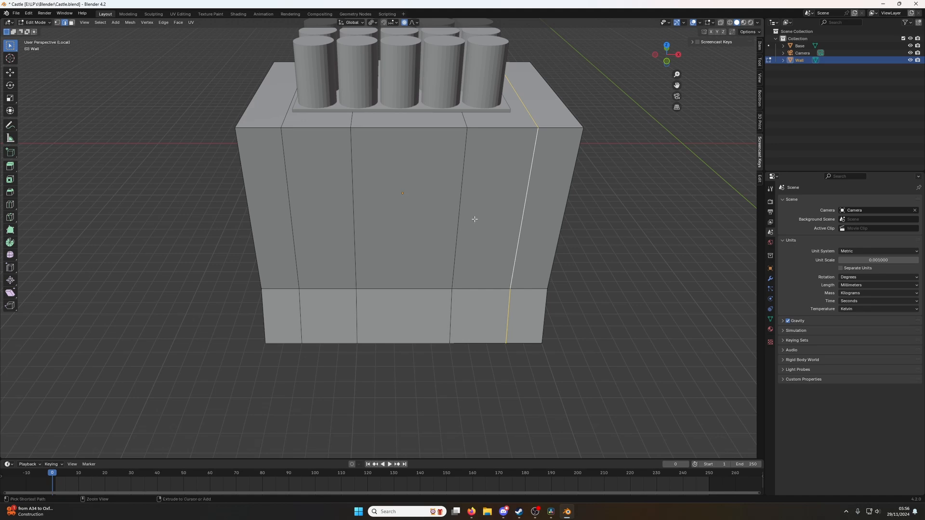
{"action": "key", "text": "ctrl+z"}
{"action": "key", "text": "ctrl+z"}
{"action": "key", "text": "ctrl+z"}
{"action": "key", "text": "ctrl+z"}
{"action": "key", "text": "ctrl+z"}
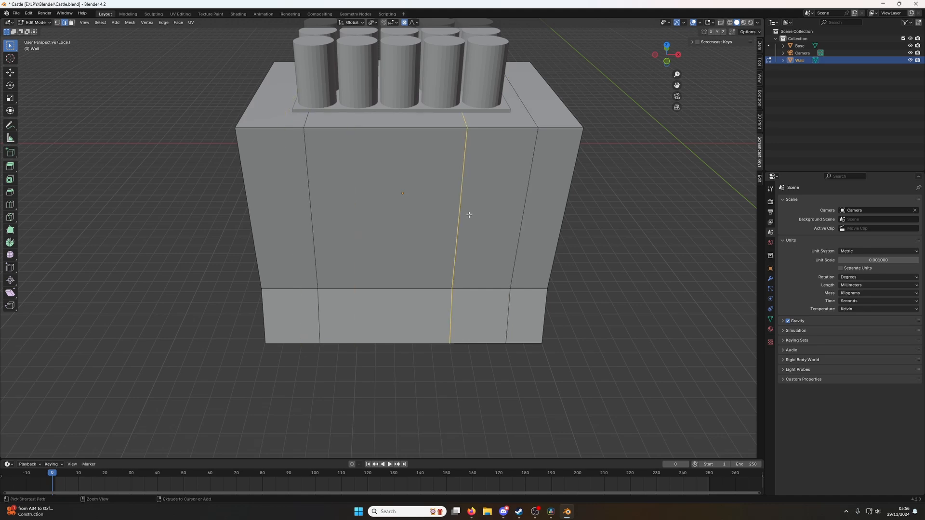
Nudge the wall's right vertical edge loop about 0.07 mm along positive X.
{"action": "key", "text": "g"}
{"action": "key", "text": "x"}
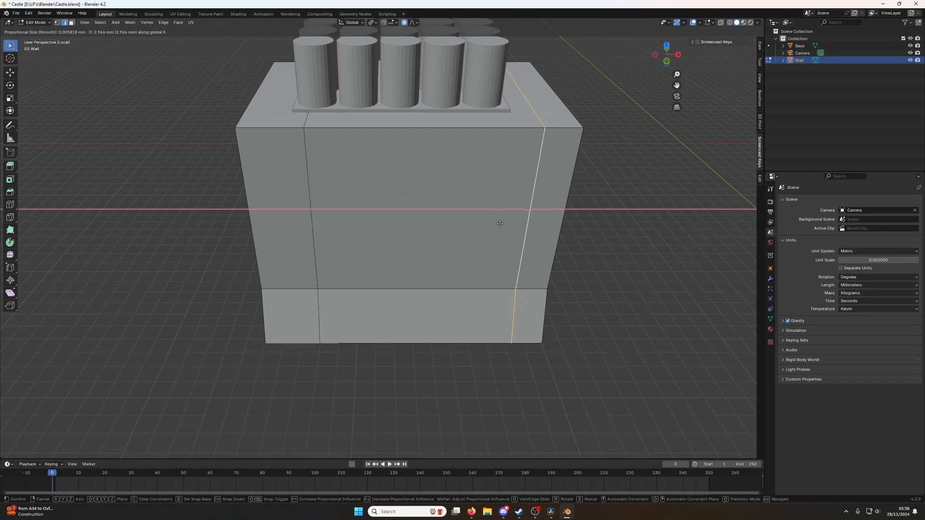
{"action": "left_click", "coordinate": [498, 229]}
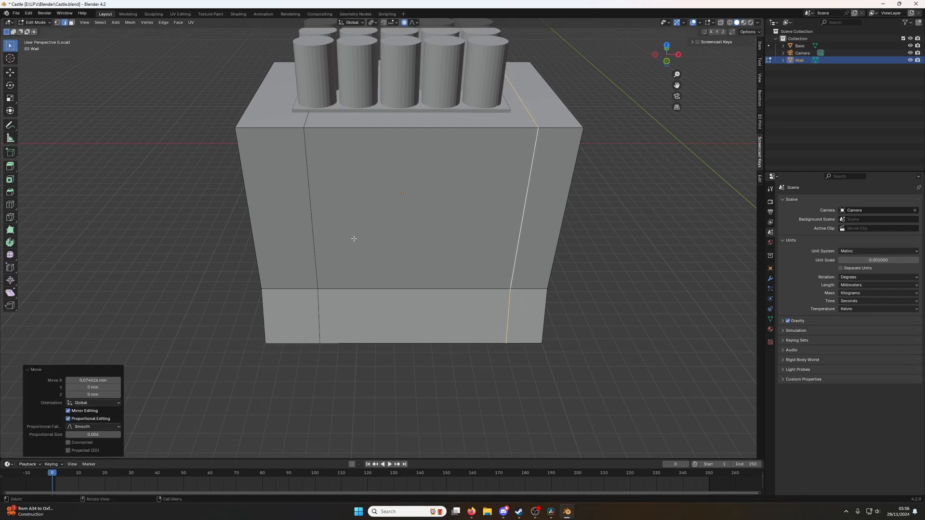
Move the wall's left vertical edge loop about 10 mm outward along negative X.
{"action": "left_click", "coordinate": [311, 237], "text": "alt"}
{"action": "key", "text": "g"}
{"action": "key", "text": "x"}
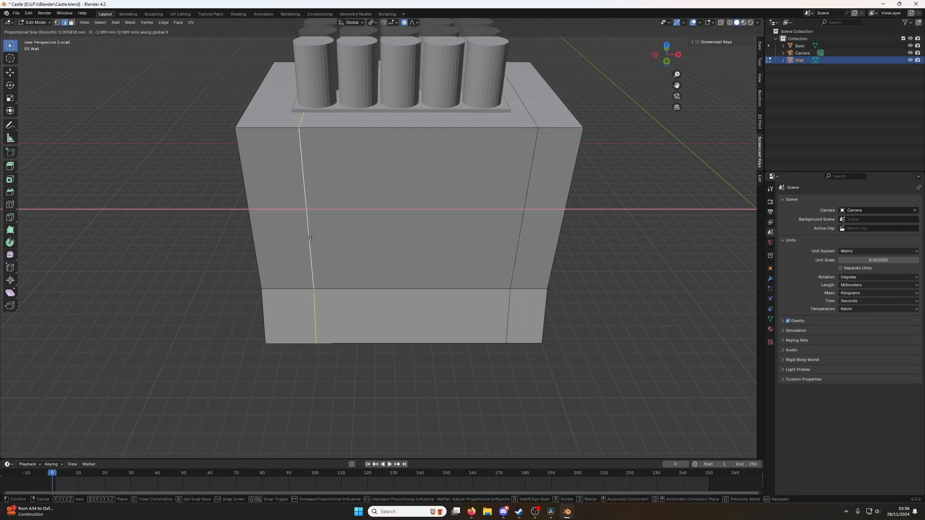
{"action": "left_click", "coordinate": [298, 239]}
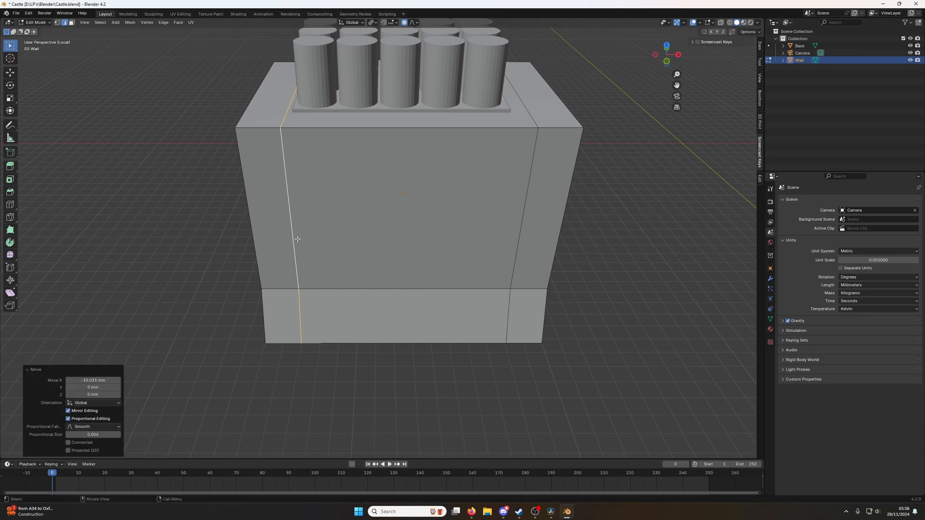
Add two vertical loop cuts around the middle of the wall's wide central section, with slide factors of about -0.29 and -0.148.
{"action": "key", "text": "ctrl+r"}
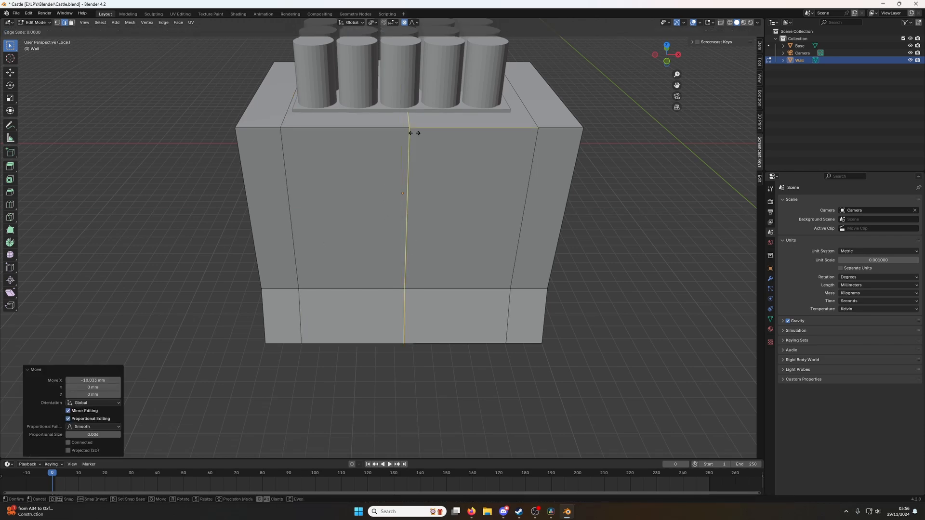
{"action": "left_click", "coordinate": [412, 134]}
{"action": "left_click", "coordinate": [379, 136]}
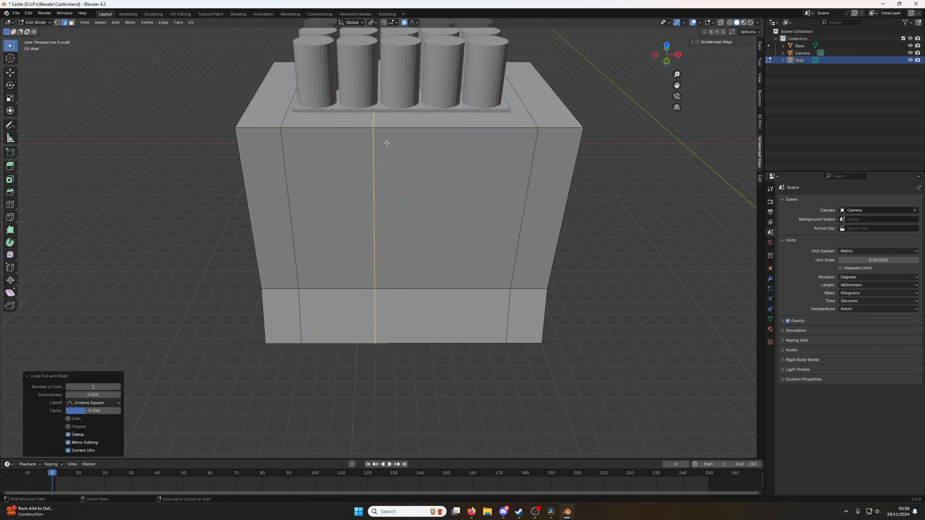
{"action": "key", "text": "ctrl+r"}
{"action": "left_click", "coordinate": [417, 133]}
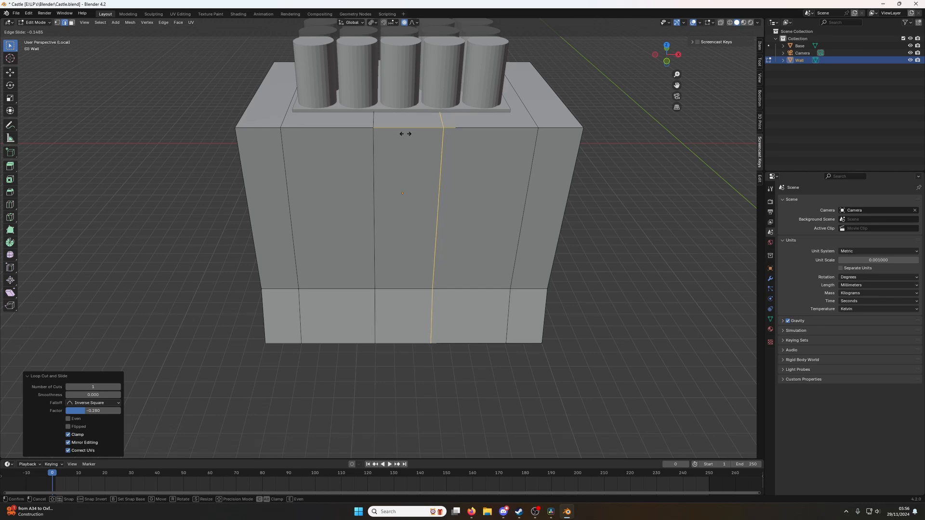
{"action": "left_click", "coordinate": [405, 133]}
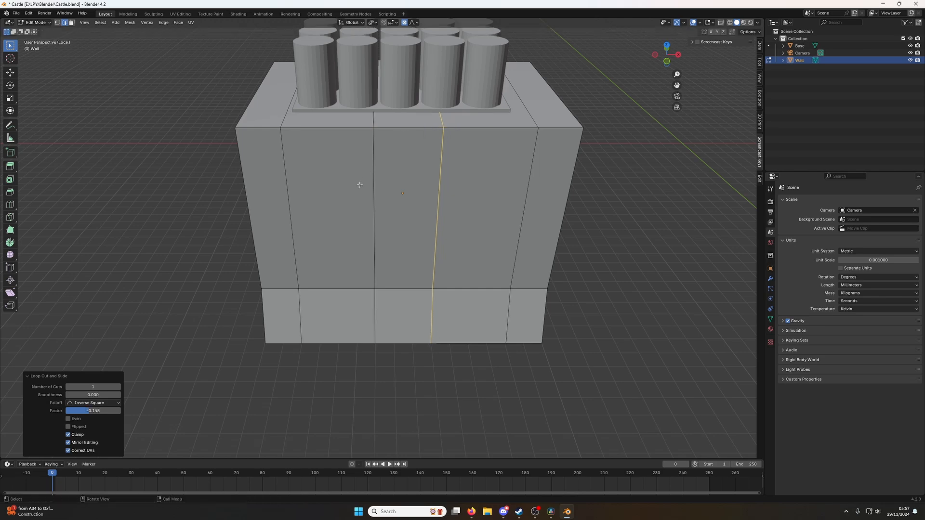
Divide the section between the two middle loops with two evenly spaced vertical loop cuts.
{"action": "middle_click_drag", "start_coordinate": [359, 185], "coordinate": [391, 204]}
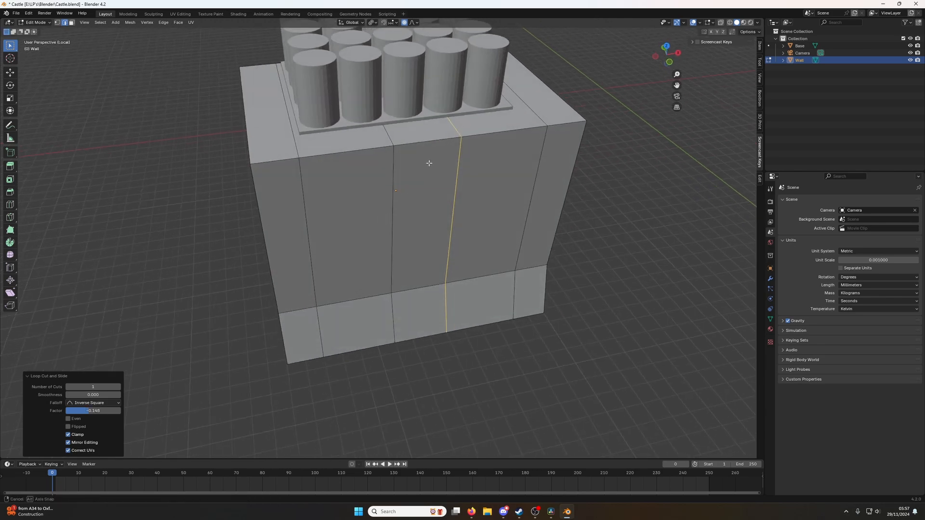
{"action": "middle_click_drag", "start_coordinate": [427, 161], "coordinate": [413, 166]}
{"action": "key", "text": "ctrl+r"}
{"action": "scroll", "coordinate": [404, 150], "scroll_direction": "up", "scroll_amount": 1}
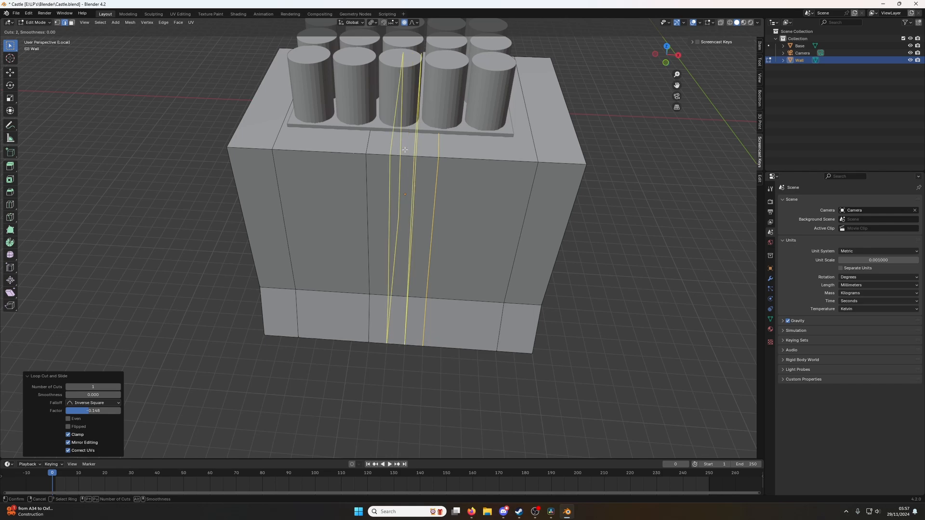
{"action": "left_click", "coordinate": [404, 150]}
{"action": "right_click", "coordinate": [405, 149]}
Add a centred vertical loop cut in each of the wall's two outermost sections.
{"action": "middle_click_drag", "start_coordinate": [409, 193], "coordinate": [432, 185]}
{"action": "key", "text": "ctrl+r"}
{"action": "left_click", "coordinate": [273, 156]}
{"action": "right_click", "coordinate": [274, 155]}
{"action": "key", "text": "ctrl+r"}
{"action": "left_click", "coordinate": [565, 118]}
{"action": "right_click", "coordinate": [565, 117]}
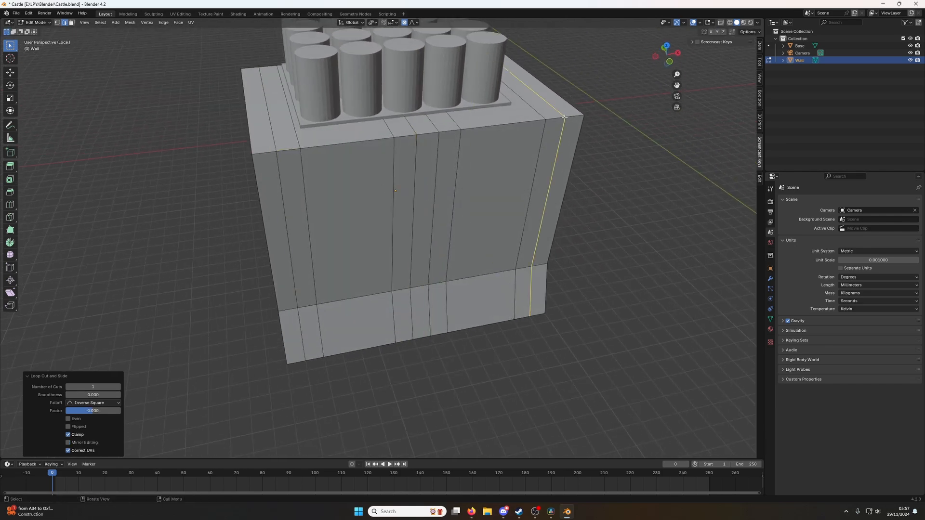
{"action": "middle_click_drag", "start_coordinate": [411, 206], "coordinate": [410, 206]}
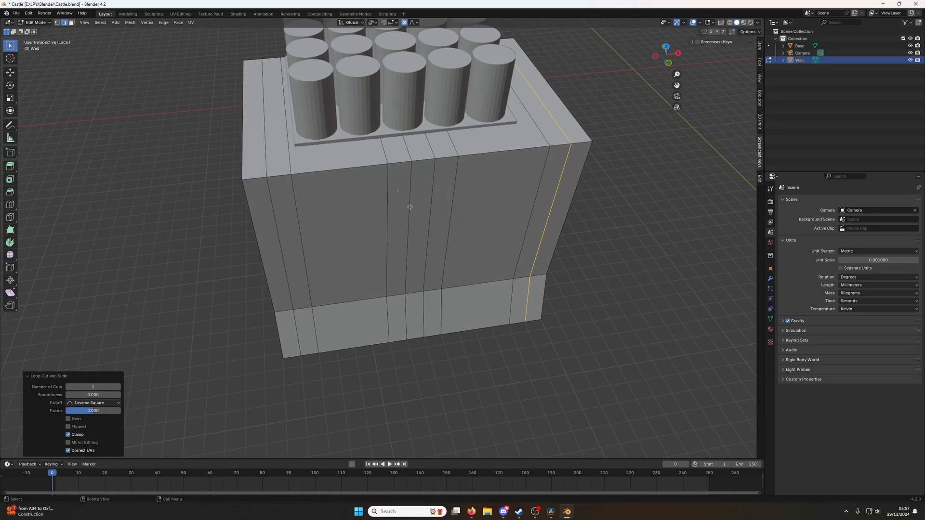
{"action": "key", "text": "3"}
{"action": "left_click", "coordinate": [281, 201]}
{"action": "left_click", "coordinate": [305, 325], "text": "shift"}
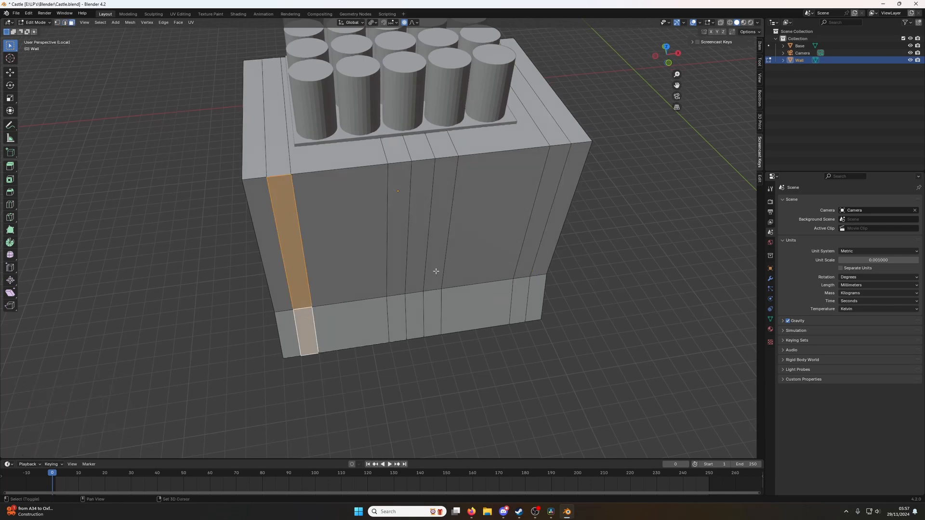
{"action": "left_click", "coordinate": [418, 263], "text": "shift"}
{"action": "left_click", "coordinate": [414, 316], "text": "shift"}
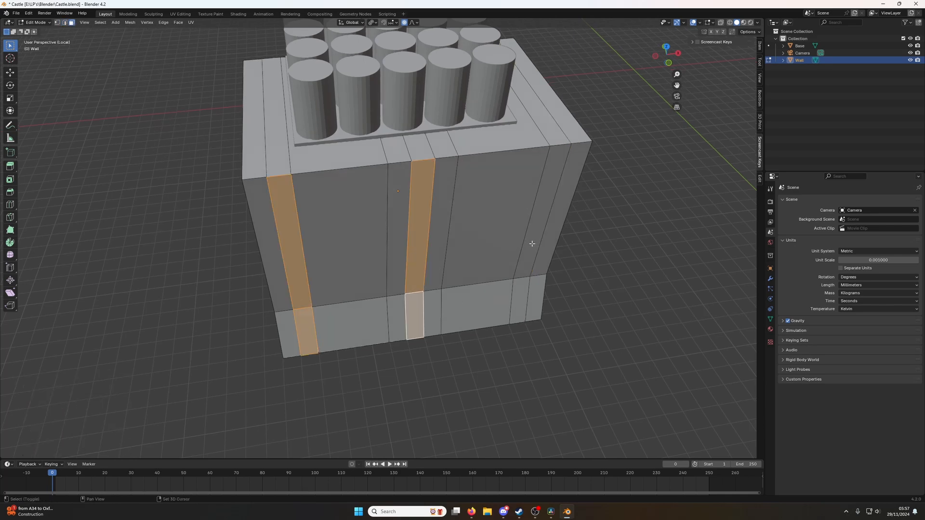
{"action": "left_click", "coordinate": [532, 244], "text": "shift"}
{"action": "left_click", "coordinate": [524, 303], "text": "shift"}
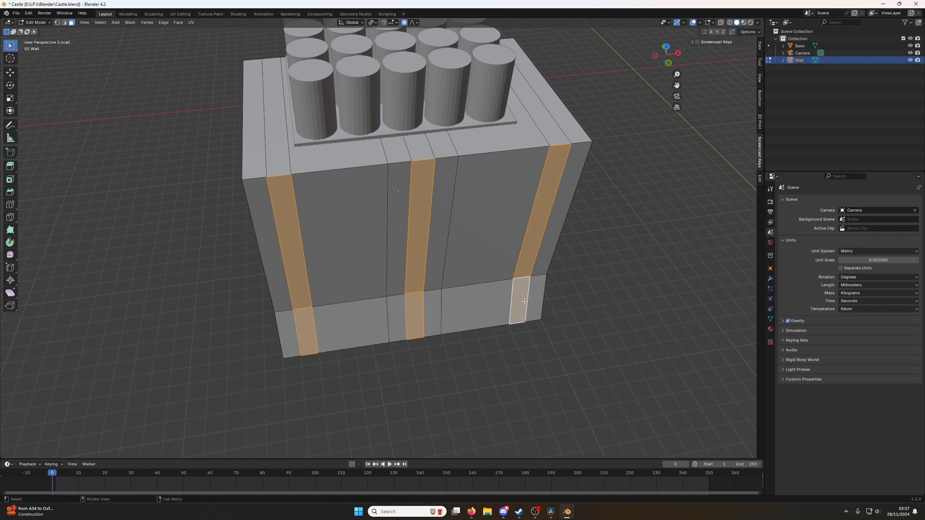
{"action": "key", "text": "g"}
{"action": "key", "text": "y"}
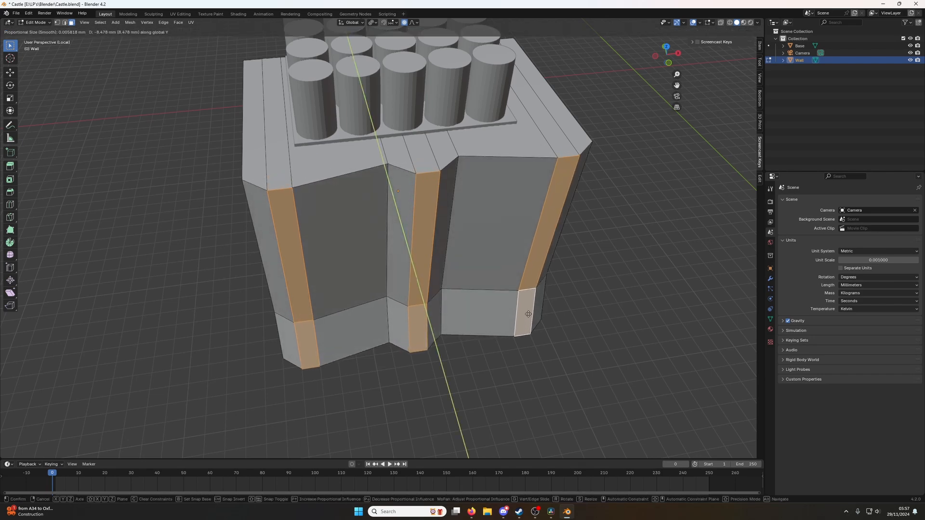
{"action": "key", "text": "Escape"}
Add a vertical loop cut at the outer side of each wide front section, slid toward the wall's ends by about 0.5.
{"action": "key", "text": "ctrl+r"}
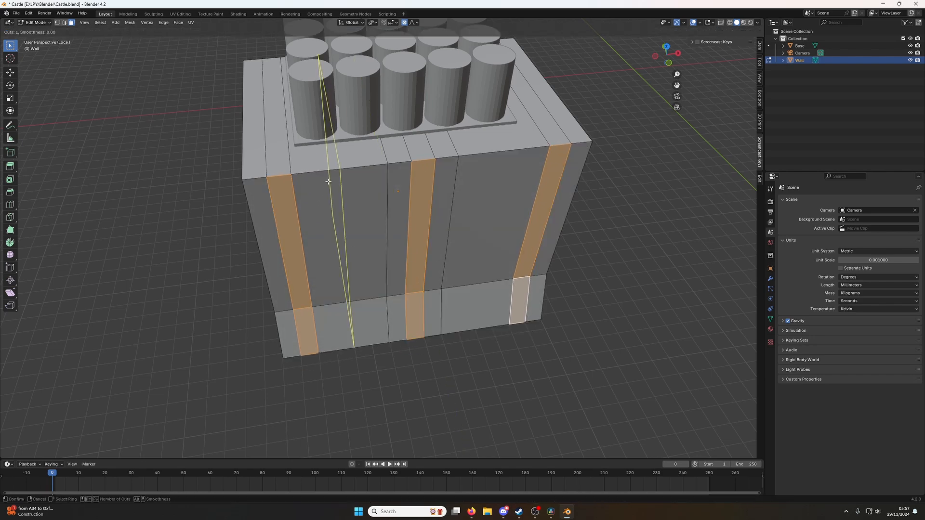
{"action": "left_click", "coordinate": [319, 189]}
{"action": "left_click", "coordinate": [310, 189]}
{"action": "key", "text": "ctrl+r"}
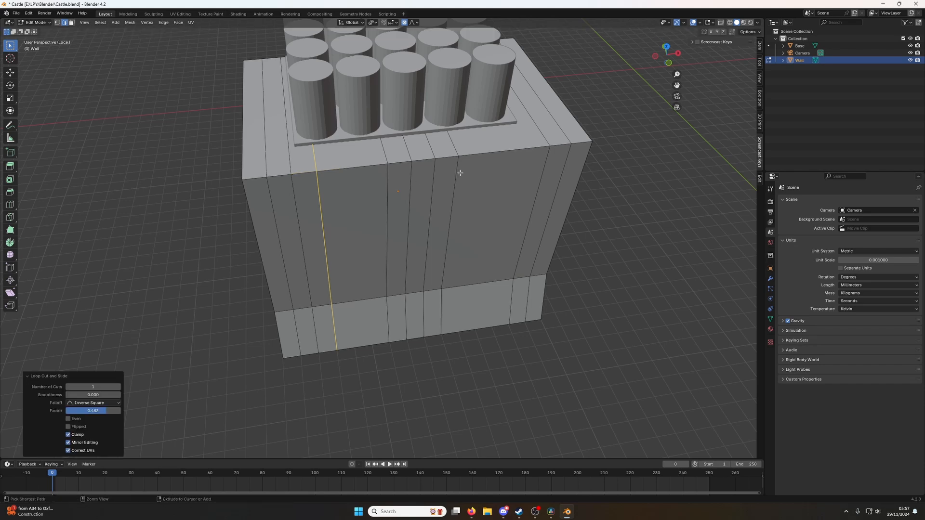
{"action": "left_click", "coordinate": [496, 166]}
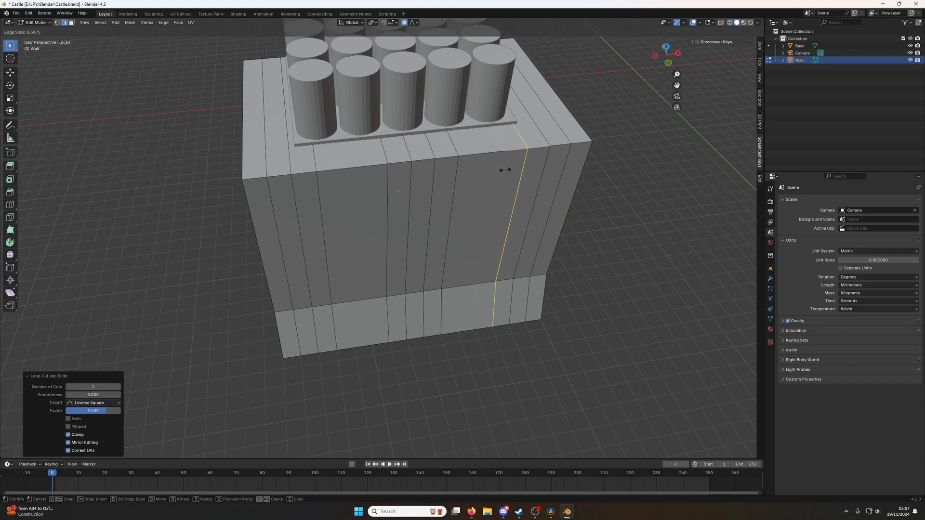
{"action": "left_click", "coordinate": [506, 173]}
Add a vertical loop cut at the inner side of each wide section, slid toward the wall's middle by about 0.34 and 0.35.
{"action": "key", "text": "ctrl+r"}
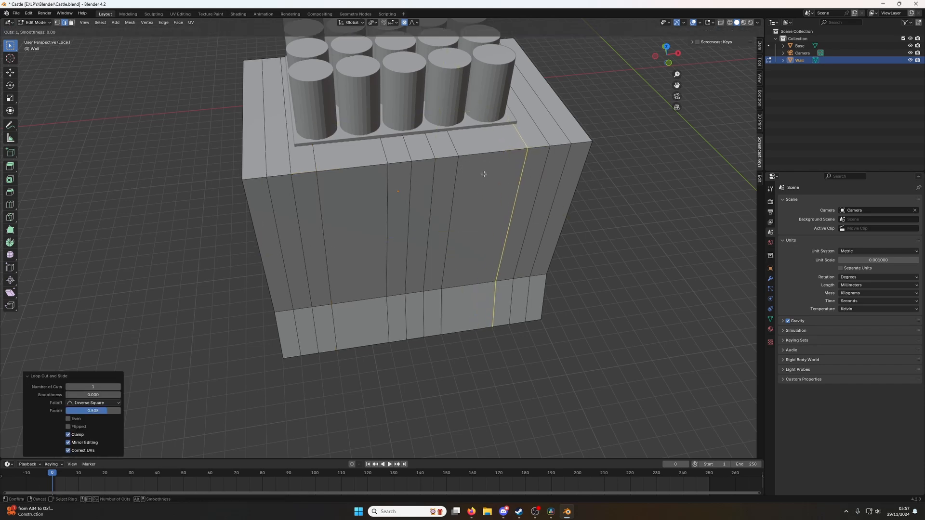
{"action": "left_click", "coordinate": [470, 165]}
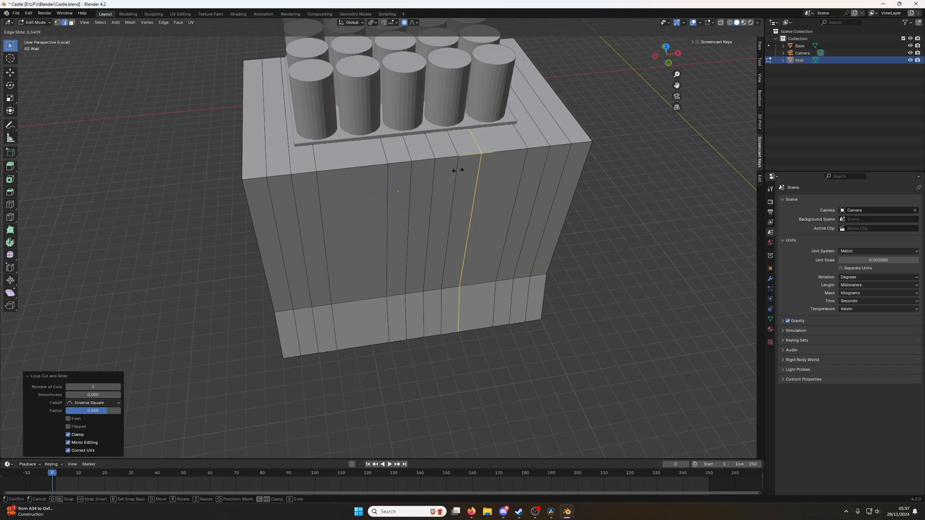
{"action": "left_click", "coordinate": [440, 171]}
{"action": "key", "text": "ctrl+r"}
{"action": "left_click", "coordinate": [354, 167]}
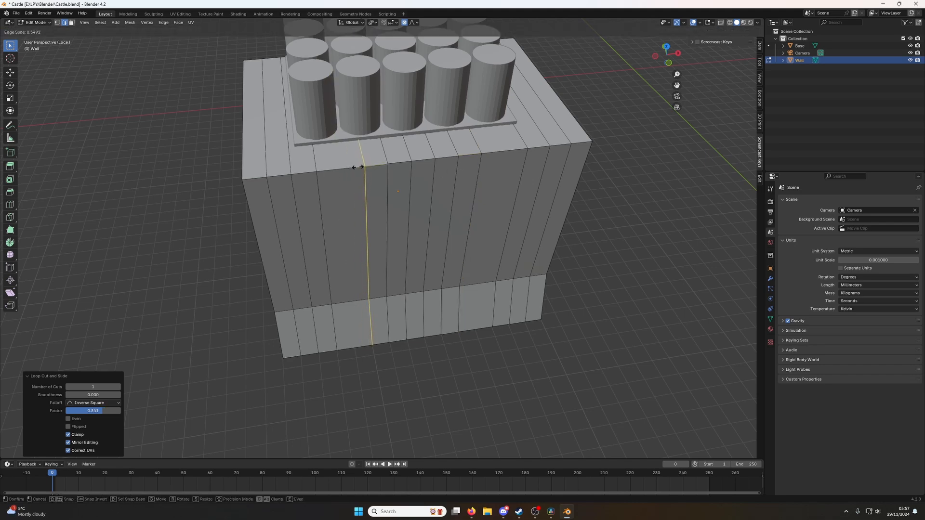
{"action": "left_click", "coordinate": [360, 168]}
Halve the two remaining wider front sections with a vertical loop cut in the middle of each.
{"action": "key", "text": "ctrl+r"}
{"action": "left_click", "coordinate": [341, 180]}
{"action": "left_click", "coordinate": [340, 178]}
{"action": "key", "text": "ctrl+r"}
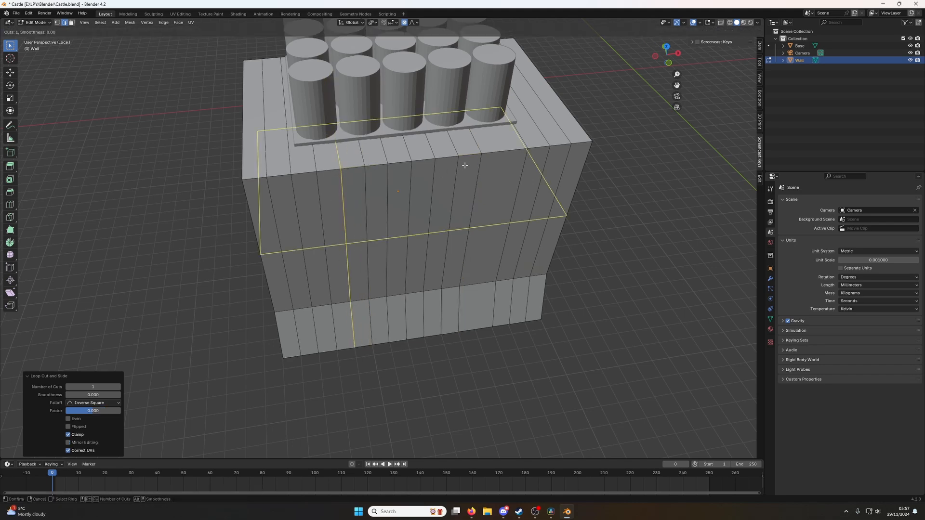
{"action": "left_click", "coordinate": [492, 158]}
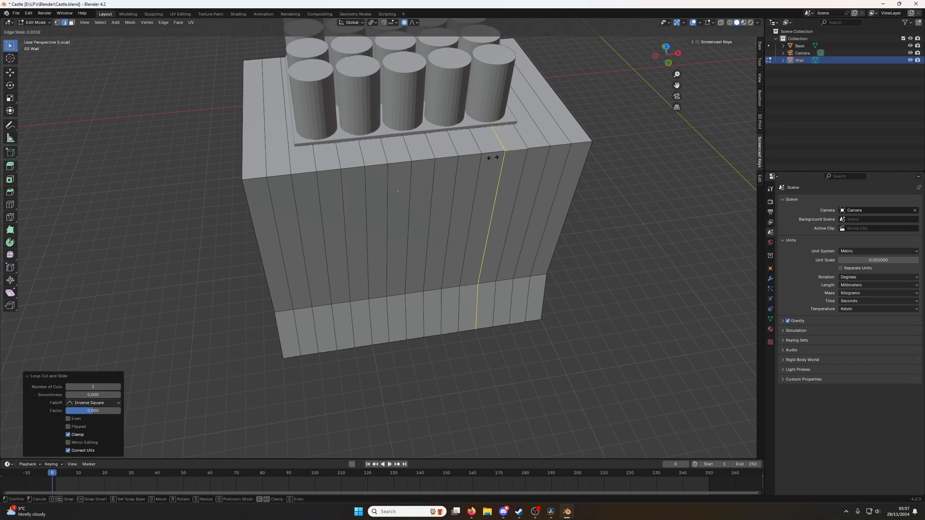
{"action": "left_click", "coordinate": [490, 161]}
Move the wall's upper and foot faces in the two end strips and central strip about 4.4 mm outward along negative Y.
{"action": "left_click", "coordinate": [571, 182]}
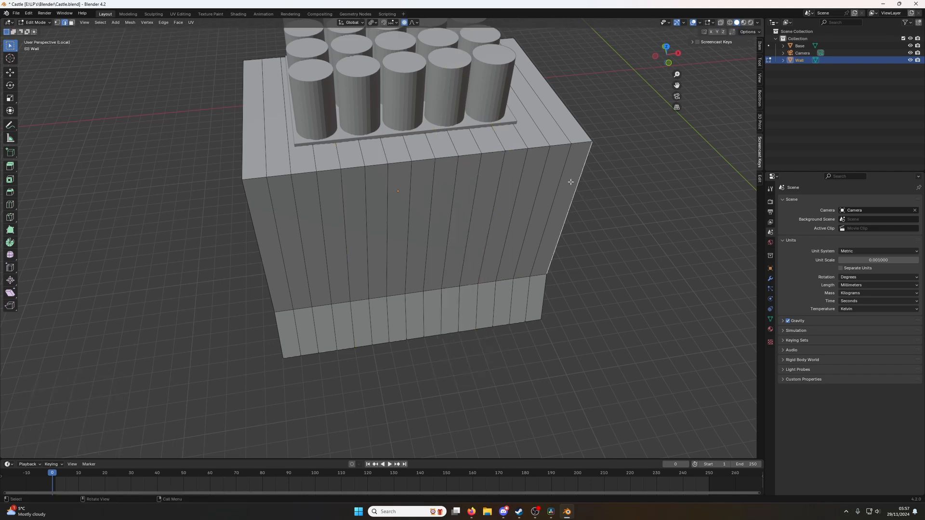
{"action": "key", "text": "3"}
{"action": "left_click", "coordinate": [565, 244]}
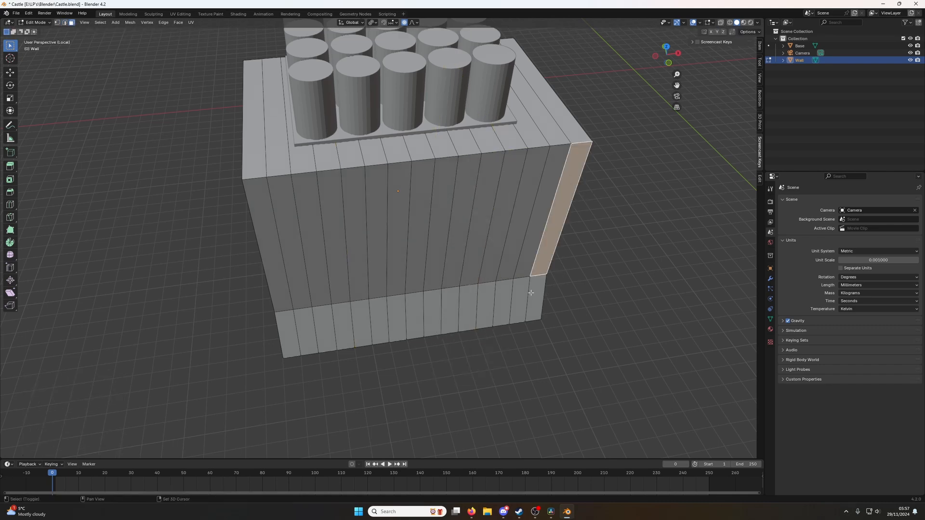
{"action": "left_click", "coordinate": [530, 293], "text": "shift"}
{"action": "left_click", "coordinate": [420, 331], "text": "shift"}
{"action": "left_click", "coordinate": [419, 270], "text": "shift"}
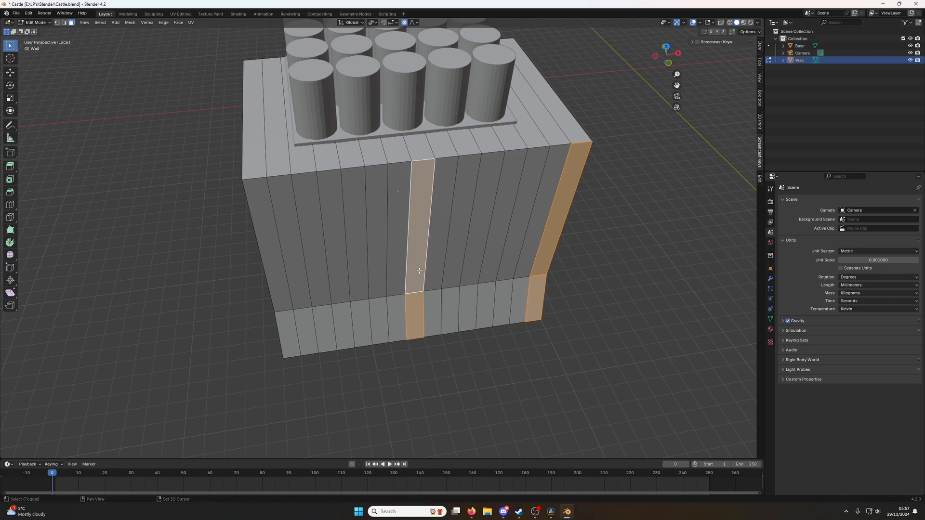
{"action": "left_click", "coordinate": [292, 342], "text": "shift"}
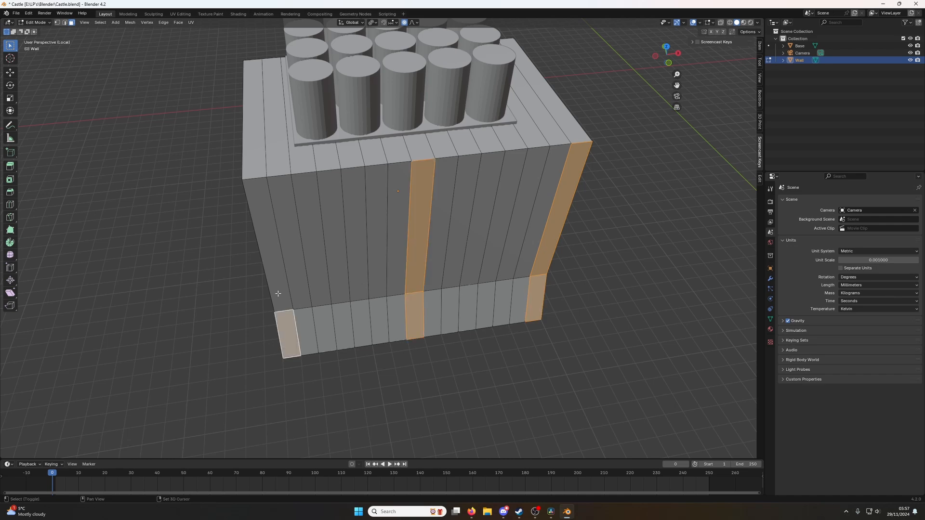
{"action": "left_click", "coordinate": [279, 292], "text": "shift"}
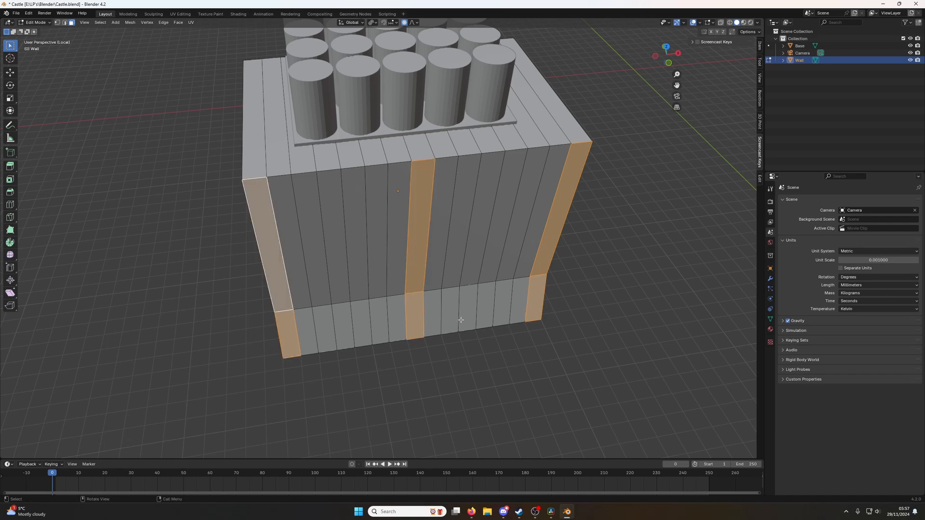
{"action": "scroll", "coordinate": [461, 320], "scroll_direction": "up", "scroll_amount": 1}
{"action": "key", "text": "g"}
{"action": "key", "text": "y"}
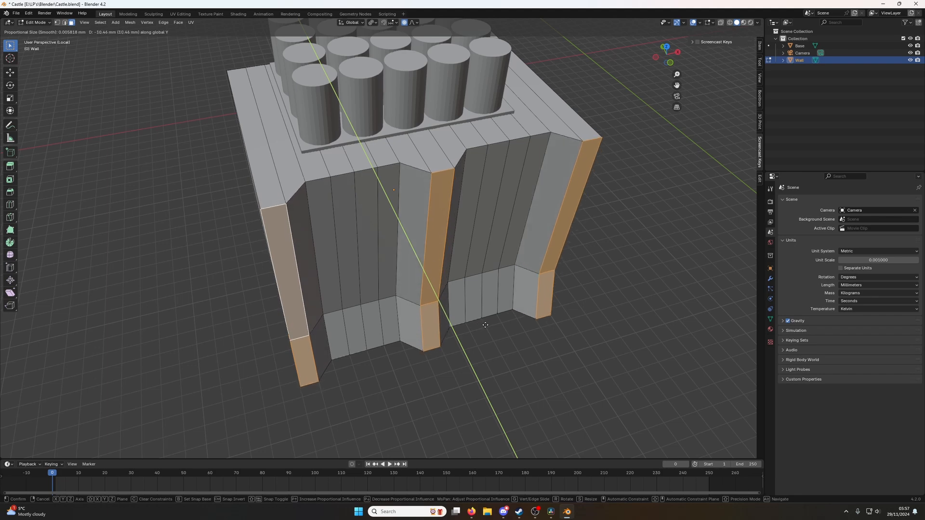
{"action": "left_click", "coordinate": [484, 318]}
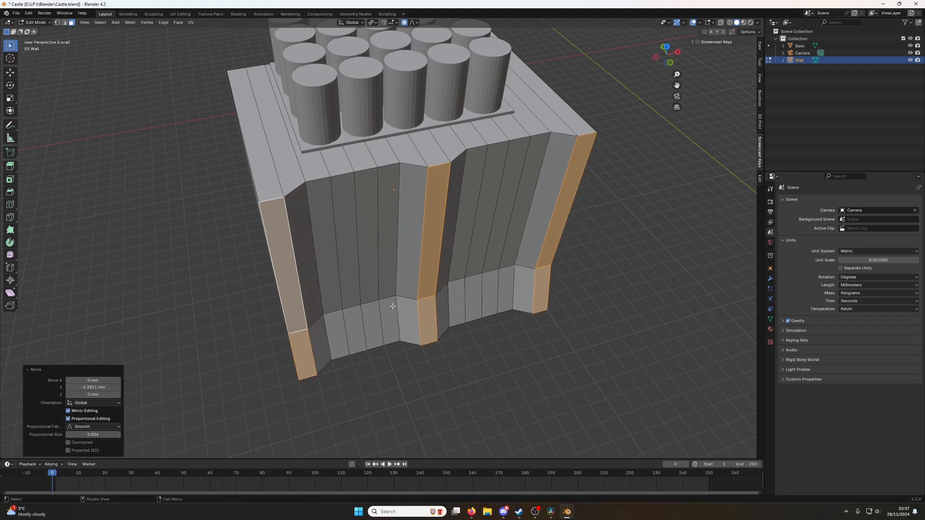
{"action": "middle_click_drag", "start_coordinate": [484, 318], "coordinate": [420, 295]}
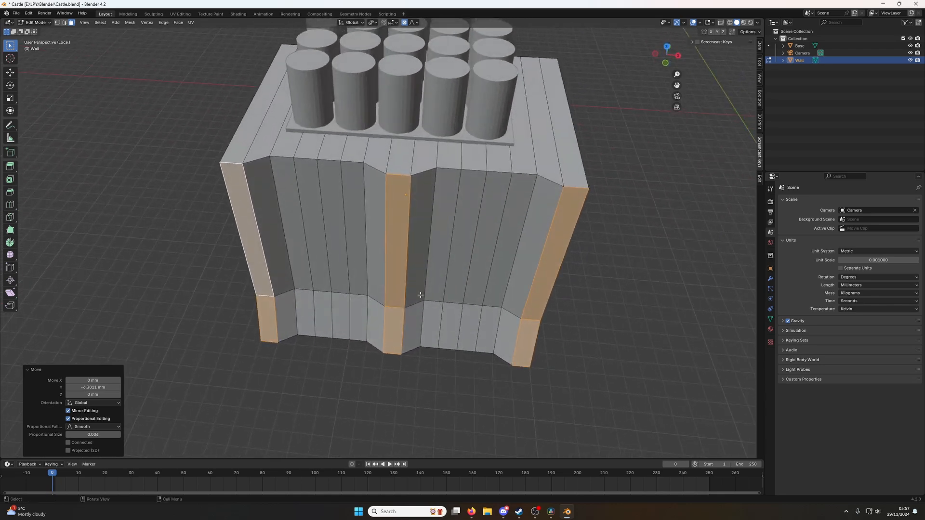
Make a linked duplicate of the finished wall block and place it about 149.8 mm along X, adjoining the original.
{"action": "key", "text": "Tab"}
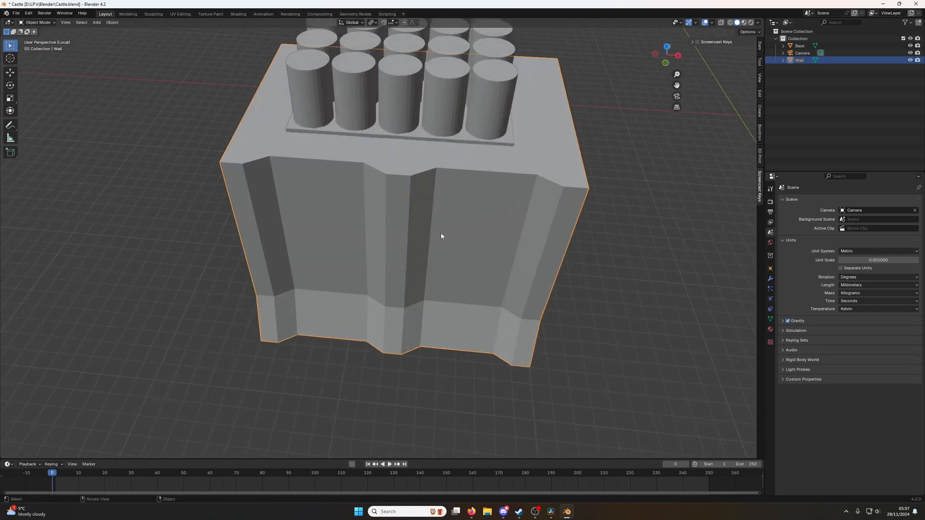
{"action": "key", "text": "shift+d"}
{"action": "key", "text": "x"}
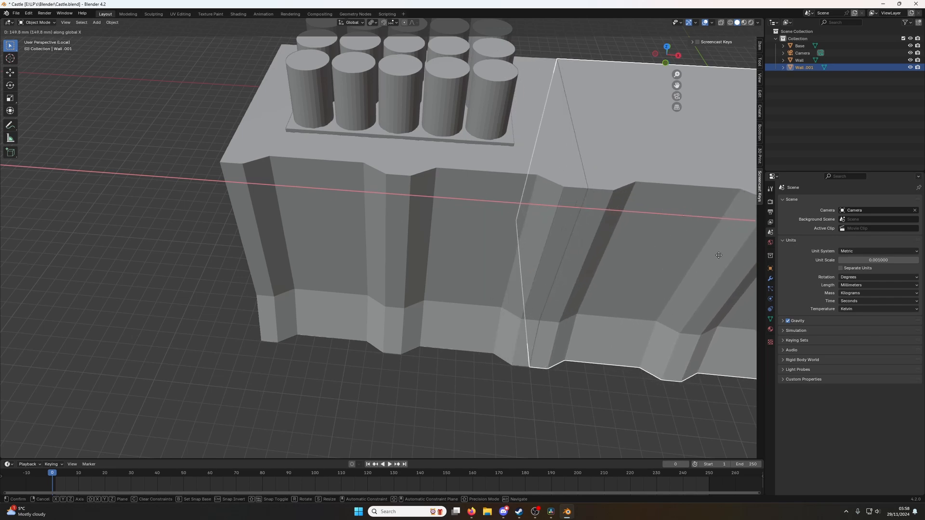
{"action": "left_click", "coordinate": [718, 255]}
{"action": "scroll", "coordinate": [553, 268], "scroll_direction": "down", "scroll_amount": 5}
{"action": "scroll", "coordinate": [537, 252], "scroll_direction": "up", "scroll_amount": 2}
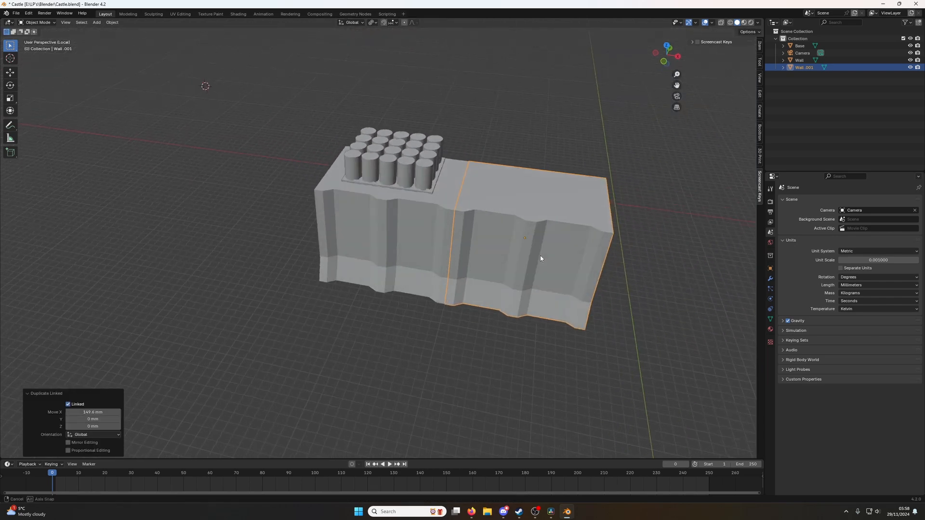
Separate all the upper horizontal faces of the original wall block into their own object.
{"action": "left_click", "coordinate": [525, 145]}
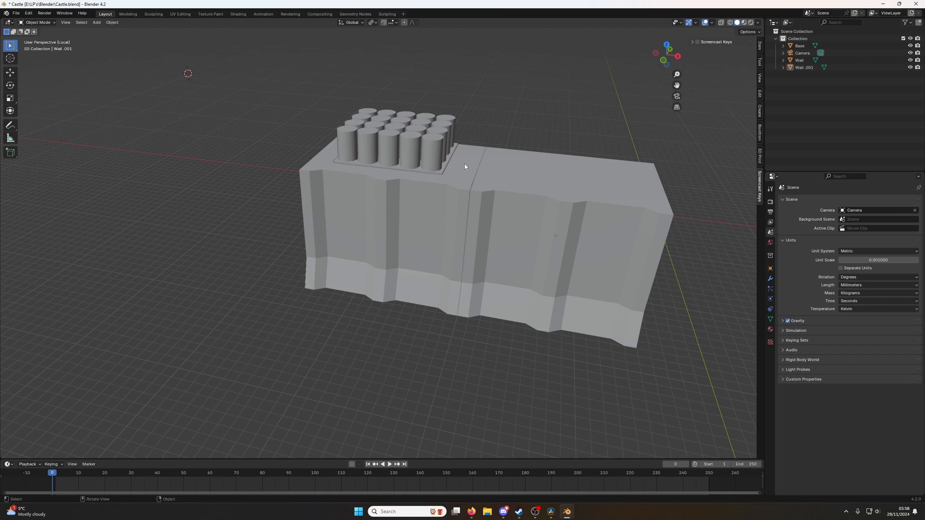
{"action": "middle_click_drag", "start_coordinate": [475, 198], "coordinate": [396, 271]}
{"action": "left_click", "coordinate": [429, 186]}
{"action": "key", "text": "Tab"}
{"action": "left_click", "coordinate": [369, 293]}
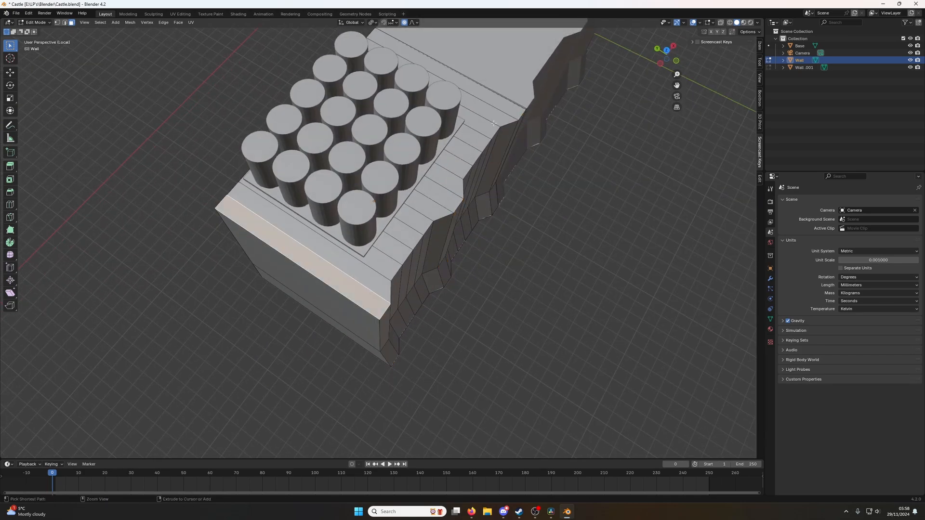
{"action": "left_click", "coordinate": [501, 109], "text": "ctrl"}
{"action": "middle_click_drag", "start_coordinate": [497, 151], "coordinate": [493, 126]}
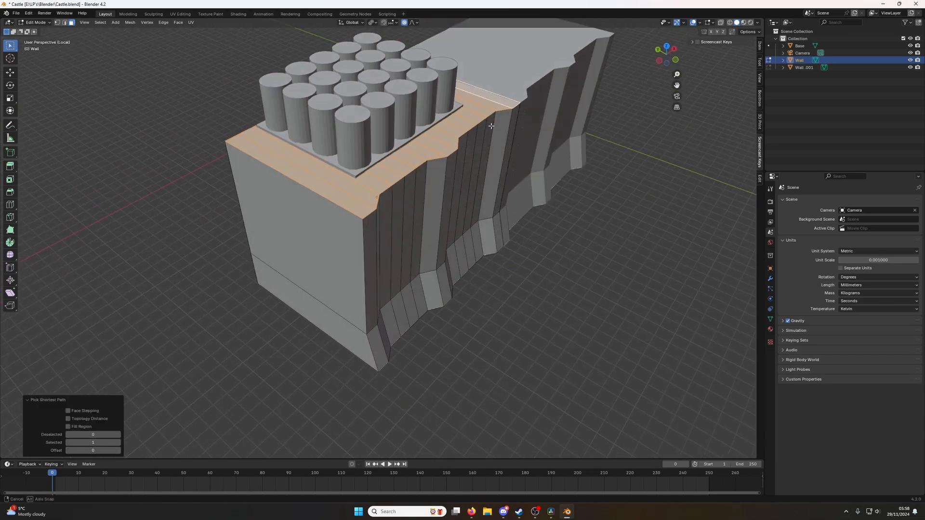
{"action": "key", "text": "p"}
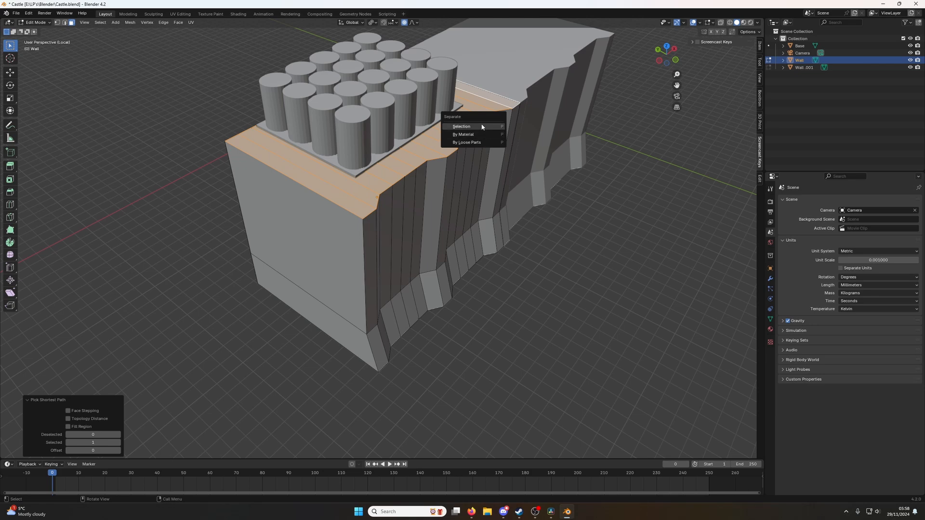
{"action": "left_click", "coordinate": [488, 127]}
{"action": "key", "text": "Tab"}
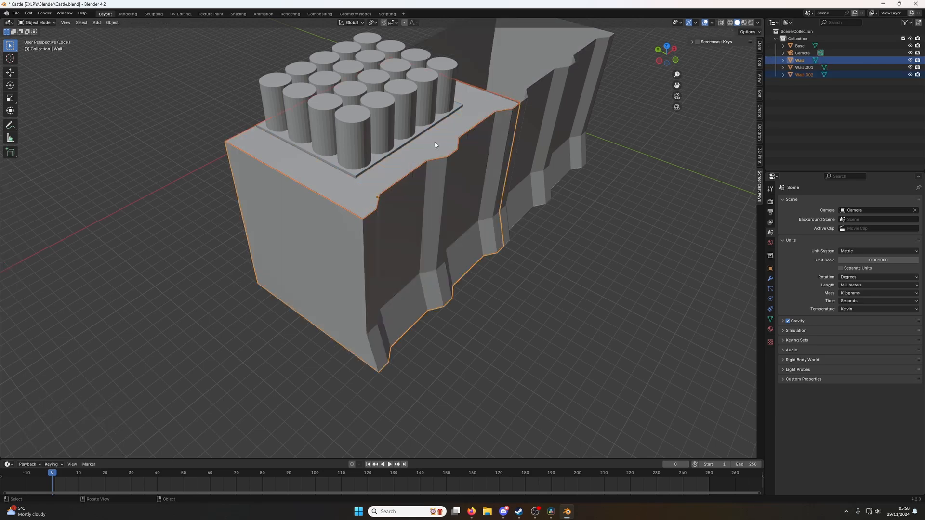
Rename the separated upper surface object as Battlements.
{"action": "left_click", "coordinate": [435, 141]}
{"action": "double_click", "coordinate": [799, 75]}
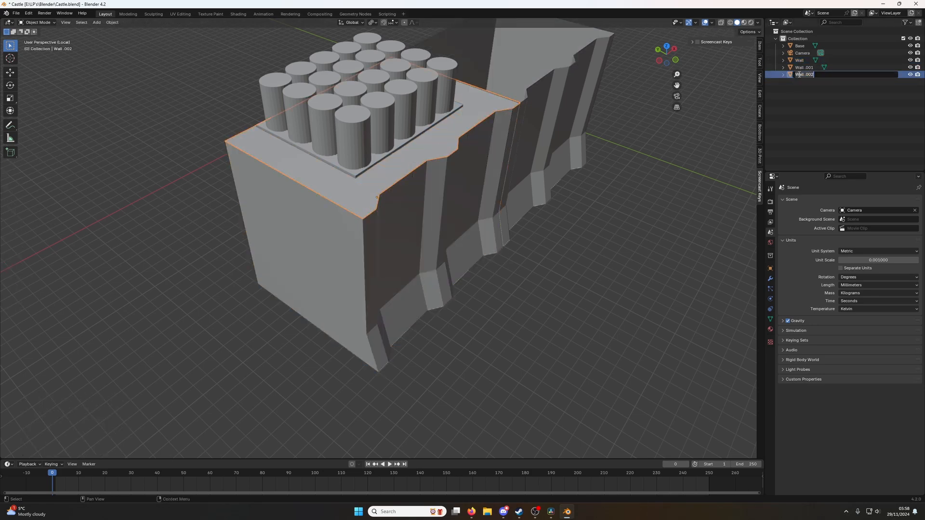
{"action": "type", "text": "BAttlements"}
{"action": "key", "text": "Return"}
{"action": "double_click", "coordinate": [799, 53]}
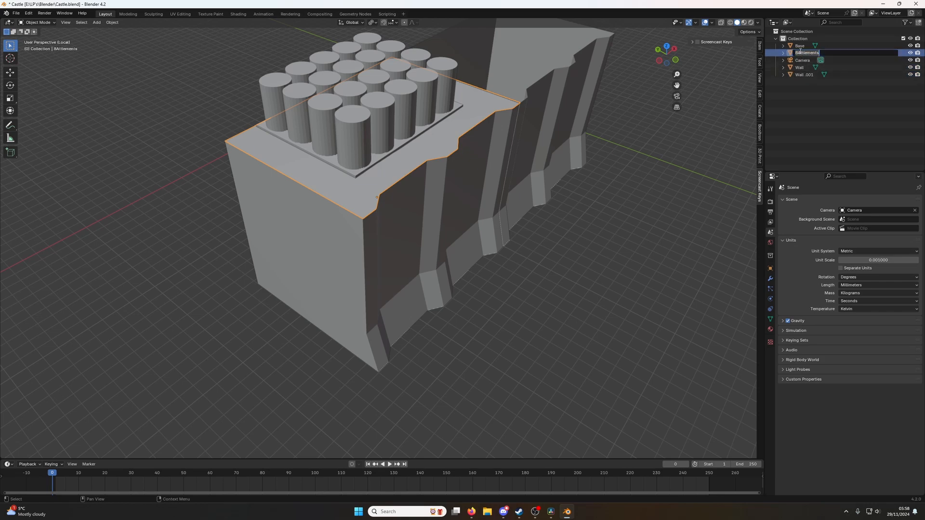
{"action": "key", "text": "Return"}
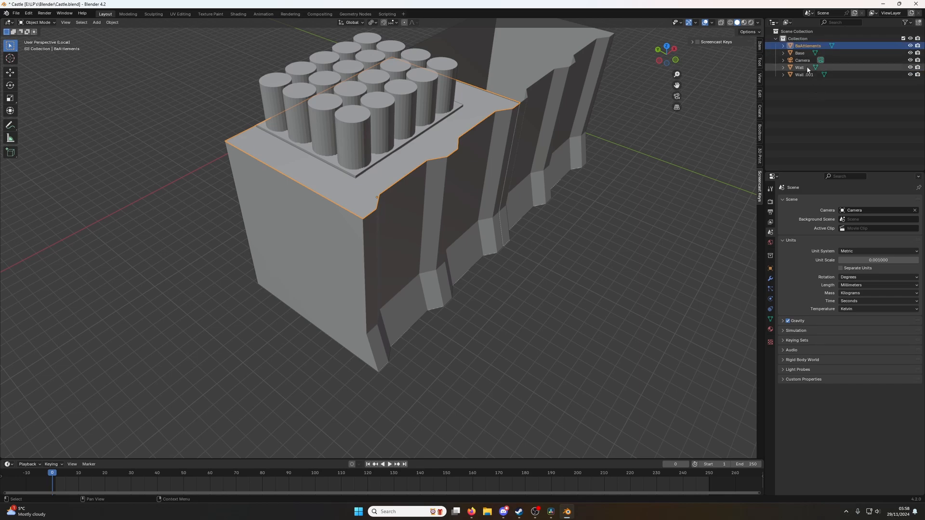
{"action": "double_click", "coordinate": [802, 45]}
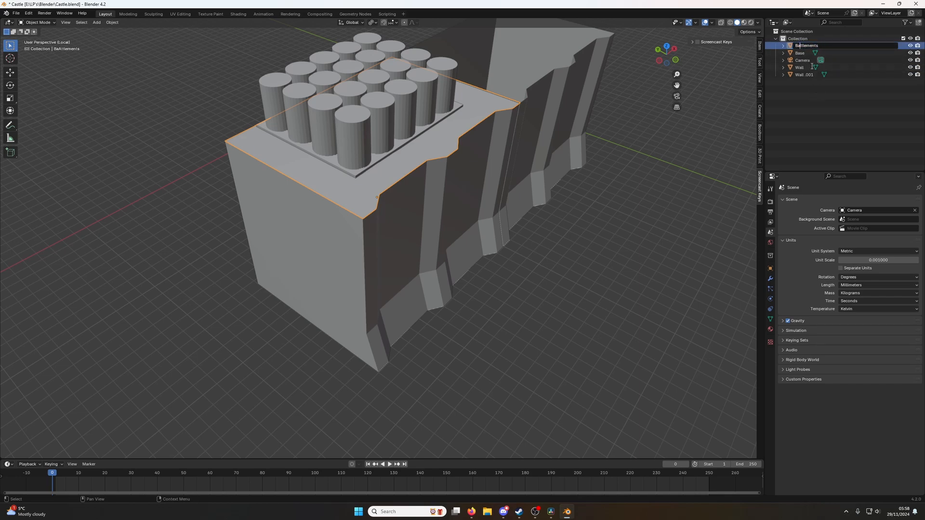
{"action": "key", "text": "Return"}
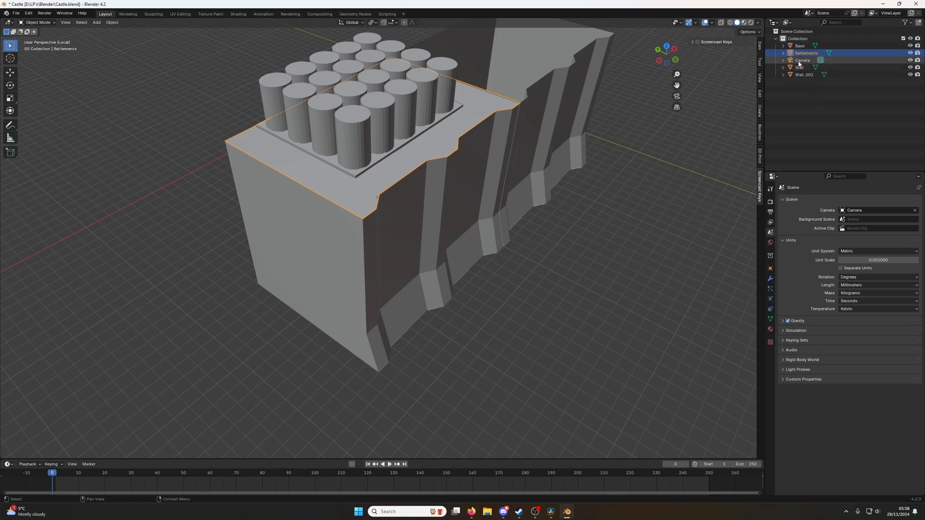
Delete all the faces on the underside of the original wall block.
{"action": "left_click", "coordinate": [450, 195]}
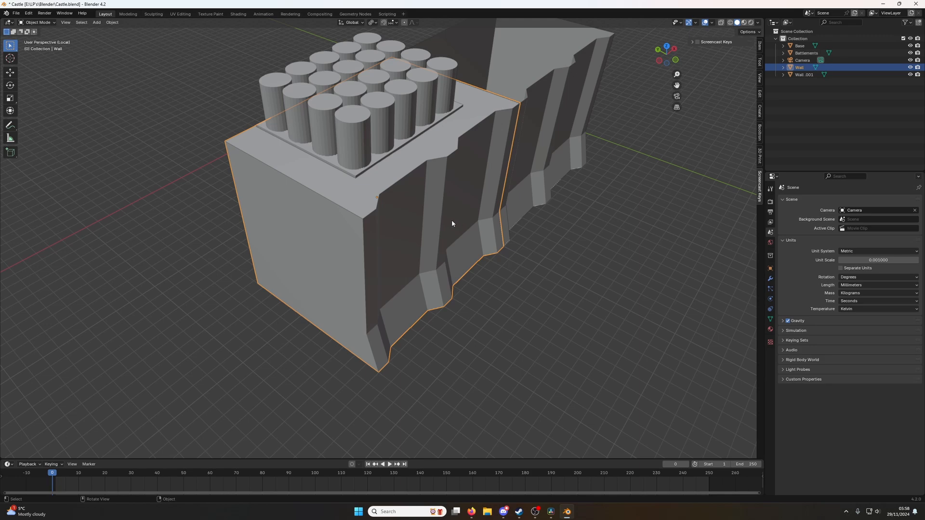
{"action": "middle_click_drag", "start_coordinate": [452, 221], "coordinate": [405, 239]}
{"action": "key", "text": "Tab"}
{"action": "left_click", "coordinate": [396, 234]}
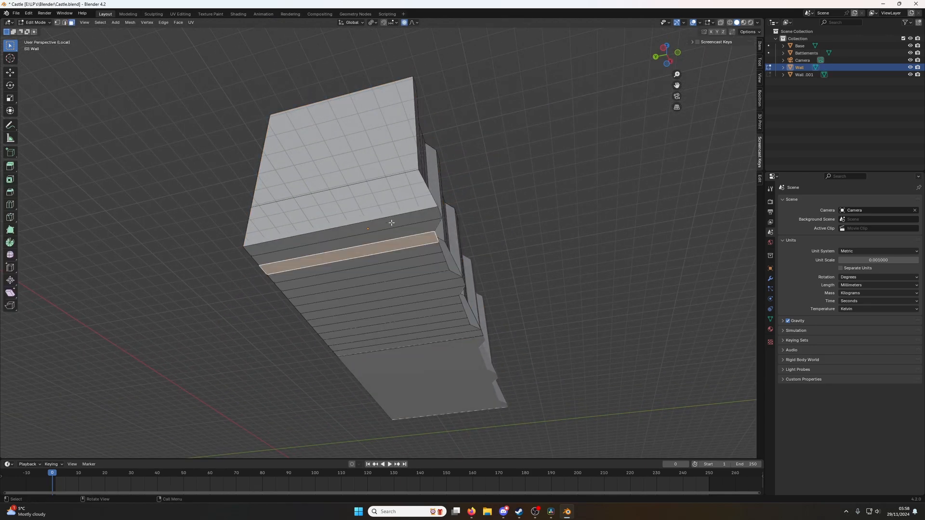
{"action": "left_click", "coordinate": [391, 223]}
{"action": "left_click", "coordinate": [443, 337], "text": "ctrl"}
{"action": "key", "text": "x"}
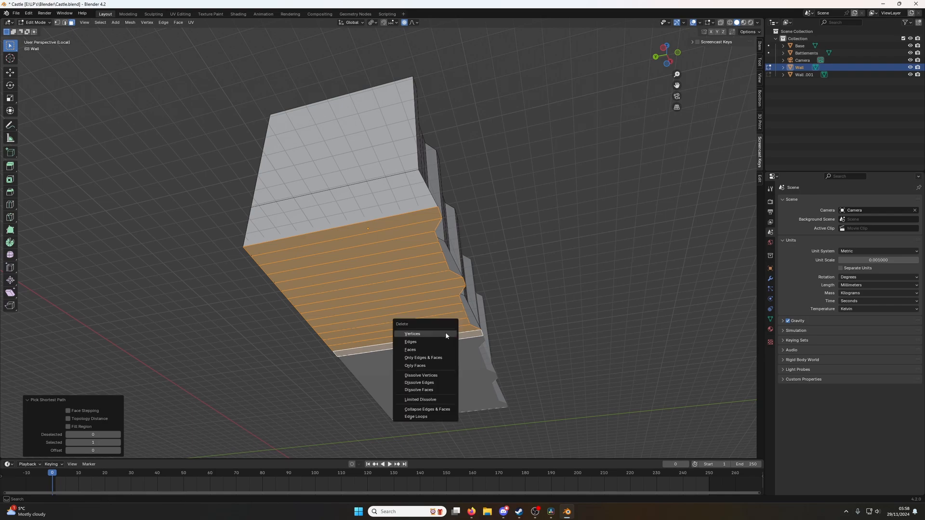
{"action": "key", "text": "f"}
{"action": "middle_click_drag", "start_coordinate": [433, 231], "coordinate": [739, 237]}
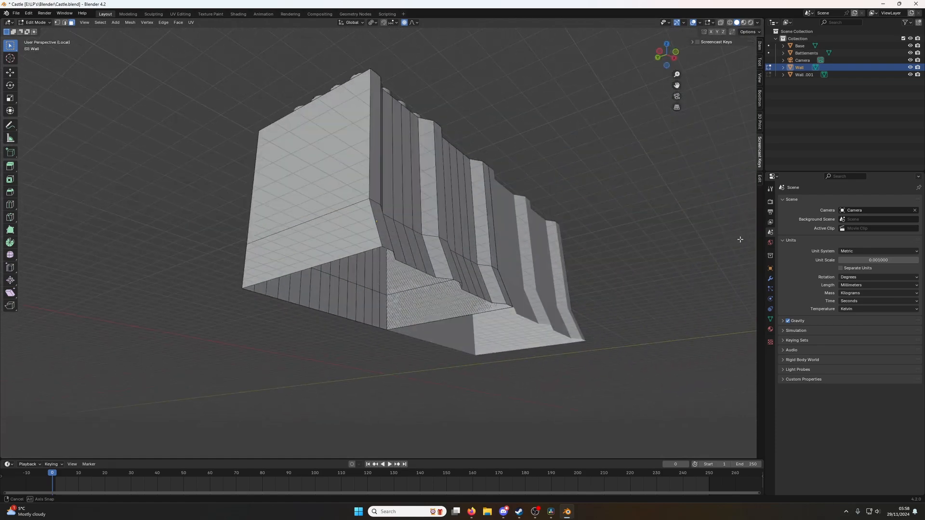
{"action": "middle_click_drag", "start_coordinate": [401, 225], "coordinate": [332, 283]}
{"action": "scroll", "coordinate": [432, 231], "scroll_direction": "up", "scroll_amount": 3}
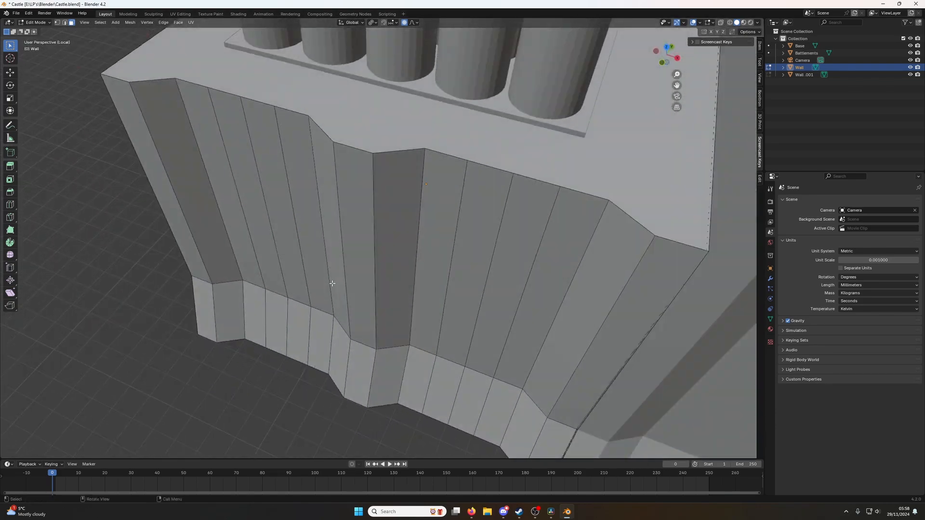
{"action": "scroll", "coordinate": [332, 284], "scroll_direction": "down", "scroll_amount": 3}
{"action": "key", "text": "Tab"}
{"action": "key", "text": "g"}
{"action": "key", "text": "x"}
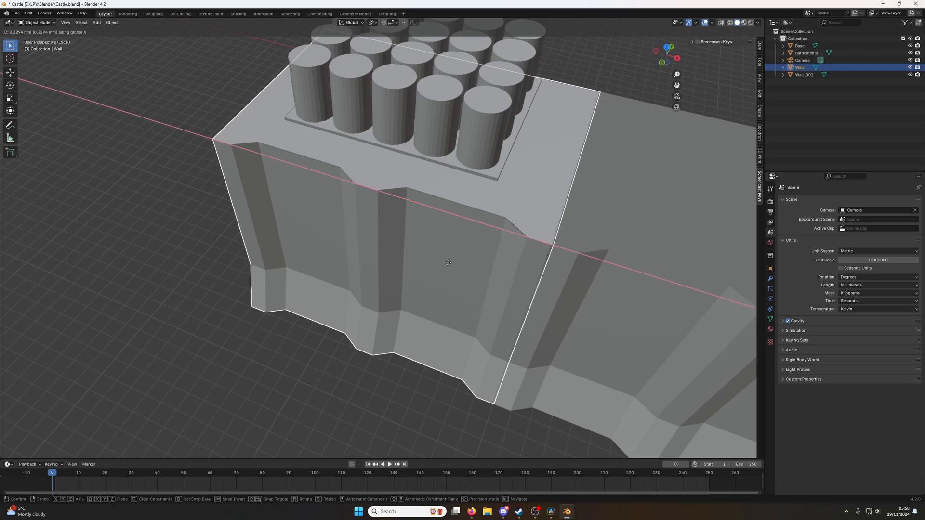
{"action": "left_click", "coordinate": [444, 264]}
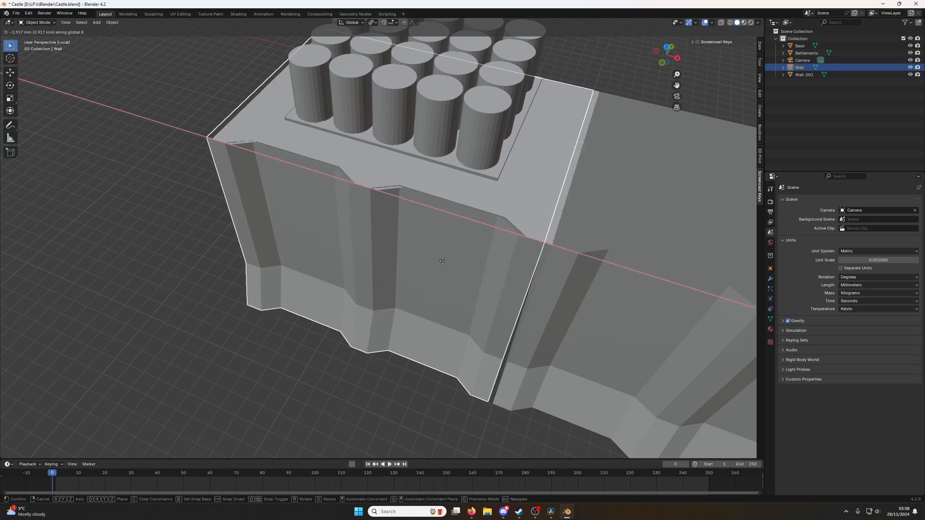
Move the original wall and the Battlements surface together about 0.4 mm along negative X.
{"action": "left_click", "coordinate": [537, 215], "text": "shift"}
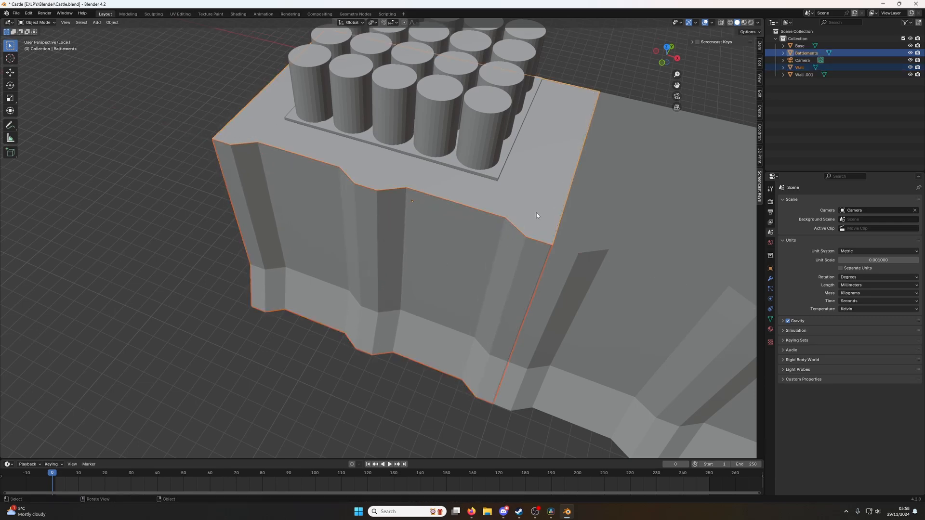
{"action": "key", "text": "x"}
{"action": "key", "text": "g"}
{"action": "key", "text": "x"}
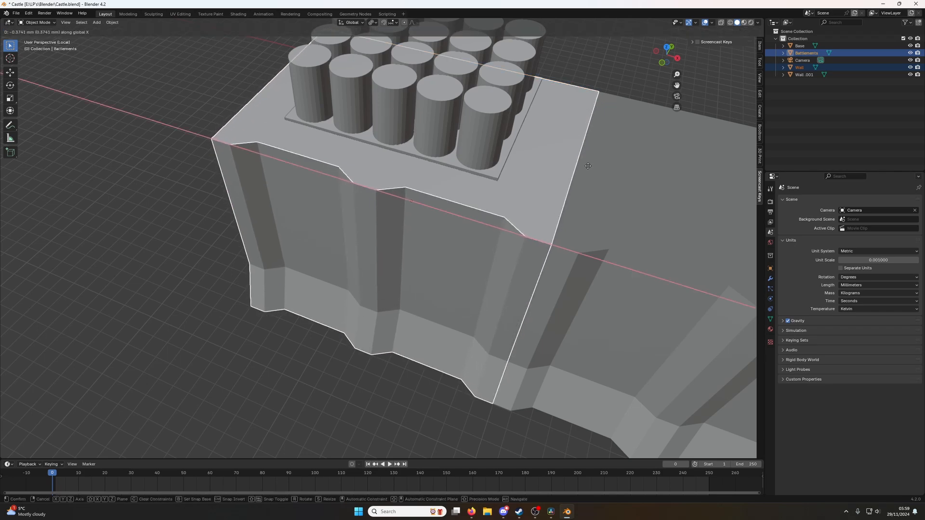
{"action": "left_click", "coordinate": [435, 206]}
Add two evenly spaced horizontal loop cuts around the original wall's sloped foot.
{"action": "middle_click_drag", "start_coordinate": [435, 207], "coordinate": [471, 215]}
{"action": "mouse_move", "coordinate": [429, 181]}
{"action": "middle_mouse_down"}
{"action": "mouse_move", "coordinate": [435, 167]}
{"action": "mouse_move", "coordinate": [423, 171]}
{"action": "middle_mouse_up"}
{"action": "left_click", "coordinate": [298, 174]}
{"action": "middle_click_drag", "start_coordinate": [299, 174], "coordinate": [229, 249]}
{"action": "key", "text": "Tab"}
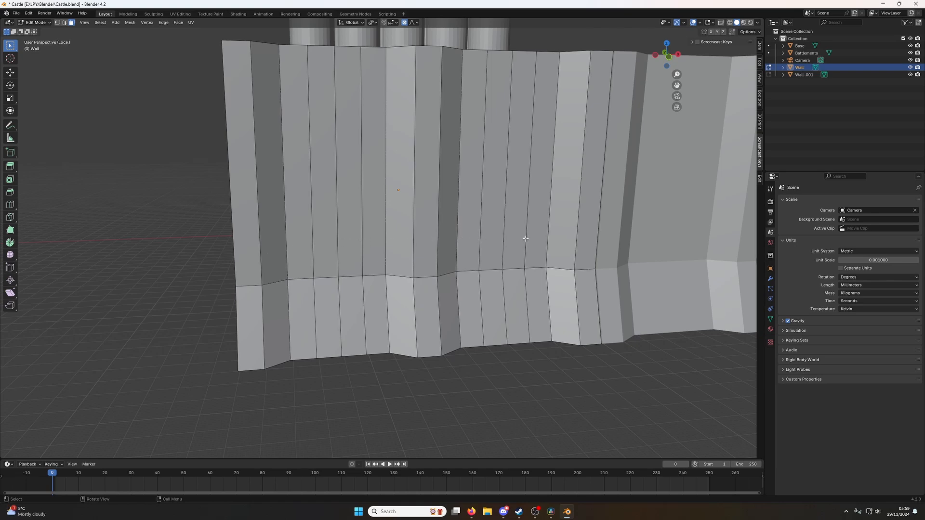
{"action": "middle_click_drag", "start_coordinate": [580, 240], "coordinate": [318, 205]}
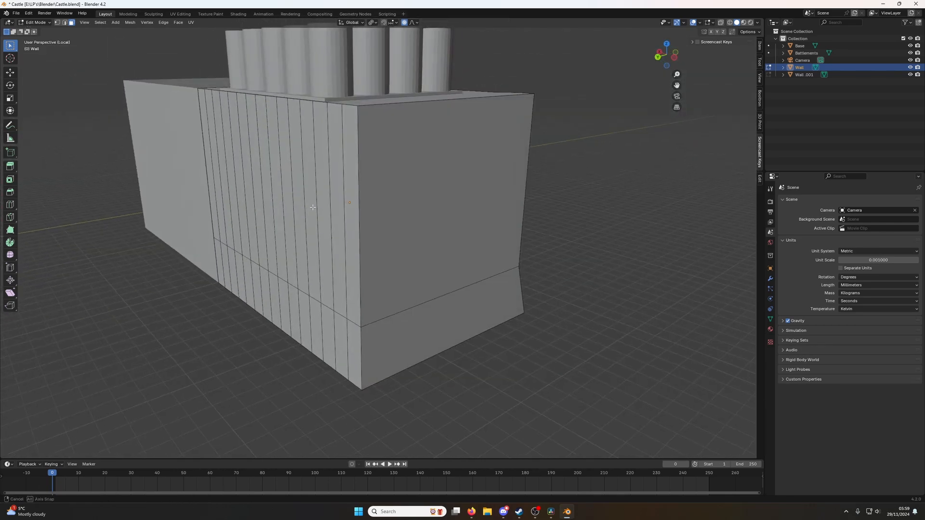
{"action": "key", "text": "ctrl+r"}
{"action": "right_click", "coordinate": [371, 197]}
{"action": "middle_click_drag", "start_coordinate": [478, 196], "coordinate": [379, 326]}
{"action": "key", "text": "ctrl+r"}
{"action": "scroll", "coordinate": [356, 318], "scroll_direction": "up", "scroll_amount": 1}
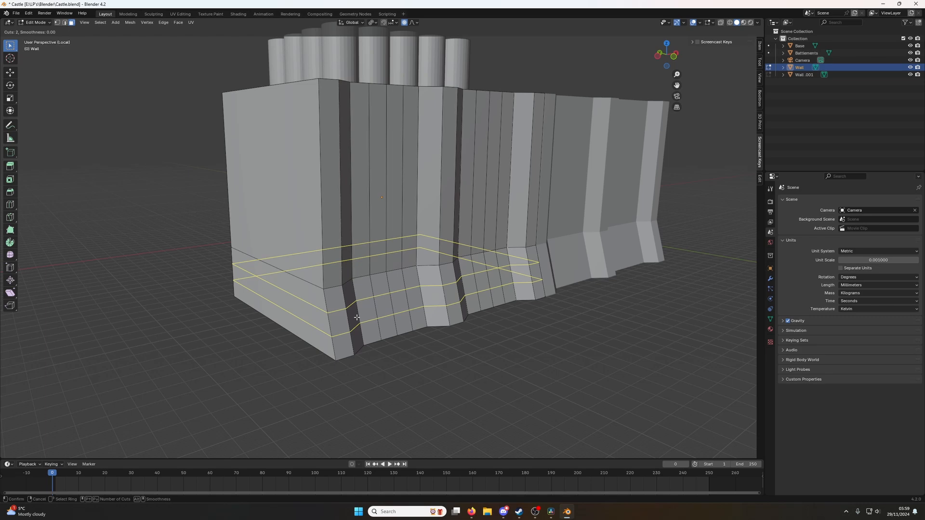
{"action": "left_click", "coordinate": [356, 318]}
{"action": "right_click", "coordinate": [357, 318]}
Add seven evenly spaced horizontal loop cuts around the upper section of the wall.
{"action": "key", "text": "ctrl+r"}
{"action": "scroll", "coordinate": [357, 217], "scroll_direction": "up", "scroll_amount": 5}
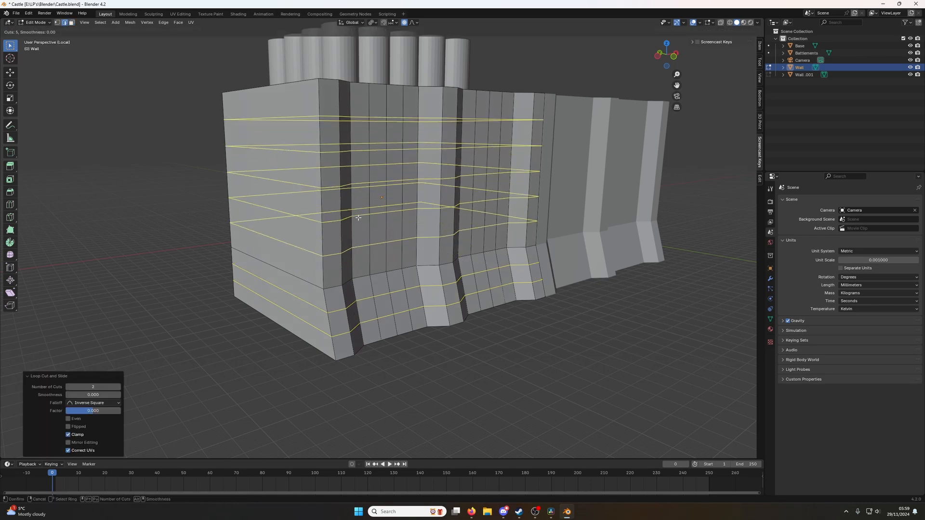
{"action": "scroll", "coordinate": [359, 217], "scroll_direction": "up", "scroll_amount": 1}
{"action": "left_click", "coordinate": [358, 218]}
{"action": "right_click", "coordinate": [358, 217]}
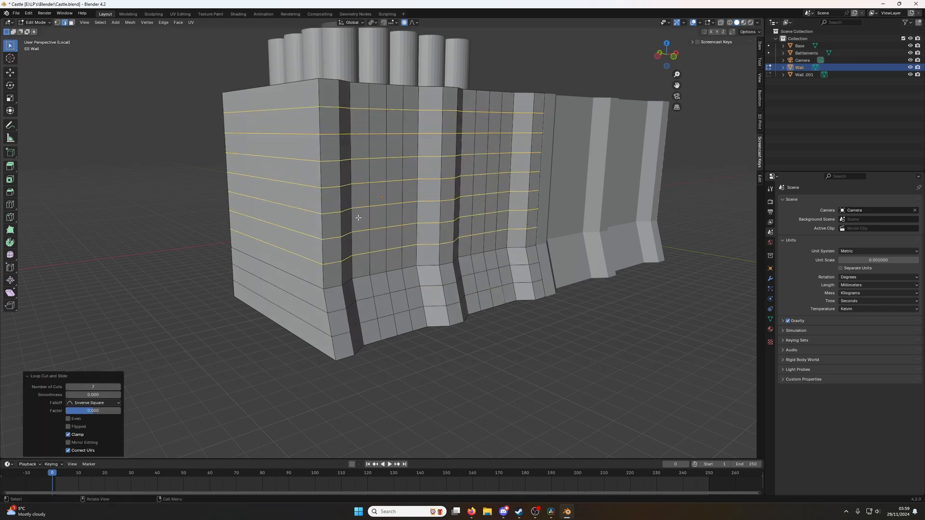
{"action": "middle_click_drag", "start_coordinate": [358, 218], "coordinate": [480, 217]}
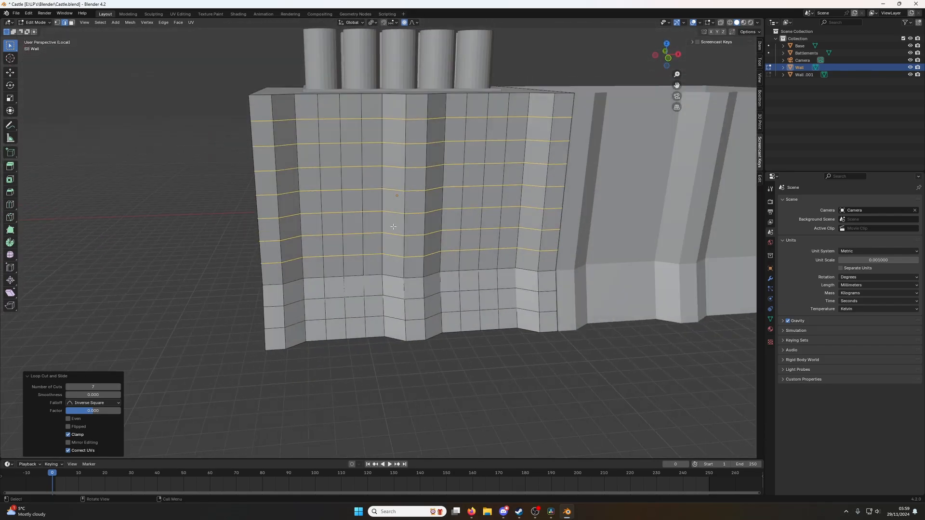
{"action": "middle_click_drag", "start_coordinate": [393, 227], "coordinate": [359, 216]}
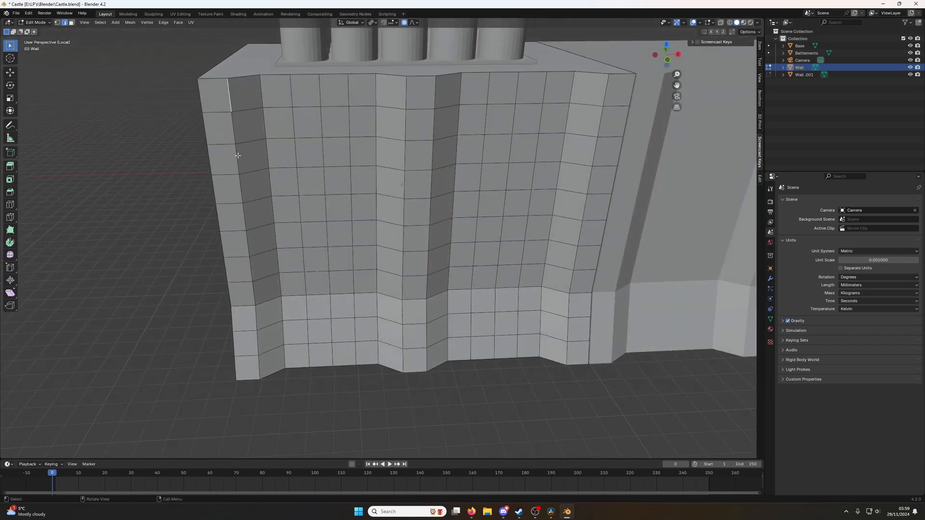
Add a vertical loop cut in each slanted buttress side, slid toward the protruding corner by about 0.70, 0.80, 0.58 and 0.74.
{"action": "key", "text": "ctrl+r"}
{"action": "left_click", "coordinate": [236, 96]}
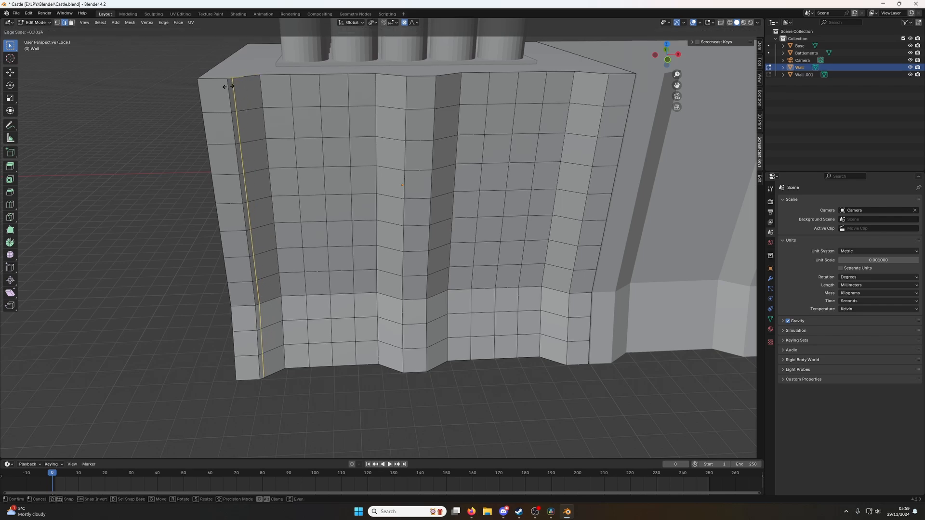
{"action": "left_click", "coordinate": [226, 86]}
{"action": "key", "text": "ctrl+r"}
{"action": "left_click", "coordinate": [398, 82]}
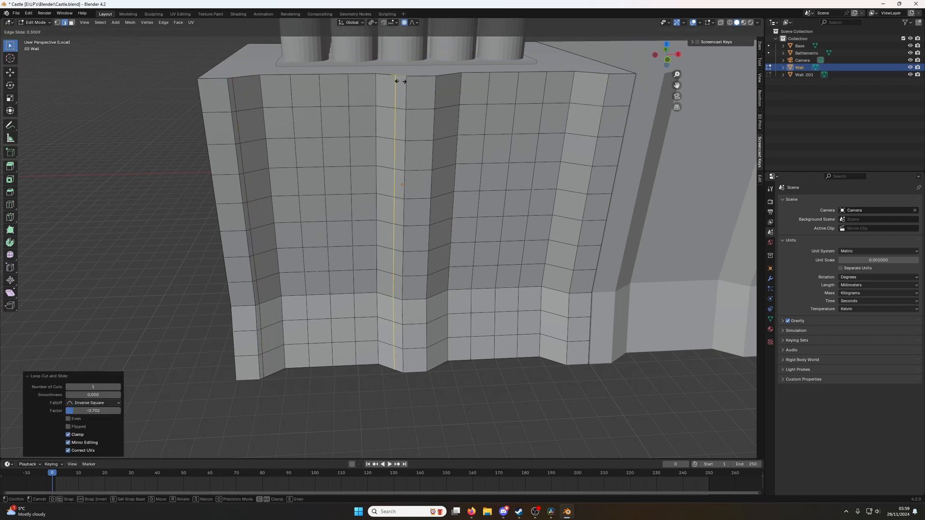
{"action": "left_click", "coordinate": [439, 81]}
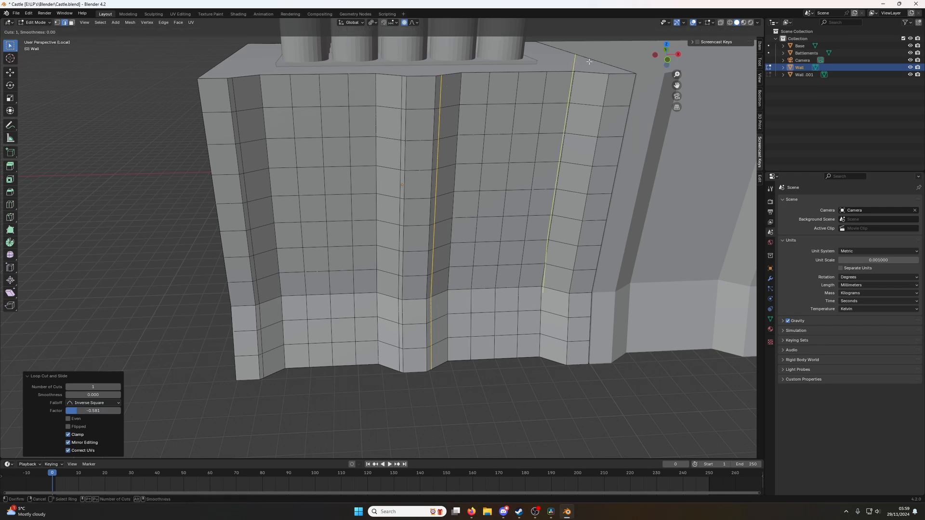
{"action": "key", "text": "ctrl+r"}
{"action": "left_click", "coordinate": [594, 73]}
{"action": "left_click", "coordinate": [570, 83]}
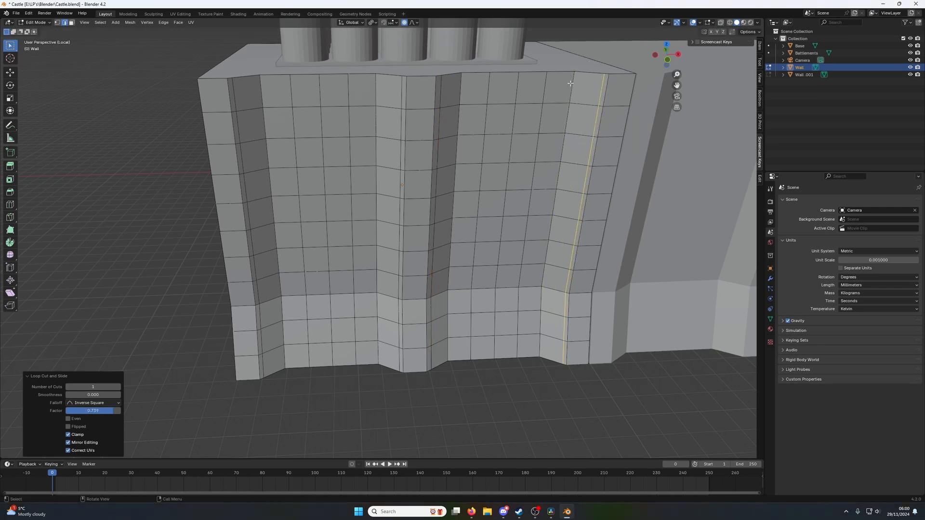
Add a vertical loop cut beside each recessed corner at the edges of the two flat panels, slid close to the corner.
{"action": "key", "text": "ctrl+r"}
{"action": "left_click", "coordinate": [274, 78]}
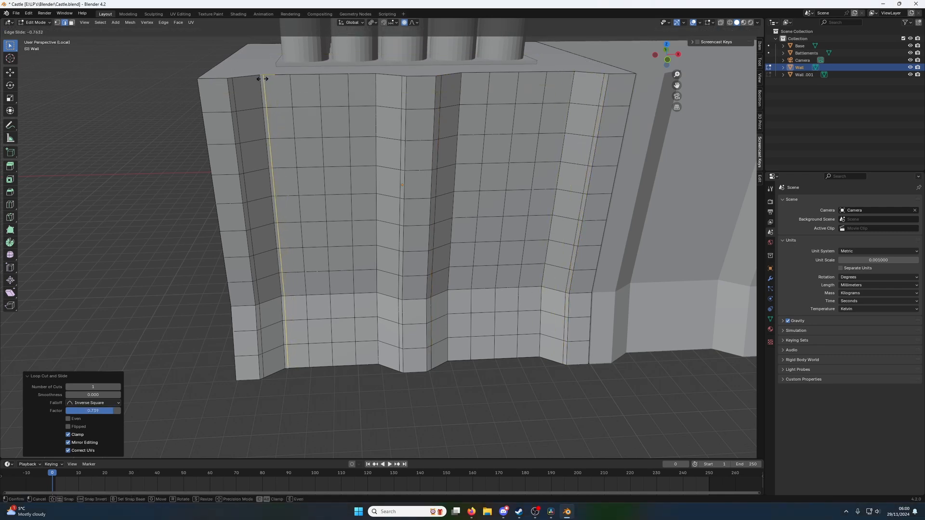
{"action": "left_click", "coordinate": [264, 79]}
{"action": "key", "text": "ctrl+r"}
{"action": "left_click", "coordinate": [569, 74]}
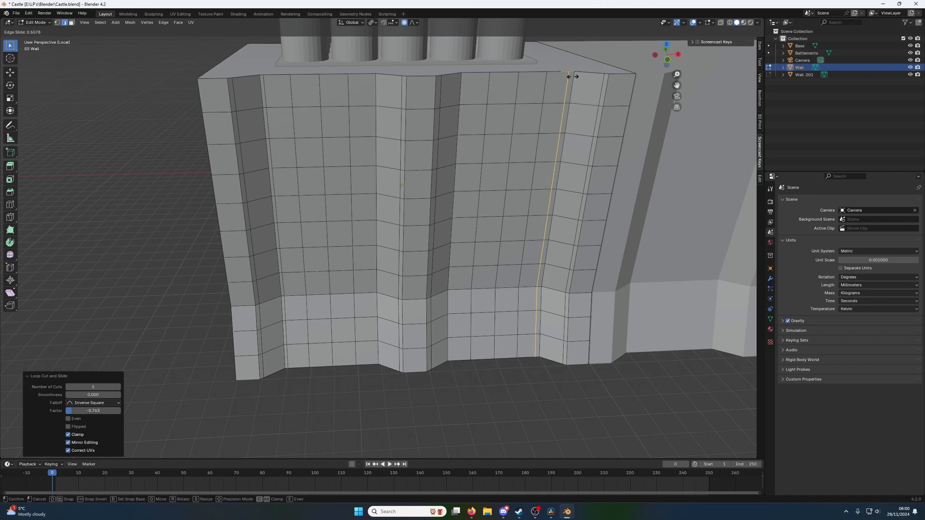
{"action": "left_click", "coordinate": [567, 73]}
{"action": "key", "text": "ctrl+r"}
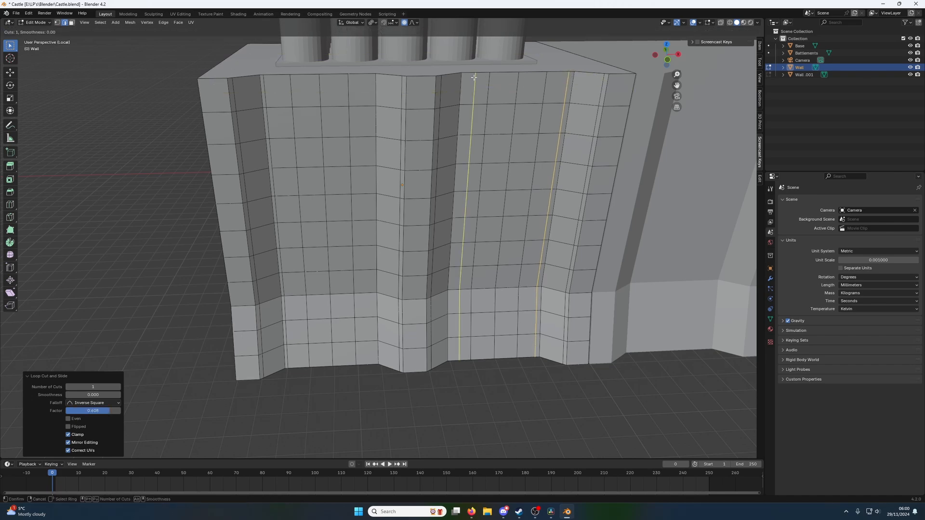
{"action": "left_click", "coordinate": [368, 77]}
{"action": "left_click", "coordinate": [382, 82]}
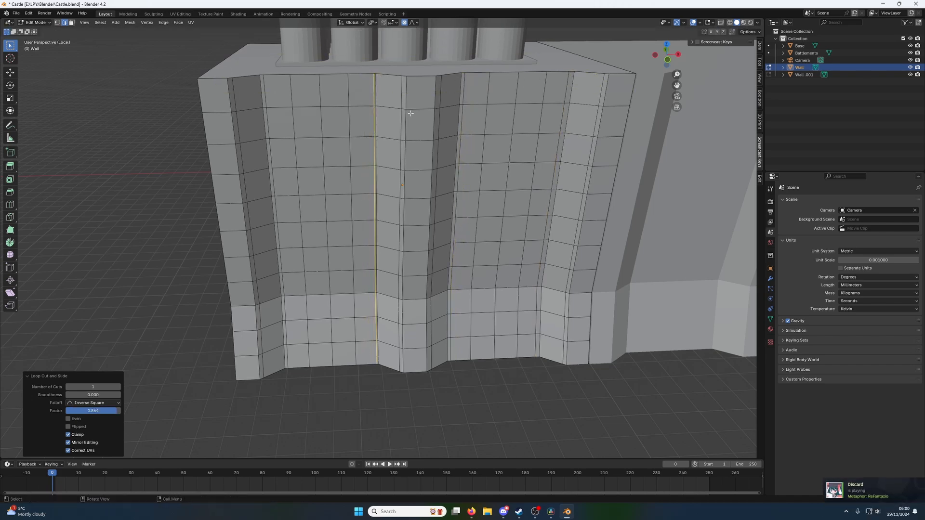
{"action": "key", "text": "ctrl+r"}
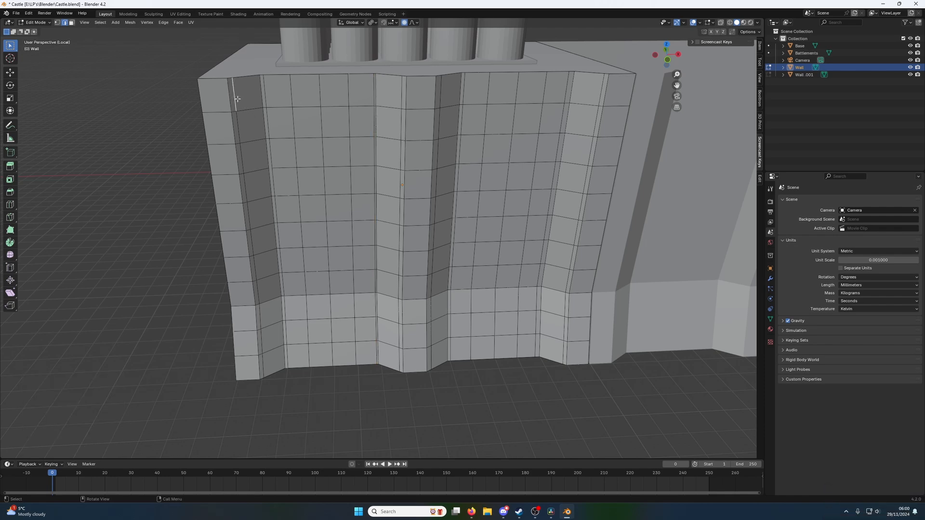
Dissolve alternating vertical edges row by row across the wall's front panels and buttress sides to form a staggered brick pattern.
{"action": "left_click", "coordinate": [268, 127], "text": "shift"}
{"action": "left_click", "coordinate": [242, 159], "text": "shift"}
{"action": "left_click", "coordinate": [274, 188], "text": "shift"}
{"action": "left_click", "coordinate": [250, 216], "text": "shift"}
{"action": "left_click", "coordinate": [278, 235], "text": "shift"}
{"action": "left_click", "coordinate": [256, 267], "text": "shift"}
{"action": "left_click", "coordinate": [284, 285], "text": "shift"}
{"action": "left_click", "coordinate": [263, 317], "text": "shift"}
{"action": "left_click", "coordinate": [288, 333], "text": "shift"}
{"action": "left_click", "coordinate": [267, 369], "text": "shift"}
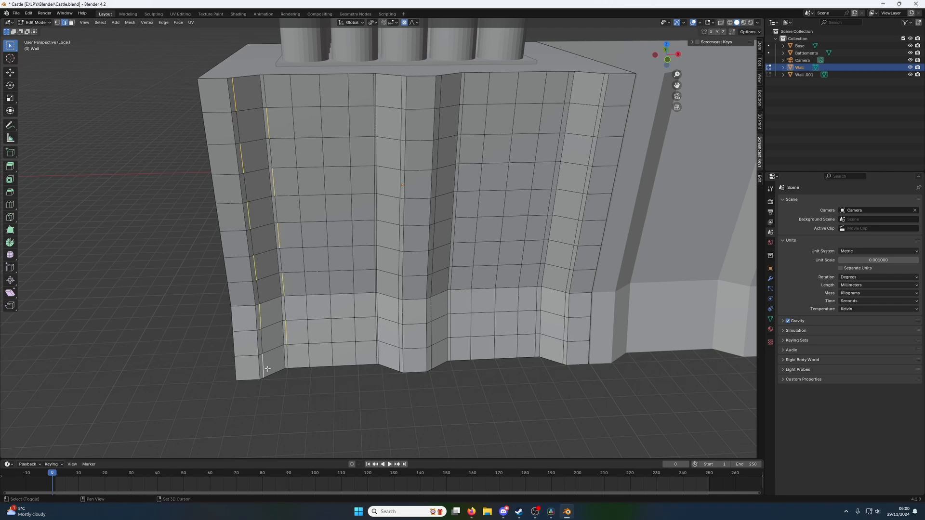
{"action": "left_click", "coordinate": [290, 96], "text": "shift"}
{"action": "left_click", "coordinate": [296, 154], "text": "shift"}
{"action": "left_click", "coordinate": [301, 214], "text": "shift"}
{"action": "left_click", "coordinate": [304, 258], "text": "shift"}
{"action": "left_click", "coordinate": [307, 308], "text": "shift"}
{"action": "left_click", "coordinate": [310, 355], "text": "shift"}
{"action": "left_click", "coordinate": [331, 330], "text": "shift"}
{"action": "left_click", "coordinate": [329, 282], "text": "shift"}
{"action": "left_click", "coordinate": [327, 234], "text": "shift"}
{"action": "left_click", "coordinate": [325, 182], "text": "shift"}
{"action": "left_click", "coordinate": [323, 123], "text": "shift"}
{"action": "left_click", "coordinate": [348, 90], "text": "shift"}
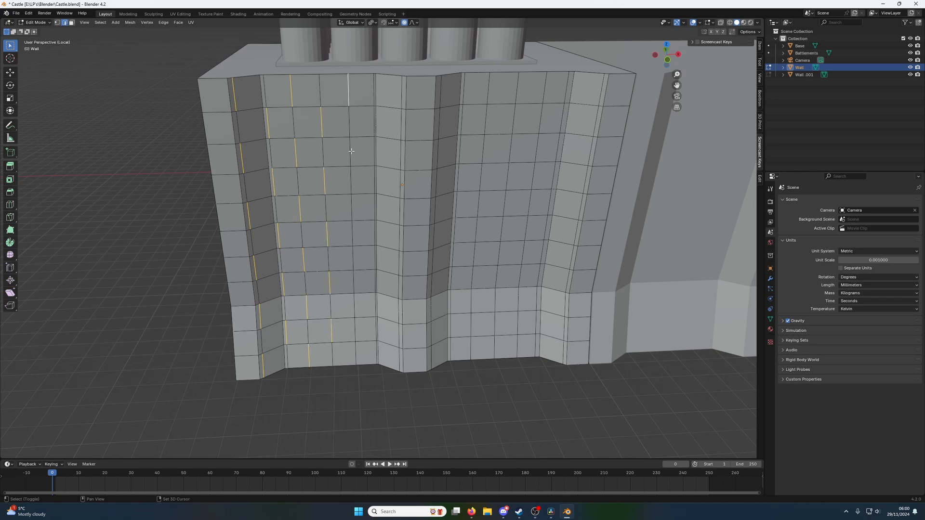
{"action": "left_click", "coordinate": [350, 152], "text": "shift"}
{"action": "left_click", "coordinate": [351, 207], "text": "shift"}
{"action": "left_click", "coordinate": [353, 259], "text": "shift"}
{"action": "left_click", "coordinate": [354, 306], "text": "shift"}
{"action": "left_click", "coordinate": [356, 354], "text": "shift"}
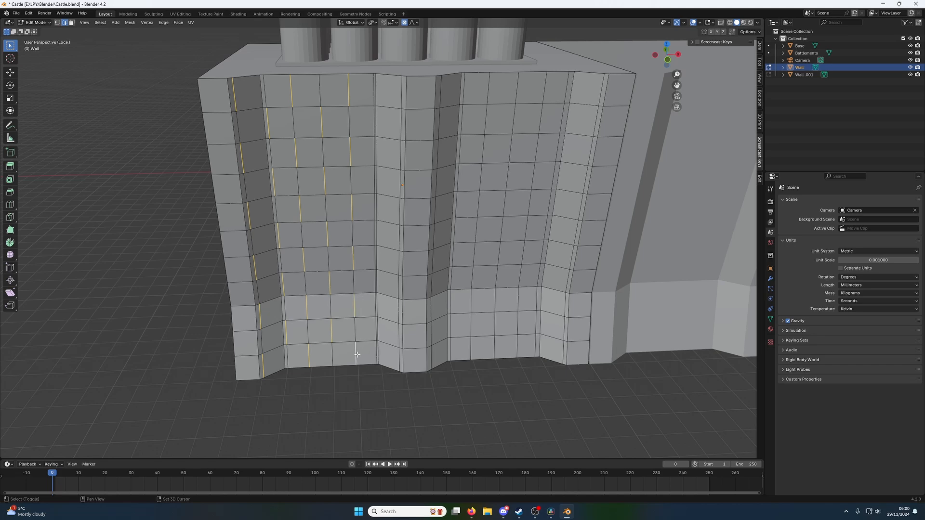
{"action": "left_click", "coordinate": [375, 333], "text": "shift"}
{"action": "left_click", "coordinate": [373, 282], "text": "shift"}
{"action": "left_click", "coordinate": [374, 233], "text": "shift"}
{"action": "left_click", "coordinate": [374, 179], "text": "shift"}
{"action": "left_click", "coordinate": [375, 121], "text": "shift"}
{"action": "left_click", "coordinate": [402, 94], "text": "shift"}
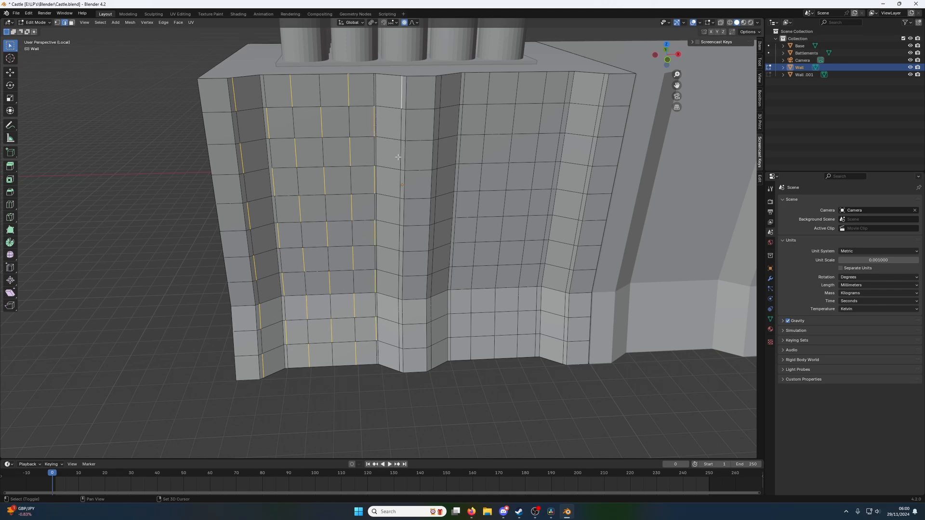
{"action": "left_click", "coordinate": [399, 158], "text": "shift"}
{"action": "left_click", "coordinate": [396, 209], "text": "shift"}
{"action": "left_click", "coordinate": [397, 267], "text": "shift"}
{"action": "left_click", "coordinate": [400, 309], "text": "shift"}
{"action": "left_click", "coordinate": [401, 357], "text": "shift"}
{"action": "left_click", "coordinate": [431, 333], "text": "shift"}
{"action": "left_click", "coordinate": [431, 285], "text": "shift"}
{"action": "left_click", "coordinate": [434, 237], "text": "shift"}
{"action": "left_click", "coordinate": [435, 183], "text": "shift"}
{"action": "left_click", "coordinate": [440, 131], "text": "shift"}
{"action": "left_click", "coordinate": [463, 91], "text": "shift"}
{"action": "left_click", "coordinate": [460, 150], "text": "shift"}
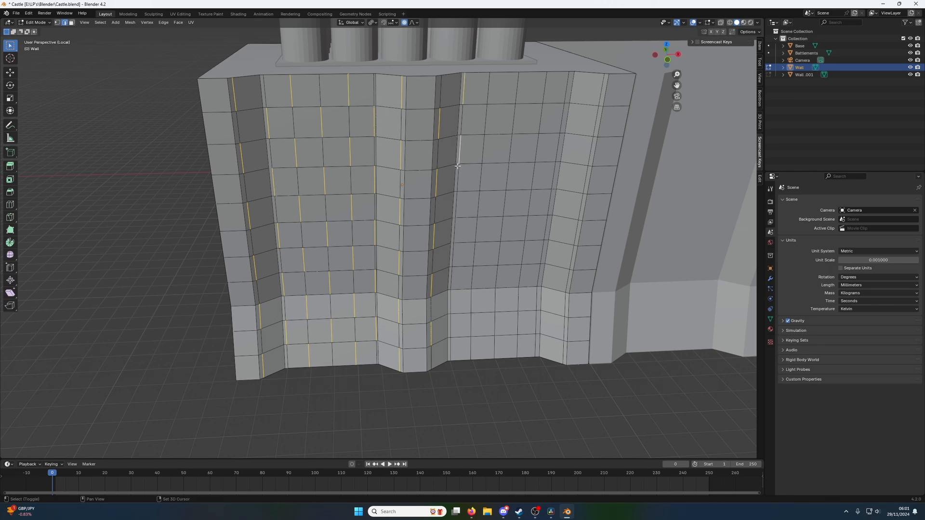
{"action": "left_click", "coordinate": [458, 179], "text": "shift"}
{"action": "left_click", "coordinate": [455, 230], "text": "shift"}
{"action": "left_click", "coordinate": [455, 231], "text": "shift"}
{"action": "left_click", "coordinate": [453, 253], "text": "shift"}
{"action": "left_click", "coordinate": [459, 181], "text": "shift"}
{"action": "left_click", "coordinate": [455, 202], "text": "shift"}
{"action": "left_click", "coordinate": [452, 301], "text": "shift"}
{"action": "left_click", "coordinate": [449, 345], "text": "shift"}
{"action": "left_click", "coordinate": [471, 325], "text": "shift"}
{"action": "left_click", "coordinate": [473, 277], "text": "shift"}
{"action": "left_click", "coordinate": [476, 230], "text": "shift"}
{"action": "left_click", "coordinate": [480, 177], "text": "shift"}
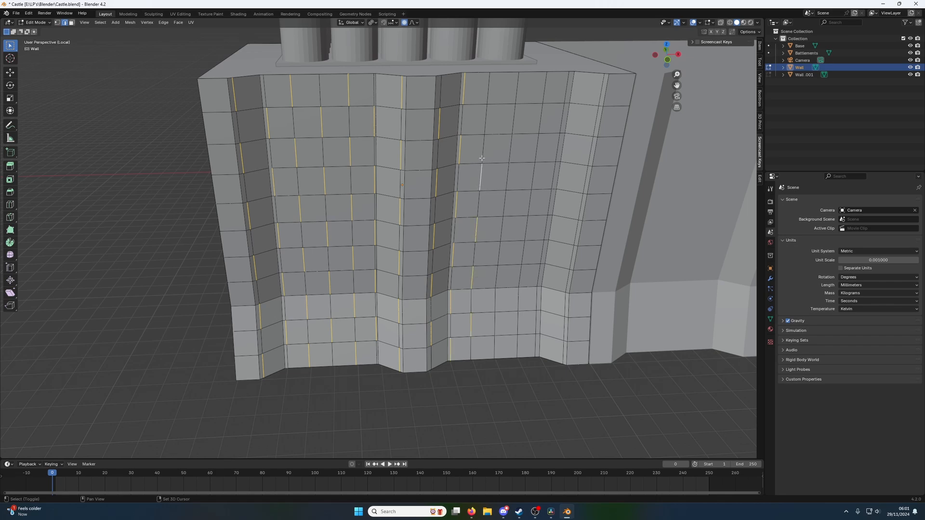
{"action": "left_click", "coordinate": [484, 123], "text": "shift"}
{"action": "left_click", "coordinate": [515, 89], "text": "shift"}
{"action": "left_click", "coordinate": [510, 149], "text": "shift"}
{"action": "left_click", "coordinate": [501, 192], "text": "shift"}
{"action": "left_click", "coordinate": [503, 193], "text": "shift"}
{"action": "left_click", "coordinate": [505, 204], "text": "shift"}
{"action": "left_click", "coordinate": [499, 254], "text": "shift"}
{"action": "left_click", "coordinate": [495, 299], "text": "shift"}
{"action": "left_click", "coordinate": [494, 348], "text": "shift"}
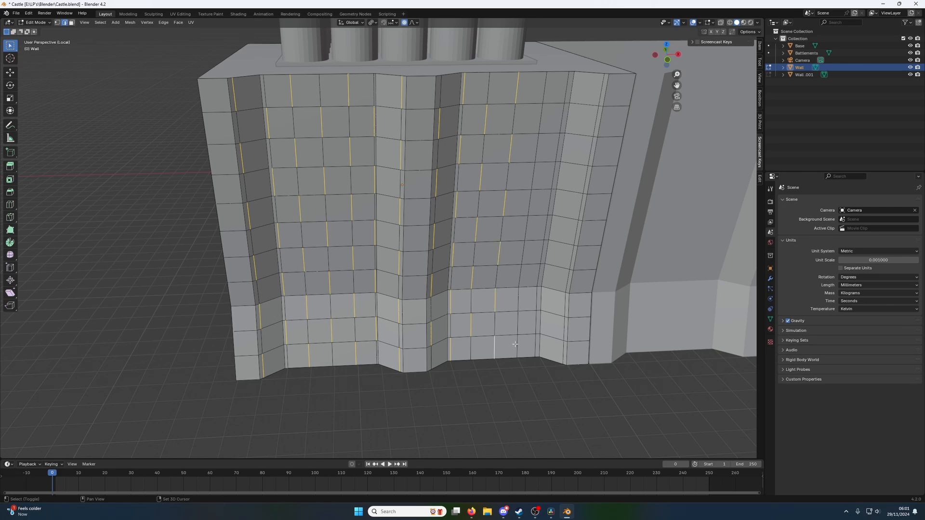
{"action": "left_click", "coordinate": [536, 322], "text": "shift"}
{"action": "left_click", "coordinate": [538, 276], "text": "shift"}
{"action": "left_click", "coordinate": [545, 228], "text": "shift"}
{"action": "left_click", "coordinate": [552, 181], "text": "shift"}
{"action": "left_click", "coordinate": [561, 127], "text": "shift"}
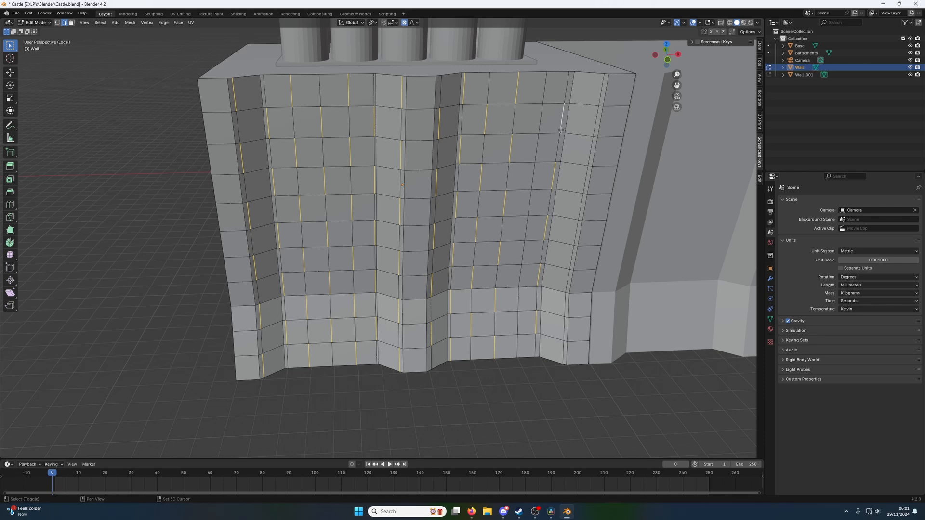
{"action": "left_click", "coordinate": [600, 91], "text": "shift"}
{"action": "left_click", "coordinate": [590, 149], "text": "shift"}
{"action": "left_click", "coordinate": [584, 207], "text": "shift"}
{"action": "left_click", "coordinate": [578, 213], "text": "shift"}
{"action": "left_click", "coordinate": [570, 257], "text": "shift"}
{"action": "left_click", "coordinate": [563, 305], "text": "shift"}
{"action": "left_click", "coordinate": [563, 352], "text": "shift"}
{"action": "right_click", "coordinate": [534, 463]}
{"action": "left_click", "coordinate": [533, 487]}
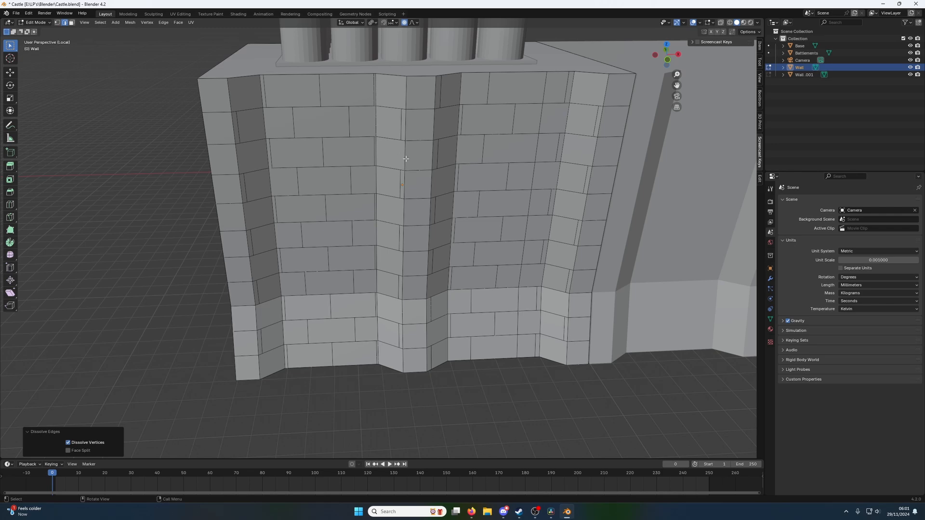
Circle-select the brick faces across the front of the wall.
{"action": "key", "text": "c"}
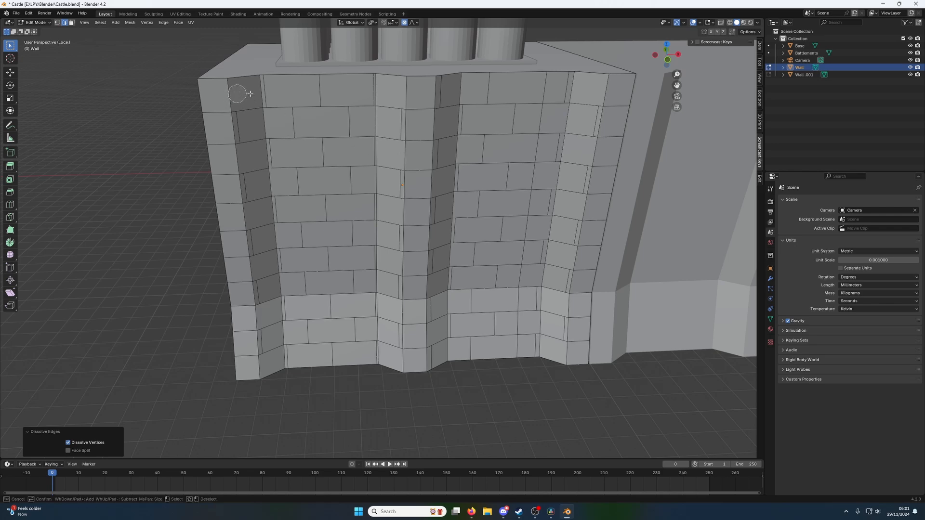
{"action": "key", "text": "Escape"}
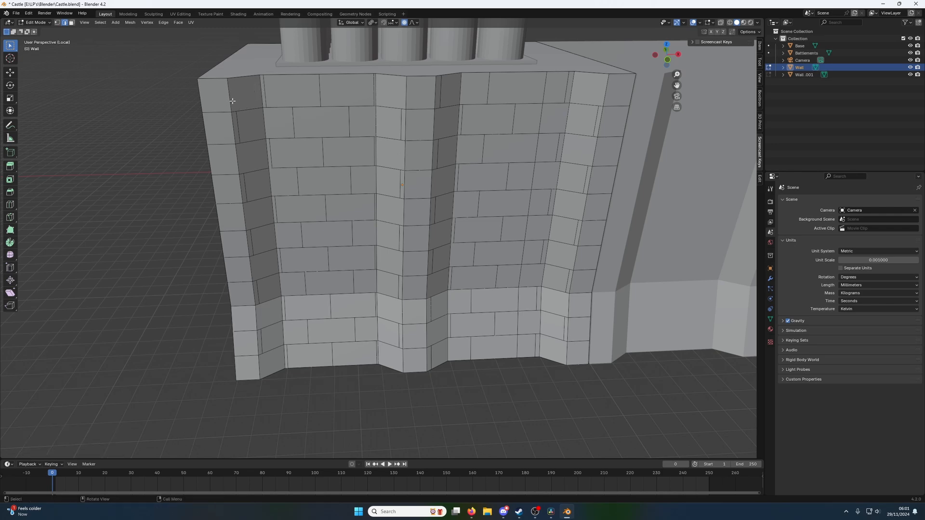
{"action": "key", "text": "c"}
{"action": "mouse_move", "coordinate": [234, 99]}
{"action": "left_mouse_down"}
{"action": "mouse_move", "coordinate": [506, 96]}
{"action": "mouse_move", "coordinate": [605, 113]}
{"action": "mouse_move", "coordinate": [596, 279]}
{"action": "mouse_move", "coordinate": [578, 332]}
{"action": "mouse_move", "coordinate": [475, 349]}
{"action": "left_mouse_up"}
{"action": "scroll", "coordinate": [458, 284], "scroll_direction": "down", "scroll_amount": 16}
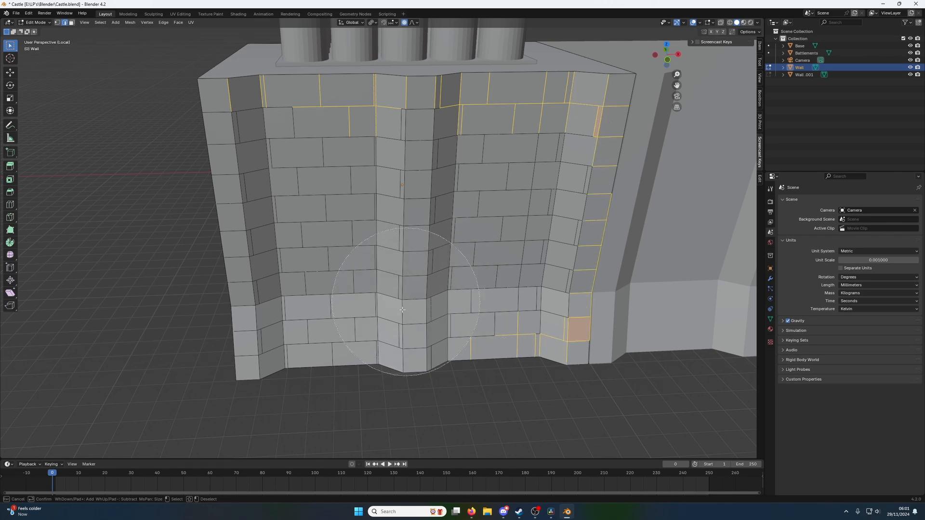
{"action": "mouse_move", "coordinate": [402, 309]}
{"action": "left_mouse_down"}
{"action": "mouse_move", "coordinate": [303, 308]}
{"action": "mouse_move", "coordinate": [289, 144]}
{"action": "mouse_move", "coordinate": [473, 174]}
{"action": "mouse_move", "coordinate": [518, 302]}
{"action": "left_mouse_up"}
{"action": "right_click", "coordinate": [518, 303]}
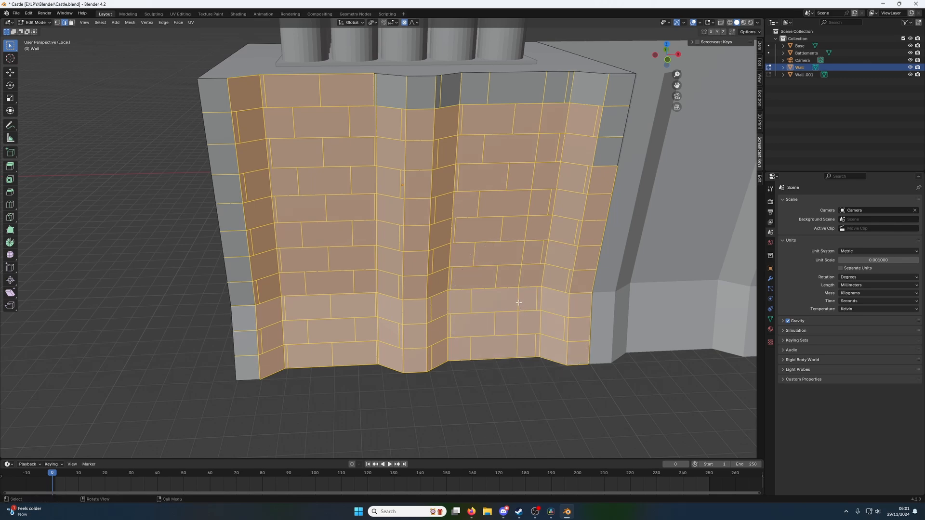
Try to trim the face selection by loop-deselecting the top, bottom and side borders and the columns along the buttress corners.
{"action": "left_click", "coordinate": [512, 361], "text": "alt+shift"}
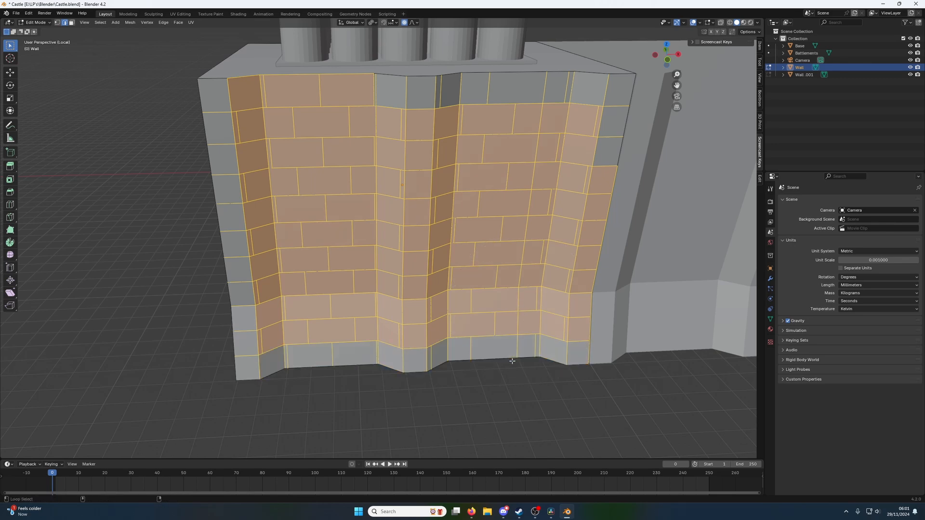
{"action": "left_click", "coordinate": [358, 72], "text": "alt+shift"}
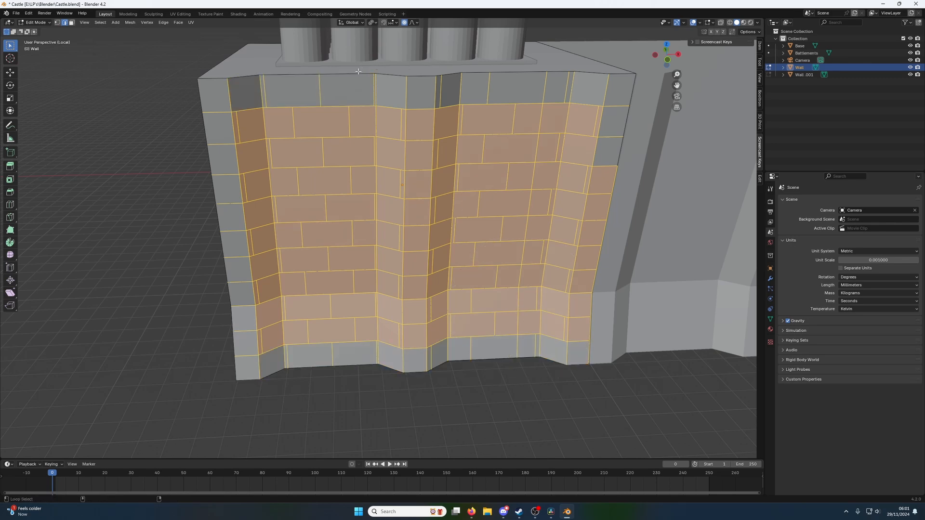
{"action": "left_click", "coordinate": [615, 179], "text": "alt+shift"}
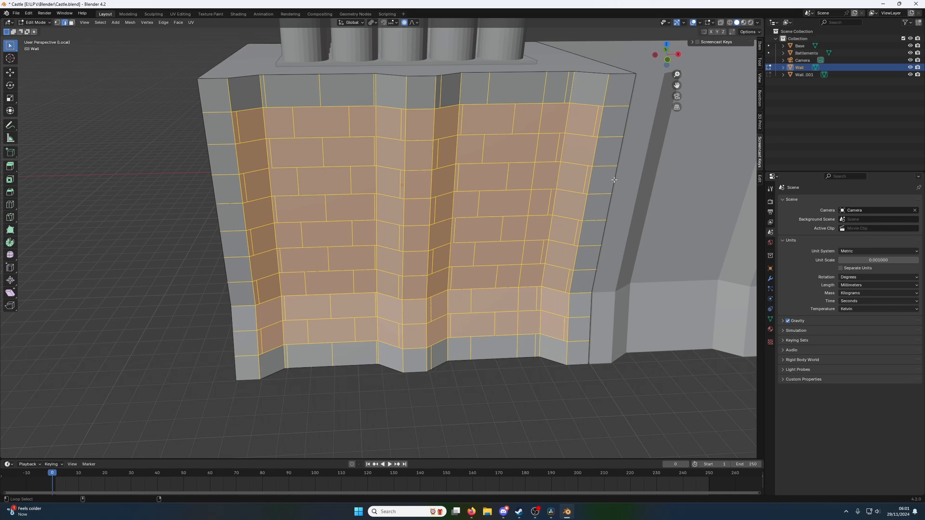
{"action": "left_click", "coordinate": [238, 161], "text": "alt+shift"}
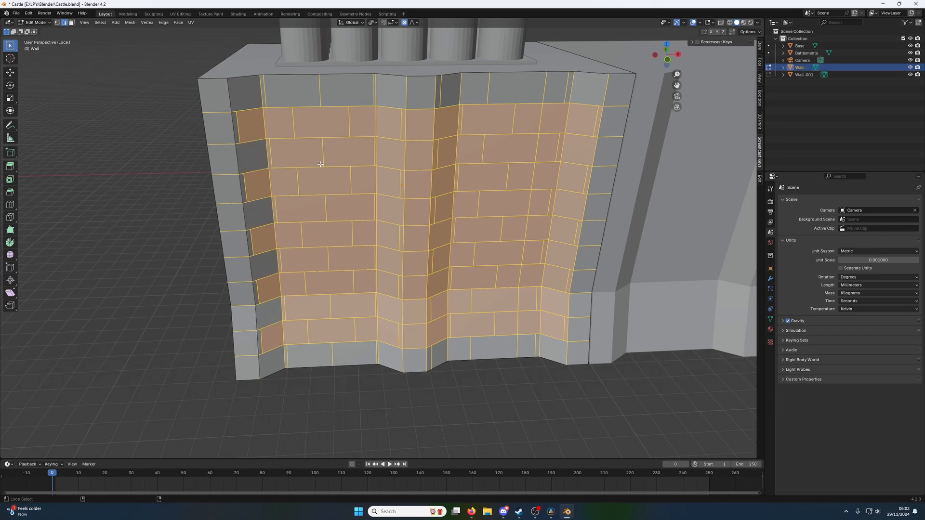
{"action": "left_click", "coordinate": [380, 155], "text": "alt+shift"}
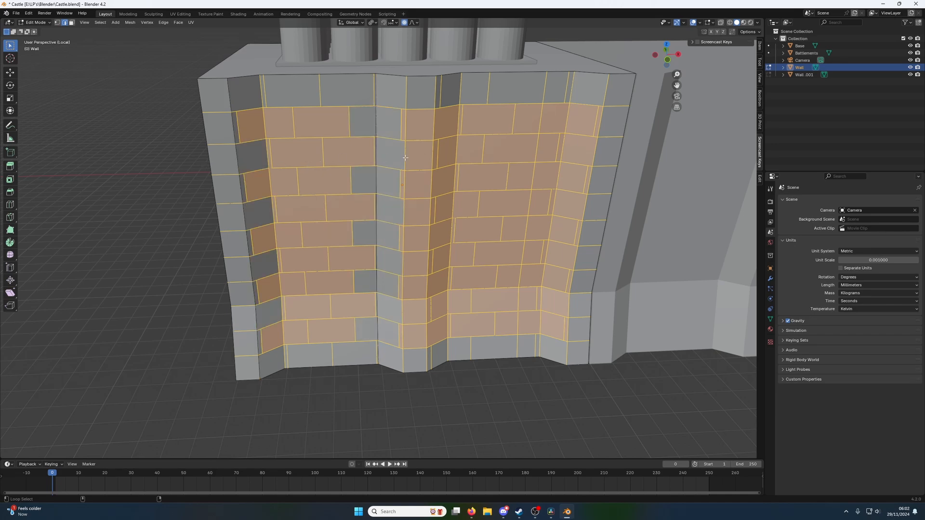
{"action": "left_click", "coordinate": [405, 157], "text": "alt+shift"}
{"action": "left_click", "coordinate": [431, 156], "text": "alt+shift"}
{"action": "left_click", "coordinate": [463, 148], "text": "alt+shift"}
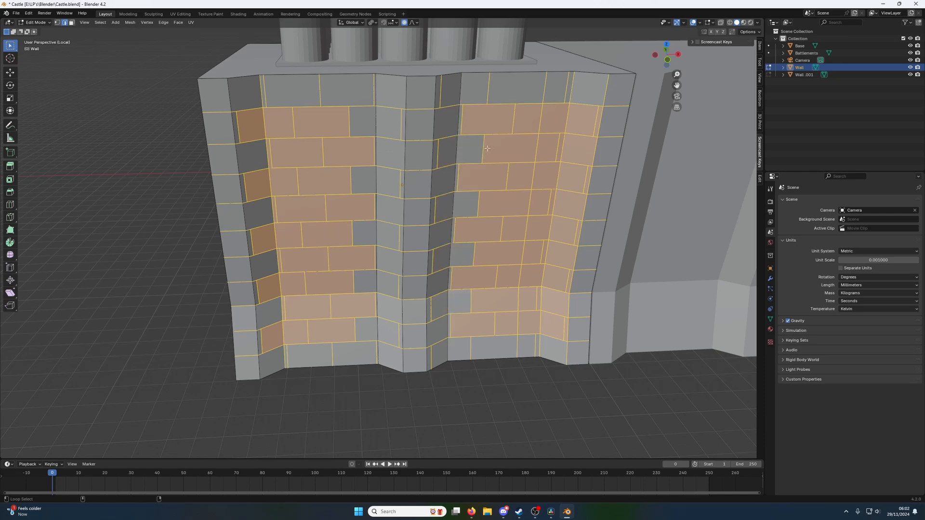
{"action": "left_click", "coordinate": [538, 144], "text": "alt+shift"}
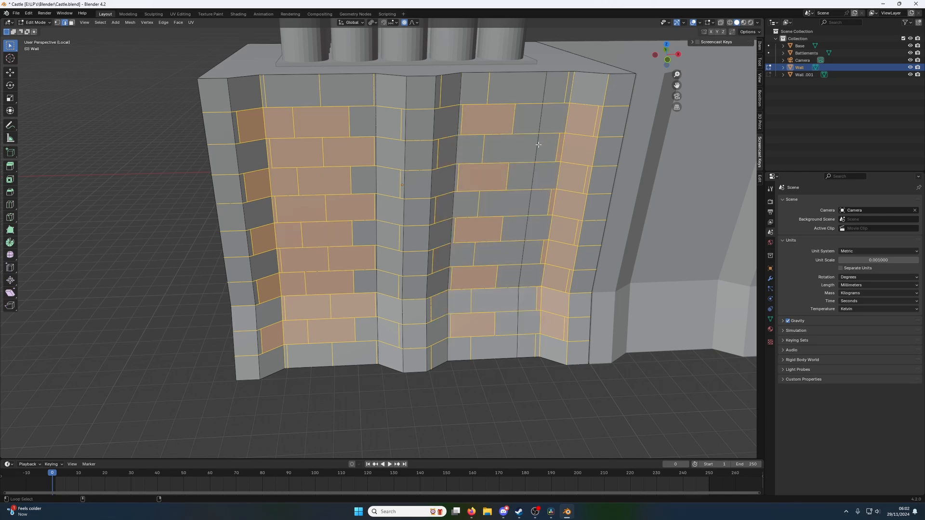
{"action": "left_click", "coordinate": [538, 145], "text": "alt+shift"}
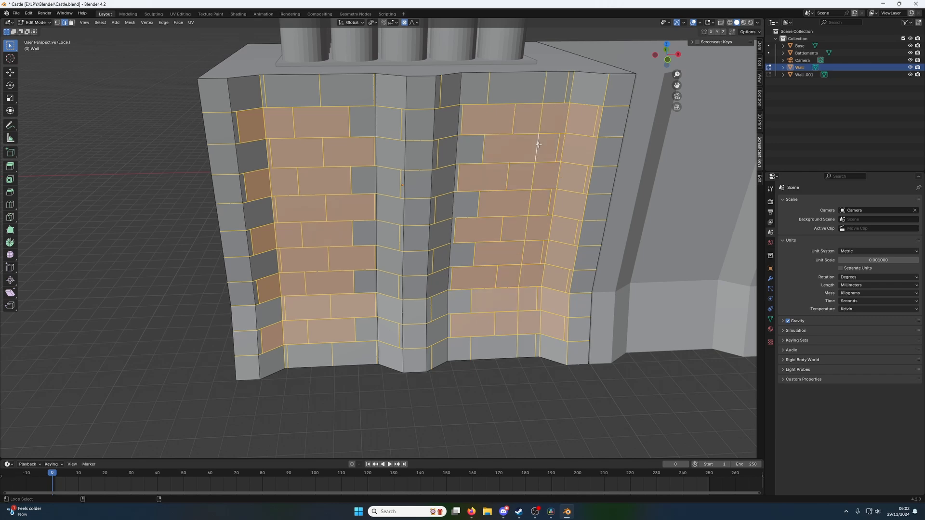
{"action": "left_click", "coordinate": [538, 144], "text": "alt+shift"}
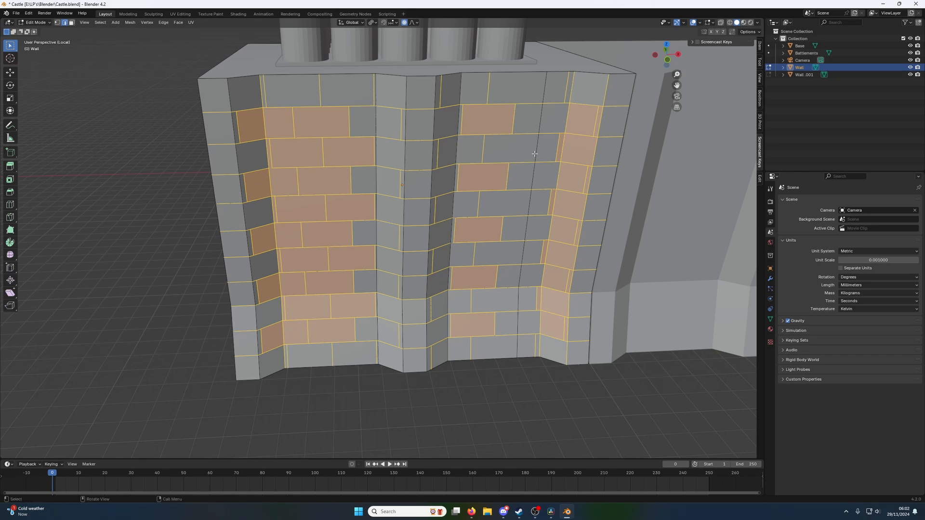
Dissolve the leftover continuous vertical edge loop in the second flat panel, near its far recessed corner.
{"action": "left_click", "coordinate": [541, 111]}
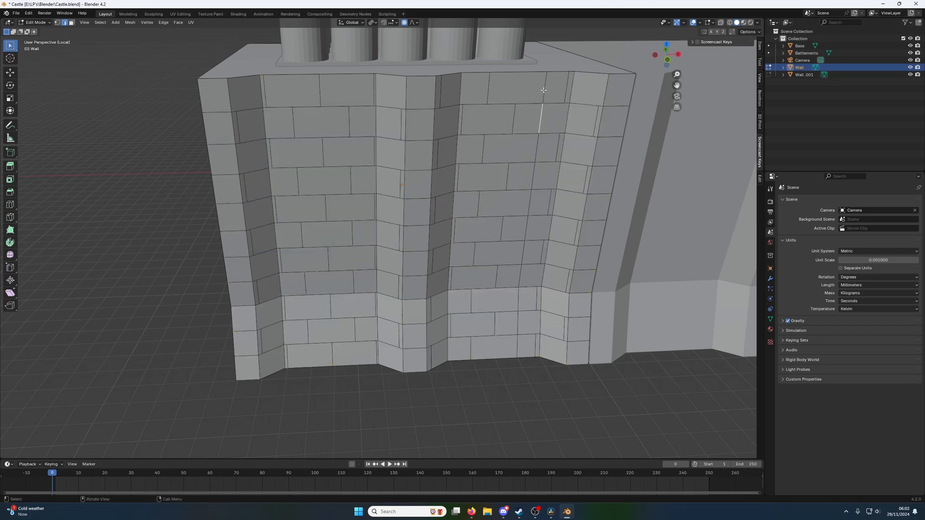
{"action": "left_click", "coordinate": [544, 90]}
{"action": "left_click", "coordinate": [514, 121]}
{"action": "left_click", "coordinate": [543, 91]}
{"action": "right_click", "coordinate": [544, 92]}
{"action": "left_click", "coordinate": [520, 239]}
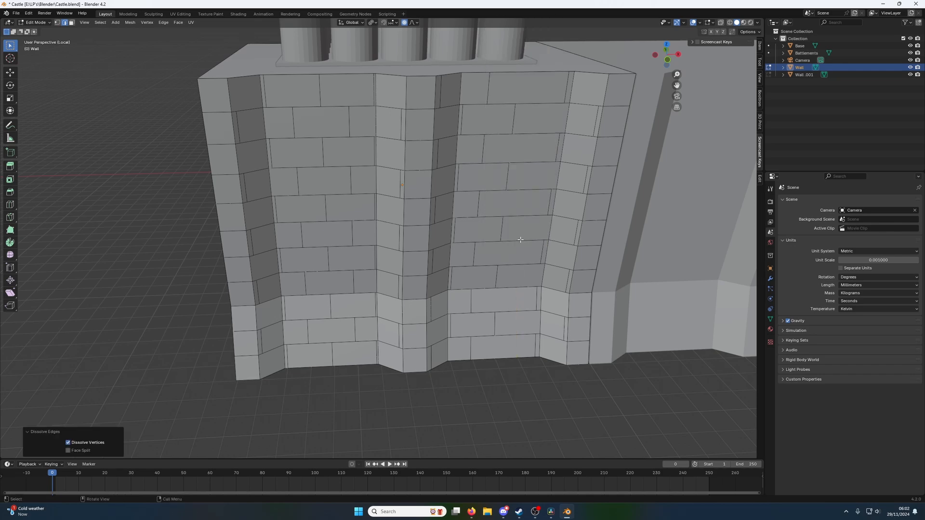
Add a vertical loop cut near the second flat panel's far corner and move it about 1.44 mm along X.
{"action": "left_click", "coordinate": [555, 169]}
{"action": "key", "text": "ctrl+r"}
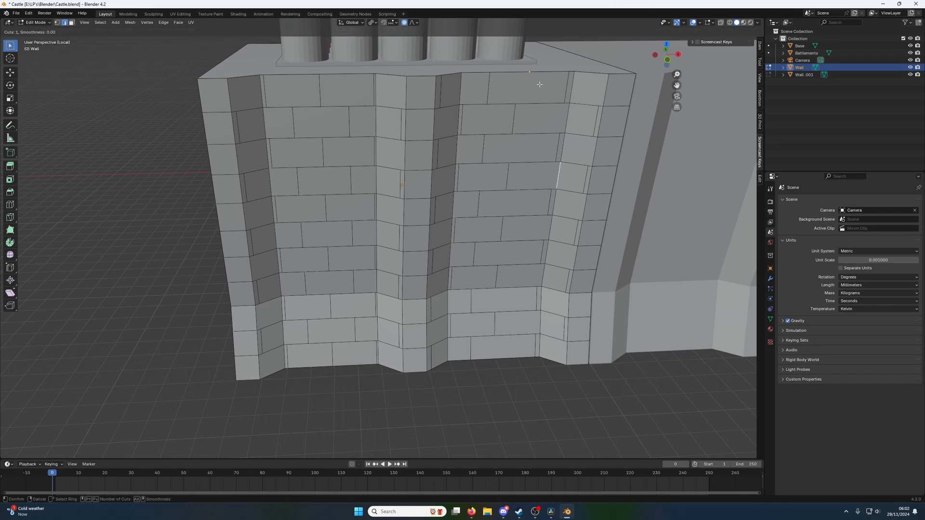
{"action": "left_click", "coordinate": [543, 104]}
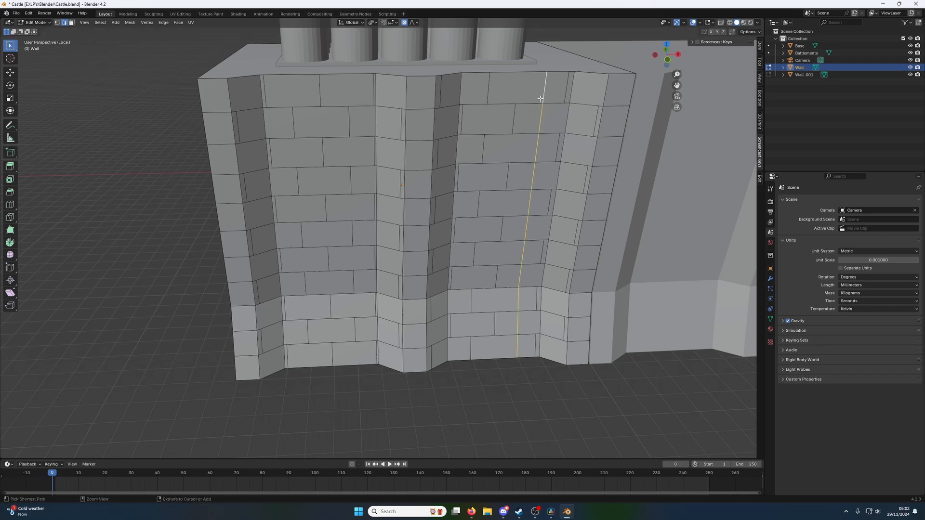
{"action": "right_click", "coordinate": [546, 105]}
{"action": "key", "text": "g"}
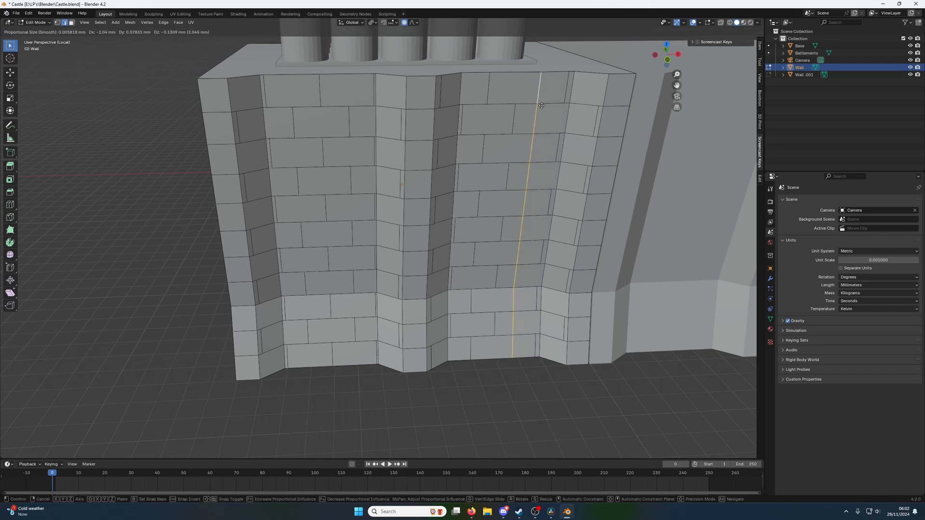
{"action": "key", "text": "x"}
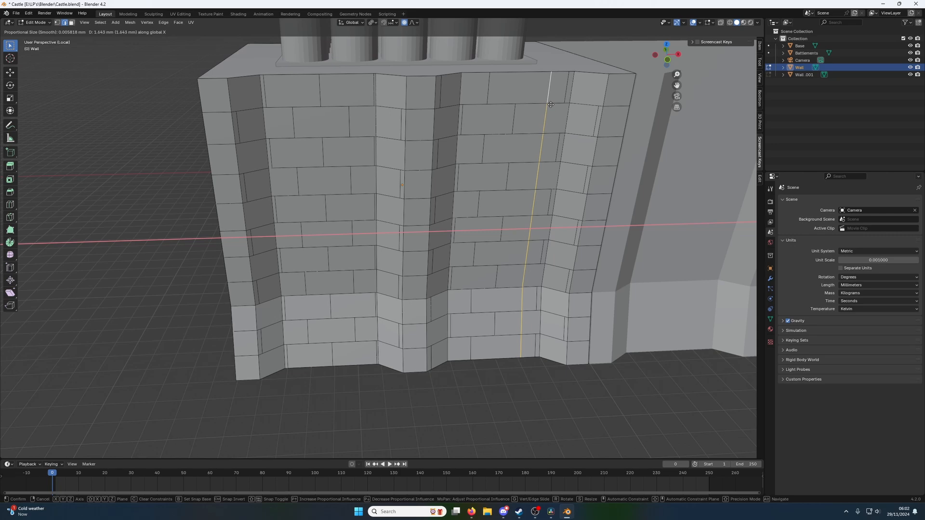
{"action": "left_click", "coordinate": [550, 104]}
Dissolve alternating edges of the new loop and the neighbouring corner loop, row by row, to stagger the bricks there.
{"action": "left_click", "coordinate": [548, 93]}
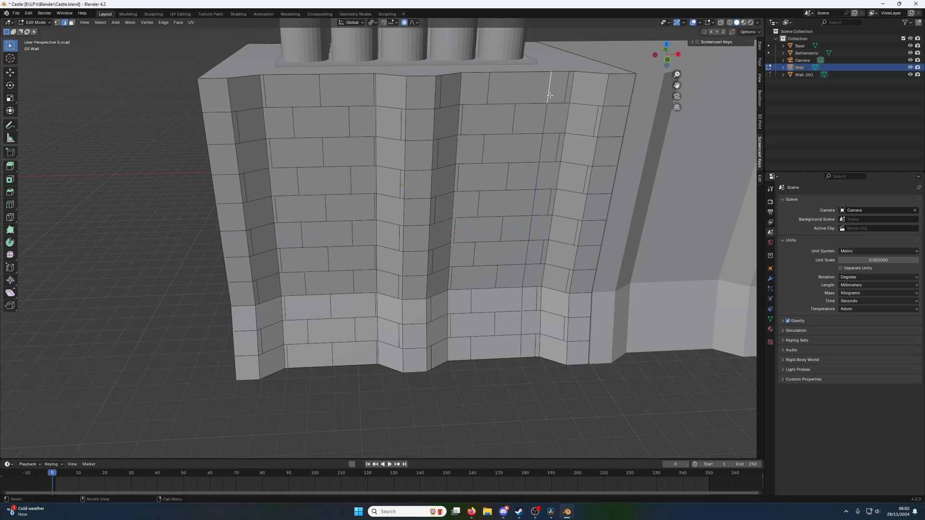
{"action": "left_click", "coordinate": [563, 94]}
{"action": "left_click", "coordinate": [545, 120], "text": "shift"}
{"action": "left_click", "coordinate": [557, 147], "text": "shift"}
{"action": "left_click", "coordinate": [533, 202], "text": "shift"}
{"action": "left_click", "coordinate": [533, 200], "text": "shift"}
{"action": "left_click", "coordinate": [536, 182], "text": "shift"}
{"action": "left_click", "coordinate": [545, 199], "text": "shift"}
{"action": "left_click", "coordinate": [531, 229], "text": "shift"}
{"action": "left_click", "coordinate": [542, 252], "text": "shift"}
{"action": "left_click", "coordinate": [525, 276], "text": "shift"}
{"action": "left_click", "coordinate": [537, 299], "text": "shift"}
{"action": "left_click", "coordinate": [522, 323], "text": "shift"}
{"action": "left_click", "coordinate": [534, 344], "text": "shift"}
{"action": "right_click", "coordinate": [527, 329]}
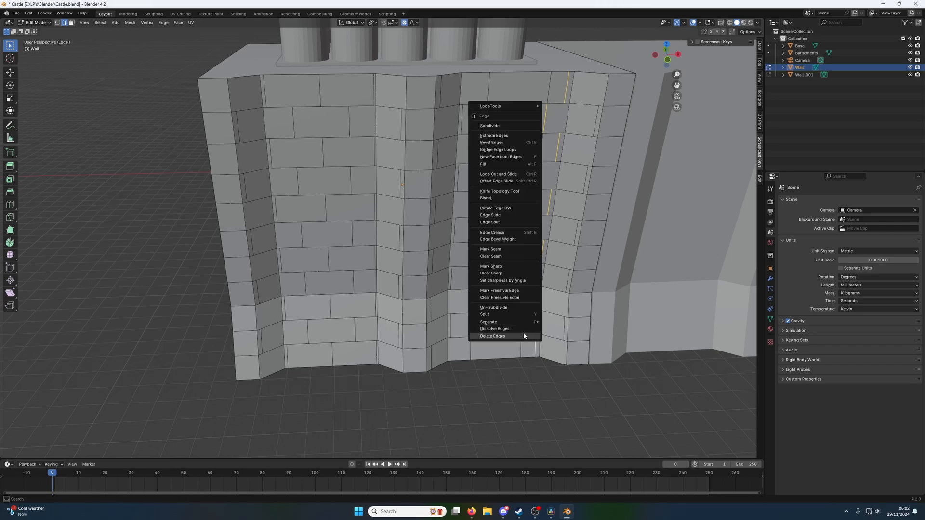
{"action": "left_click", "coordinate": [521, 332]}
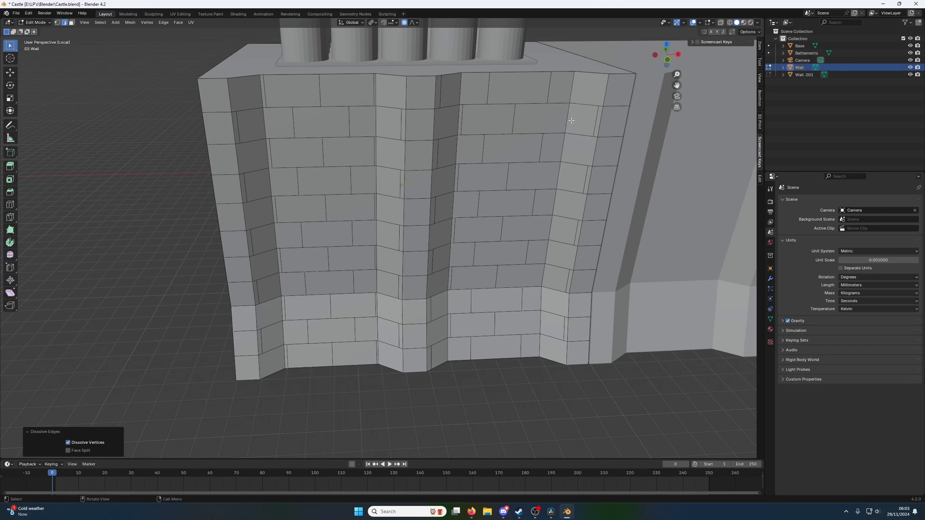
Knife-cut a short vertical edge beside the far recessed corner in the second brick row of the second flat panel.
{"action": "key", "text": "ctrl"}
{"action": "key", "text": "Escape"}
{"action": "key", "text": "k"}
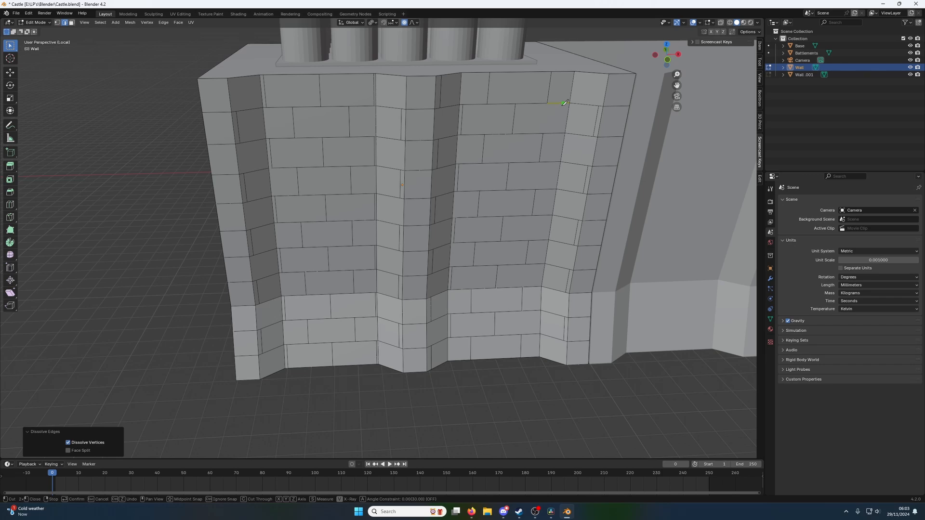
{"action": "left_click", "coordinate": [564, 103]}
{"action": "left_click", "coordinate": [560, 133]}
{"action": "key", "text": "Return"}
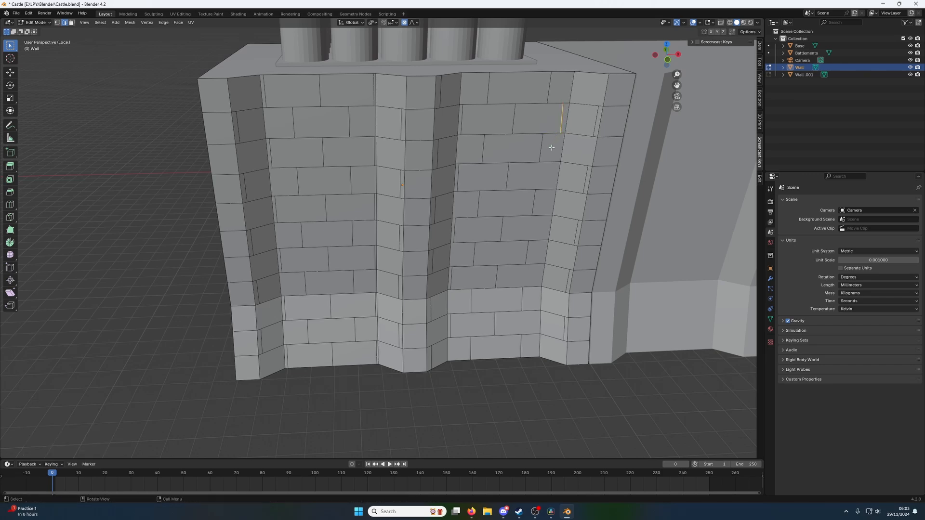
Straighten the newly cut edge by scaling it to 0 along X.
{"action": "key", "text": "s"}
{"action": "key", "text": "x"}
{"action": "key", "text": "0"}
{"action": "key", "text": "Return"}
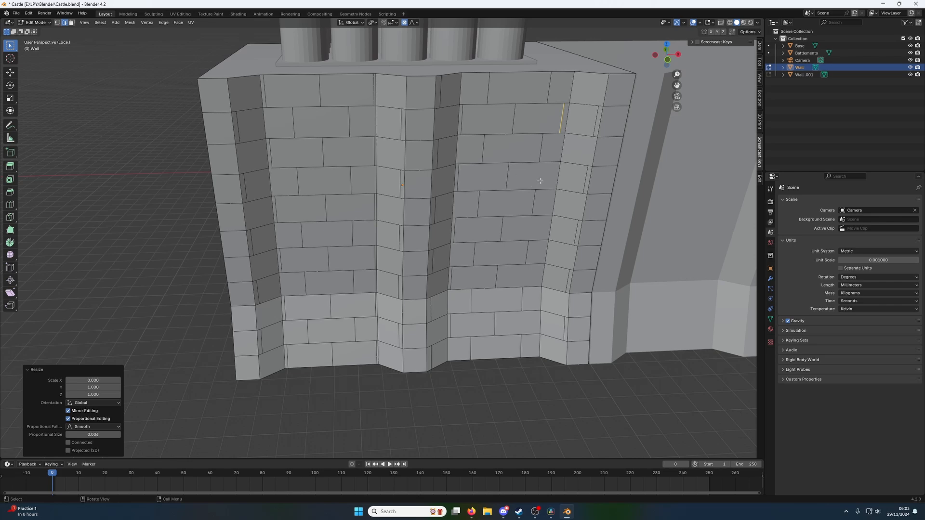
{"action": "key", "text": "h"}
{"action": "key", "text": "ctrl+z"}
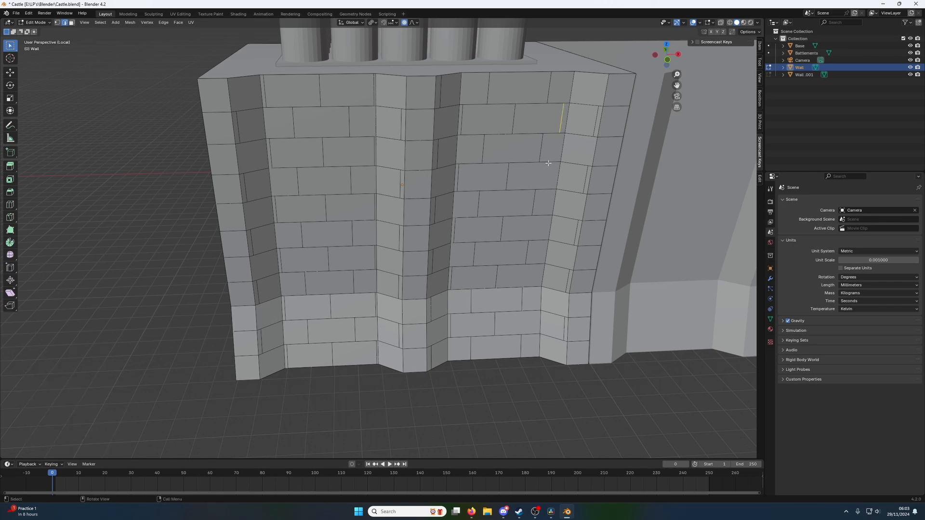
Knife-cut a short vertical edge near the far end of the second flat panel's fourth brick row and scale it to 0 along X.
{"action": "key", "text": "k"}
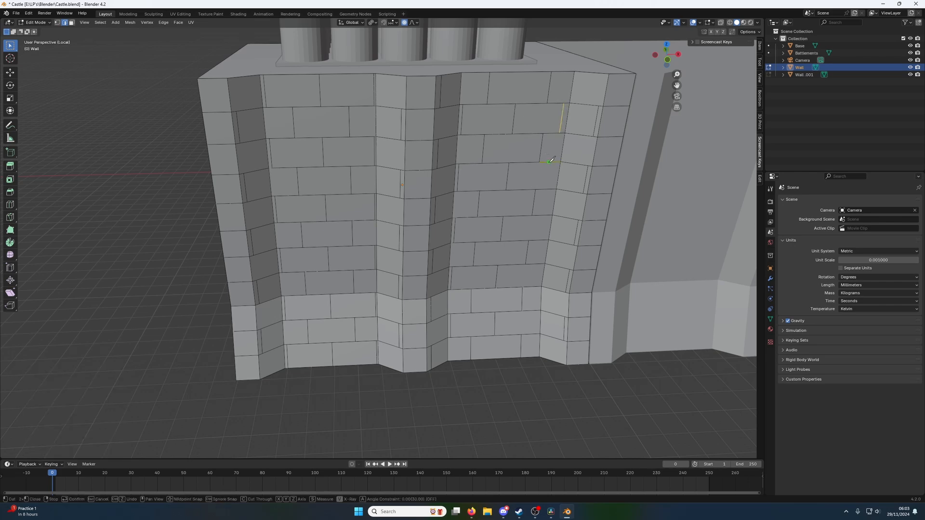
{"action": "left_click", "coordinate": [549, 162]}
{"action": "left_click", "coordinate": [546, 188]}
{"action": "key", "text": "Return"}
{"action": "key", "text": "s"}
{"action": "key", "text": "x"}
{"action": "key", "text": "0"}
{"action": "key", "text": "Return"}
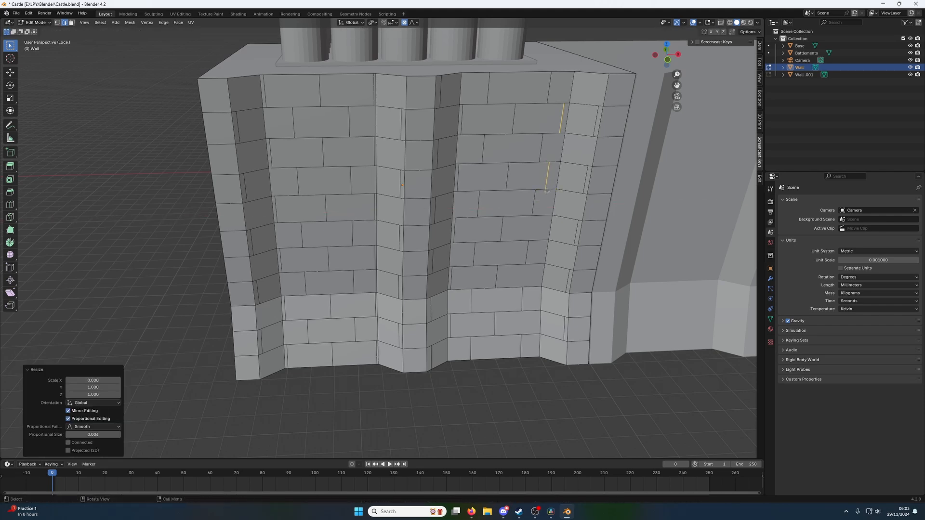
Knife-cut short vertical edges on the far angled face in the sixth brick row and on the flat panel in the eighth row.
{"action": "key", "text": "k"}
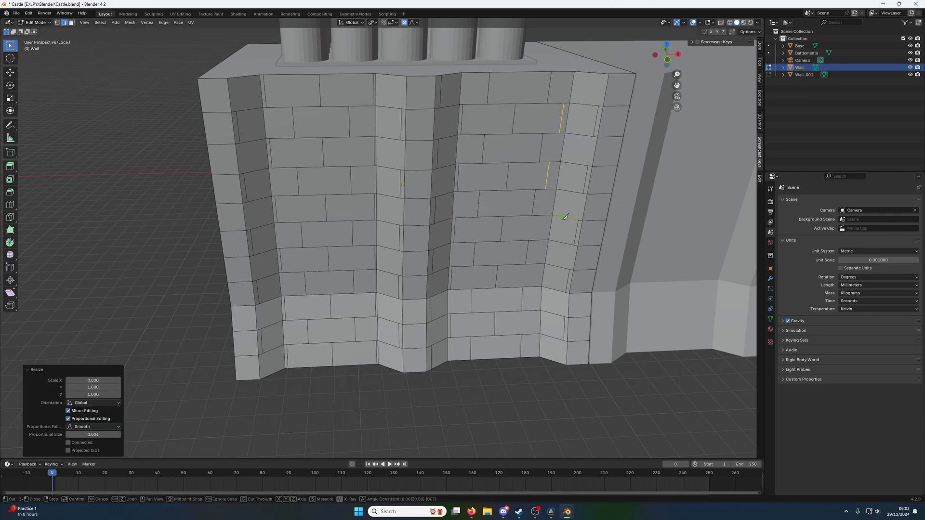
{"action": "left_click", "coordinate": [565, 217]}
{"action": "left_click", "coordinate": [559, 241]}
{"action": "key", "text": "Return"}
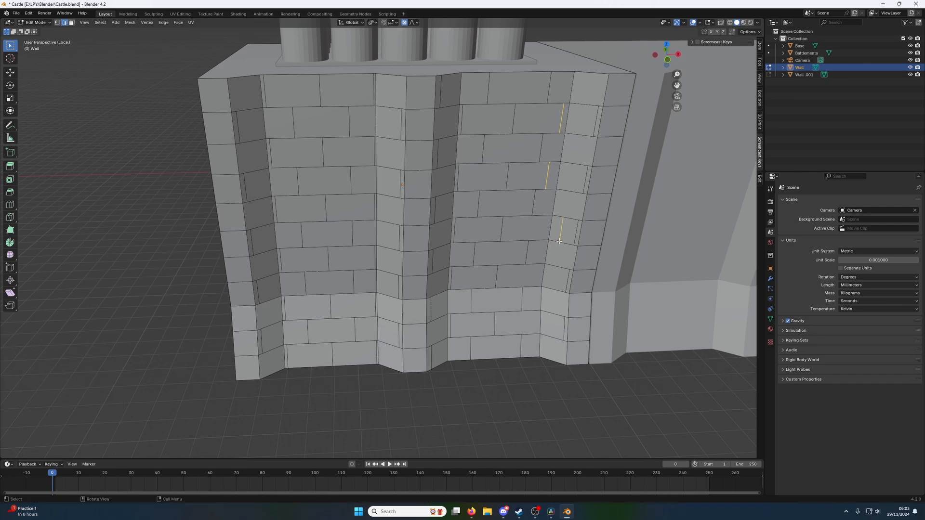
{"action": "key", "text": "k"}
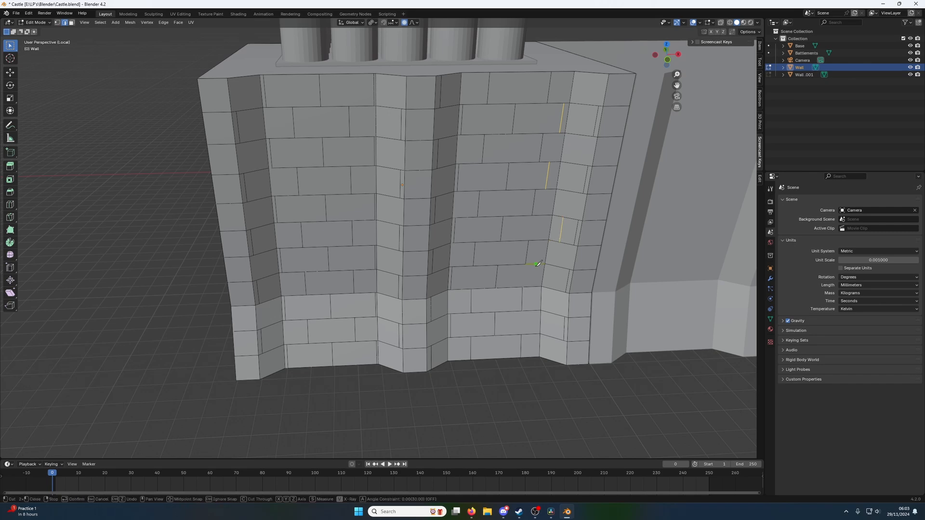
{"action": "left_click", "coordinate": [536, 264]}
{"action": "left_click", "coordinate": [534, 287]}
{"action": "key", "text": "Return"}
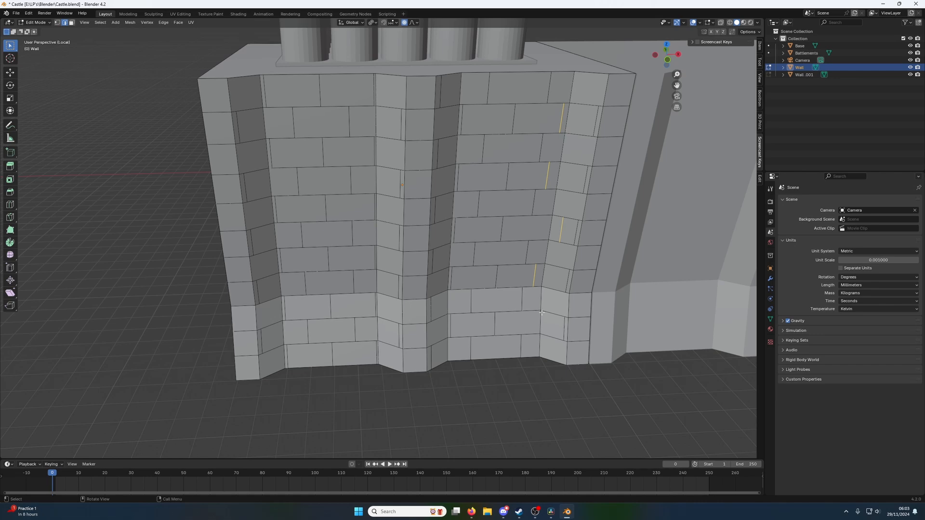
Knife-cut short vertical edges around the far recessed corner in the bottom three brick rows, alternating between angled face and flat panel.
{"action": "key", "text": "k"}
{"action": "left_click", "coordinate": [556, 290]}
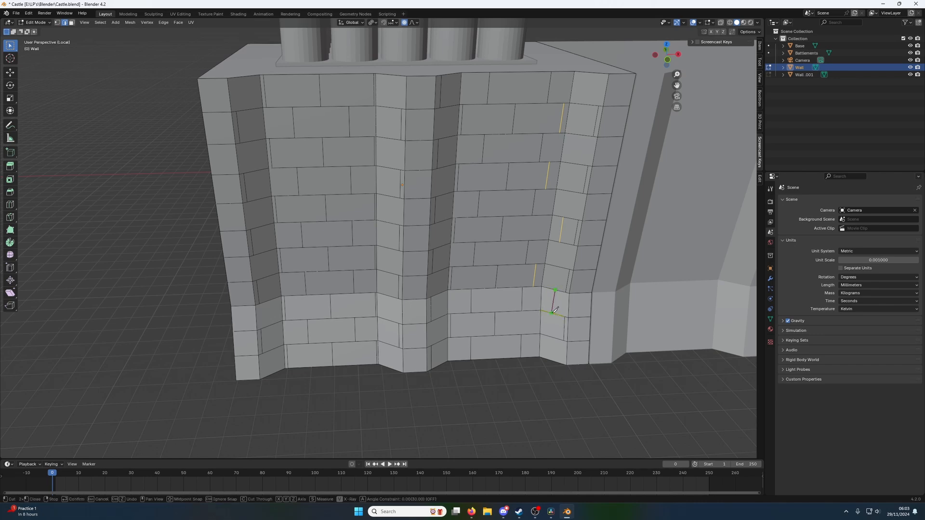
{"action": "left_click", "coordinate": [554, 313]}
{"action": "key", "text": "Return"}
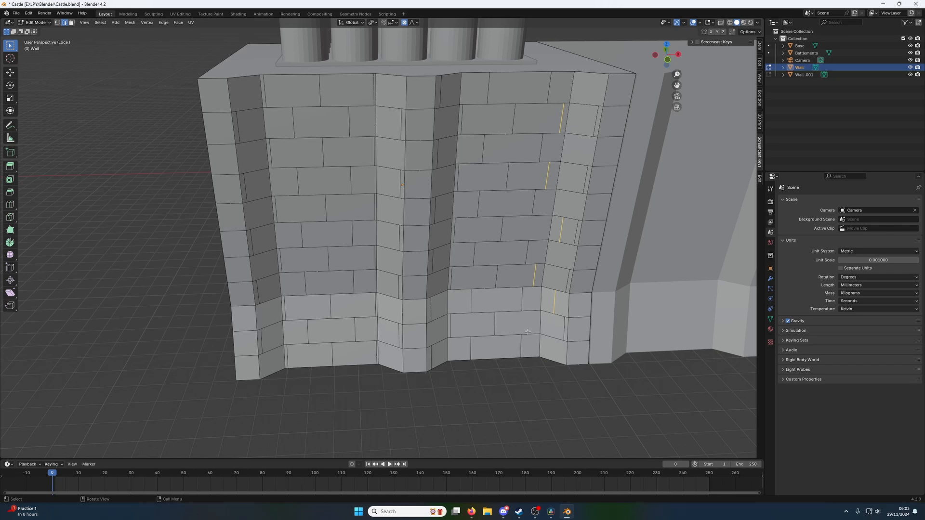
{"action": "key", "text": "k"}
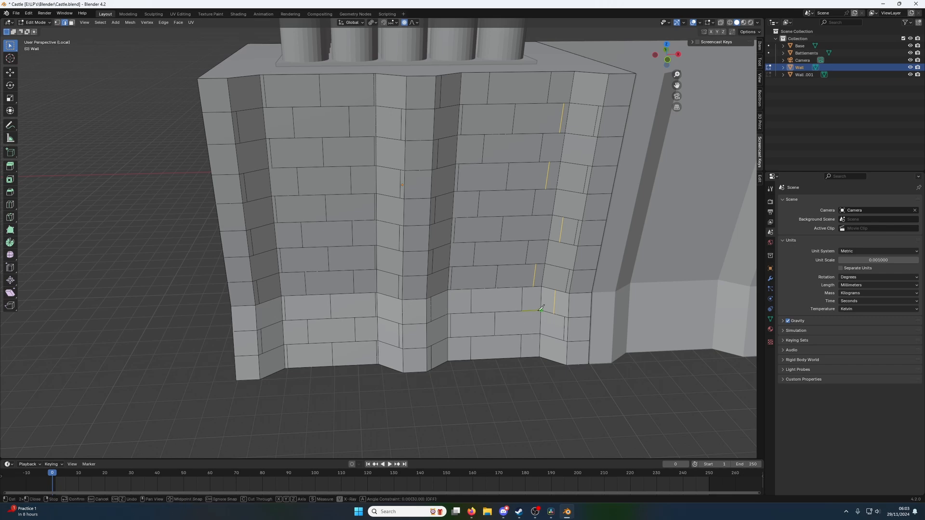
{"action": "left_click", "coordinate": [534, 310]}
{"action": "left_click", "coordinate": [534, 333]}
{"action": "key", "text": "Return"}
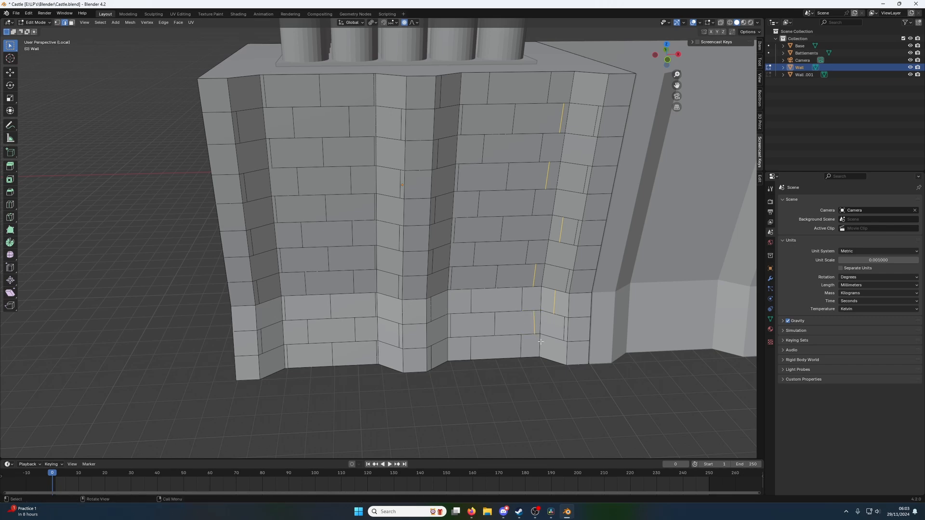
{"action": "key", "text": "k"}
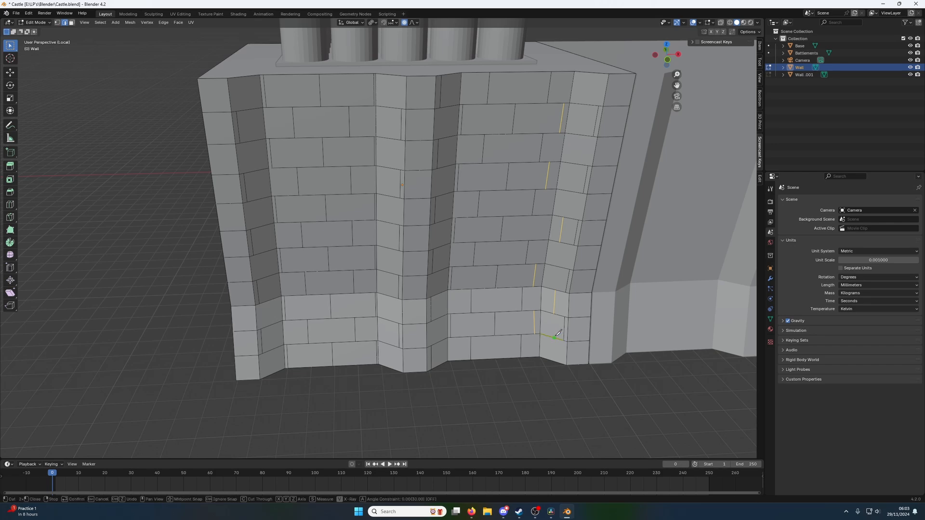
{"action": "left_click", "coordinate": [554, 337]}
{"action": "left_click", "coordinate": [551, 359]}
{"action": "key", "text": "Return"}
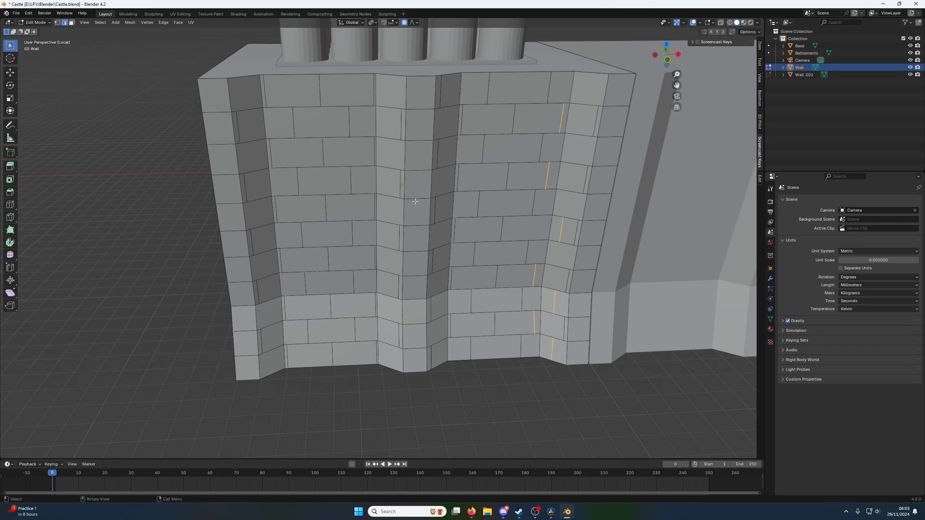
Straighten the newly cut edges in the bottom two brick rows by scaling each to 0 along X.
{"action": "left_click", "coordinate": [444, 218]}
{"action": "left_click", "coordinate": [533, 321]}
{"action": "key", "text": "s"}
{"action": "key", "text": "x"}
{"action": "key", "text": "0"}
{"action": "key", "text": "Return"}
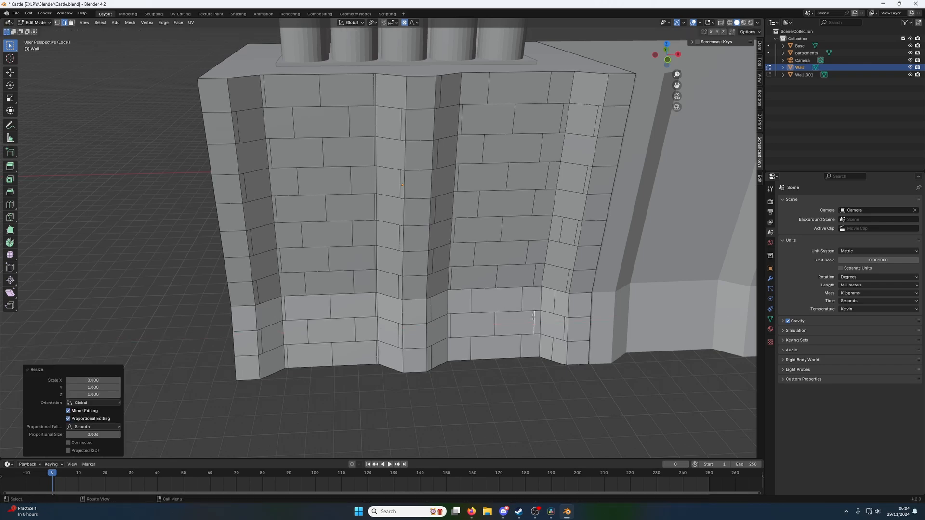
{"action": "left_click", "coordinate": [556, 352]}
{"action": "key", "text": "s"}
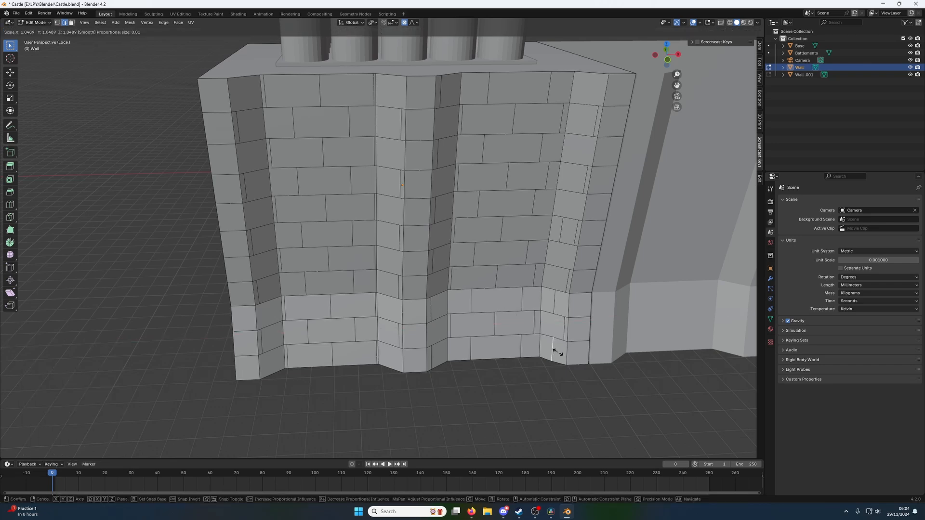
{"action": "key", "text": "x"}
{"action": "key", "text": "0"}
{"action": "key", "text": "Return"}
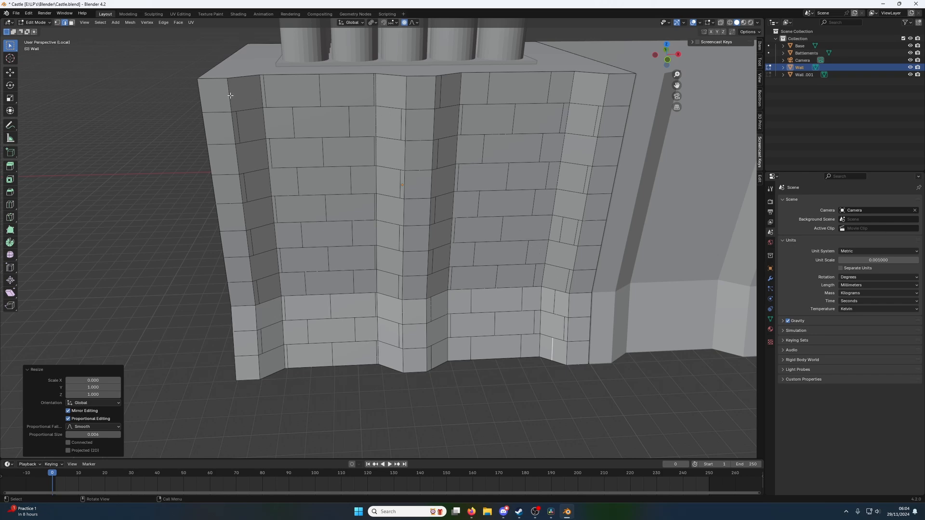
Select the brick edges across the wall's front, leaving its outer top, side and bottom boundary edges unselected.
{"action": "key", "text": "c"}
{"action": "mouse_move", "coordinate": [289, 159]}
{"action": "left_mouse_down"}
{"action": "mouse_move", "coordinate": [337, 188]}
{"action": "mouse_move", "coordinate": [313, 246]}
{"action": "mouse_move", "coordinate": [313, 298]}
{"action": "mouse_move", "coordinate": [534, 298]}
{"action": "mouse_move", "coordinate": [544, 134]}
{"action": "mouse_move", "coordinate": [443, 164]}
{"action": "mouse_move", "coordinate": [366, 159]}
{"action": "mouse_move", "coordinate": [348, 168]}
{"action": "left_mouse_up"}
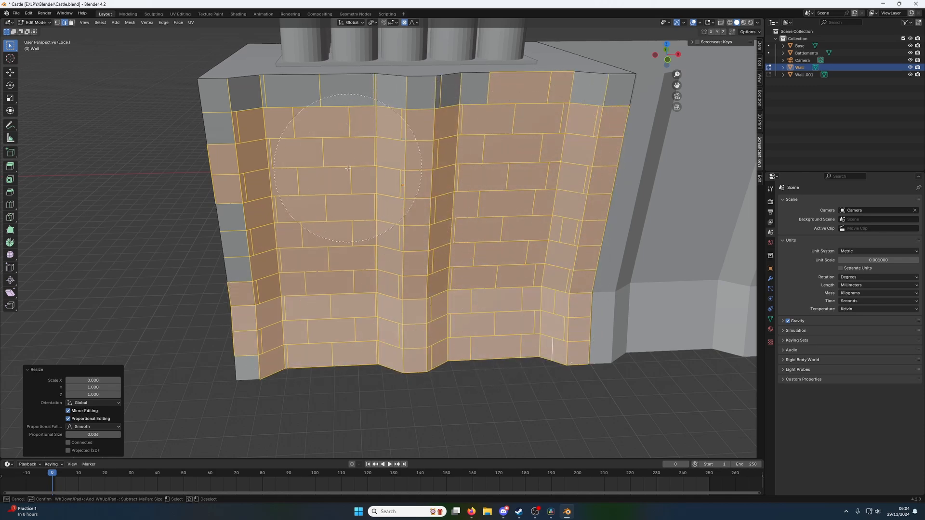
{"action": "key", "text": "Escape"}
{"action": "left_click", "coordinate": [508, 75], "text": "alt+shift"}
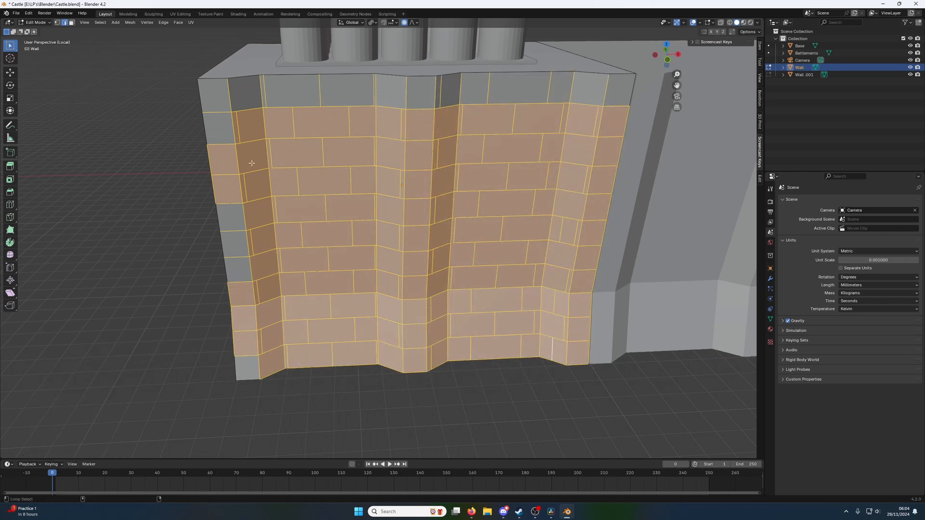
{"action": "left_click", "coordinate": [203, 172], "text": "alt+shift"}
{"action": "left_click", "coordinate": [375, 366], "text": "alt+shift"}
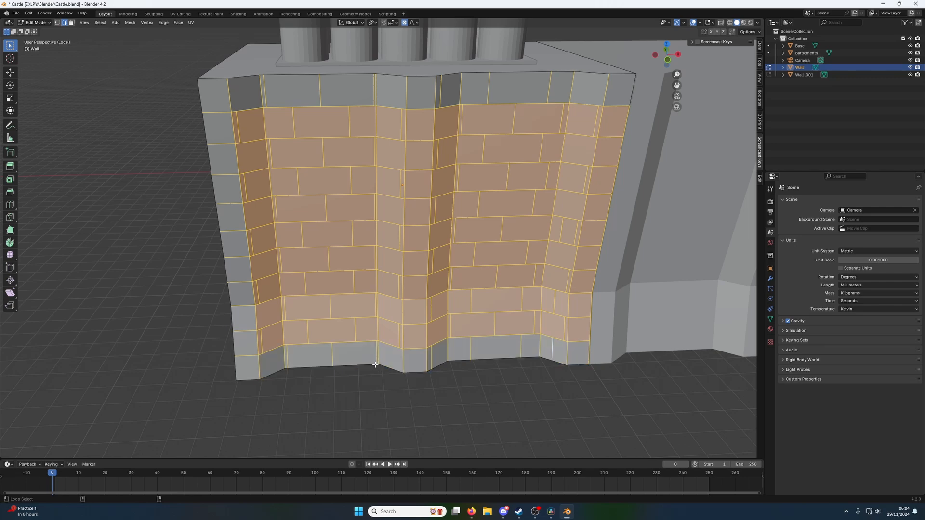
{"action": "left_click", "coordinate": [571, 282], "text": "alt+shift"}
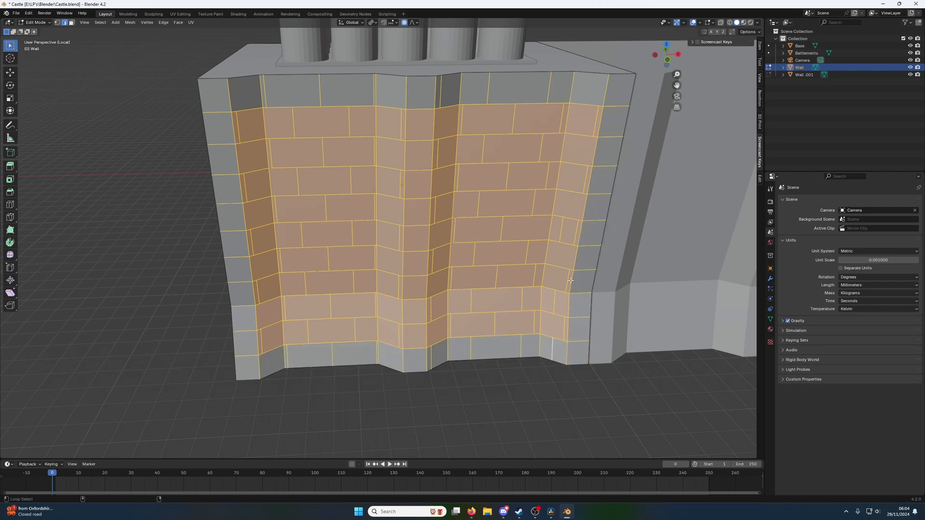
Deselect the vertical corner edge loops of the buttresses and recessed panels, keeping only the brick joint edges selected.
{"action": "left_click", "coordinate": [533, 279], "text": "alt+shift"}
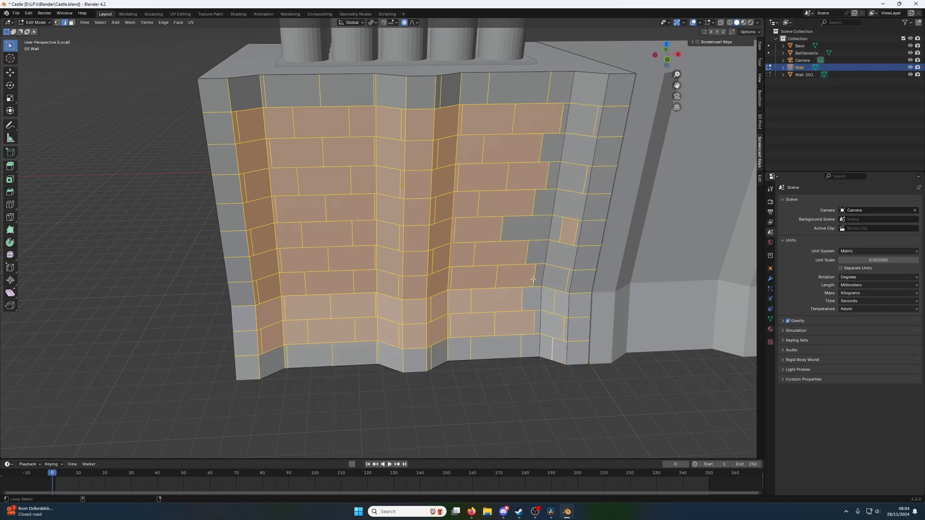
{"action": "left_click", "coordinate": [448, 279], "text": "alt+shift"}
{"action": "left_click", "coordinate": [427, 288], "text": "alt+shift"}
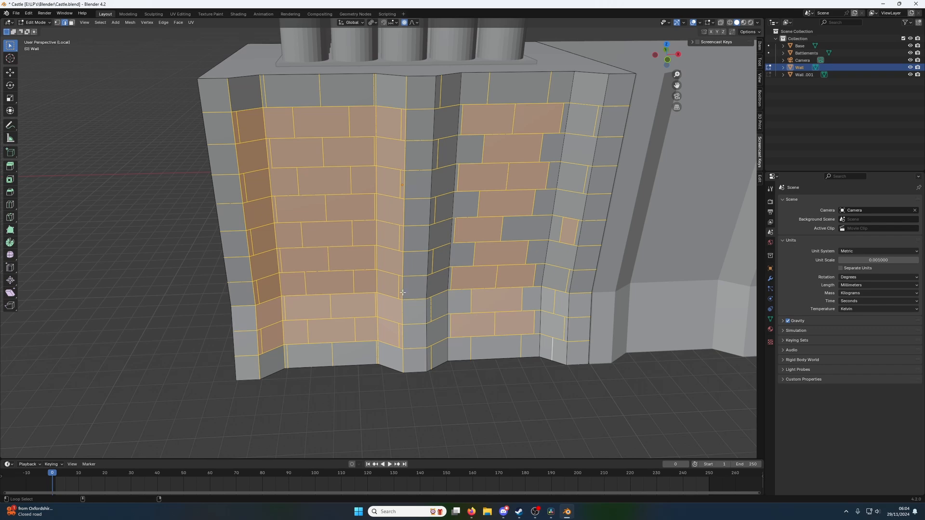
{"action": "left_click", "coordinate": [403, 293], "text": "alt+shift"}
{"action": "left_click", "coordinate": [373, 287], "text": "alt+shift"}
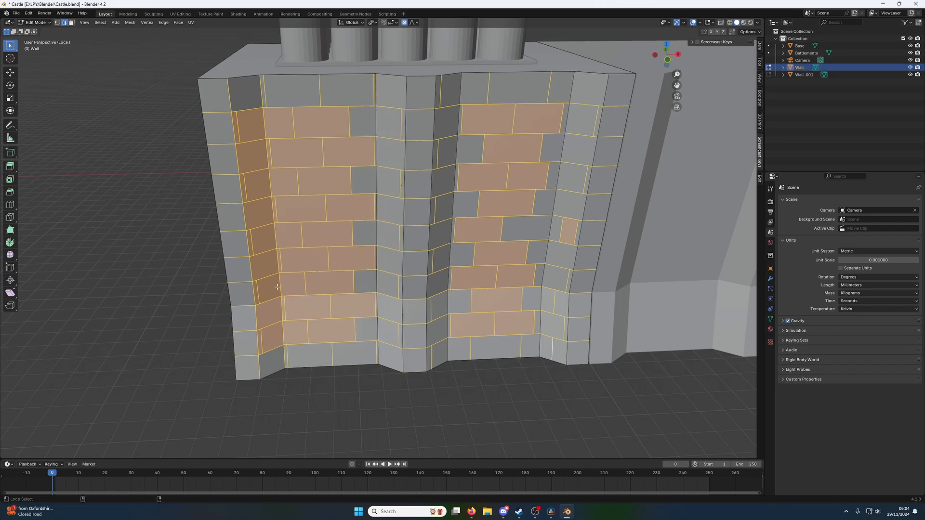
{"action": "left_click", "coordinate": [277, 287], "text": "alt+shift"}
{"action": "left_click", "coordinate": [297, 285], "text": "alt+shift"}
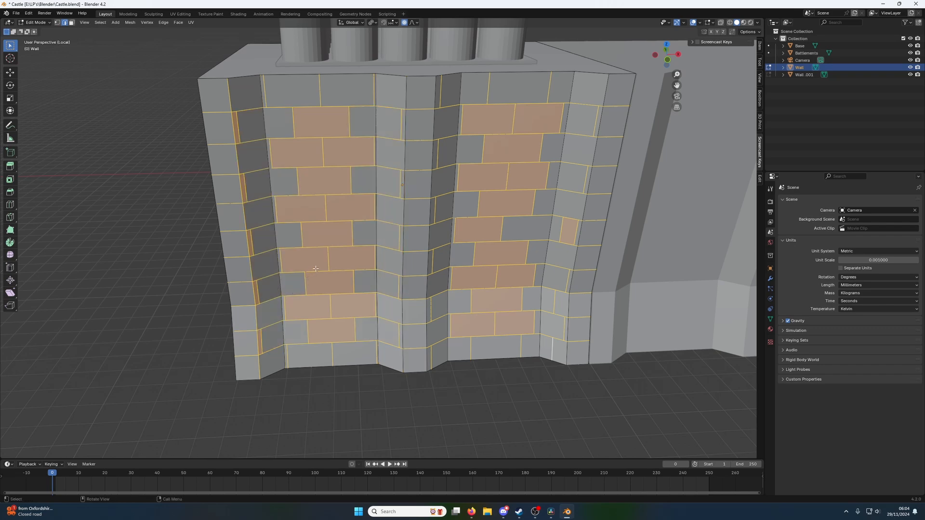
{"action": "left_click", "coordinate": [242, 192], "text": "alt+shift"}
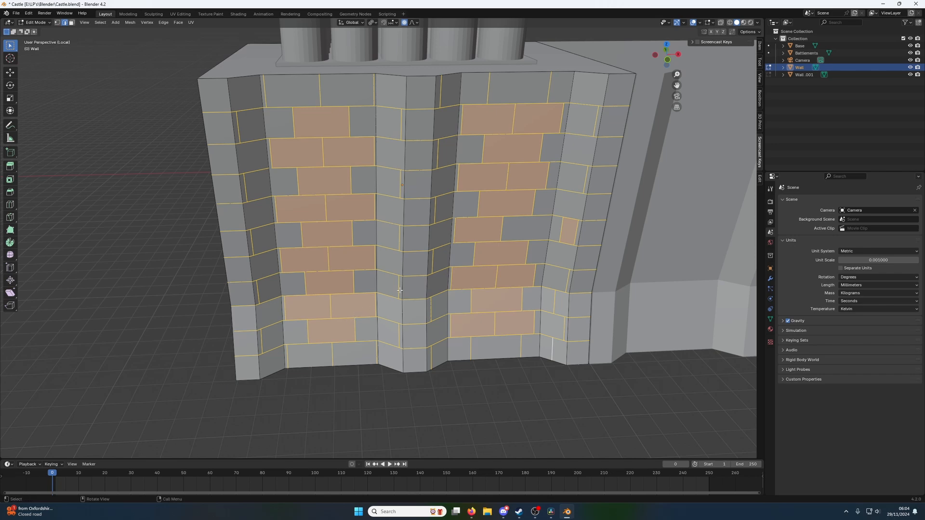
Try beveling the selected brick joint edges twice at trial widths, undoing each bevel.
{"action": "key", "text": "ctrl+b"}
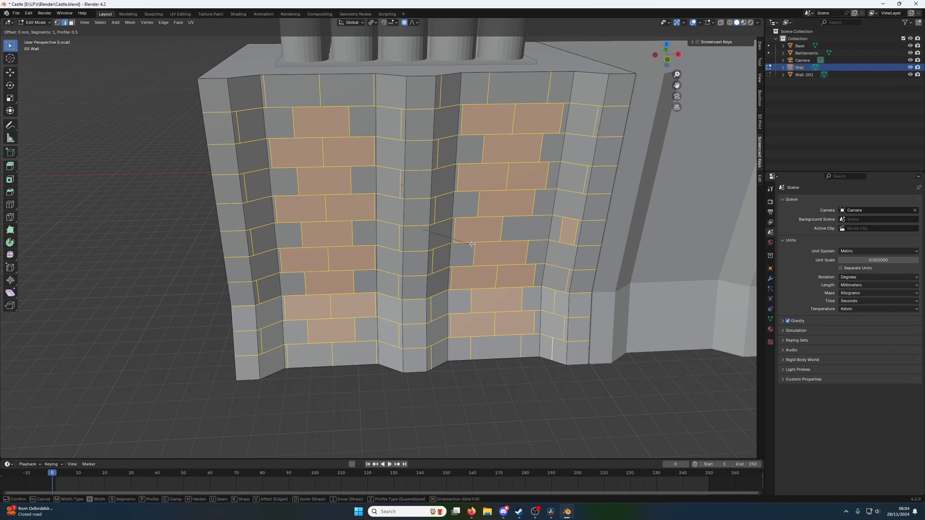
{"action": "left_click", "coordinate": [491, 223]}
{"action": "middle_click_drag", "start_coordinate": [491, 222], "coordinate": [335, 181]}
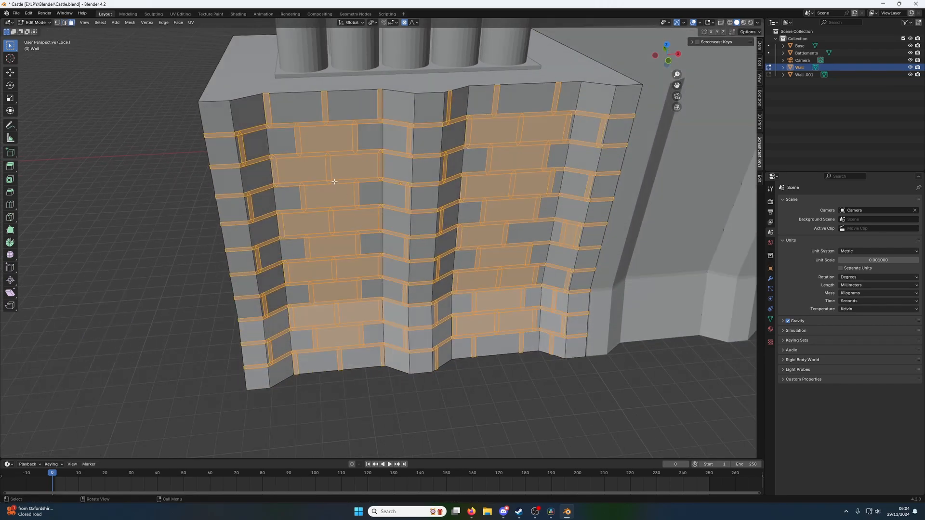
{"action": "key", "text": "2"}
{"action": "key", "text": "ctrl+z"}
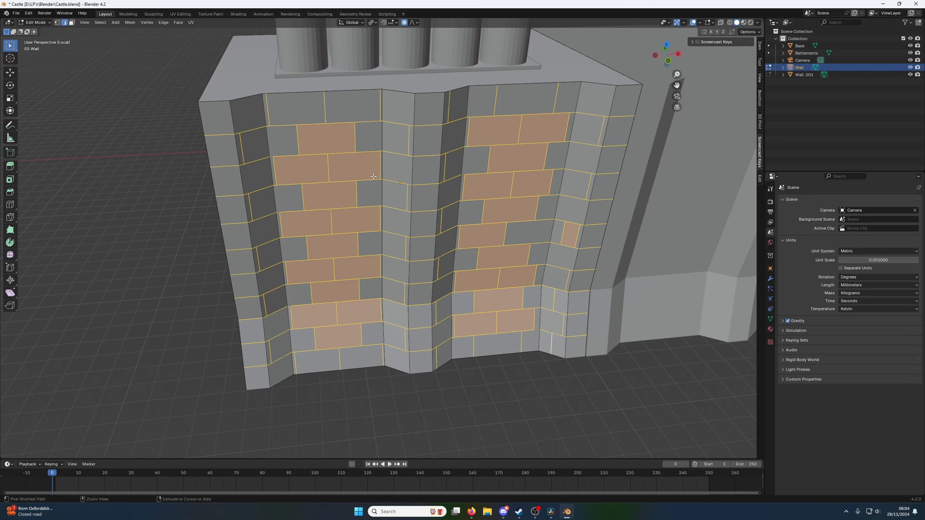
{"action": "key", "text": "ctrl+b"}
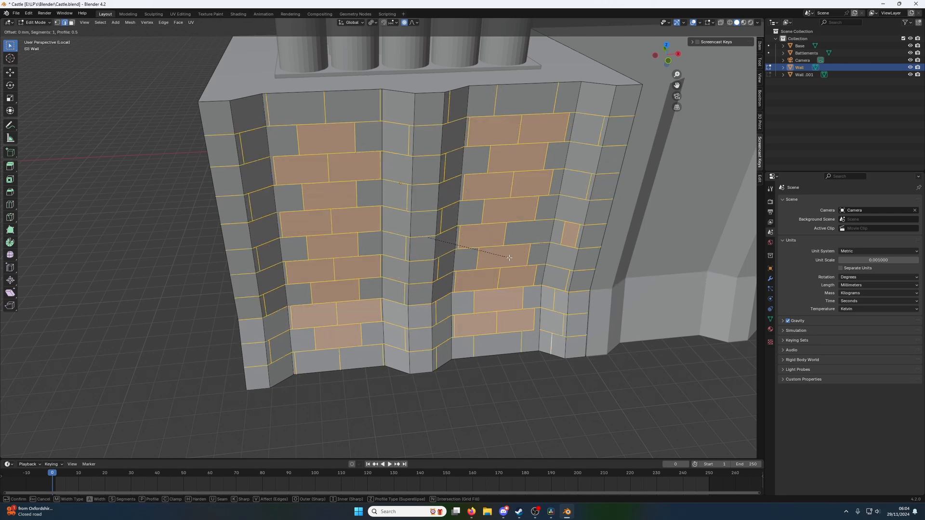
{"action": "left_click", "coordinate": [512, 258]}
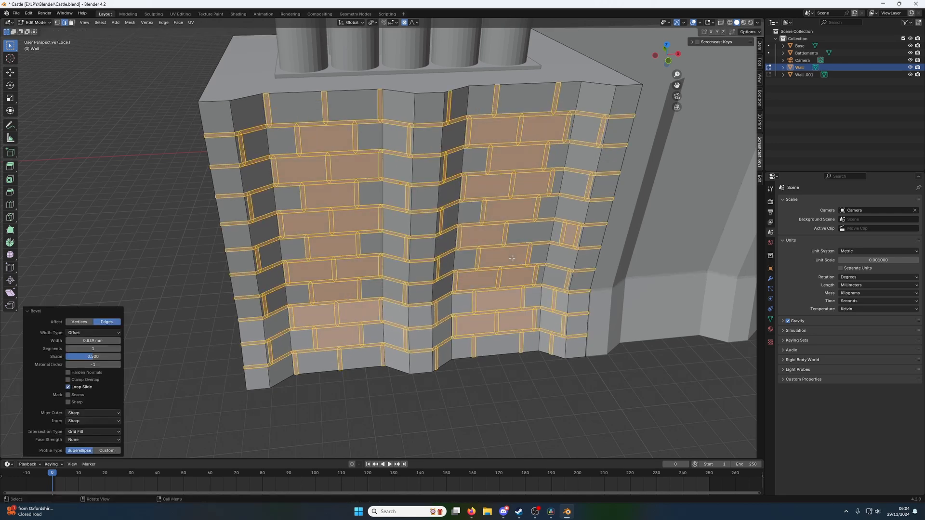
{"action": "middle_click_drag", "start_coordinate": [467, 249], "coordinate": [352, 286]}
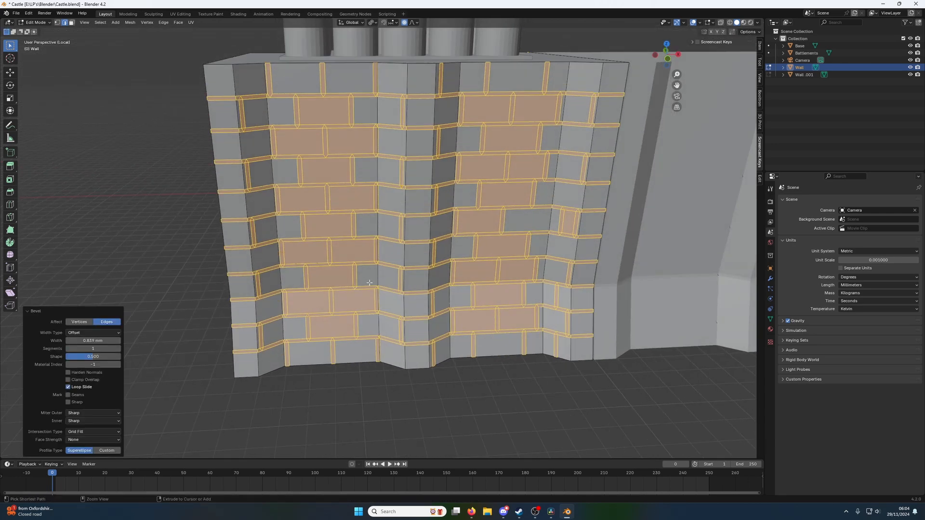
{"action": "key", "text": "ctrl+z"}
Bevel the selected brick joint edges with one segment and a width of 0.67 mm.
{"action": "key", "text": "ctrl+b"}
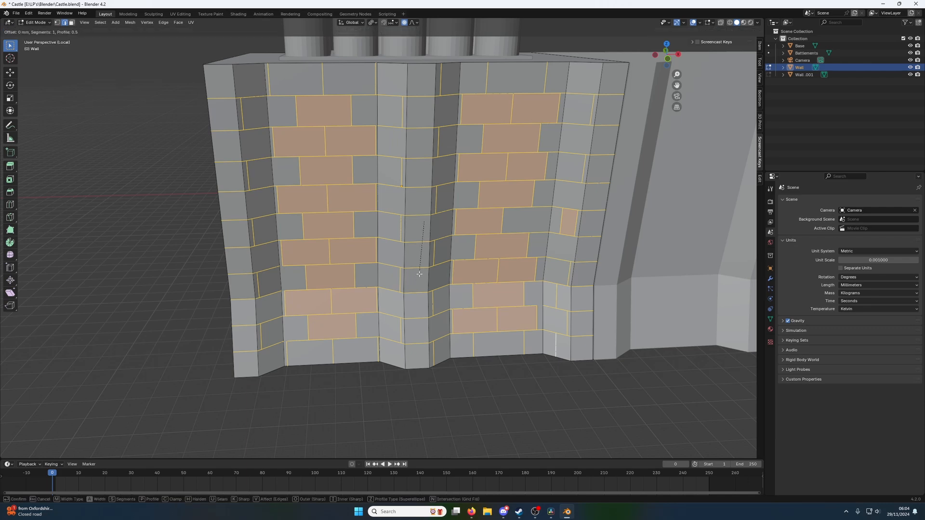
{"action": "left_click", "coordinate": [445, 273]}
{"action": "middle_click_drag", "start_coordinate": [444, 272], "coordinate": [336, 183]}
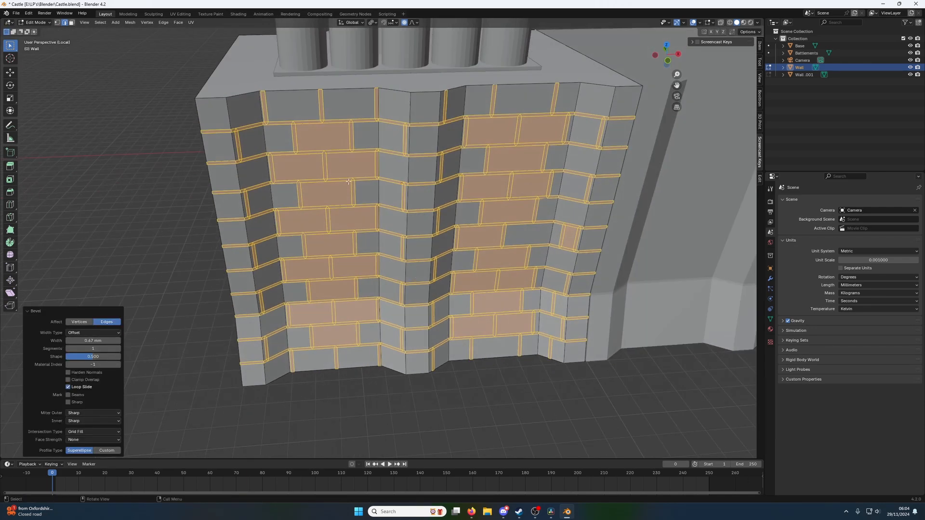
Deselect the brick faces in the first flat panel, keeping only its mortar joint faces selected.
{"action": "left_click", "coordinate": [322, 136], "text": "shift"}
{"action": "left_click", "coordinate": [296, 167], "text": "shift"}
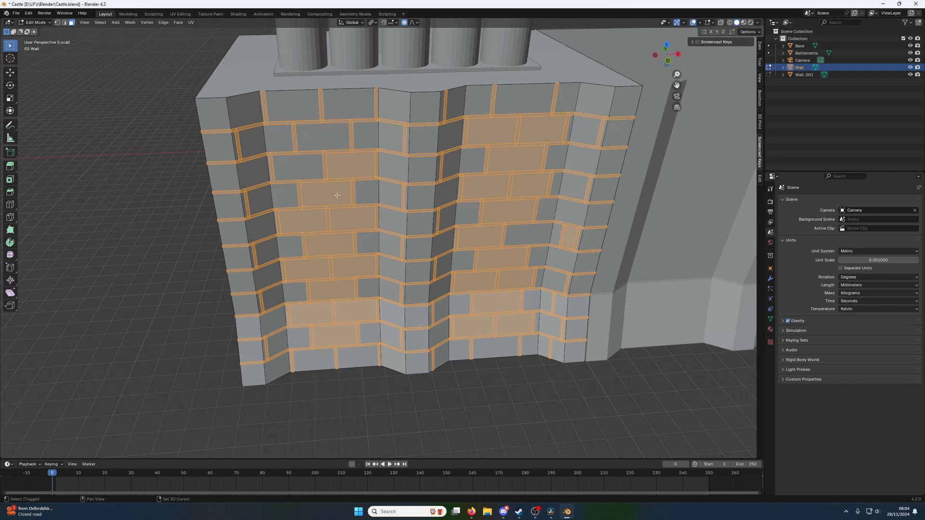
{"action": "left_click", "coordinate": [337, 195], "text": "shift"}
{"action": "left_click", "coordinate": [351, 165], "text": "shift"}
{"action": "left_click", "coordinate": [352, 219], "text": "shift"}
{"action": "left_click", "coordinate": [314, 220], "text": "shift"}
{"action": "left_click", "coordinate": [320, 245], "text": "shift"}
{"action": "left_click", "coordinate": [309, 269], "text": "shift"}
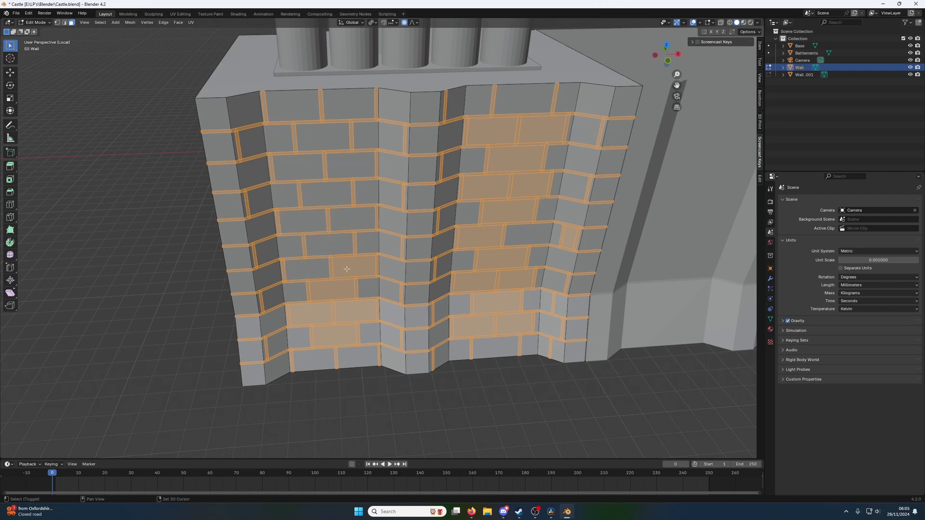
{"action": "left_click", "coordinate": [347, 269], "text": "shift"}
{"action": "left_click", "coordinate": [332, 290], "text": "shift"}
{"action": "left_click", "coordinate": [311, 314], "text": "shift"}
{"action": "left_click", "coordinate": [354, 312], "text": "shift"}
{"action": "left_click", "coordinate": [334, 335], "text": "shift"}
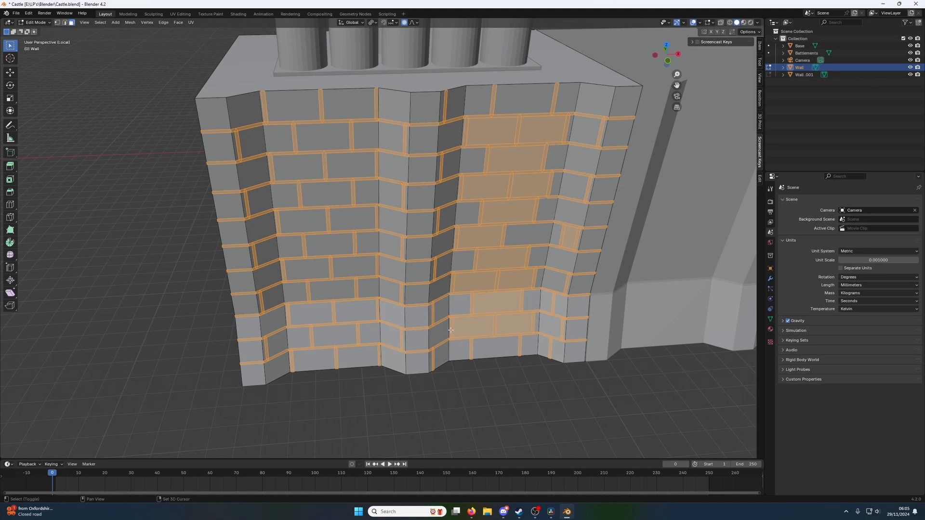
Deselect the brick faces in the second flat panel and the adjoining buttress side, keeping only the mortar joint faces selected.
{"action": "left_click", "coordinate": [451, 329], "text": "shift"}
{"action": "left_click", "coordinate": [452, 284], "text": "shift"}
{"action": "left_click", "coordinate": [452, 327], "text": "shift"}
{"action": "left_click", "coordinate": [514, 321], "text": "shift"}
{"action": "left_click", "coordinate": [505, 303], "text": "shift"}
{"action": "left_click", "coordinate": [478, 273], "text": "shift"}
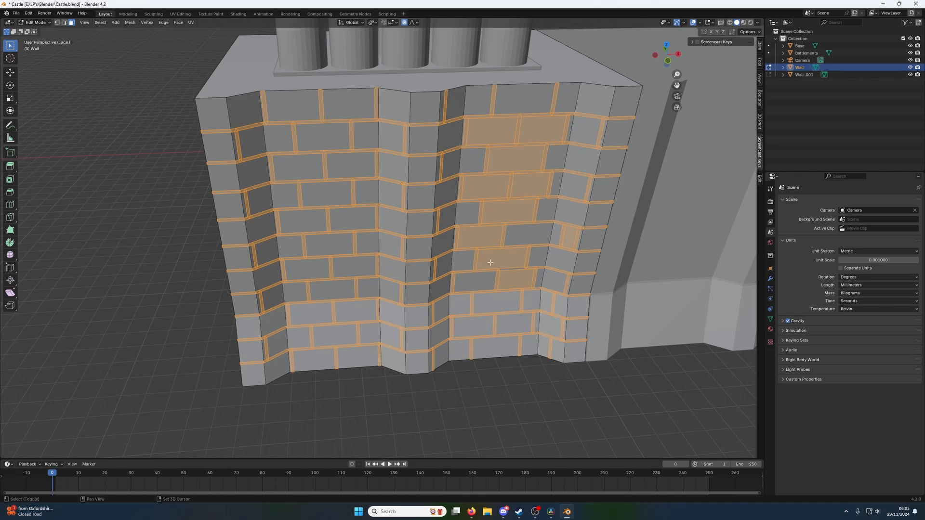
{"action": "left_click", "coordinate": [511, 276], "text": "shift"}
{"action": "left_click", "coordinate": [501, 259], "text": "shift"}
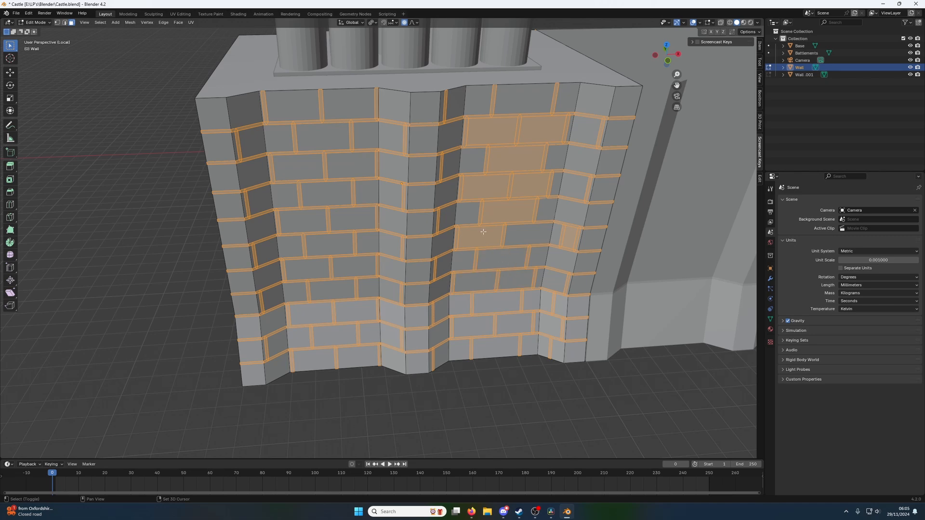
{"action": "left_click", "coordinate": [482, 237], "text": "shift"}
{"action": "left_click", "coordinate": [502, 191], "text": "shift"}
{"action": "left_click", "coordinate": [511, 212], "text": "shift"}
{"action": "left_click", "coordinate": [570, 238], "text": "shift"}
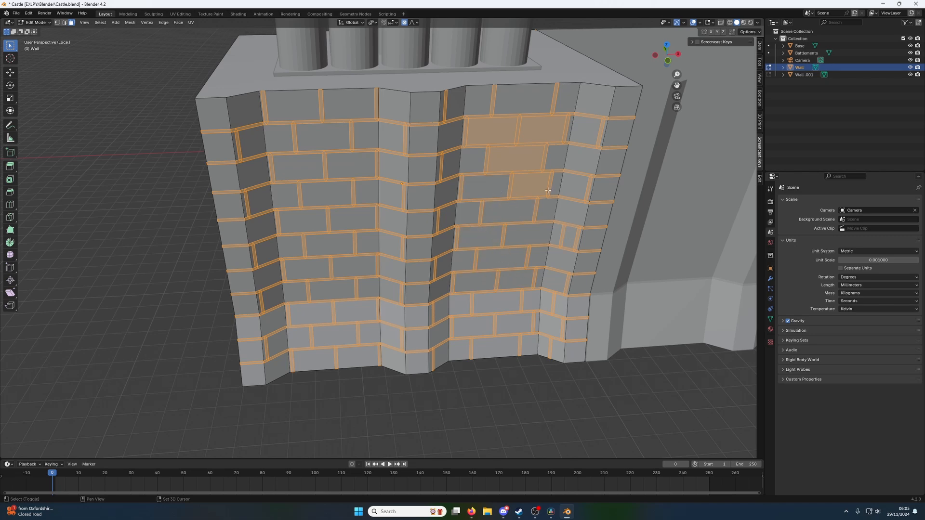
{"action": "left_click", "coordinate": [530, 185], "text": "shift"}
{"action": "left_click", "coordinate": [516, 159], "text": "shift"}
{"action": "left_click", "coordinate": [530, 126], "text": "shift"}
{"action": "left_click", "coordinate": [513, 137], "text": "shift"}
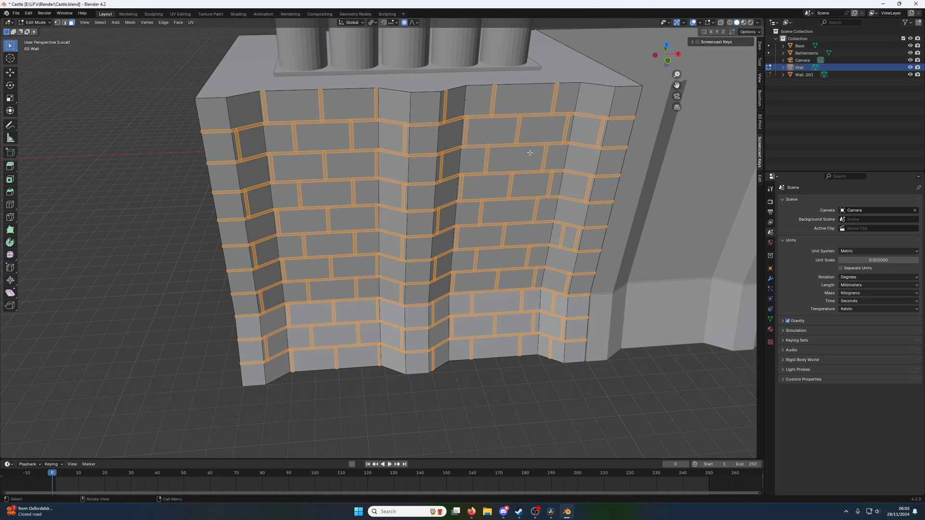
Extrude the selected mortar joint faces about 0.97 mm along the Y axis into the wall.
{"action": "middle_click_drag", "start_coordinate": [530, 153], "coordinate": [596, 162]}
{"action": "key", "text": "e"}
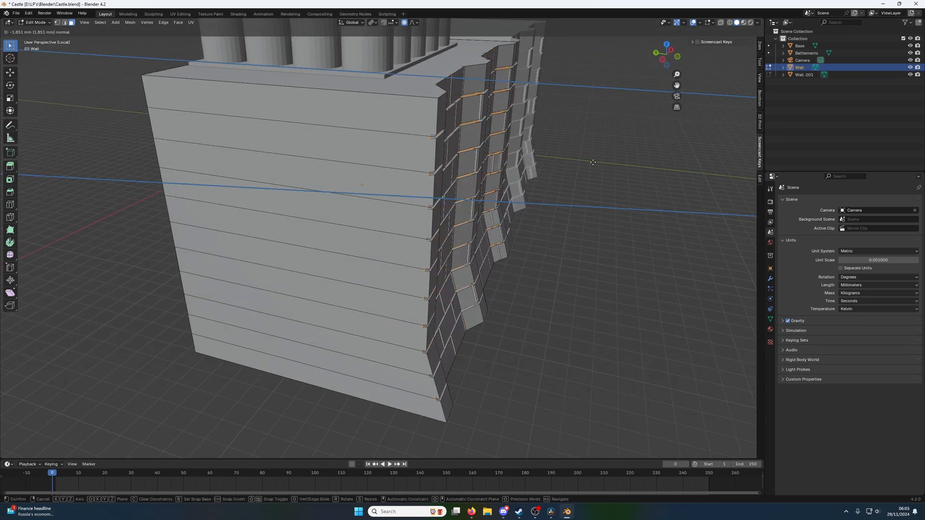
{"action": "key", "text": "y"}
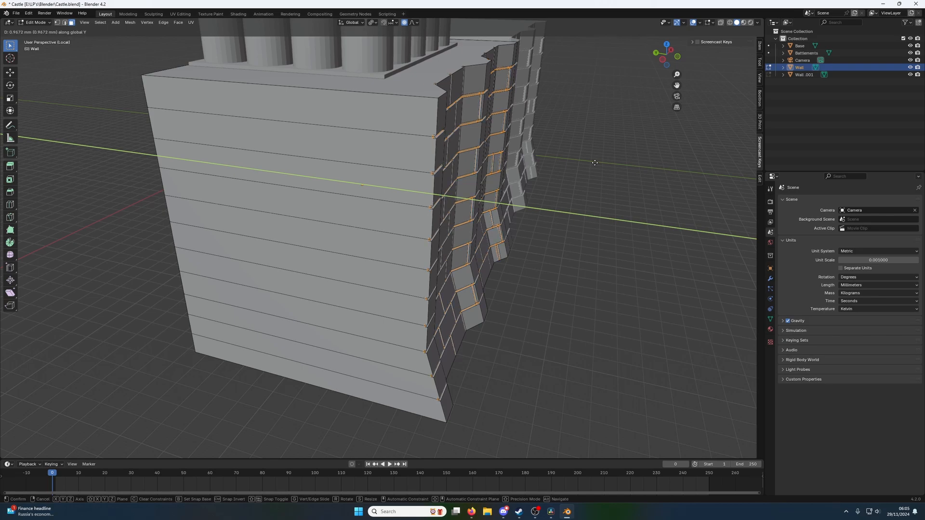
{"action": "left_click", "coordinate": [595, 163]}
Check the recessed joints in Object Mode and select the horizontal face strips on the wall's end.
{"action": "middle_click_drag", "start_coordinate": [594, 163], "coordinate": [363, 249]}
{"action": "key", "text": "Tab"}
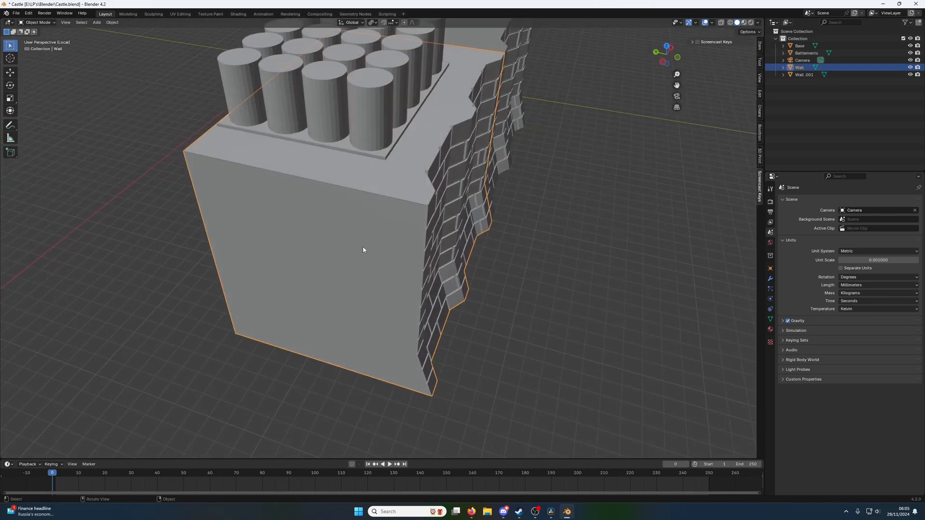
{"action": "scroll", "coordinate": [373, 251], "scroll_direction": "up", "scroll_amount": 3}
{"action": "key", "text": "Tab"}
{"action": "middle_click_drag", "start_coordinate": [398, 209], "coordinate": [413, 192]}
{"action": "scroll", "coordinate": [402, 196], "scroll_direction": "up", "scroll_amount": 3}
{"action": "scroll", "coordinate": [405, 193], "scroll_direction": "down", "scroll_amount": 3}
{"action": "left_click", "coordinate": [363, 190]}
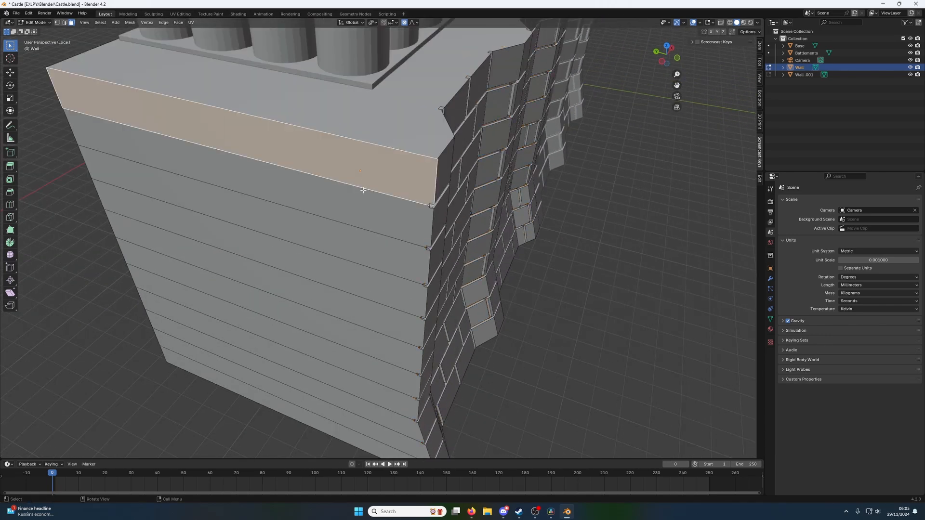
{"action": "scroll", "coordinate": [367, 378], "scroll_direction": "down", "scroll_amount": 4}
{"action": "middle_click_drag", "start_coordinate": [476, 223], "coordinate": [497, 195]}
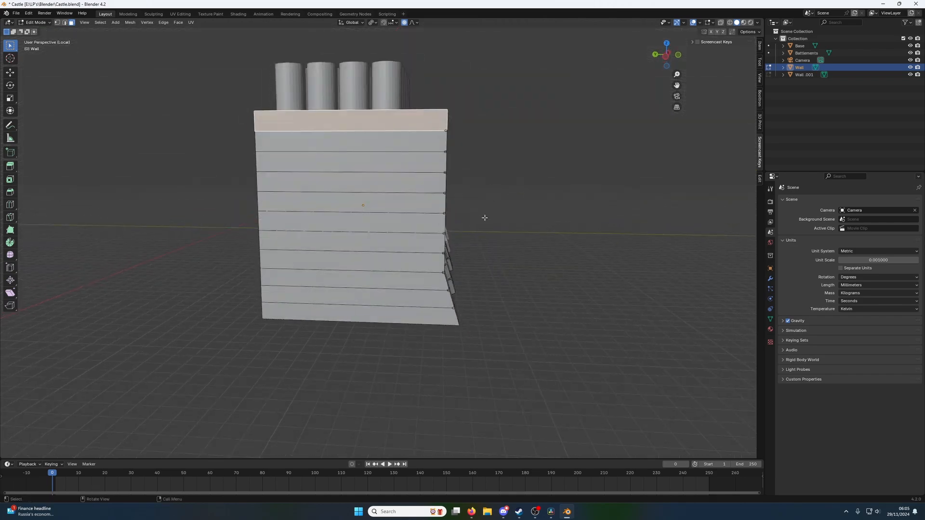
{"action": "left_click", "coordinate": [413, 316], "text": "ctrl"}
{"action": "middle_click_drag", "start_coordinate": [354, 286], "coordinate": [280, 192]}
Undo the end-face selection and the joint extrusion, and deselect the stray vertical mortar faces on the wall's back.
{"action": "key", "text": "ctrl+z"}
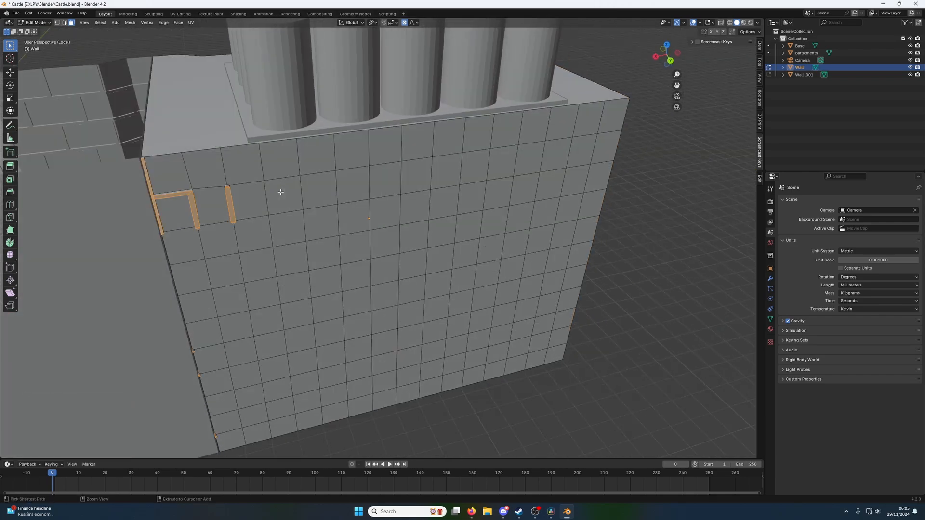
{"action": "key", "text": "ctrl+z"}
{"action": "key", "text": "ctrl+shift+z"}
{"action": "key", "text": "ctrl+z"}
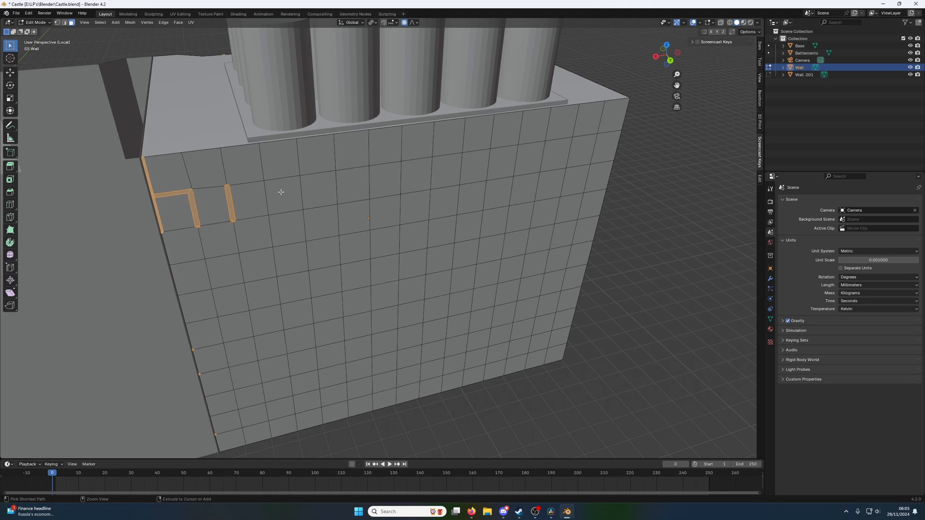
{"action": "left_click", "coordinate": [231, 202], "text": "shift"}
{"action": "left_click", "coordinate": [195, 204], "text": "shift"}
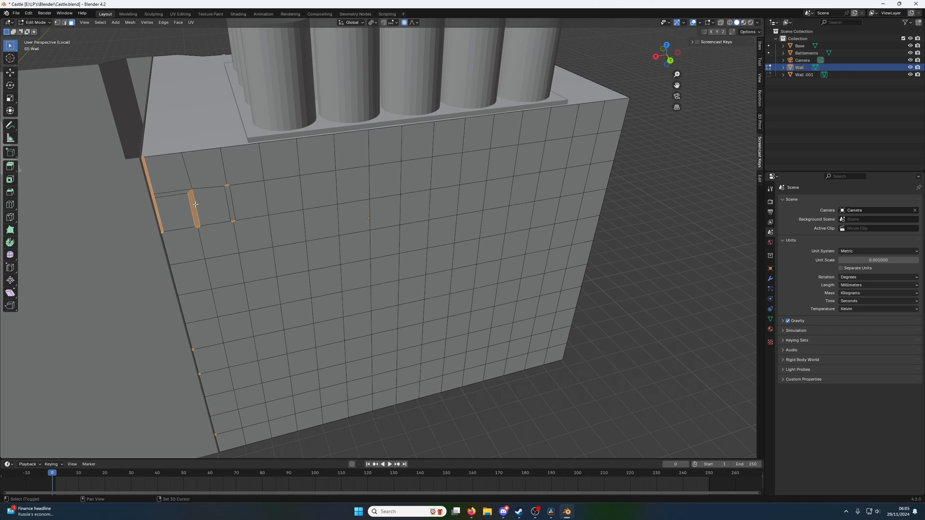
Hide the neighbouring duplicate wall and return to editing the main wall's mesh.
{"action": "middle_click_drag", "start_coordinate": [195, 204], "coordinate": [164, 217]}
{"action": "key", "text": "Tab"}
{"action": "left_click", "coordinate": [161, 218]}
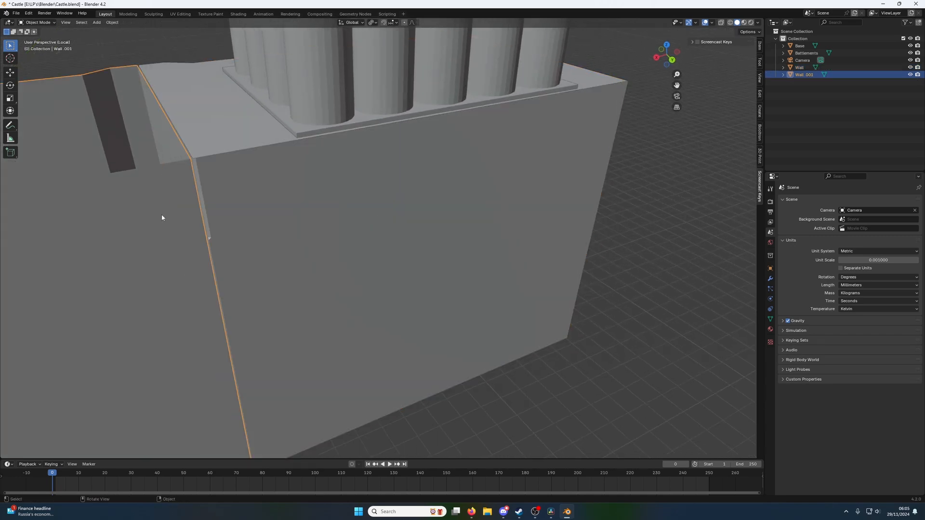
{"action": "key", "text": "h"}
{"action": "left_click", "coordinate": [202, 207]}
{"action": "key", "text": "Tab"}
Undo the hiding of the duplicate wall and the recent face deselections on the brick front.
{"action": "middle_click_drag", "start_coordinate": [235, 201], "coordinate": [270, 196]}
{"action": "scroll", "coordinate": [270, 196], "scroll_direction": "up", "scroll_amount": 5}
{"action": "scroll", "coordinate": [271, 196], "scroll_direction": "down", "scroll_amount": 2}
{"action": "scroll", "coordinate": [271, 196], "scroll_direction": "up", "scroll_amount": 2}
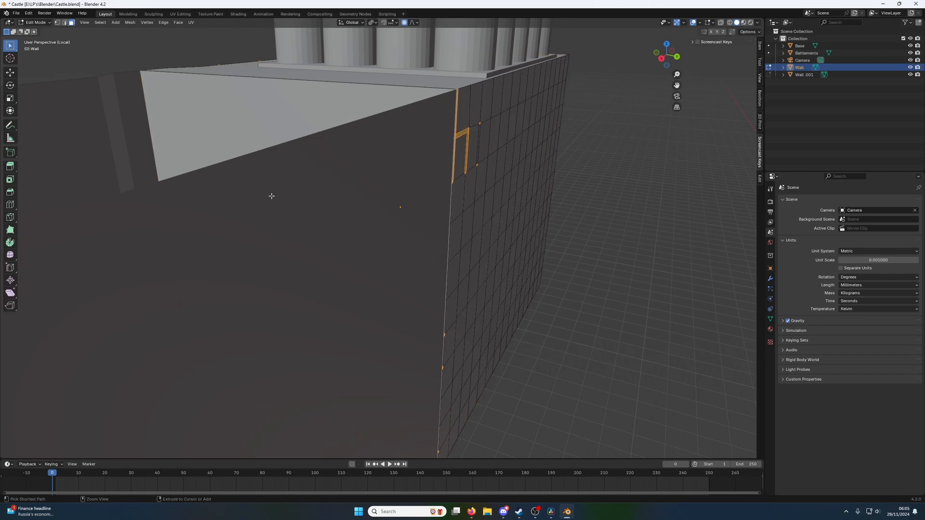
{"action": "key", "text": "f"}
{"action": "scroll", "coordinate": [299, 233], "scroll_direction": "down", "scroll_amount": 6}
{"action": "middle_click_drag", "start_coordinate": [300, 233], "coordinate": [264, 210]}
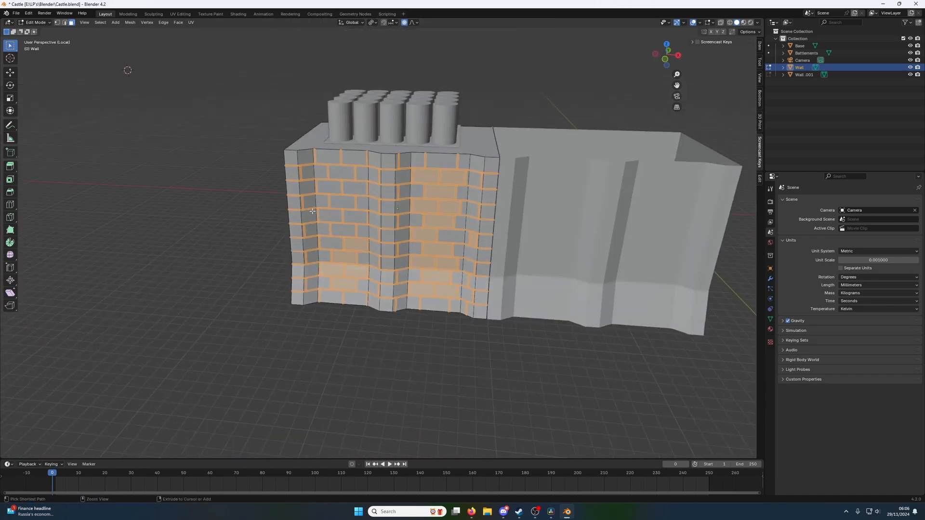
Clear the face selection, delete the duplicate wall, and reopen the main wall's mesh for editing.
{"action": "middle_click_drag", "start_coordinate": [333, 211], "coordinate": [413, 265]}
{"action": "key", "text": "alt+a"}
{"action": "key", "text": "Tab"}
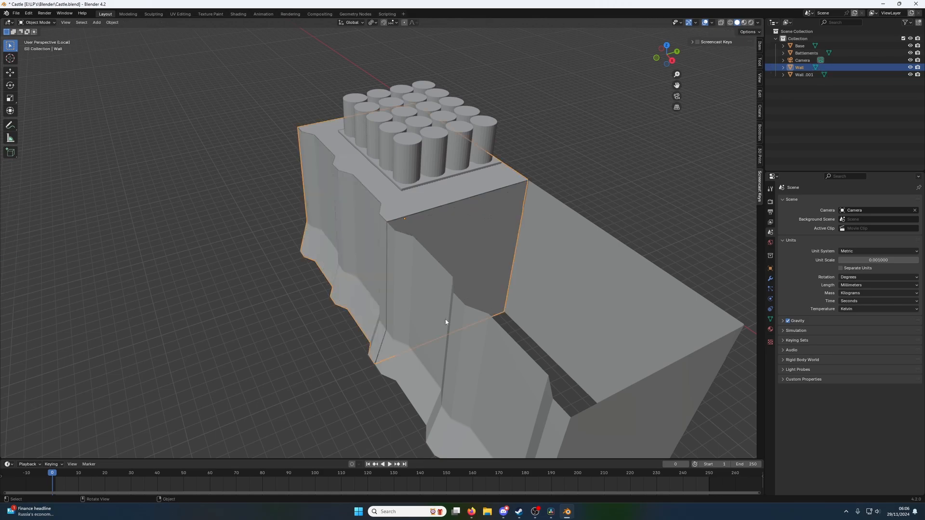
{"action": "left_click", "coordinate": [445, 320]}
{"action": "key", "text": "Delete"}
{"action": "left_click", "coordinate": [426, 249]}
{"action": "key", "text": "Tab"}
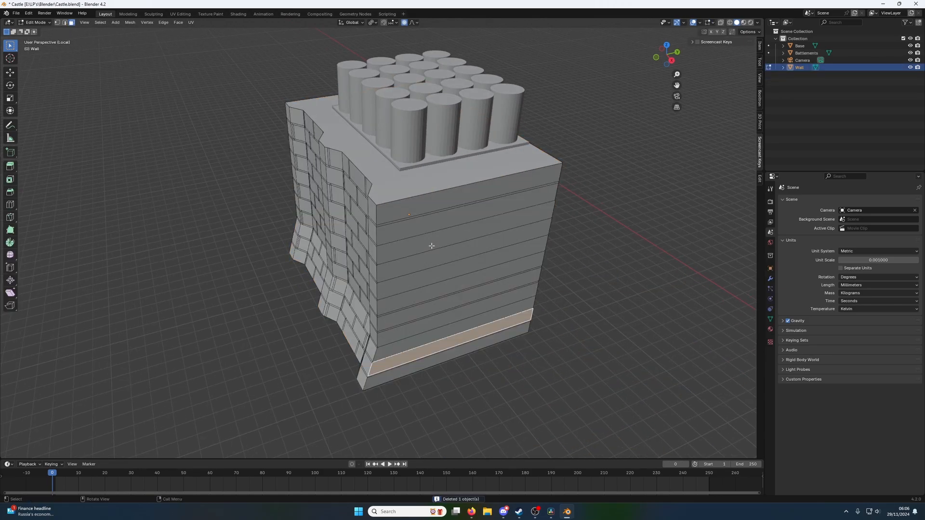
{"action": "scroll", "coordinate": [427, 231], "scroll_direction": "up", "scroll_amount": 4}
{"action": "scroll", "coordinate": [410, 230], "scroll_direction": "down", "scroll_amount": 5}
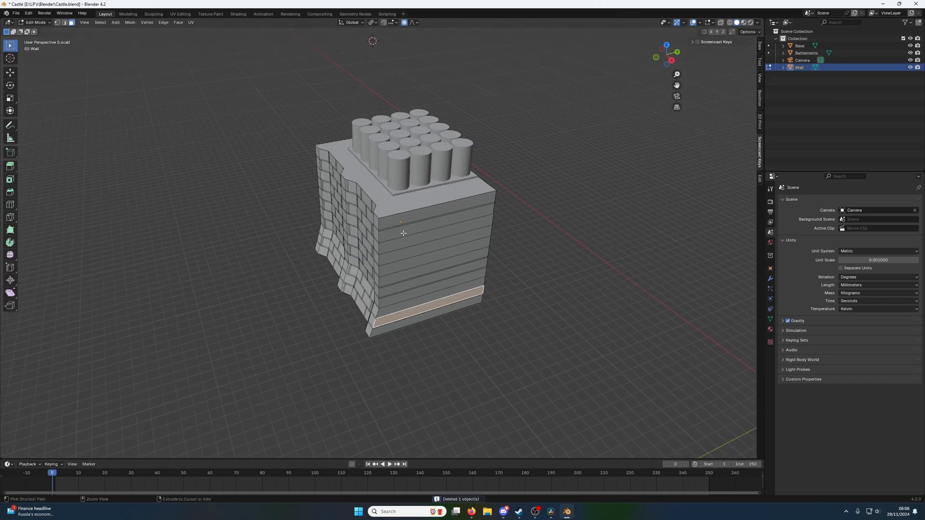
Step back through the undo history to restore the deleted duplicate wall and the mortar joint selection.
{"action": "left_click", "coordinate": [29, 13]}
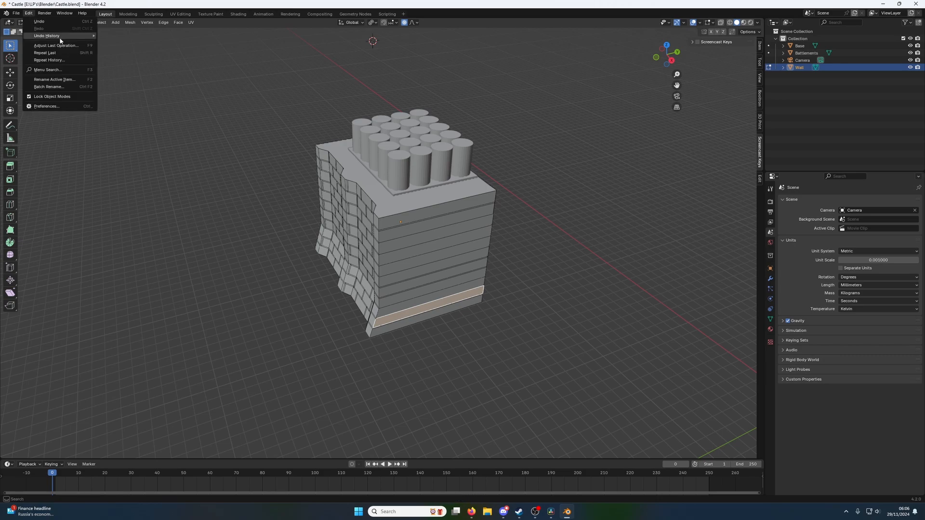
{"action": "mouse_move", "coordinate": [66, 38]}
{"action": "left_click", "coordinate": [115, 75]}
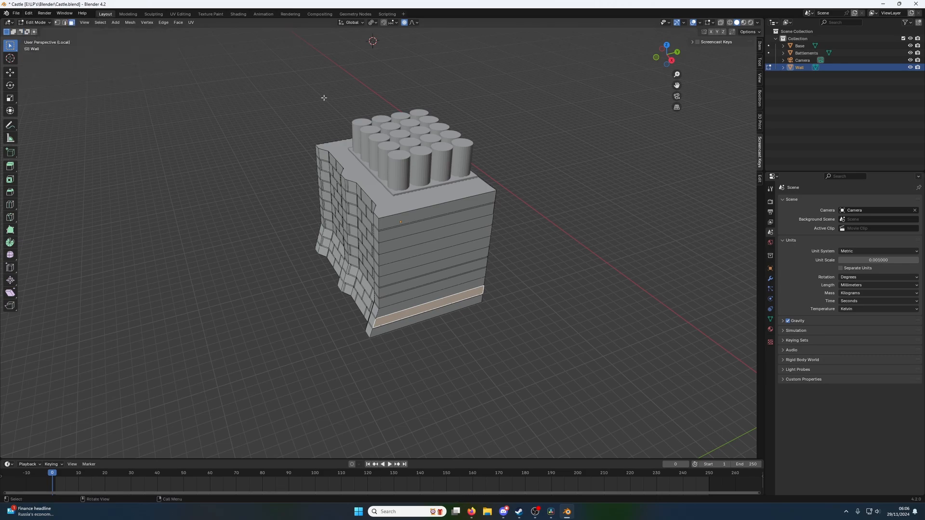
{"action": "scroll", "coordinate": [370, 190], "scroll_direction": "up", "scroll_amount": 4}
{"action": "scroll", "coordinate": [368, 192], "scroll_direction": "down", "scroll_amount": 4}
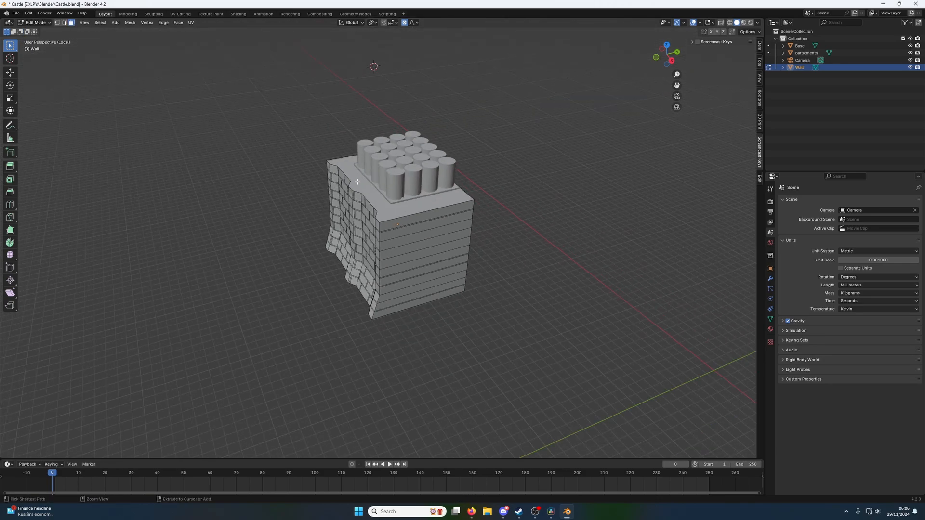
{"action": "key", "text": "Tab"}
{"action": "left_click", "coordinate": [364, 207]}
{"action": "key", "text": "Tab"}
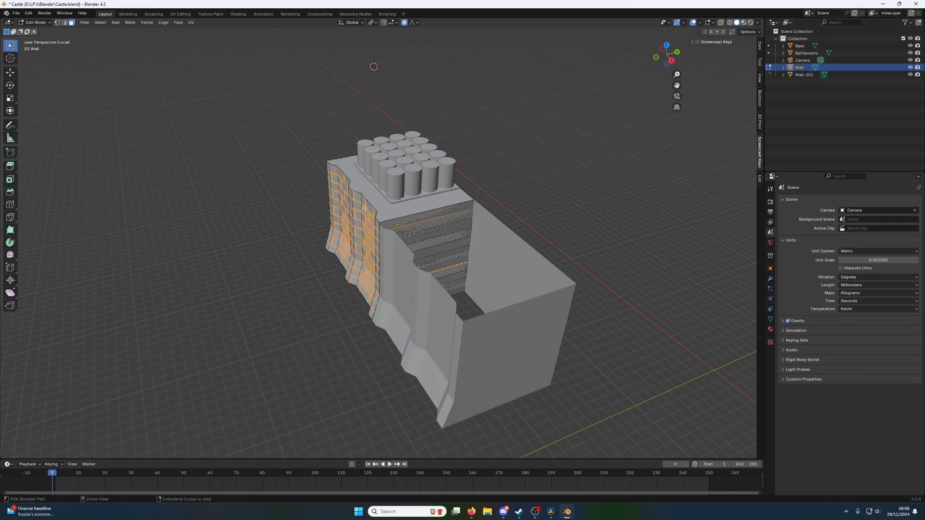
Deselect the remaining brick faces in the second flat panel and on the adjoining buttress side, keeping its mortar joints selected.
{"action": "middle_click_drag", "start_coordinate": [365, 208], "coordinate": [474, 140]}
{"action": "scroll", "coordinate": [406, 210], "scroll_direction": "up", "scroll_amount": 4}
{"action": "scroll", "coordinate": [406, 210], "scroll_direction": "down", "scroll_amount": 5}
{"action": "scroll", "coordinate": [474, 140], "scroll_direction": "up", "scroll_amount": 5}
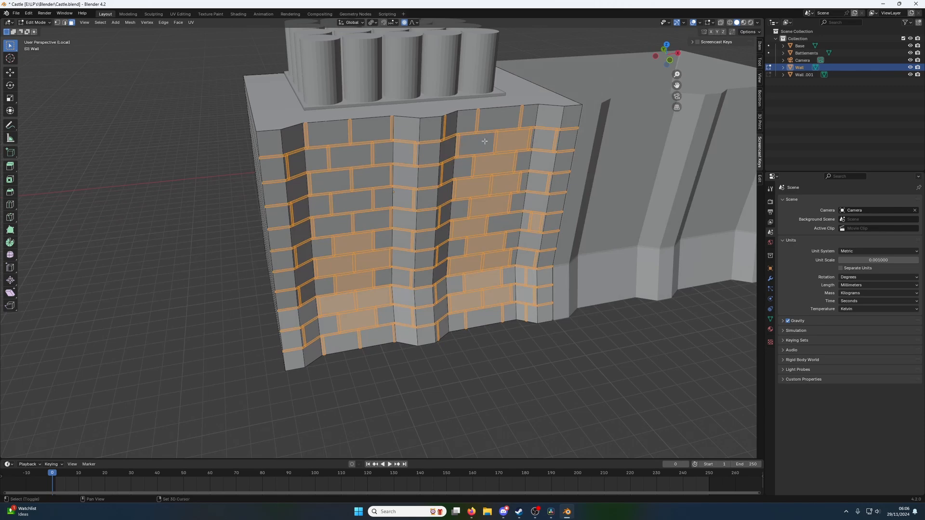
{"action": "left_click", "coordinate": [505, 165], "text": "shift"}
{"action": "left_click", "coordinate": [505, 183], "text": "shift"}
{"action": "left_click", "coordinate": [473, 187], "text": "shift"}
{"action": "left_click", "coordinate": [489, 206], "text": "shift"}
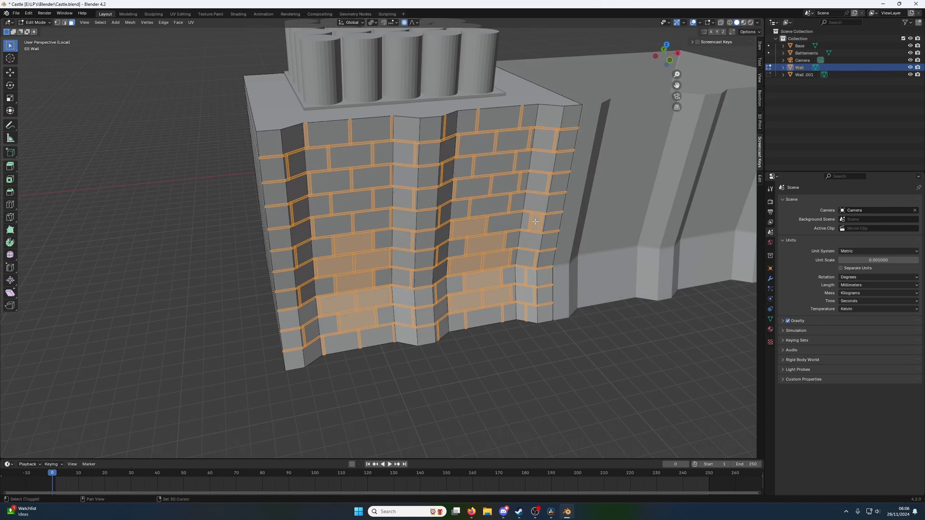
{"action": "left_click", "coordinate": [535, 222], "text": "shift"}
{"action": "left_click", "coordinate": [473, 227], "text": "shift"}
{"action": "left_click", "coordinate": [486, 244], "text": "shift"}
{"action": "left_click", "coordinate": [496, 259], "text": "shift"}
{"action": "left_click", "coordinate": [466, 264], "text": "shift"}
{"action": "left_click", "coordinate": [483, 280], "text": "shift"}
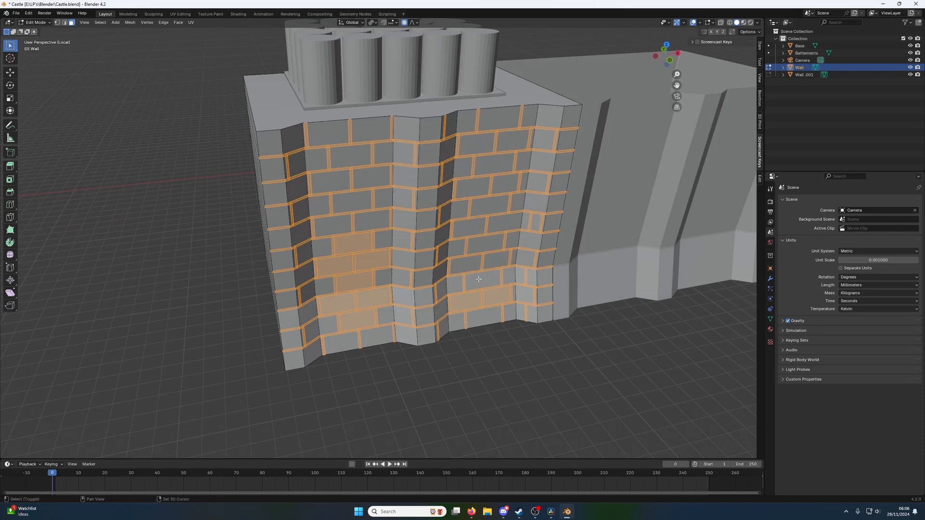
{"action": "left_click", "coordinate": [497, 296], "text": "shift"}
{"action": "left_click", "coordinate": [471, 299], "text": "shift"}
Deselect the remaining brick faces in the lower half of the first flat panel, keeping its mortar joints selected.
{"action": "left_click", "coordinate": [357, 320], "text": "shift"}
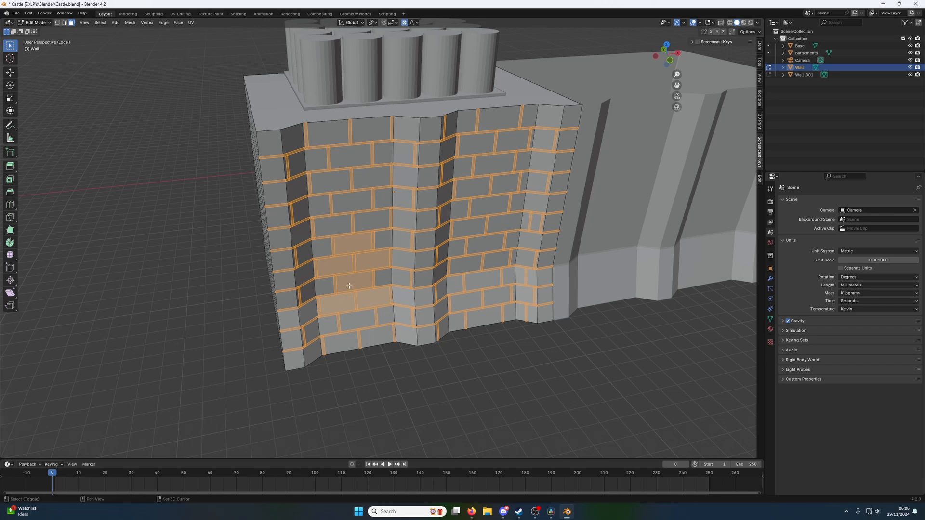
{"action": "left_click", "coordinate": [353, 282], "text": "shift"}
{"action": "left_click", "coordinate": [341, 304], "text": "shift"}
{"action": "left_click", "coordinate": [373, 297], "text": "shift"}
{"action": "left_click", "coordinate": [345, 273], "text": "shift"}
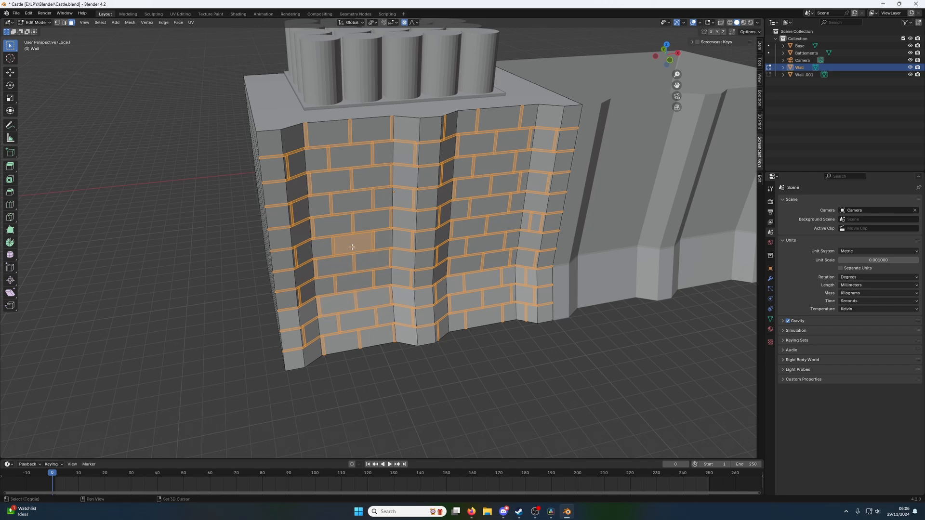
{"action": "left_click", "coordinate": [353, 248], "text": "shift"}
Delete the duplicate wall object and return to editing the main wall's mesh.
{"action": "key", "text": "Tab"}
{"action": "left_click", "coordinate": [670, 140]}
{"action": "key", "text": "Delete"}
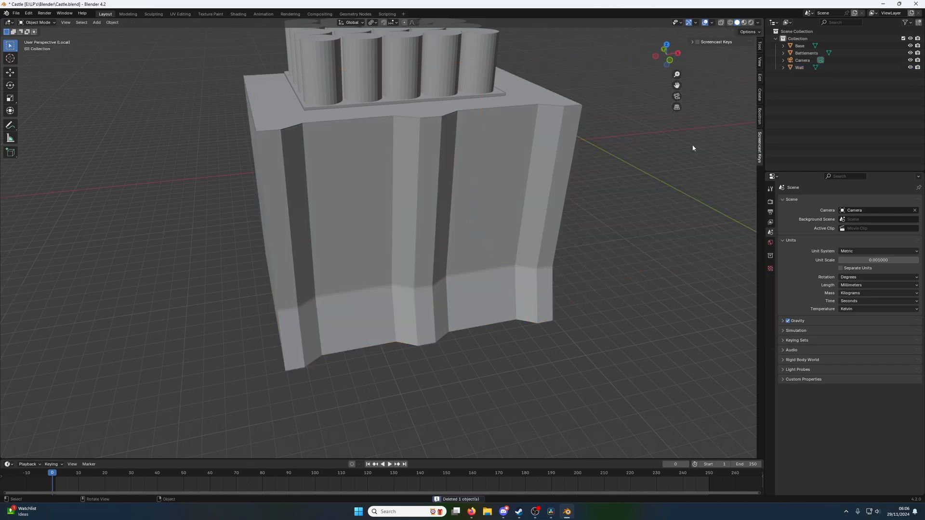
{"action": "left_click", "coordinate": [463, 197]}
{"action": "key", "text": "Tab"}
Deselect the stray beveled faces near the upper corner of the wall's back using circle select.
{"action": "mouse_move", "coordinate": [429, 186]}
{"action": "middle_mouse_down"}
{"action": "mouse_move", "coordinate": [439, 198]}
{"action": "mouse_move", "coordinate": [440, 175]}
{"action": "mouse_move", "coordinate": [491, 340]}
{"action": "middle_mouse_up"}
{"action": "key", "text": "c"}
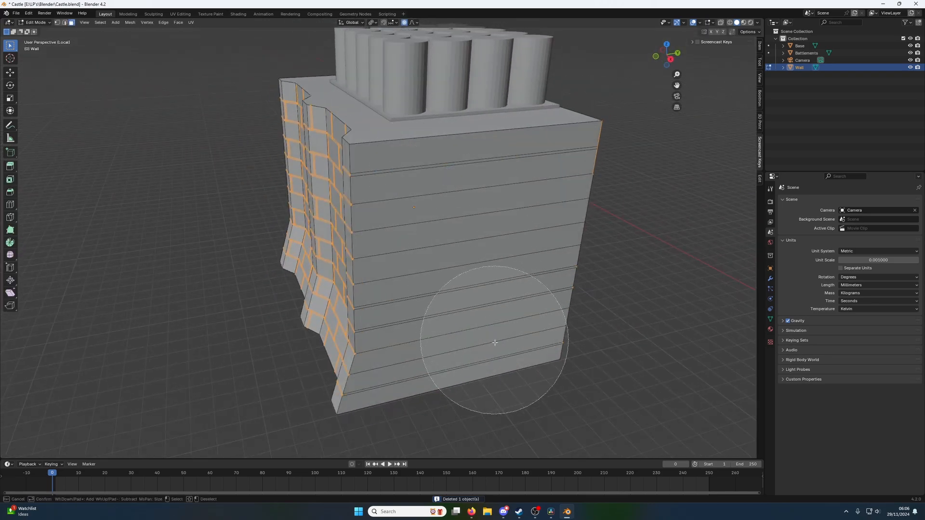
{"action": "key", "text": "Escape"}
{"action": "middle_click_drag", "start_coordinate": [615, 306], "coordinate": [515, 293]}
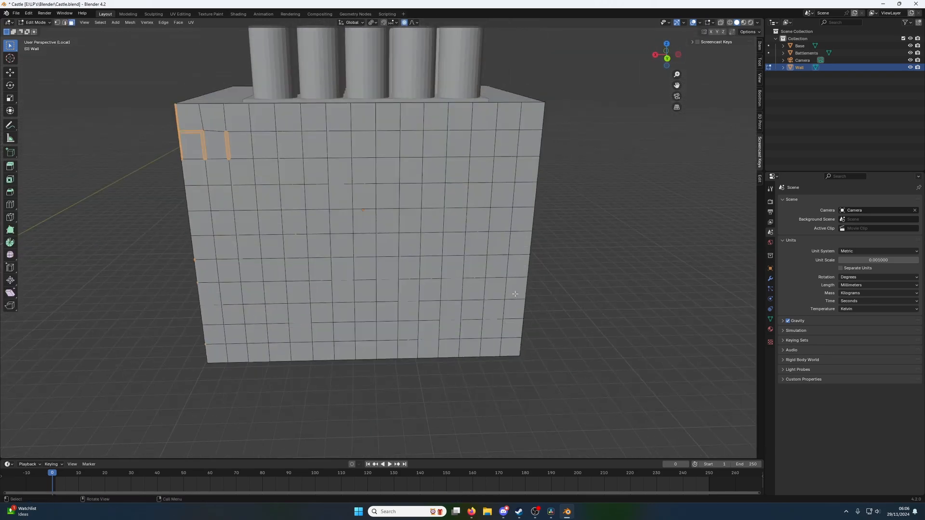
{"action": "key", "text": "c"}
{"action": "middle_click", "coordinate": [239, 183]}
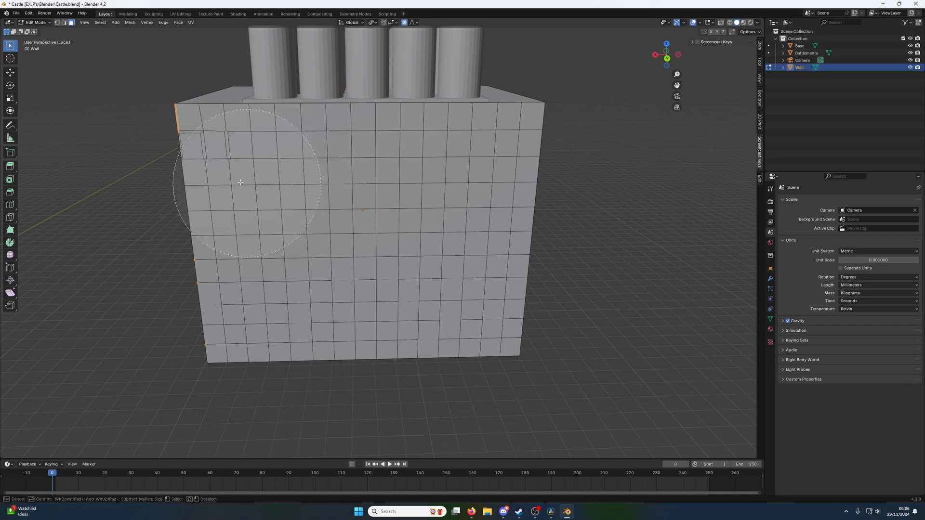
{"action": "key", "text": "Escape"}
Move the selected mortar joint faces about 0.3 mm along the Y axis into the wall.
{"action": "mouse_move", "coordinate": [207, 170]}
{"action": "middle_mouse_down"}
{"action": "mouse_move", "coordinate": [161, 173]}
{"action": "mouse_move", "coordinate": [247, 172]}
{"action": "mouse_move", "coordinate": [254, 255]}
{"action": "middle_mouse_up"}
{"action": "key", "text": "g"}
{"action": "key", "text": "y"}
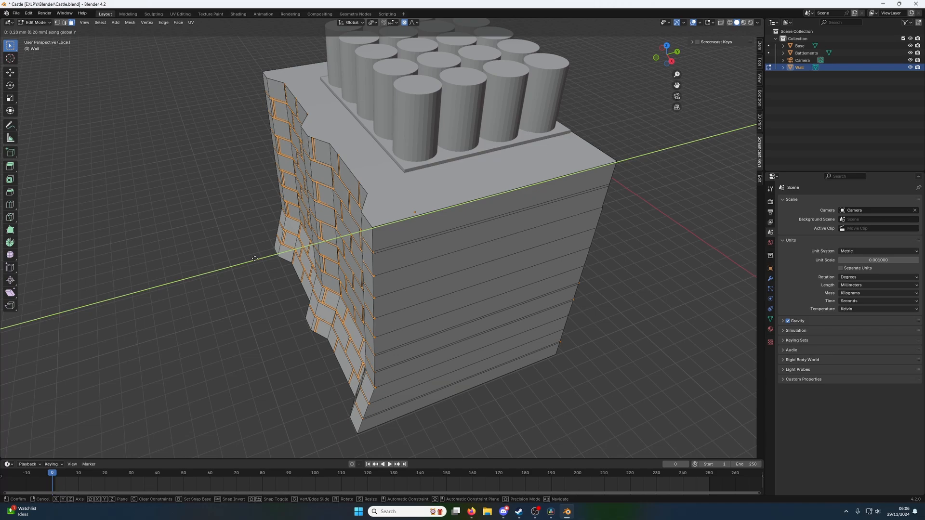
{"action": "left_click", "coordinate": [255, 255]}
Inspect the wall's back and side in Object Mode and return to editing its mesh.
{"action": "middle_click_drag", "start_coordinate": [256, 255], "coordinate": [187, 231]}
{"action": "key", "text": "Tab"}
{"action": "scroll", "coordinate": [345, 229], "scroll_direction": "up", "scroll_amount": 3}
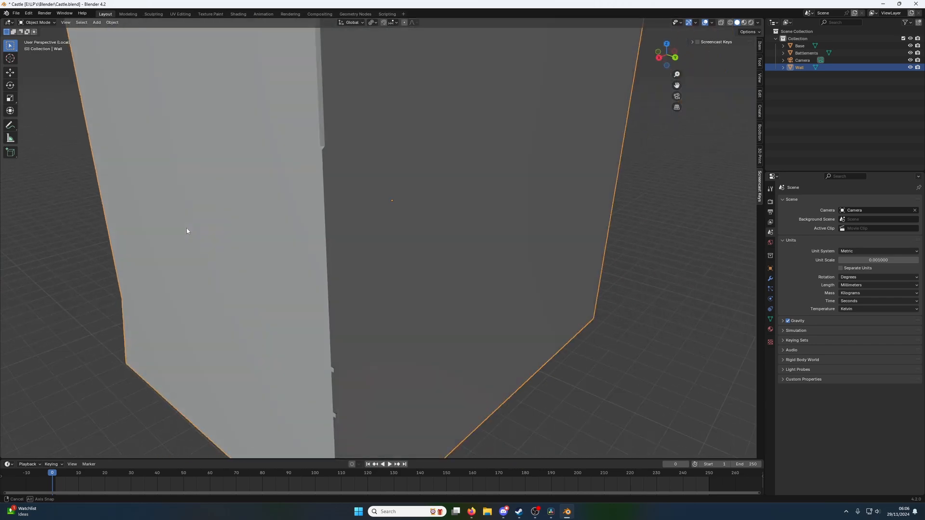
{"action": "scroll", "coordinate": [341, 224], "scroll_direction": "down", "scroll_amount": 5}
{"action": "key", "text": "Tab"}
{"action": "scroll", "coordinate": [346, 228], "scroll_direction": "up", "scroll_amount": 2}
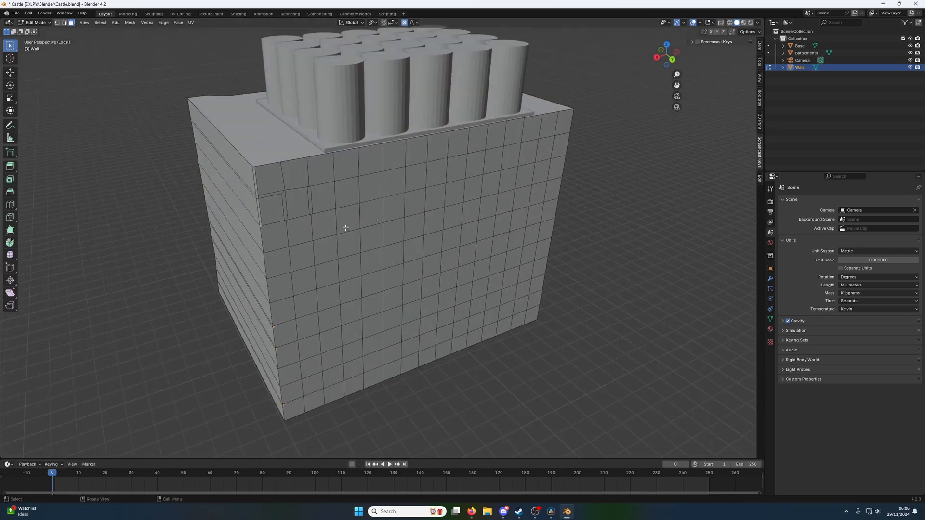
{"action": "middle_click_drag", "start_coordinate": [346, 228], "coordinate": [291, 200]}
Dissolve the stray horizontal edge beneath the upper corner face on the wall's back.
{"action": "left_click", "coordinate": [293, 205]}
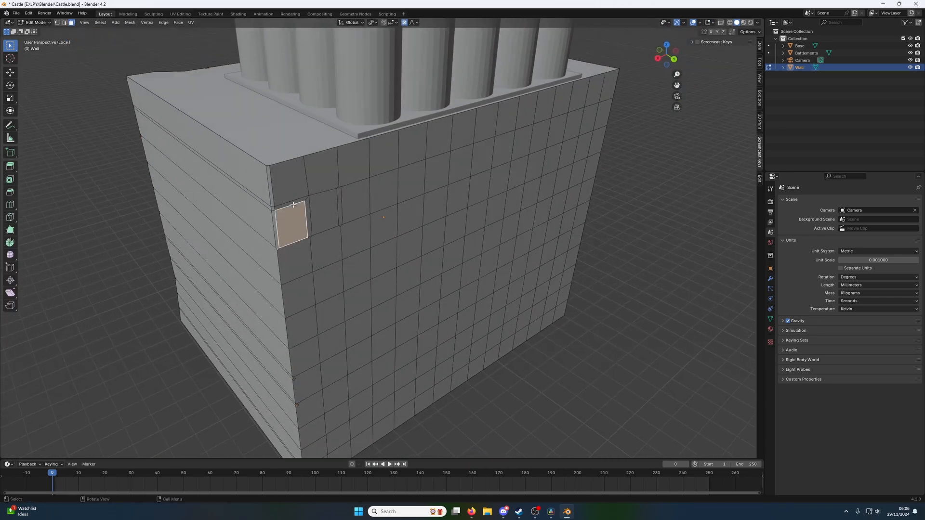
{"action": "key", "text": "2"}
{"action": "left_click", "coordinate": [294, 204]}
{"action": "scroll", "coordinate": [293, 214], "scroll_direction": "up", "scroll_amount": 2}
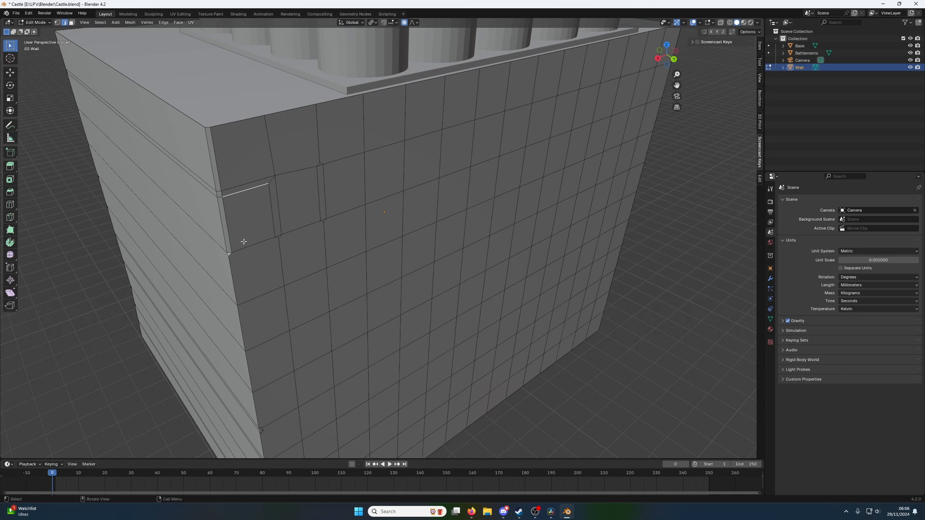
{"action": "right_click", "coordinate": [268, 190]}
{"action": "left_click", "coordinate": [250, 236]}
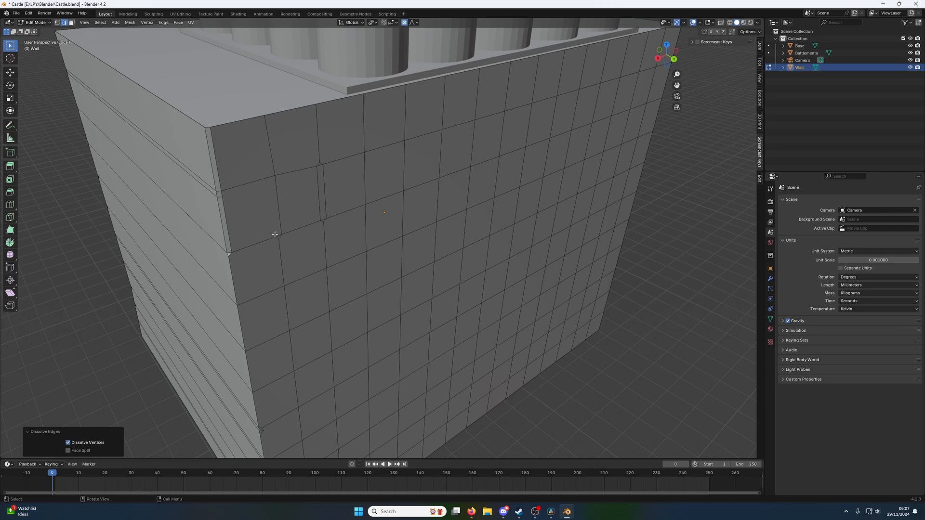
Dissolve the two stray vertices along the second horizontal grid line near the back's upper corner.
{"action": "key", "text": "1"}
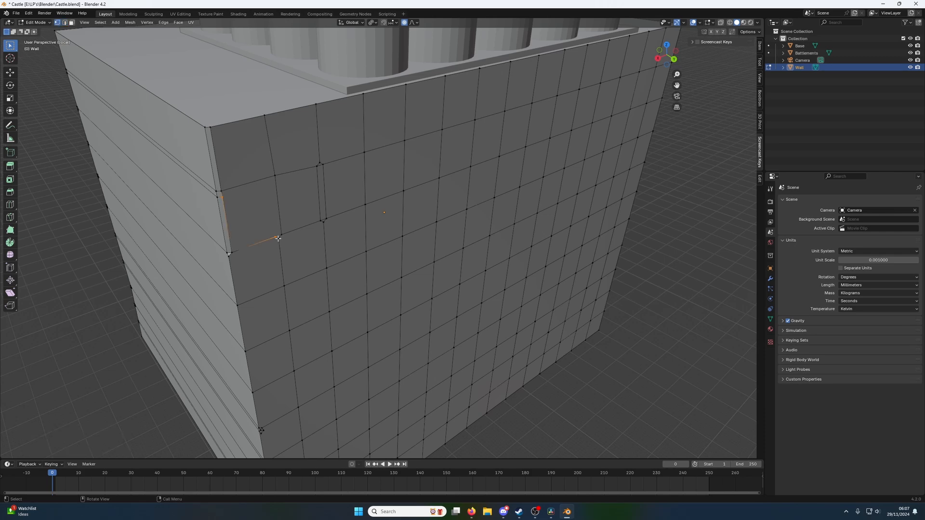
{"action": "right_click", "coordinate": [256, 229]}
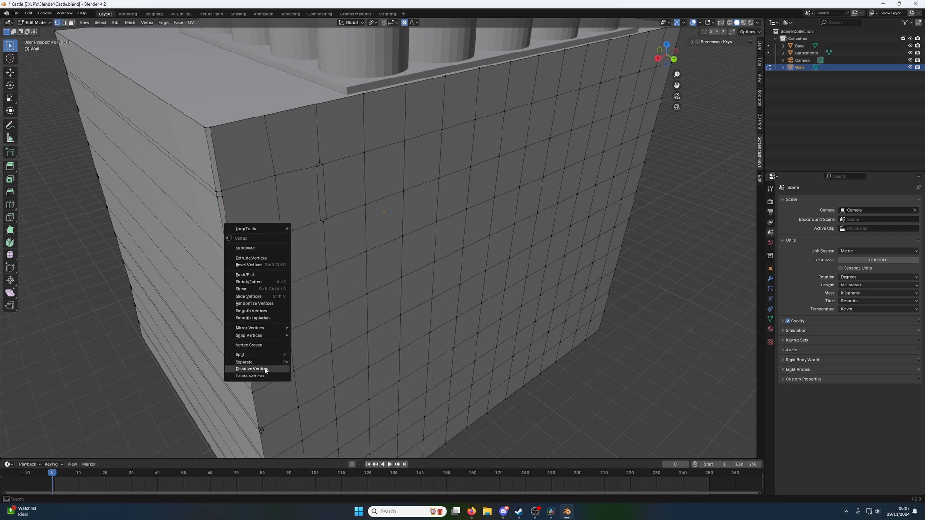
{"action": "left_click", "coordinate": [265, 370]}
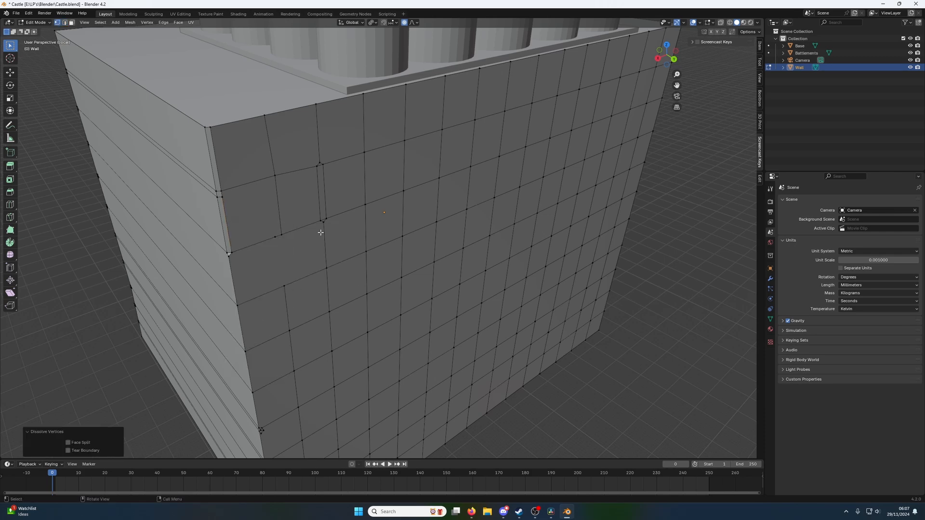
{"action": "left_click", "coordinate": [273, 236]}
{"action": "right_click", "coordinate": [274, 236]}
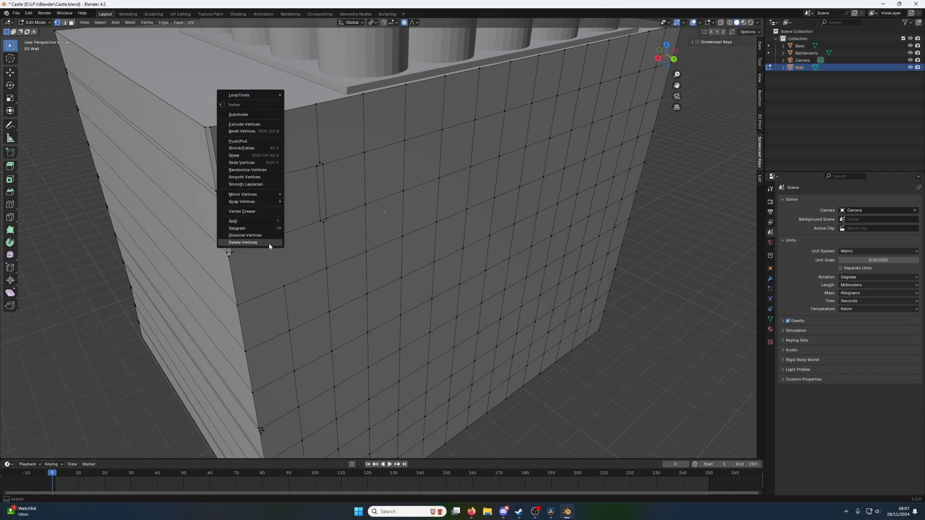
{"action": "left_click", "coordinate": [270, 236]}
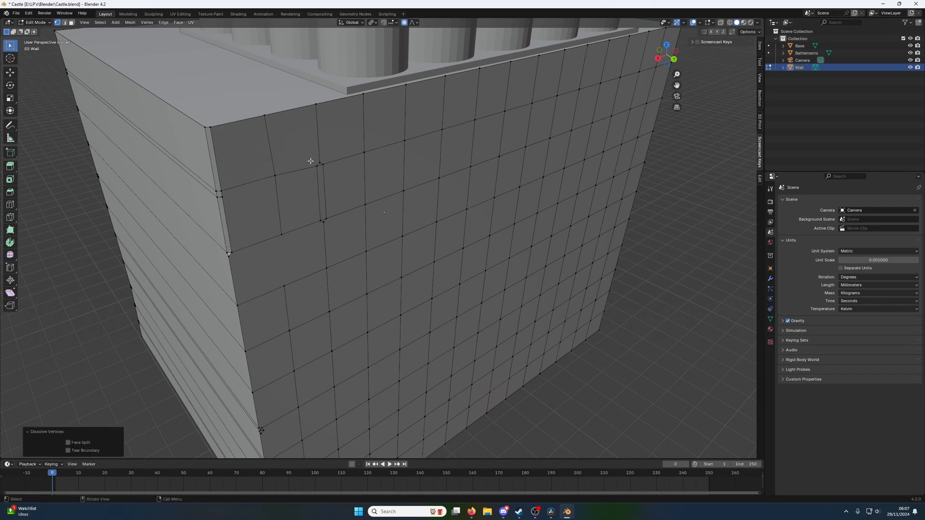
Dissolve the vertex clusters around the narrow beveled strip in the back's upper grid area.
{"action": "left_click_drag", "start_coordinate": [310, 161], "coordinate": [330, 237]}
{"action": "right_click", "coordinate": [330, 237]}
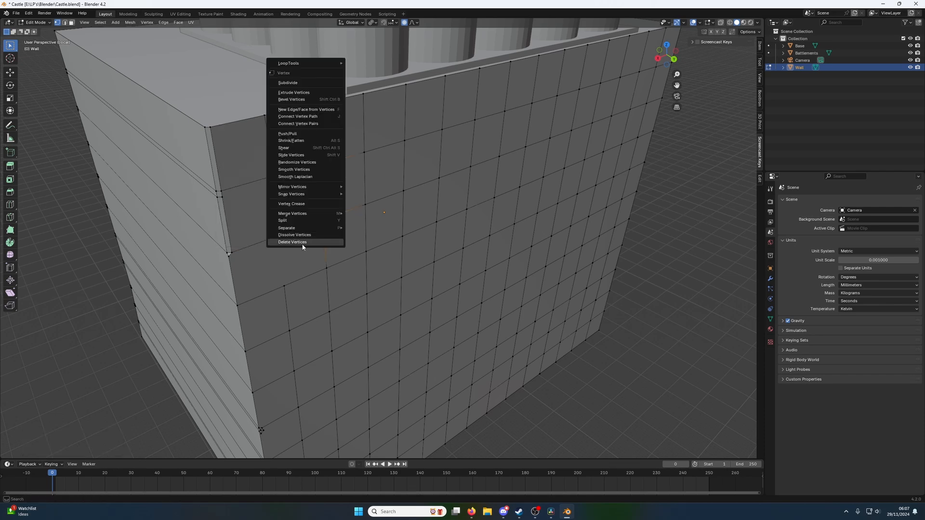
{"action": "left_click", "coordinate": [303, 235]}
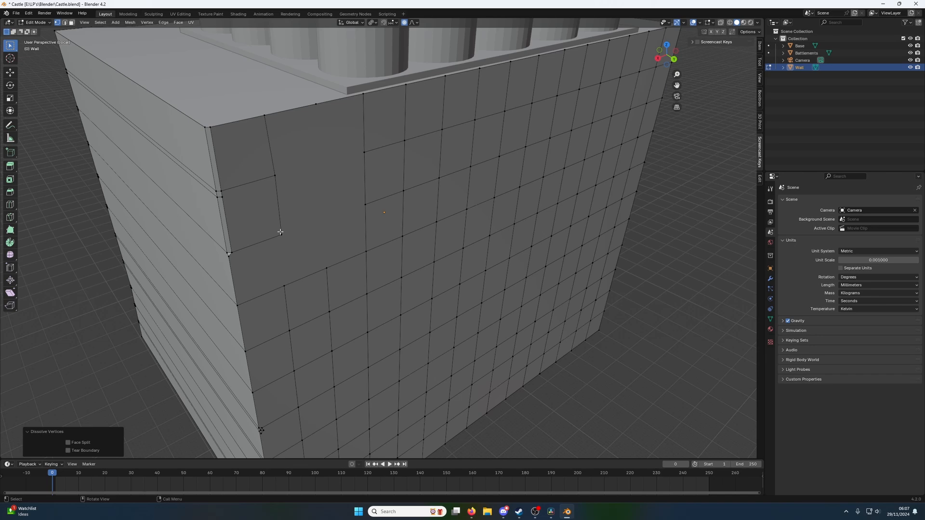
Knife-cut the missing horizontal edges across the gap in the back's upper grid, between the first and third vertical lines.
{"action": "key", "text": "k"}
{"action": "left_click", "coordinate": [275, 175]}
{"action": "left_click", "coordinate": [281, 233]}
{"action": "key", "text": "Return"}
{"action": "key", "text": "k"}
{"action": "left_click", "coordinate": [281, 235]}
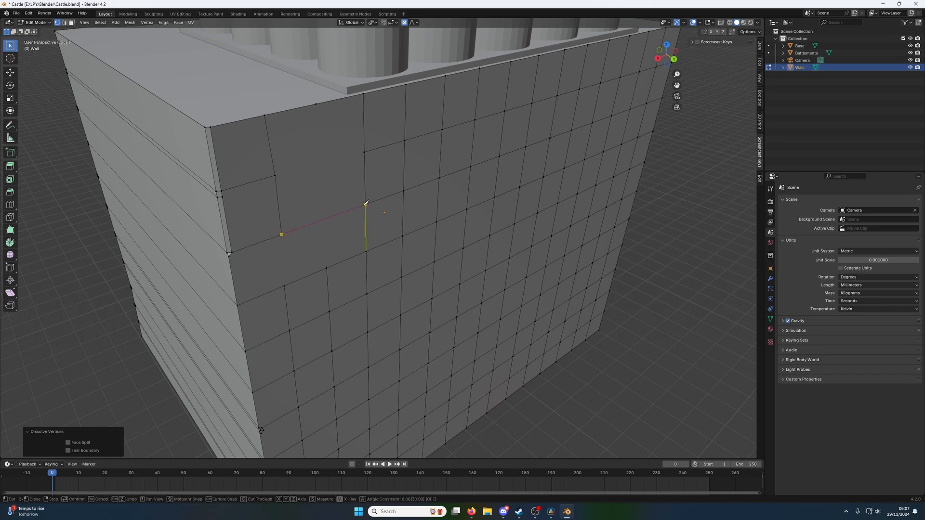
{"action": "left_click", "coordinate": [364, 206]}
{"action": "key", "text": "Return"}
{"action": "key", "text": "k"}
{"action": "left_click", "coordinate": [275, 175]}
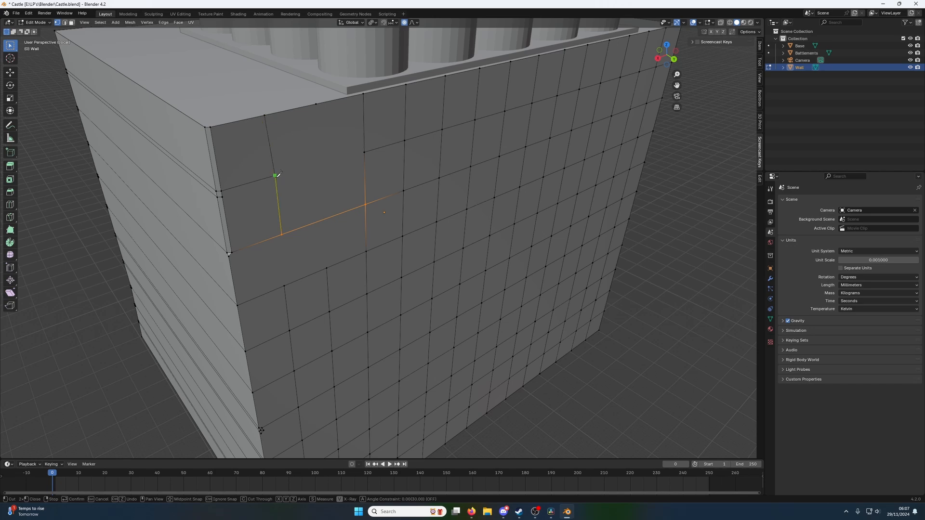
{"action": "left_click", "coordinate": [364, 152]}
{"action": "key", "text": "Return"}
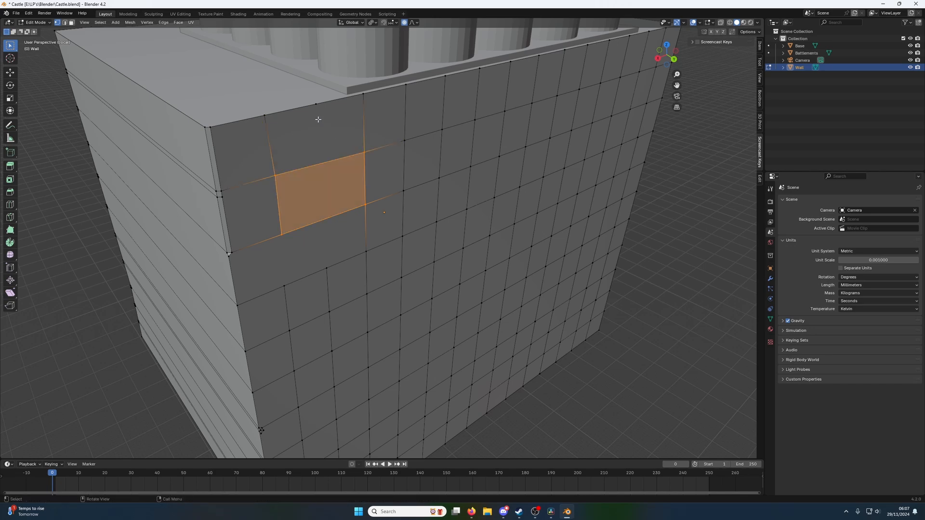
Knife-cut the missing vertical edges through the same gap, extending the first two grid columns down to the third horizontal line.
{"action": "key", "text": "k"}
{"action": "left_click", "coordinate": [315, 104]}
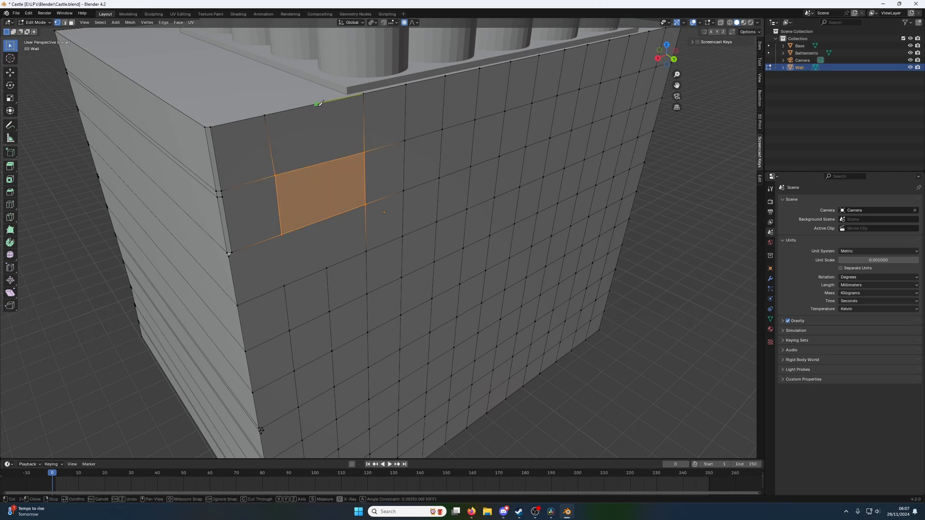
{"action": "left_click", "coordinate": [327, 269]}
{"action": "key", "text": "Return"}
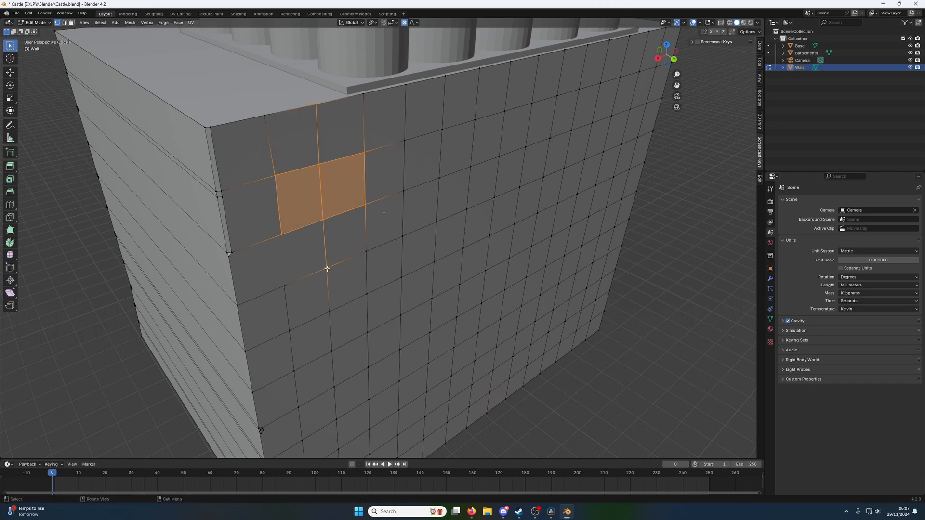
{"action": "key", "text": "k"}
{"action": "left_click", "coordinate": [284, 285]}
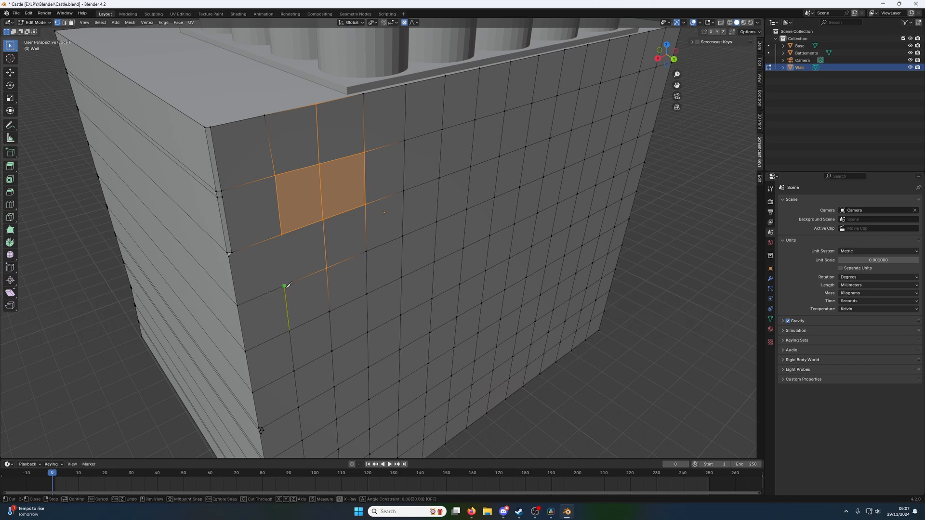
{"action": "left_click", "coordinate": [282, 234]}
{"action": "key", "text": "Return"}
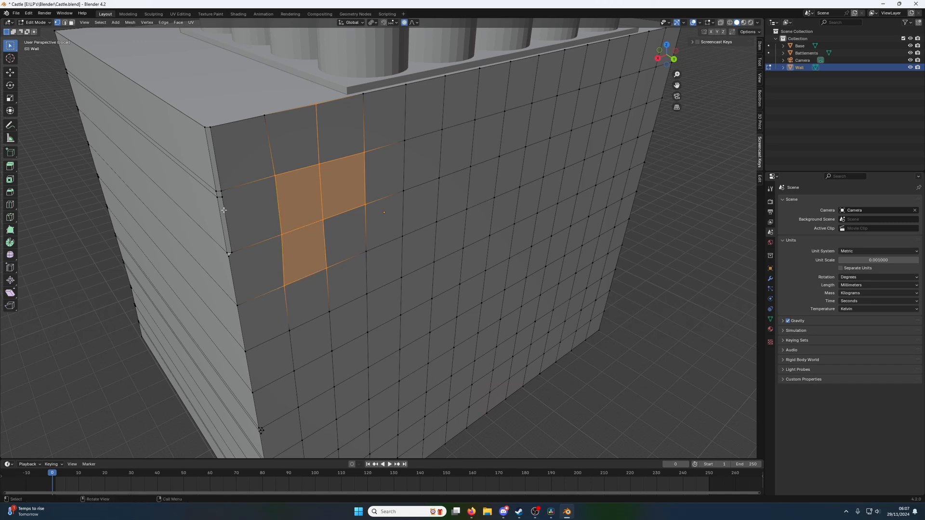
Merge the selected vertices at the top corner of the wall's back using Collapse.
{"action": "left_click_drag", "start_coordinate": [210, 121], "coordinate": [235, 252]}
{"action": "left_click", "coordinate": [205, 130]}
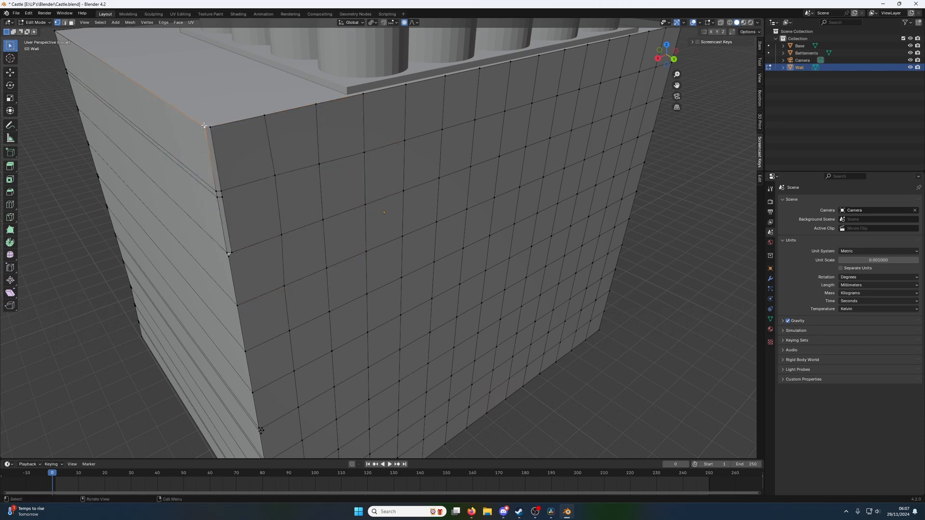
{"action": "key", "text": "ctrl+v"}
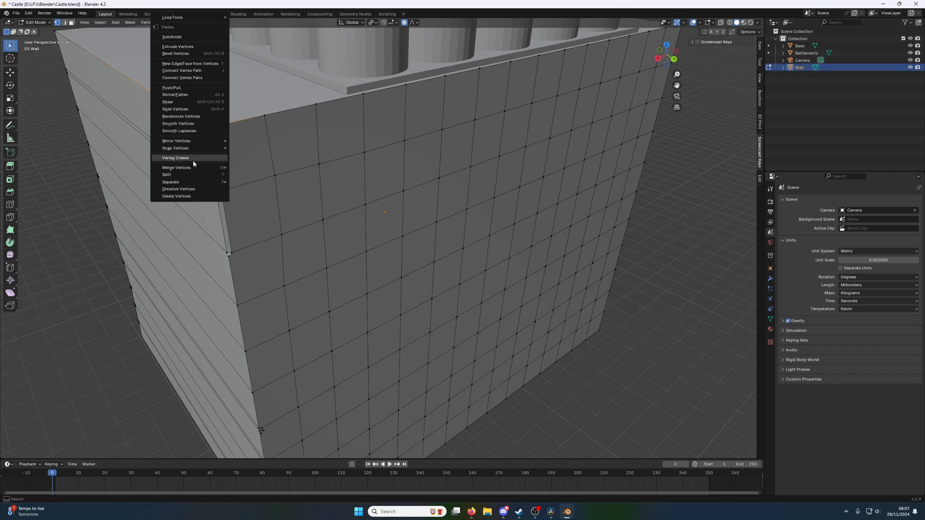
{"action": "key", "text": "Escape"}
{"action": "key", "text": "m"}
{"action": "left_click", "coordinate": [251, 208]}
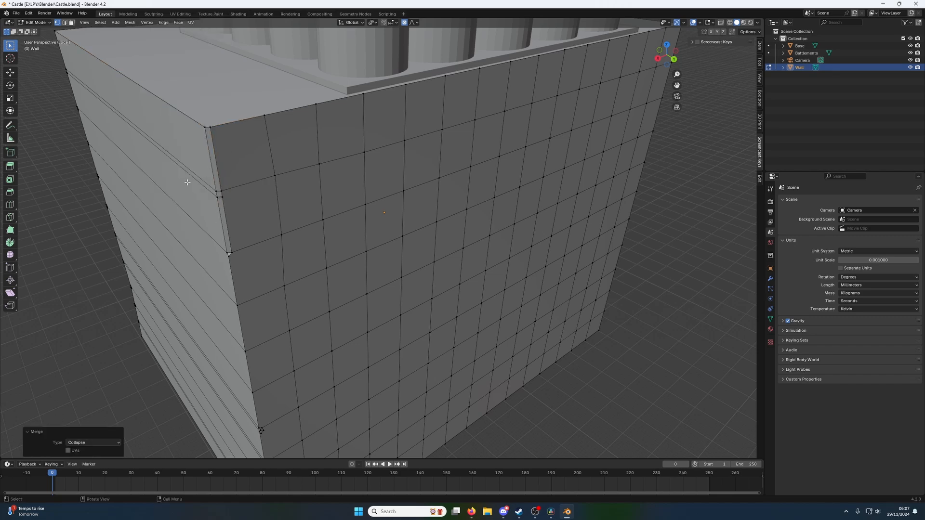
Merge the doubled vertices at the top corner and next two grid levels of the back's side edge, using Collapse.
{"action": "left_click_drag", "start_coordinate": [207, 124], "coordinate": [238, 263]}
{"action": "key", "text": "m"}
{"action": "left_click", "coordinate": [217, 148]}
{"action": "key", "text": "m"}
{"action": "left_click", "coordinate": [229, 195]}
{"action": "key", "text": "m"}
{"action": "left_click", "coordinate": [230, 206]}
{"action": "key", "text": "m"}
{"action": "left_click", "coordinate": [238, 263]}
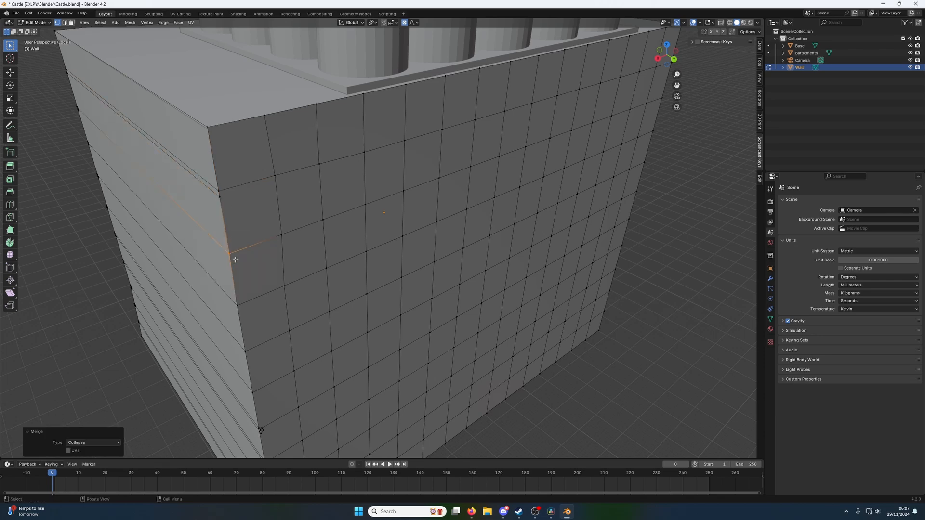
{"action": "middle_click_drag", "start_coordinate": [233, 259], "coordinate": [201, 169]}
{"action": "key", "text": "2"}
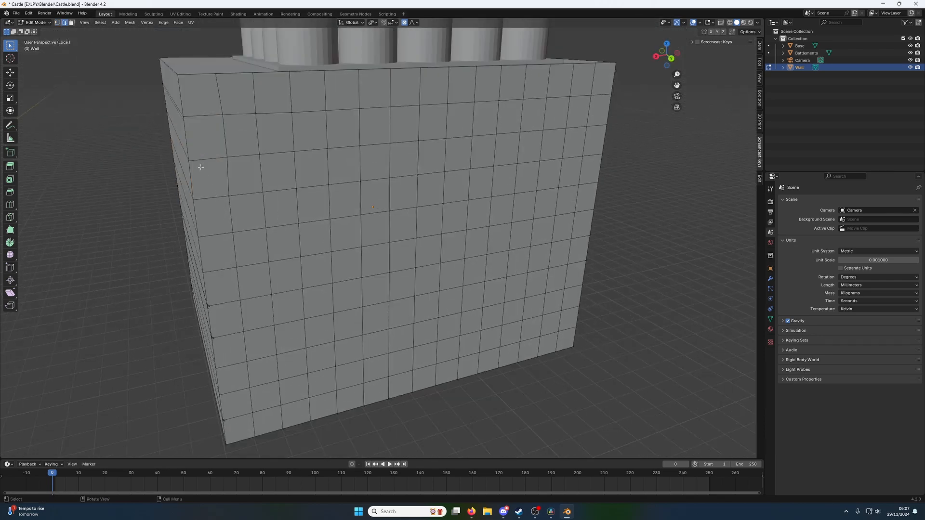
{"action": "left_click", "coordinate": [192, 140], "text": "alt"}
{"action": "middle_click_drag", "start_coordinate": [189, 107], "coordinate": [243, 130]}
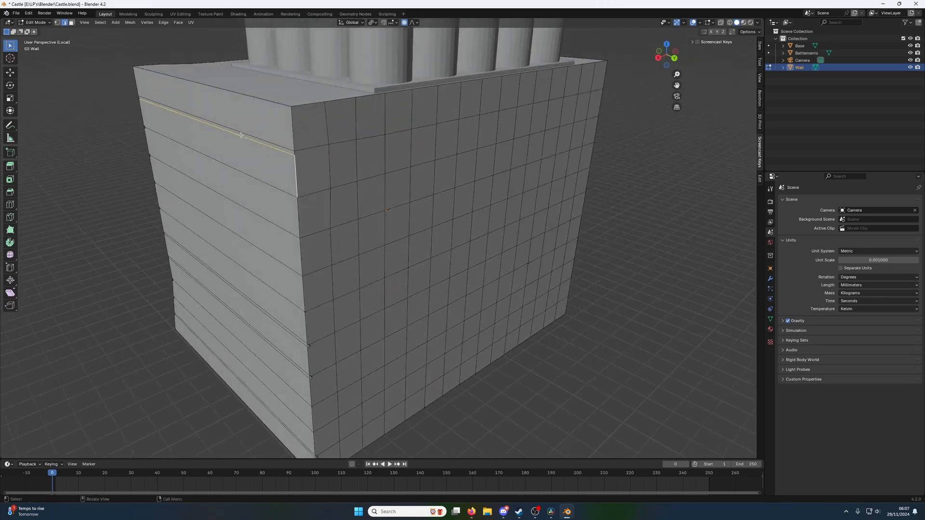
{"action": "key", "text": "1"}
{"action": "scroll", "coordinate": [251, 132], "scroll_direction": "down", "scroll_amount": 2}
{"action": "scroll", "coordinate": [251, 133], "scroll_direction": "up", "scroll_amount": 2}
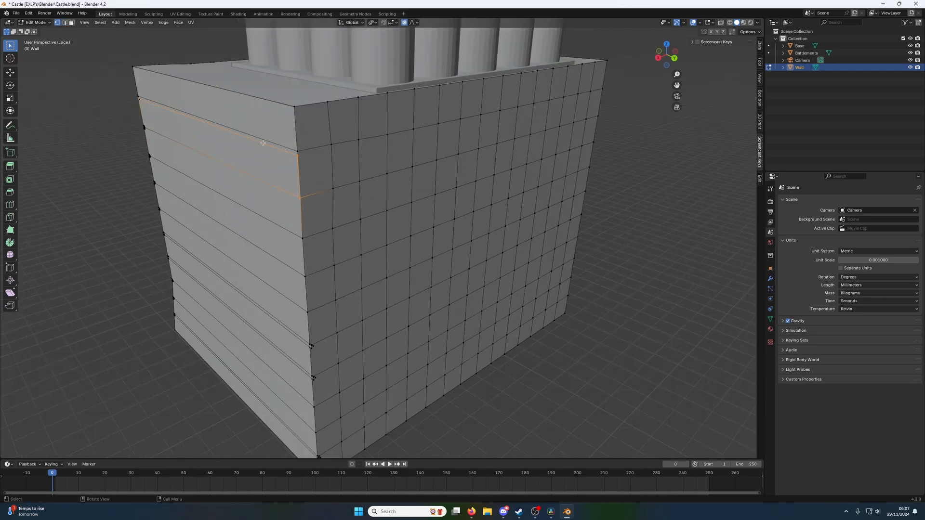
{"action": "key", "text": "alt+a"}
{"action": "key", "text": "2"}
{"action": "left_click", "coordinate": [259, 140]}
{"action": "key", "text": "1"}
Select all faces of the wall's first end, from top to bottom, and delete them.
{"action": "key", "text": "3"}
{"action": "left_click", "coordinate": [236, 117]}
{"action": "left_click", "coordinate": [259, 414], "text": "ctrl"}
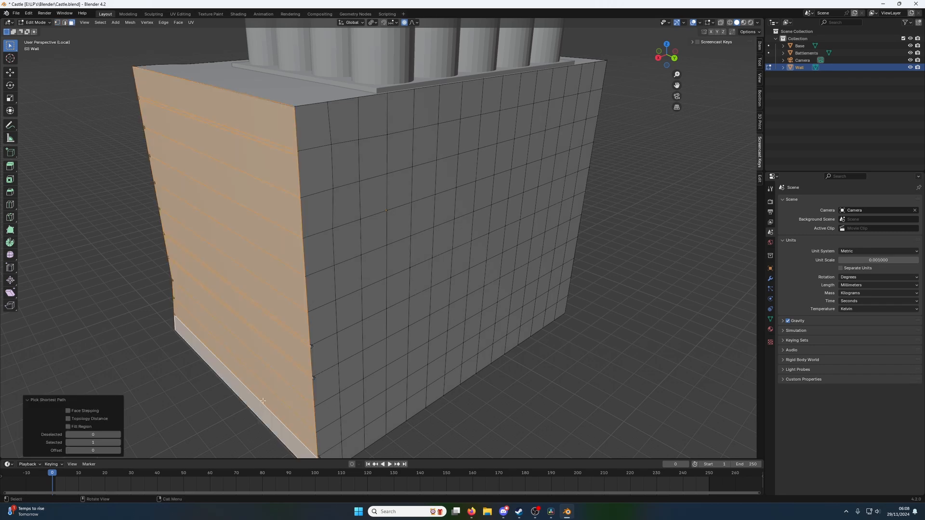
{"action": "key", "text": "x"}
{"action": "left_click", "coordinate": [265, 395]}
Delete all faces of the wall's opposite end, including the lowest one at the sloped foot.
{"action": "middle_click_drag", "start_coordinate": [262, 389], "coordinate": [300, 147]}
{"action": "left_click", "coordinate": [310, 84]}
{"action": "left_click", "coordinate": [337, 344], "text": "ctrl"}
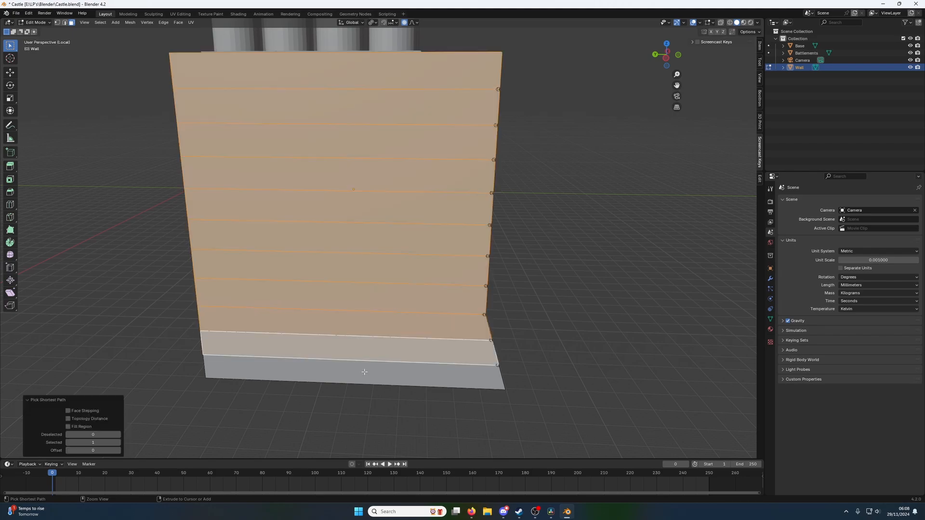
{"action": "left_click", "coordinate": [361, 368], "text": "ctrl"}
{"action": "key", "text": "x"}
{"action": "left_click", "coordinate": [363, 366]}
Merge the two stray vertex clusters on the lower part of the back's open side edge using Collapse.
{"action": "middle_click_drag", "start_coordinate": [363, 366], "coordinate": [300, 157]}
{"action": "key", "text": "2"}
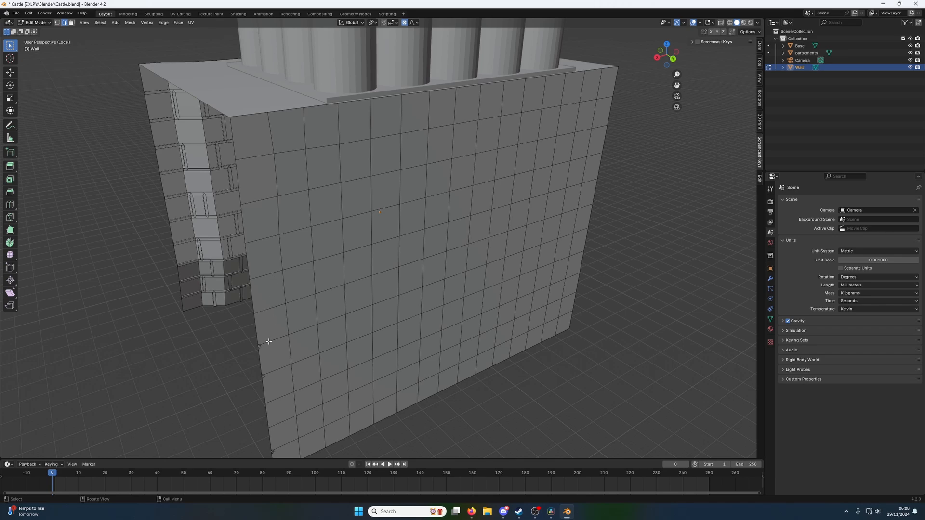
{"action": "scroll", "coordinate": [265, 345], "scroll_direction": "up", "scroll_amount": 3}
{"action": "key", "text": "1"}
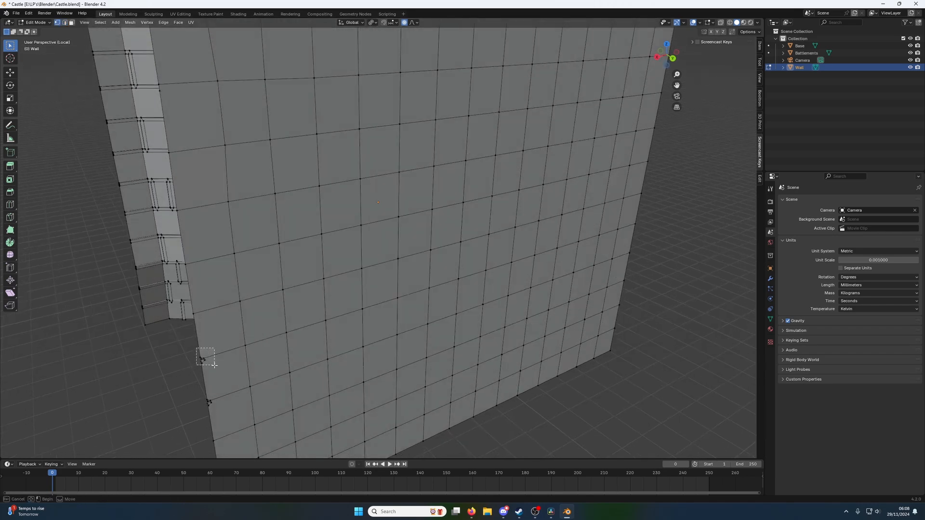
{"action": "left_click", "coordinate": [212, 362]}
{"action": "key", "text": "m"}
{"action": "left_click", "coordinate": [214, 366]}
{"action": "left_click_drag", "start_coordinate": [204, 376], "coordinate": [229, 426]}
{"action": "key", "text": "m"}
{"action": "left_click", "coordinate": [229, 425]}
Merge the vertex cluster just above the bottom corner of the back's open side edge using Collapse.
{"action": "scroll", "coordinate": [241, 362], "scroll_direction": "down", "scroll_amount": 4}
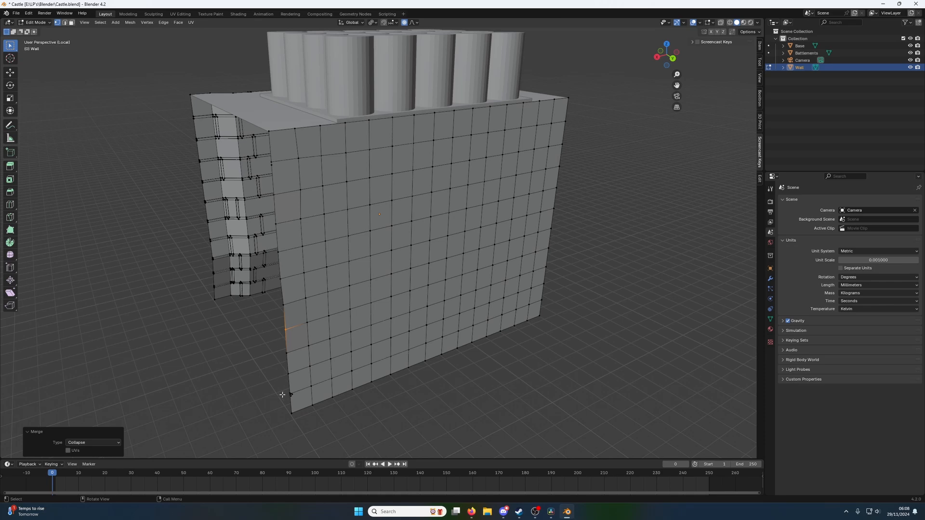
{"action": "left_click_drag", "start_coordinate": [282, 387], "coordinate": [297, 402]}
{"action": "key", "text": "m"}
{"action": "left_click", "coordinate": [297, 403]}
Straighten the back's open side edge by selecting its full height and scaling it to 0 along X.
{"action": "middle_click_drag", "start_coordinate": [305, 312], "coordinate": [294, 298]}
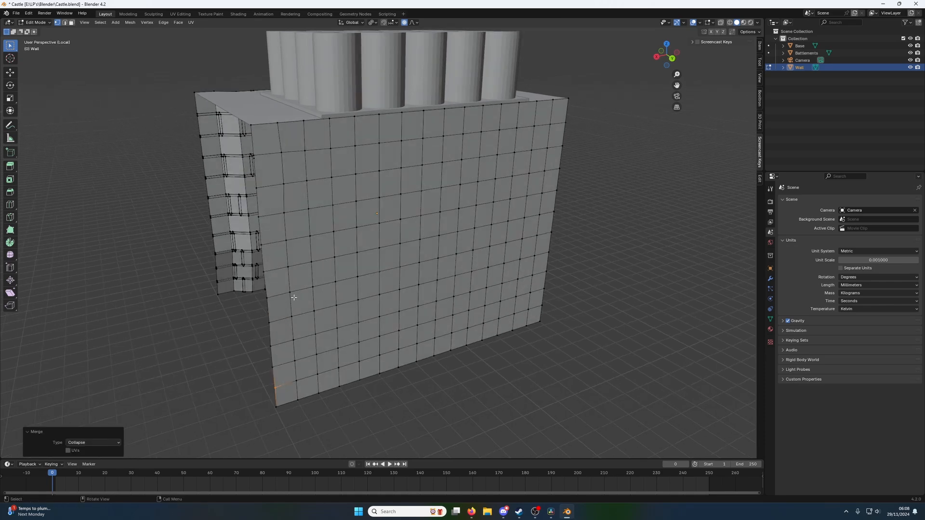
{"action": "key", "text": "2"}
{"action": "left_click", "coordinate": [257, 206], "text": "alt"}
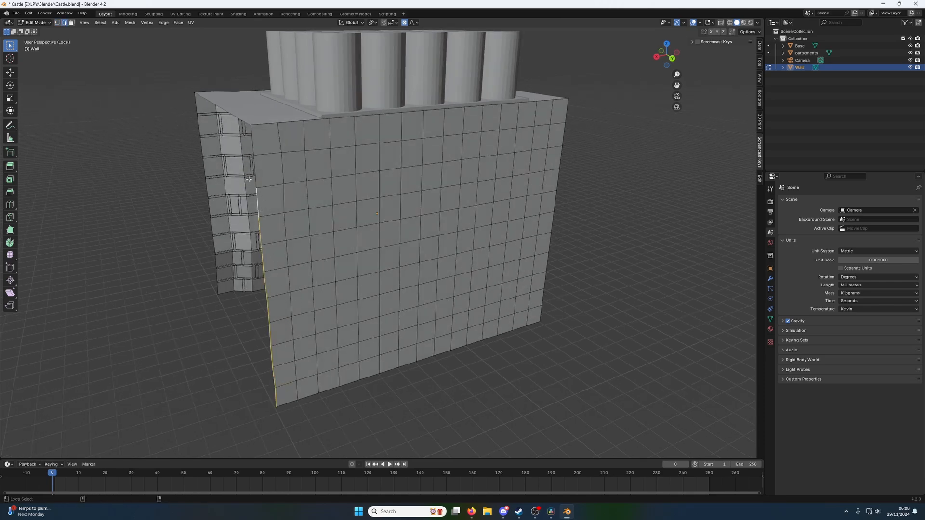
{"action": "left_click", "coordinate": [252, 154]}
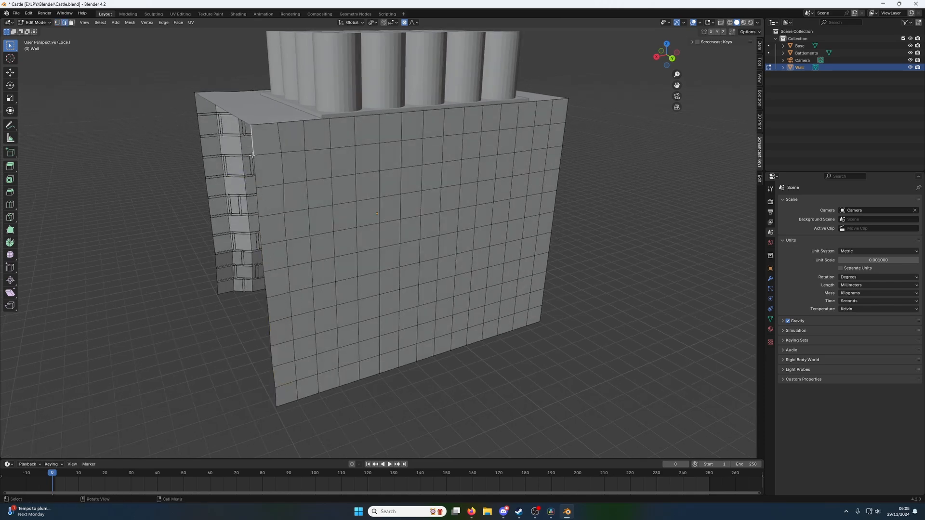
{"action": "left_click", "coordinate": [278, 401], "text": "ctrl"}
{"action": "key", "text": "g"}
{"action": "key", "text": "x"}
{"action": "key", "text": "0"}
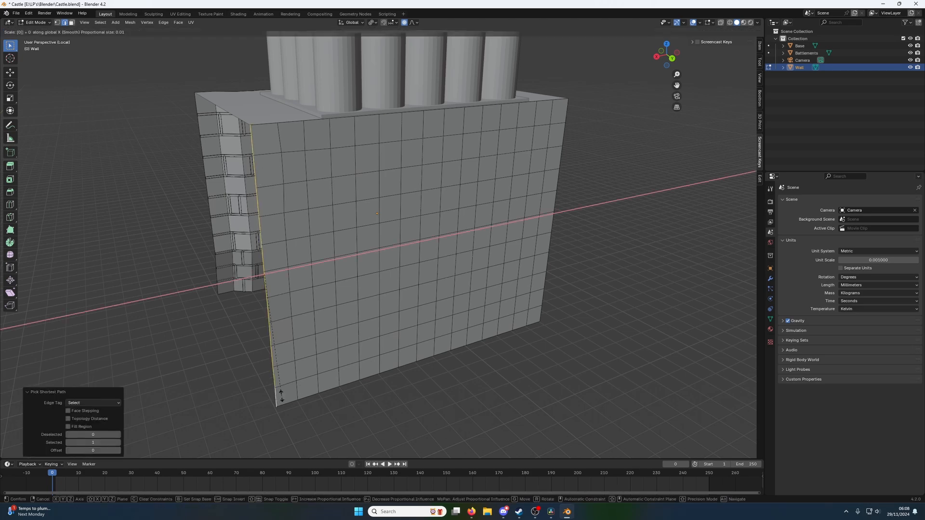
{"action": "key", "text": "Return"}
Straighten the vertical edge loop beside the back's open side edge by scaling it to 0 along X.
{"action": "left_click", "coordinate": [280, 232], "text": "alt"}
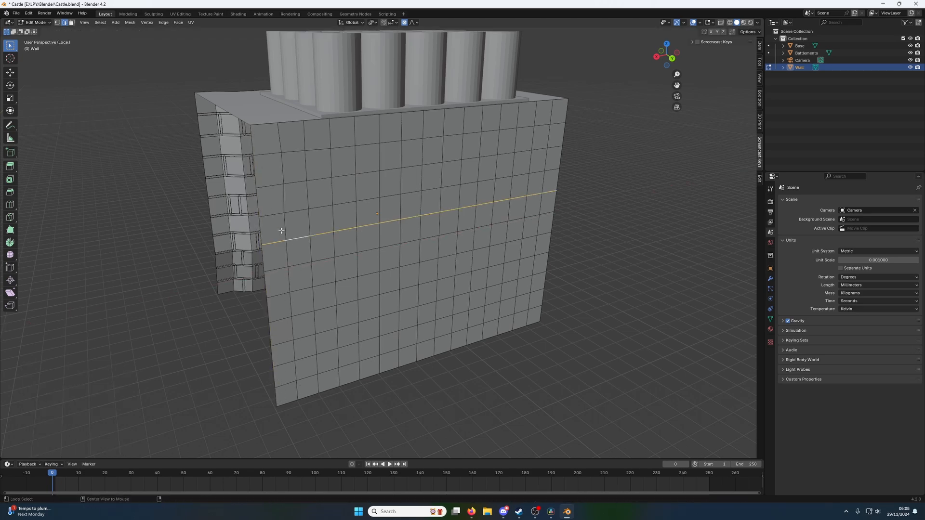
{"action": "left_click", "coordinate": [284, 230], "text": "alt"}
{"action": "key", "text": "s"}
{"action": "key", "text": "x"}
{"action": "key", "text": "0"}
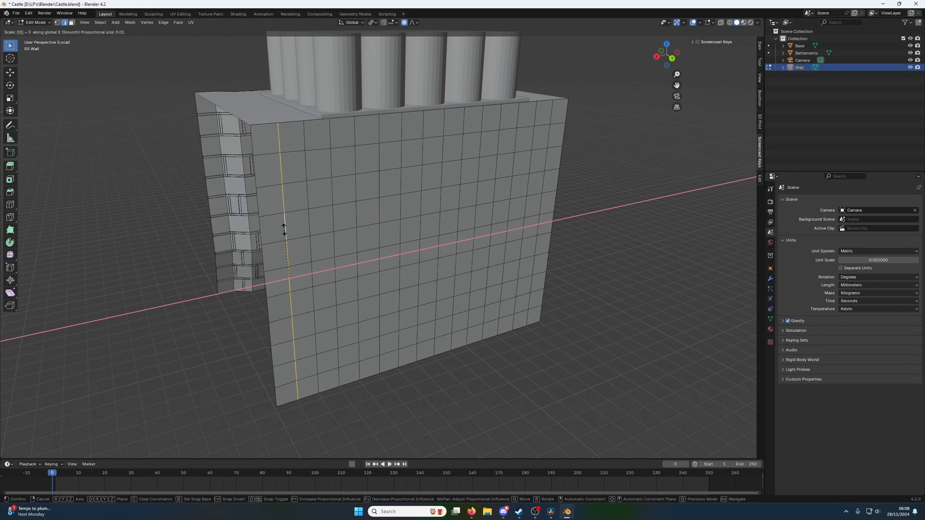
{"action": "key", "text": "Return"}
{"action": "right_click", "coordinate": [285, 229]}
Select the first three alternate vertical edges in the back's top row.
{"action": "scroll", "coordinate": [415, 162], "scroll_direction": "down", "scroll_amount": 2}
{"action": "middle_click_drag", "start_coordinate": [416, 161], "coordinate": [351, 155]}
{"action": "scroll", "coordinate": [396, 164], "scroll_direction": "up", "scroll_amount": 1}
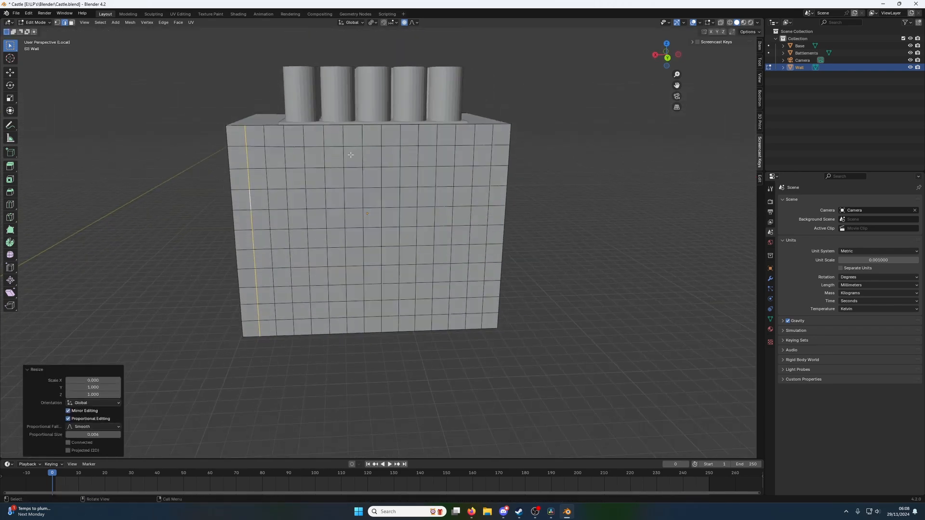
{"action": "left_click", "coordinate": [245, 139]}
{"action": "left_click", "coordinate": [332, 134], "text": "shift"}
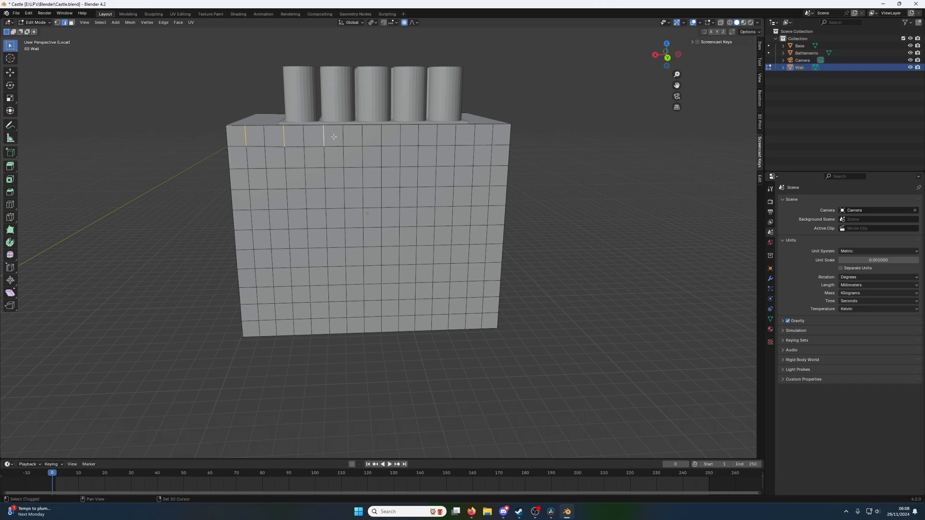
{"action": "middle_click_drag", "start_coordinate": [349, 137], "coordinate": [367, 278]}
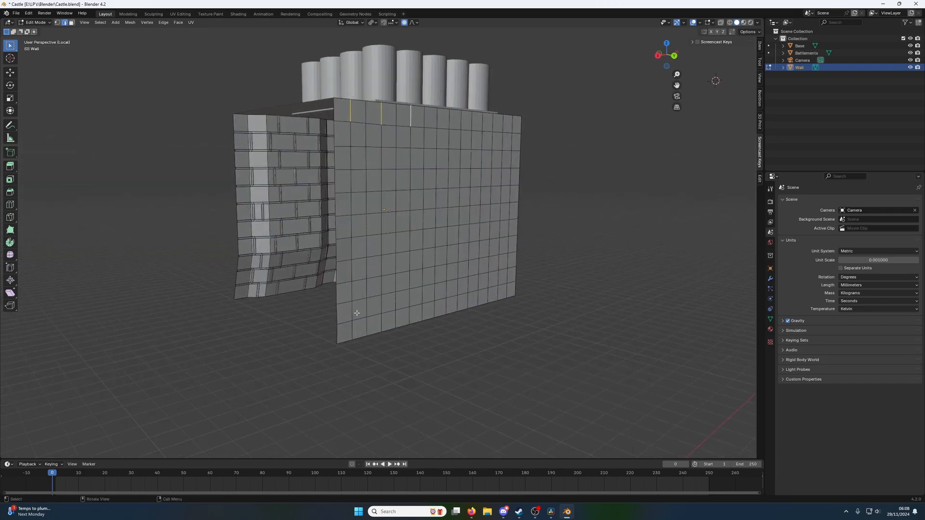
{"action": "scroll", "coordinate": [357, 316], "scroll_direction": "up", "scroll_amount": 1}
{"action": "middle_click_drag", "start_coordinate": [358, 320], "coordinate": [226, 268]}
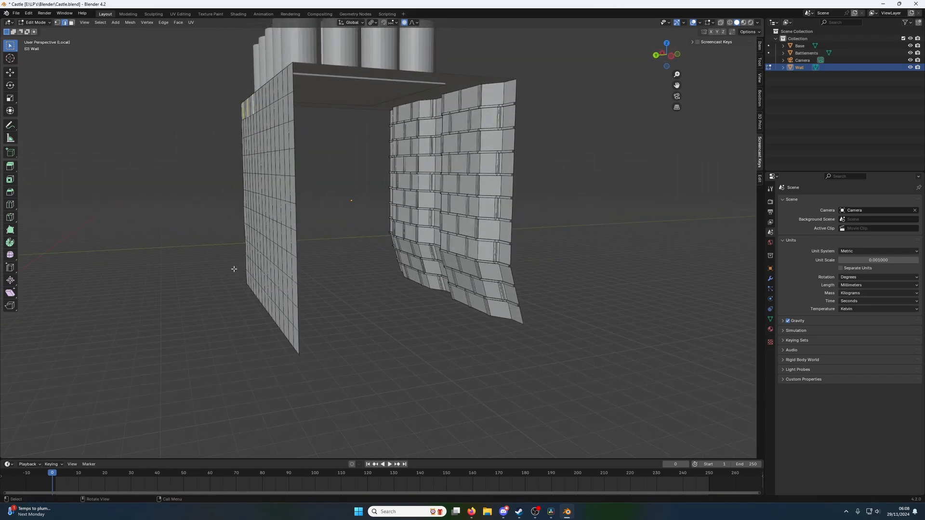
Try to move the back's bottom two vertex rows outward about 3.9 mm along Y, selecting through the mesh in side view.
{"action": "key", "text": "ctrl+KP_3"}
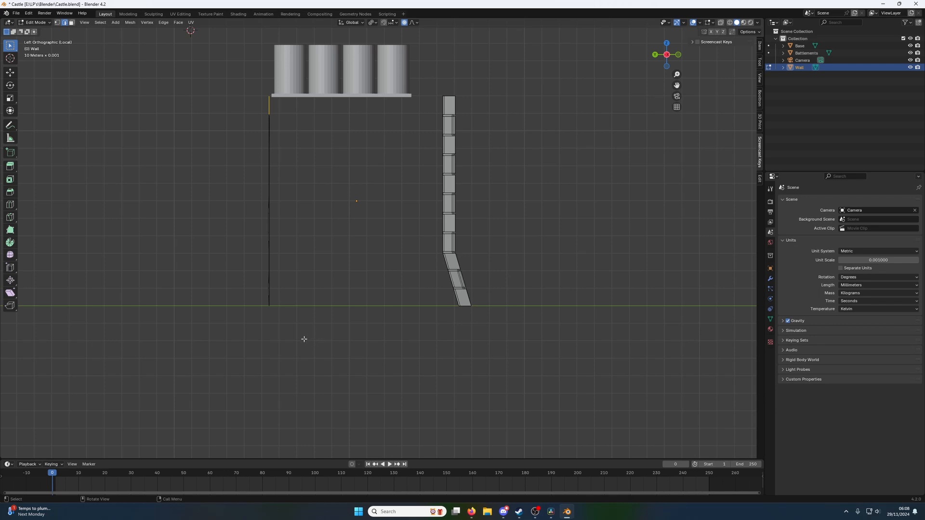
{"action": "left_click_drag", "start_coordinate": [308, 344], "coordinate": [252, 286]}
{"action": "key", "text": "g"}
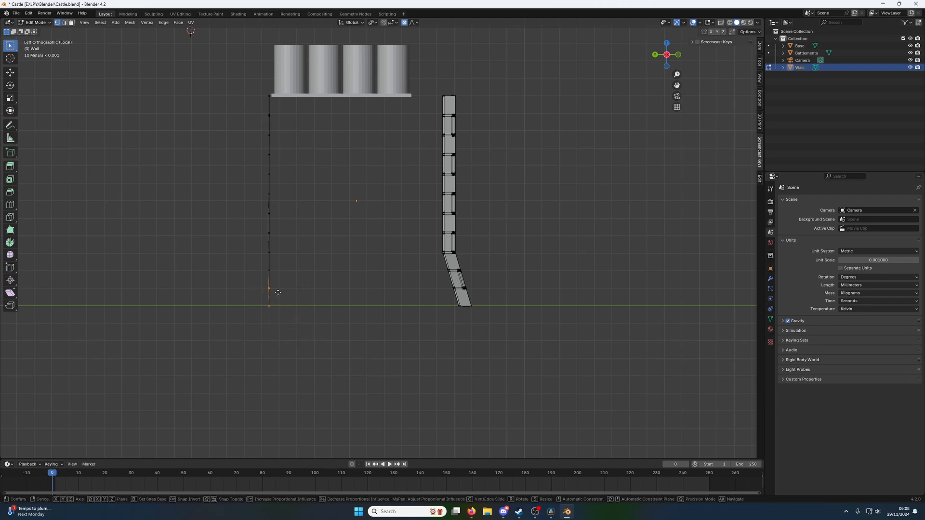
{"action": "key", "text": "y"}
{"action": "right_click", "coordinate": [264, 294]}
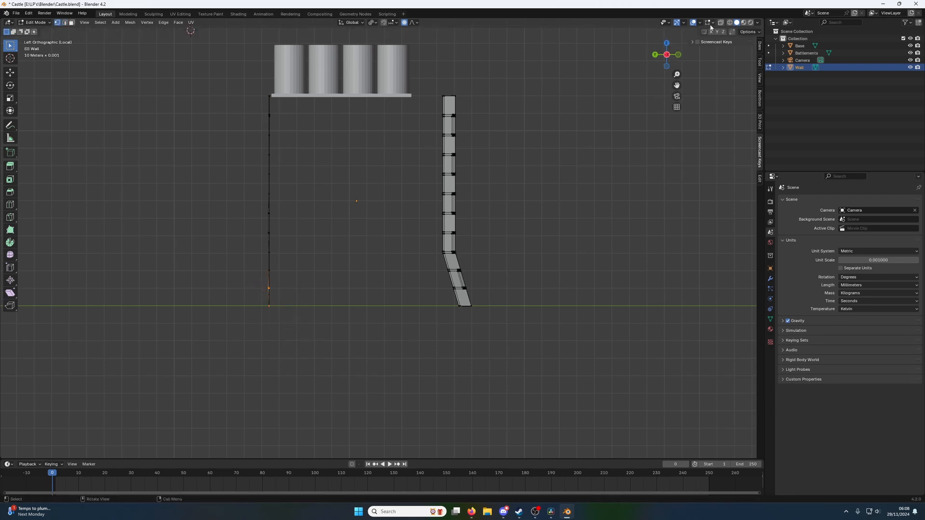
{"action": "key", "text": "alt+z"}
{"action": "left_click_drag", "start_coordinate": [381, 337], "coordinate": [255, 280]}
{"action": "key", "text": "g"}
{"action": "key", "text": "y"}
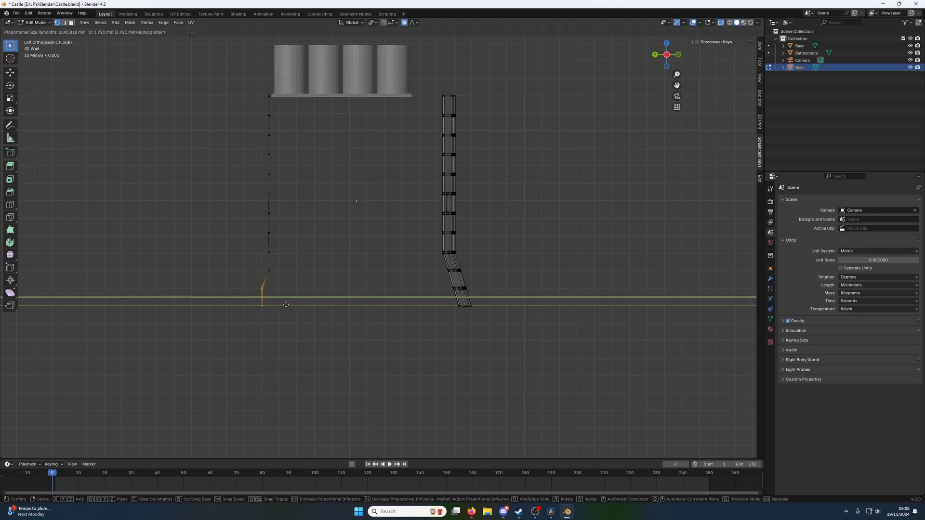
{"action": "left_click", "coordinate": [286, 304]}
Try to flatten the back's shifted bottom rows by scaling to 0 along Y, and undo both the scaling and the move.
{"action": "left_click_drag", "start_coordinate": [278, 326], "coordinate": [257, 288]}
{"action": "key", "text": "s"}
{"action": "key", "text": "y"}
{"action": "key", "text": "0"}
{"action": "key", "text": "Return"}
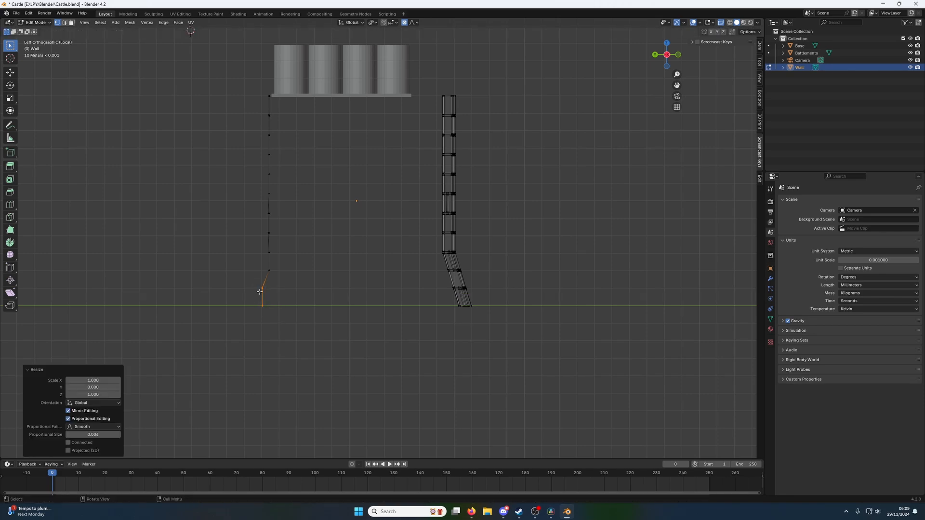
{"action": "left_click", "coordinate": [722, 23]}
{"action": "middle_click_drag", "start_coordinate": [268, 193], "coordinate": [326, 218]}
{"action": "middle_click_drag", "start_coordinate": [374, 196], "coordinate": [341, 182]}
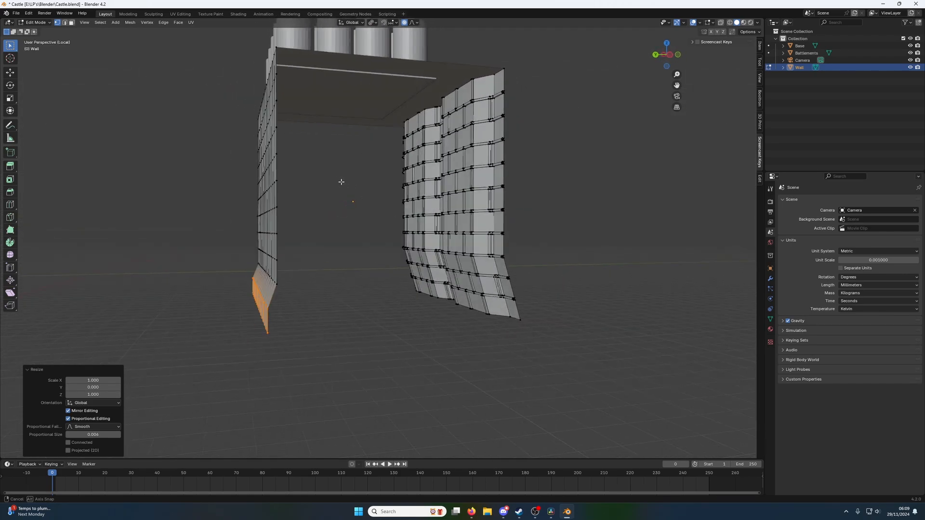
{"action": "key", "text": "ctrl+z"}
{"action": "key", "text": "ctrl+z"}
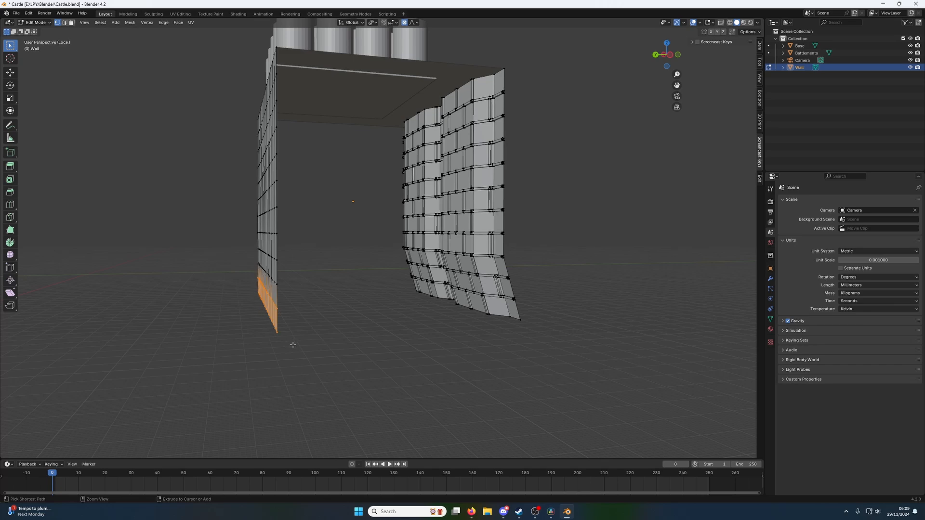
Select the back's bottom three vertex rows through the mesh in side view and scale them to 0 along Y.
{"action": "key", "text": "KP_3"}
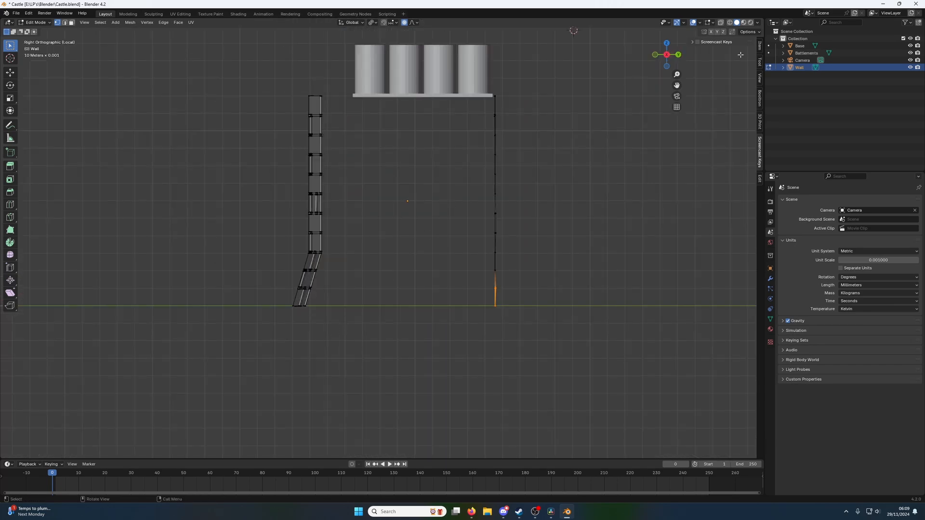
{"action": "left_click", "coordinate": [721, 22]}
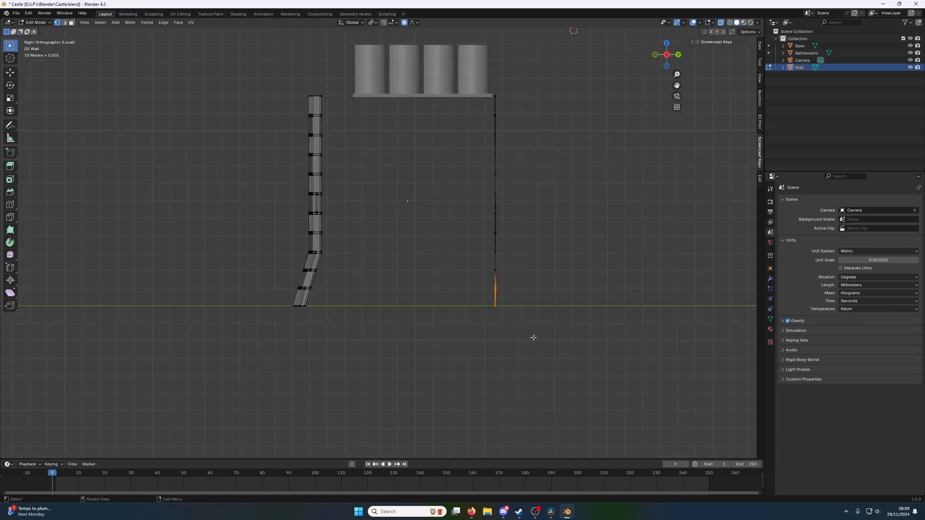
{"action": "left_click_drag", "start_coordinate": [533, 337], "coordinate": [487, 266]}
{"action": "key", "text": "s"}
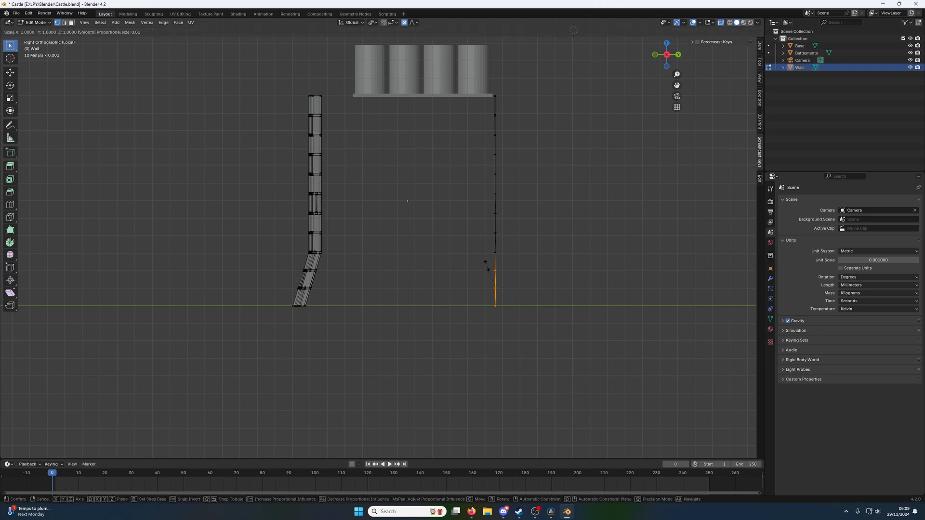
{"action": "key", "text": "y"}
{"action": "key", "text": "0"}
{"action": "key", "text": "Return"}
Move the back's bottom three vertex rows outward about 7.2 mm along Y to form a sloped foot.
{"action": "left_click_drag", "start_coordinate": [496, 343], "coordinate": [474, 258]}
{"action": "key", "text": "g"}
{"action": "key", "text": "y"}
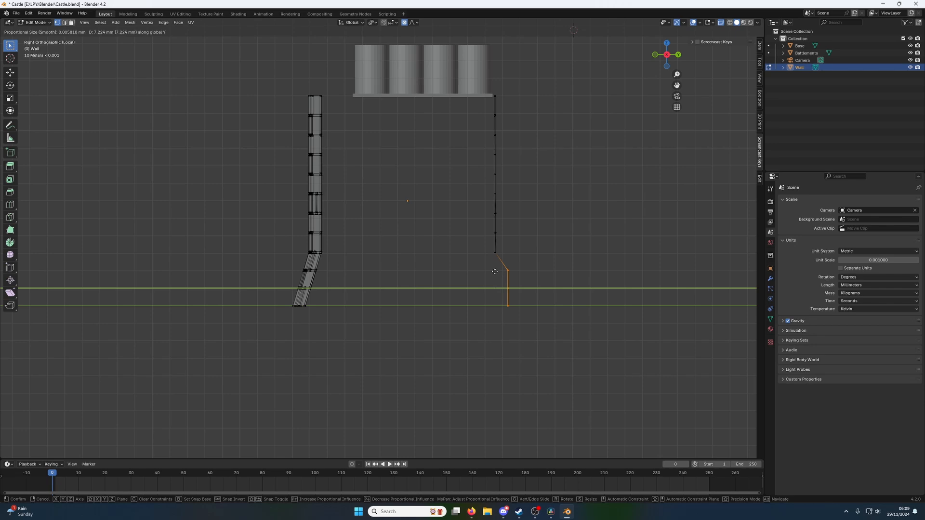
{"action": "left_click", "coordinate": [494, 271]}
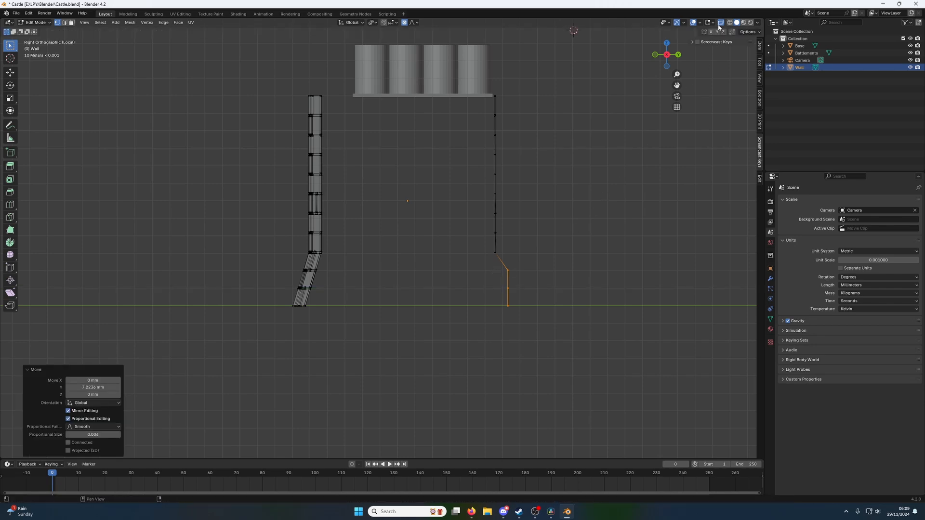
{"action": "key", "text": "alt+z"}
Select alternate vertical edges in a staggered pattern across the back's top two rows.
{"action": "middle_click_drag", "start_coordinate": [617, 124], "coordinate": [330, 217]}
{"action": "key", "text": "2"}
{"action": "left_click", "coordinate": [253, 156]}
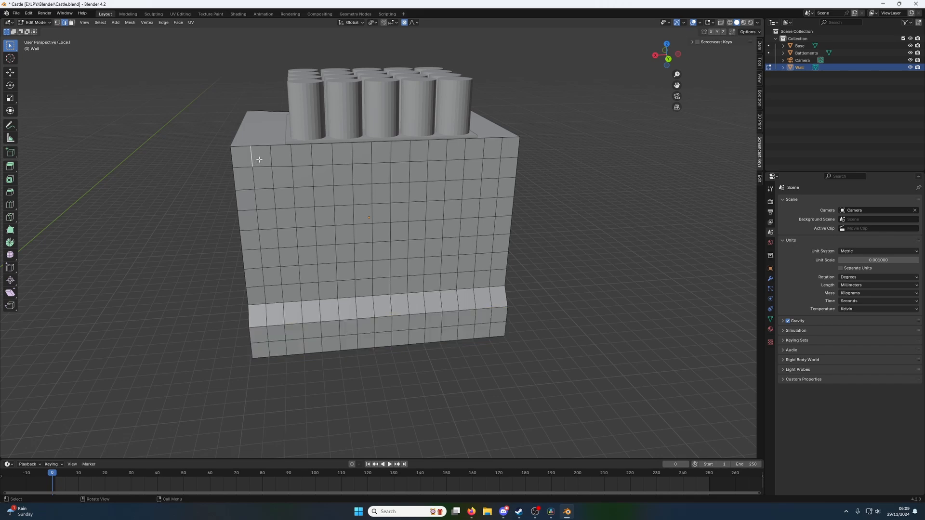
{"action": "left_click", "coordinate": [293, 158], "text": "shift"}
{"action": "left_click", "coordinate": [462, 173], "text": "shift"}
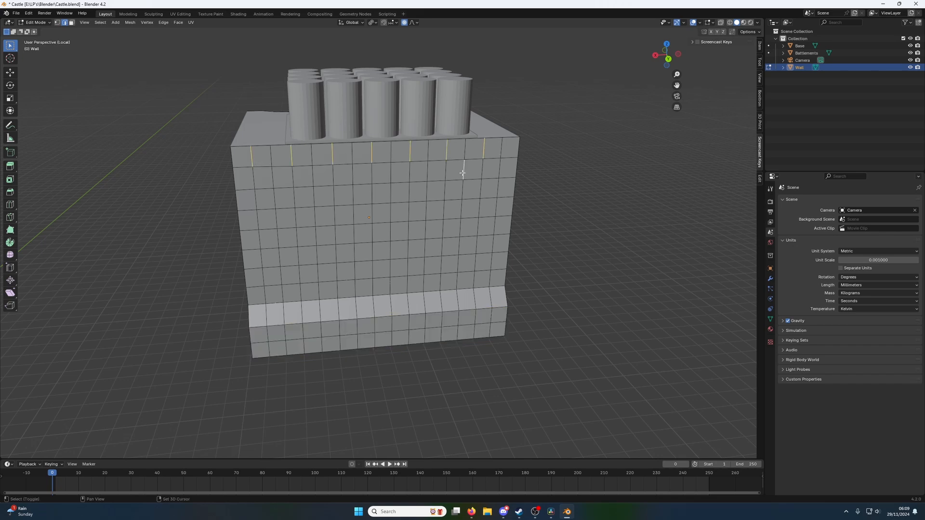
{"action": "left_click", "coordinate": [353, 178], "text": "shift"}
{"action": "middle_click_drag", "start_coordinate": [273, 208], "coordinate": [349, 217]}
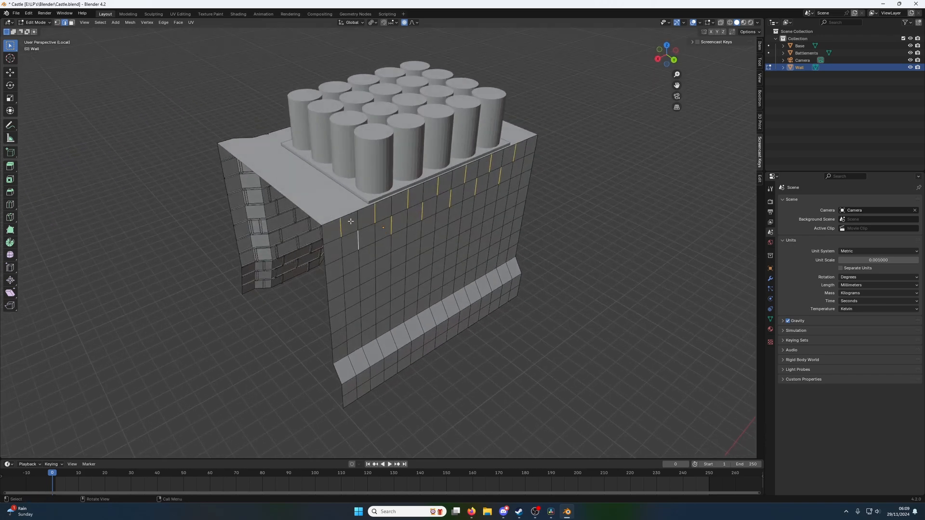
Select the full column of faces along the back's open side edge, from top to bottom.
{"action": "left_click", "coordinate": [359, 227], "text": "alt"}
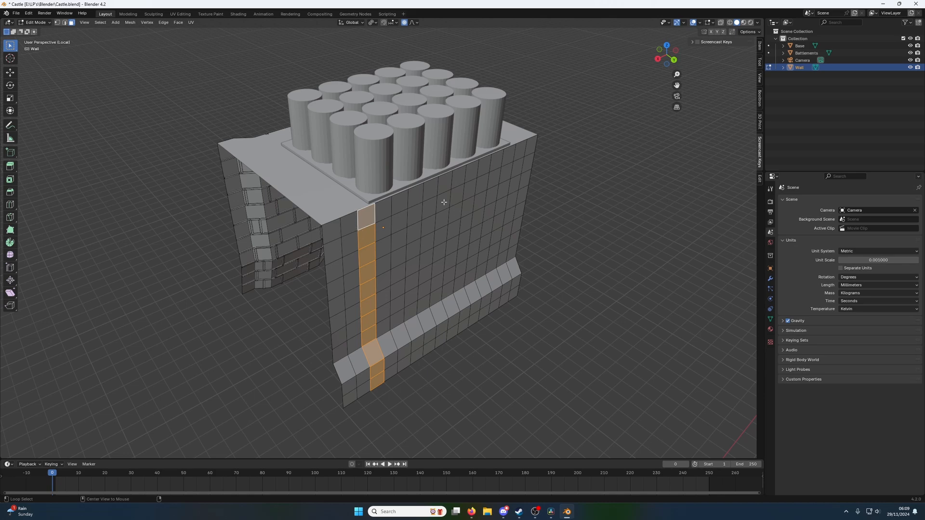
{"action": "left_click", "coordinate": [334, 232]}
{"action": "left_click", "coordinate": [330, 239], "text": "alt"}
{"action": "left_click", "coordinate": [330, 240]}
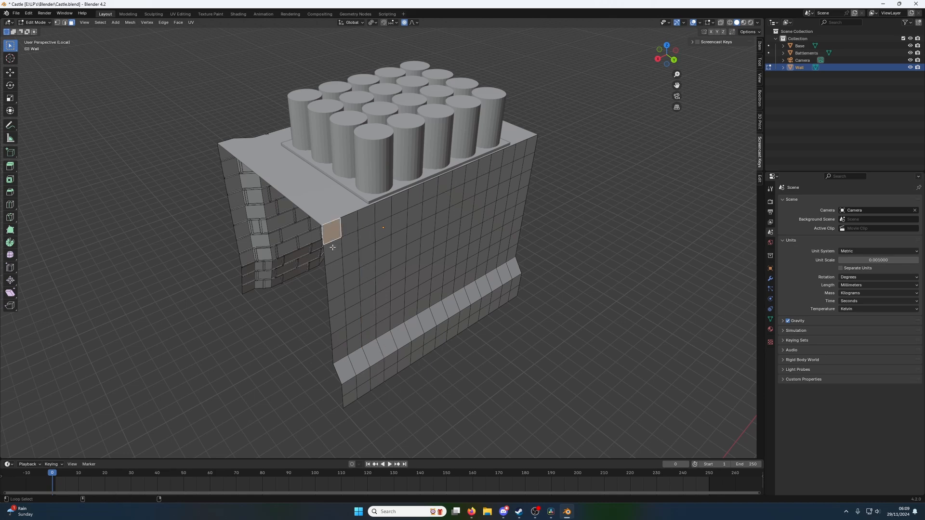
{"action": "left_click", "coordinate": [349, 396], "text": "ctrl"}
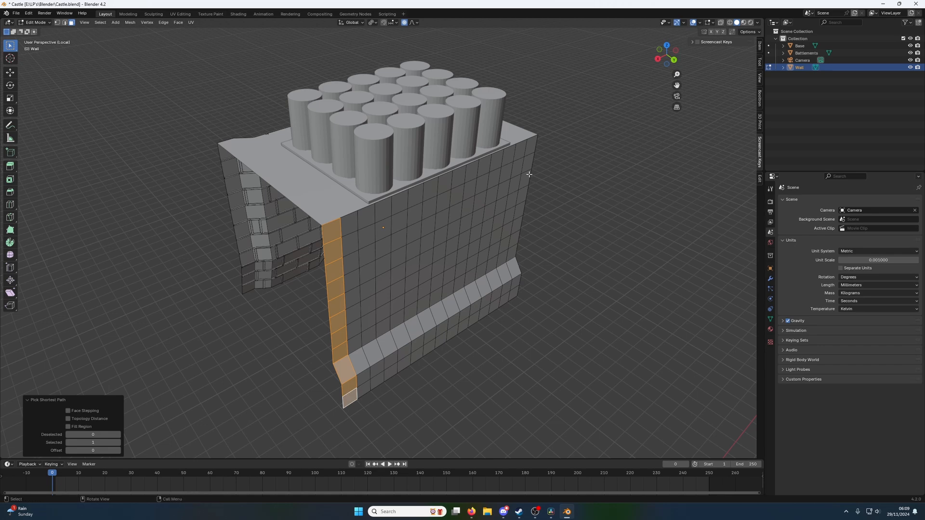
Add the full column of faces along the back's opposite side edge to the selection.
{"action": "left_click", "coordinate": [528, 151], "text": "ctrl"}
{"action": "key", "text": "ctrl+z"}
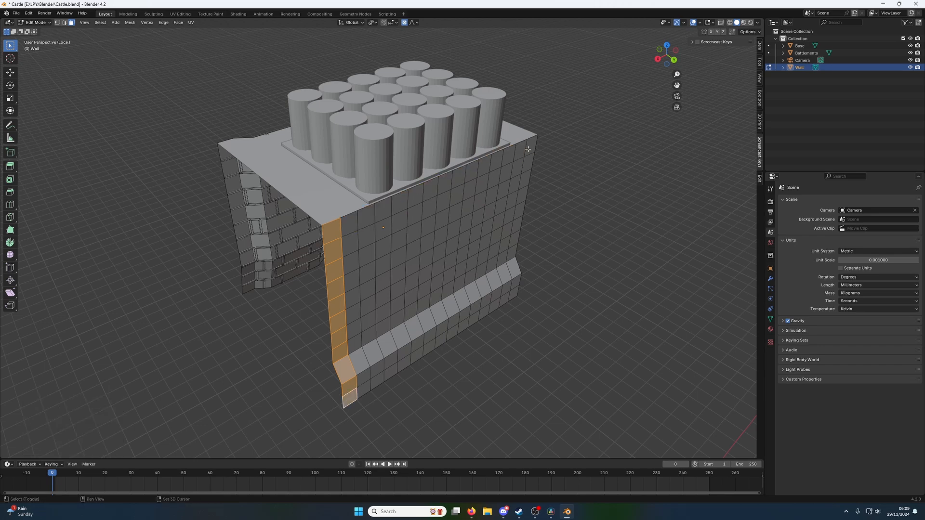
{"action": "left_click", "coordinate": [529, 149], "text": "shift"}
{"action": "left_click", "coordinate": [527, 166], "text": "shift"}
{"action": "left_click", "coordinate": [525, 198], "text": "shift"}
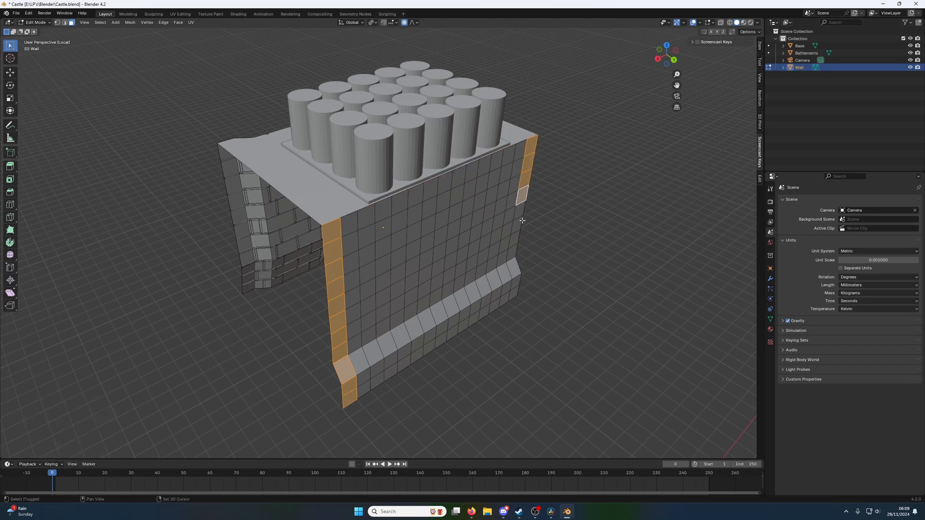
{"action": "left_click", "coordinate": [523, 213], "text": "shift"}
{"action": "left_click", "coordinate": [520, 227], "text": "shift"}
{"action": "left_click", "coordinate": [515, 239], "text": "shift"}
{"action": "left_click", "coordinate": [513, 253], "text": "shift"}
{"action": "left_click", "coordinate": [512, 269], "text": "shift"}
{"action": "left_click", "coordinate": [517, 283], "text": "shift"}
{"action": "left_click", "coordinate": [513, 292], "text": "shift"}
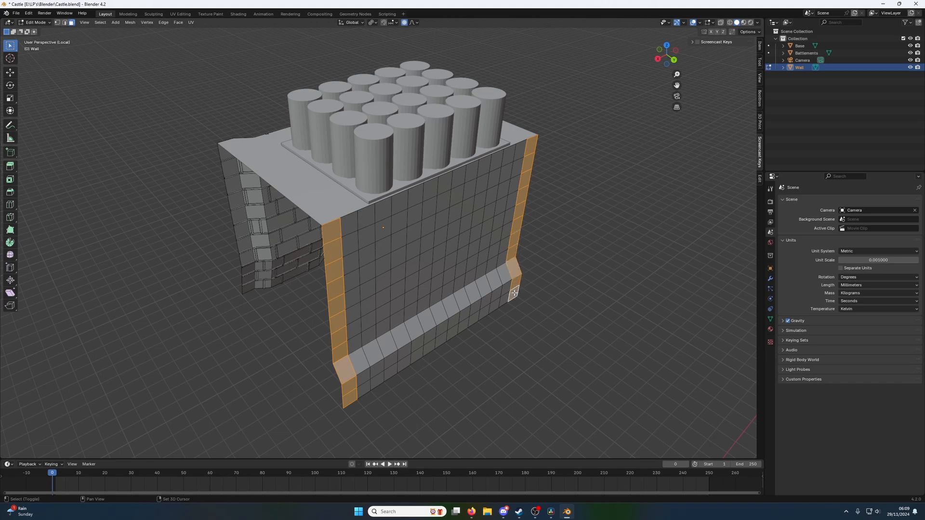
{"action": "left_click", "coordinate": [450, 336], "text": "shift"}
{"action": "left_click", "coordinate": [450, 322], "text": "shift"}
{"action": "middle_click_drag", "start_coordinate": [451, 321], "coordinate": [387, 328]}
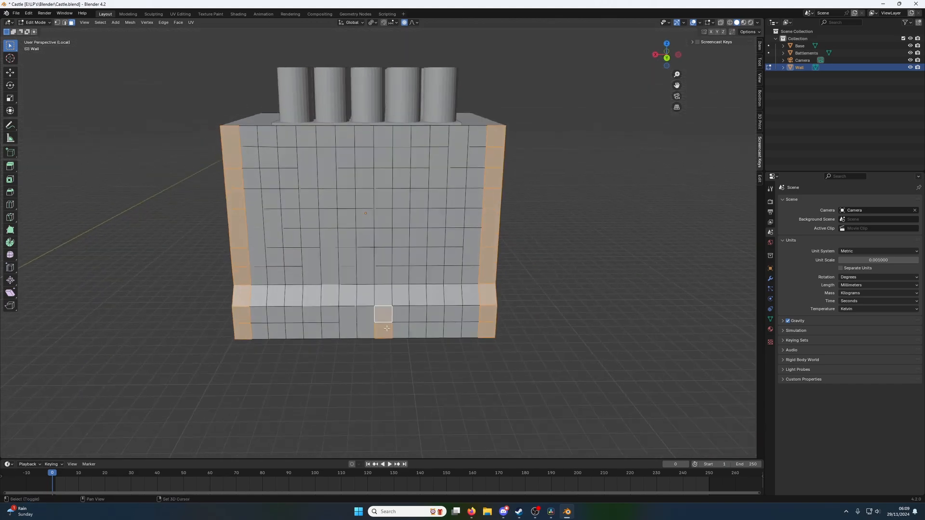
{"action": "key", "text": "ctrl+z"}
{"action": "key", "text": "ctrl+z"}
Add the full centre column of faces on the wall's back, from foot to top, to the selection.
{"action": "left_click", "coordinate": [365, 331], "text": "shift"}
{"action": "left_click", "coordinate": [365, 314], "text": "shift"}
{"action": "left_click", "coordinate": [364, 294], "text": "shift"}
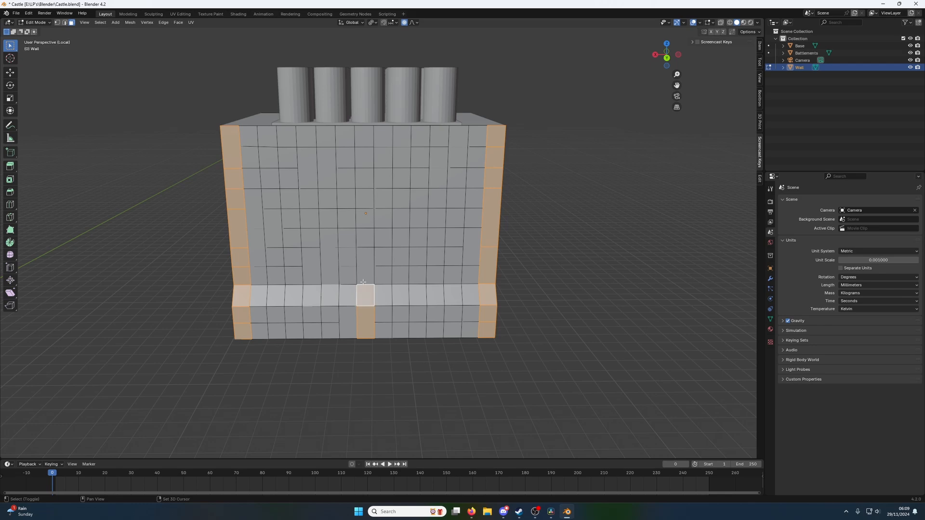
{"action": "left_click", "coordinate": [364, 281], "text": "shift"}
{"action": "left_click", "coordinate": [365, 256], "text": "shift"}
{"action": "left_click", "coordinate": [365, 237], "text": "shift"}
{"action": "left_click", "coordinate": [365, 218], "text": "shift"}
{"action": "left_click", "coordinate": [364, 198], "text": "shift"}
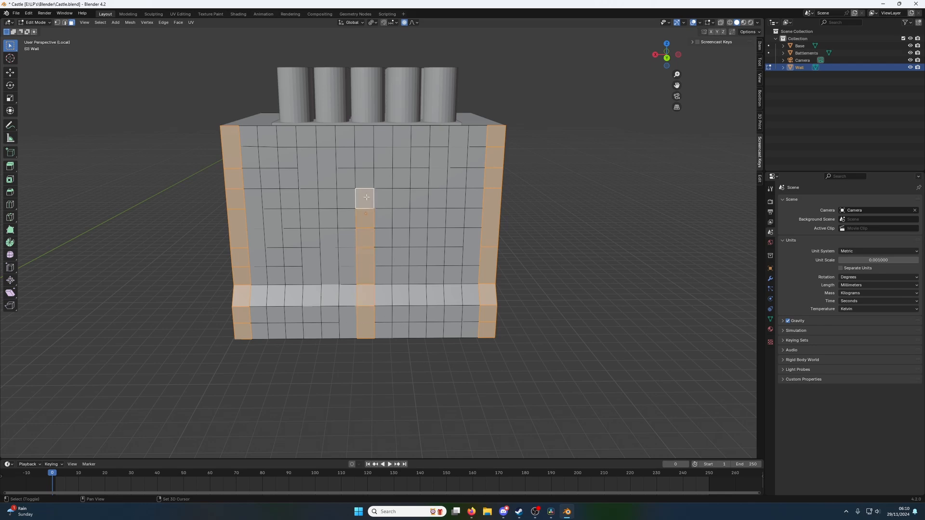
{"action": "left_click", "coordinate": [365, 177], "text": "shift"}
{"action": "left_click", "coordinate": [365, 157], "text": "shift"}
{"action": "left_click", "coordinate": [365, 140], "text": "shift"}
Move the three selected face columns outward about 7.8 mm along Y to form protruding columns.
{"action": "middle_click_drag", "start_coordinate": [365, 141], "coordinate": [387, 197]}
{"action": "key", "text": "g"}
{"action": "key", "text": "y"}
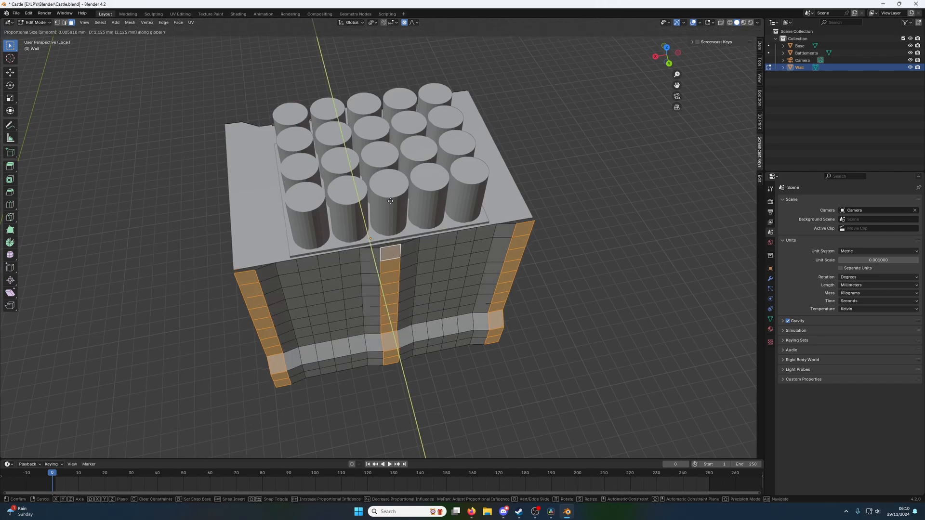
{"action": "left_click", "coordinate": [395, 205]}
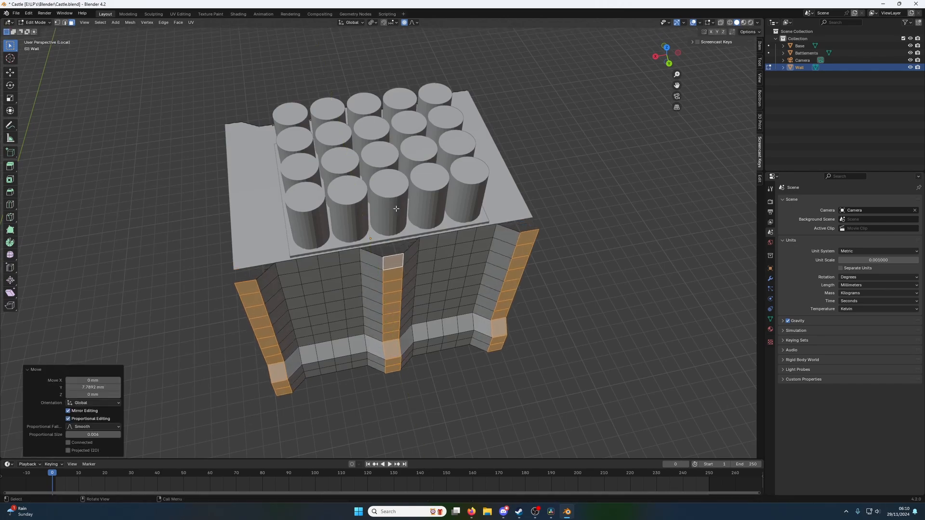
Add vertical loop cuts close to the left column's inner front edge and its recess corner, with slide factors about -0.865 and 0.68.
{"action": "scroll", "coordinate": [397, 205], "scroll_direction": "down", "scroll_amount": 3}
{"action": "middle_click_drag", "start_coordinate": [398, 205], "coordinate": [273, 238]}
{"action": "scroll", "coordinate": [343, 225], "scroll_direction": "up", "scroll_amount": 4}
{"action": "scroll", "coordinate": [343, 225], "scroll_direction": "up", "scroll_amount": 2}
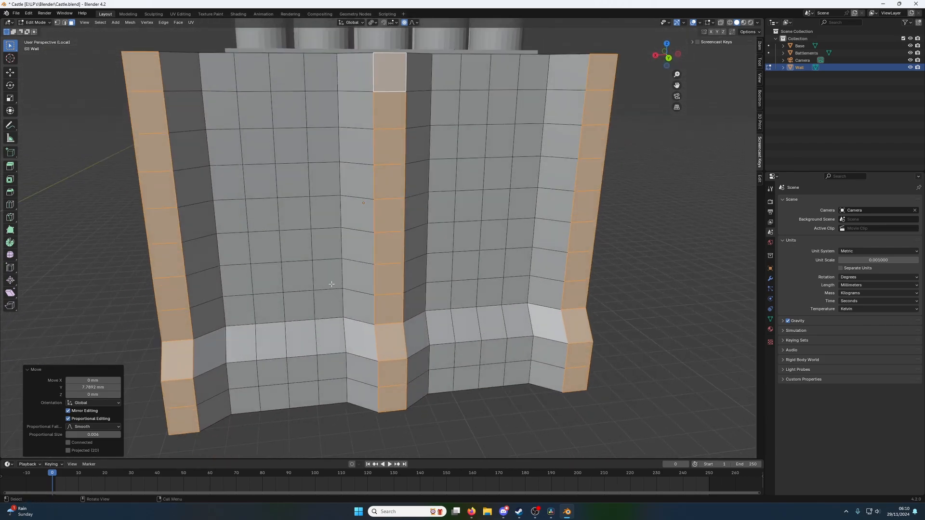
{"action": "scroll", "coordinate": [324, 144], "scroll_direction": "down", "scroll_amount": 2}
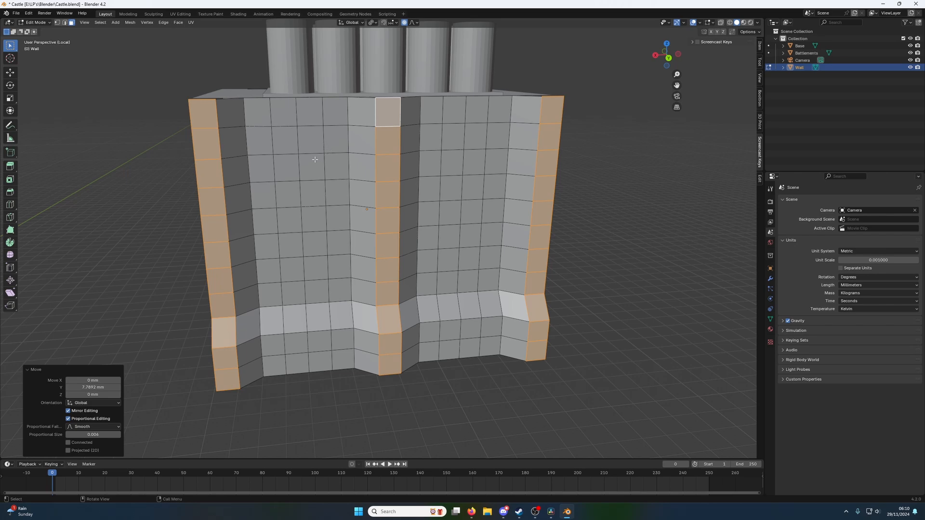
{"action": "left_click", "coordinate": [286, 167]}
{"action": "key", "text": "2"}
{"action": "left_click", "coordinate": [218, 128], "text": "alt"}
{"action": "key", "text": "g"}
{"action": "key", "text": "g"}
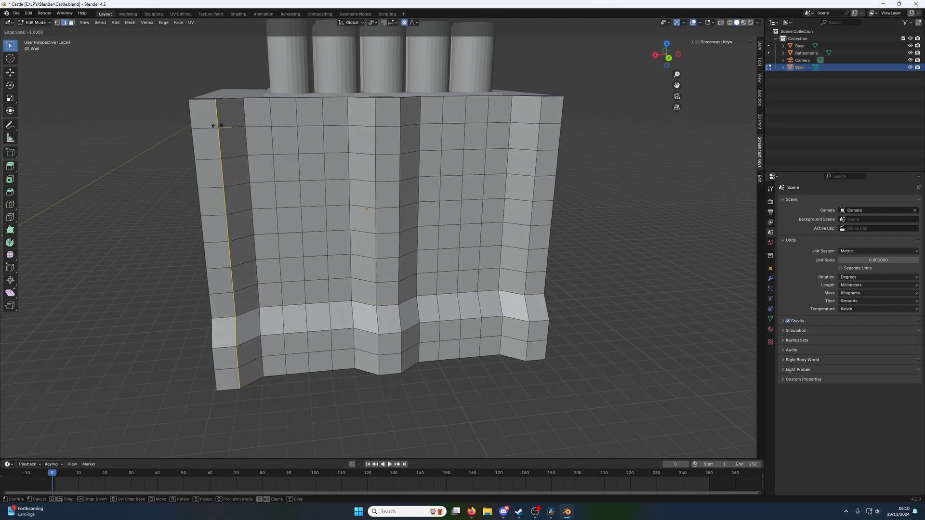
{"action": "left_click", "coordinate": [219, 127]}
{"action": "key", "text": "ctrl+r"}
{"action": "left_click", "coordinate": [248, 125]}
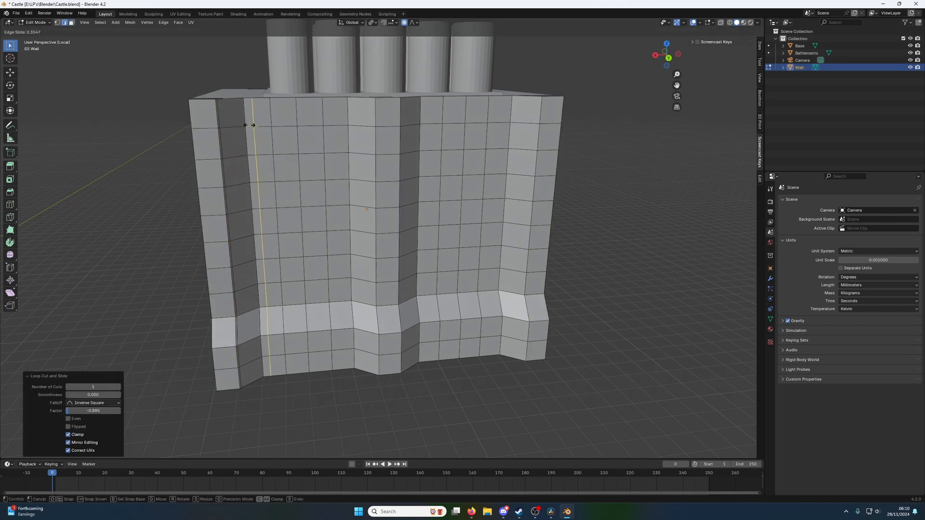
{"action": "left_click", "coordinate": [246, 125]}
Add vertical loop cuts beside the centre column's left front edge and both recess corners, with factors about 0.794, -0.824 and 0.884.
{"action": "key", "text": "ctrl+r"}
{"action": "left_click", "coordinate": [358, 121]}
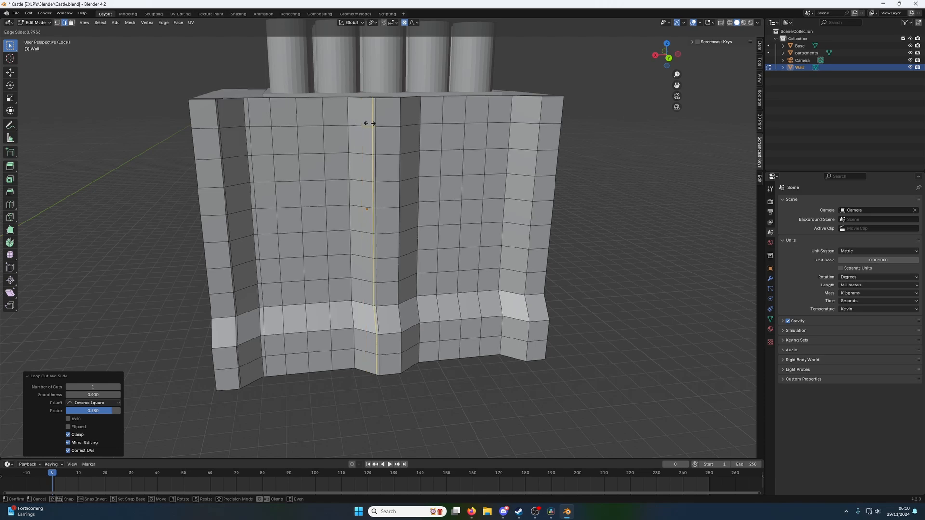
{"action": "left_click", "coordinate": [369, 123]}
{"action": "key", "text": "ctrl+r"}
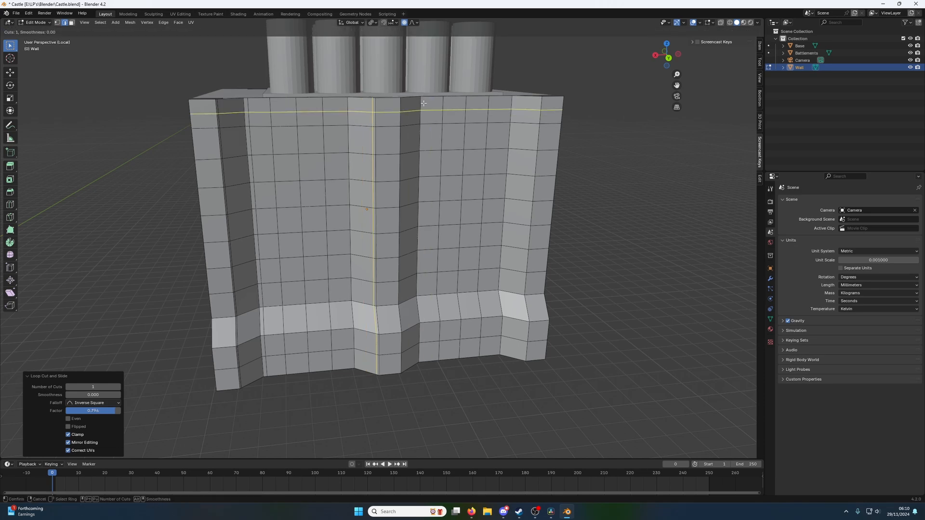
{"action": "left_click", "coordinate": [422, 102]}
{"action": "left_click", "coordinate": [419, 101]}
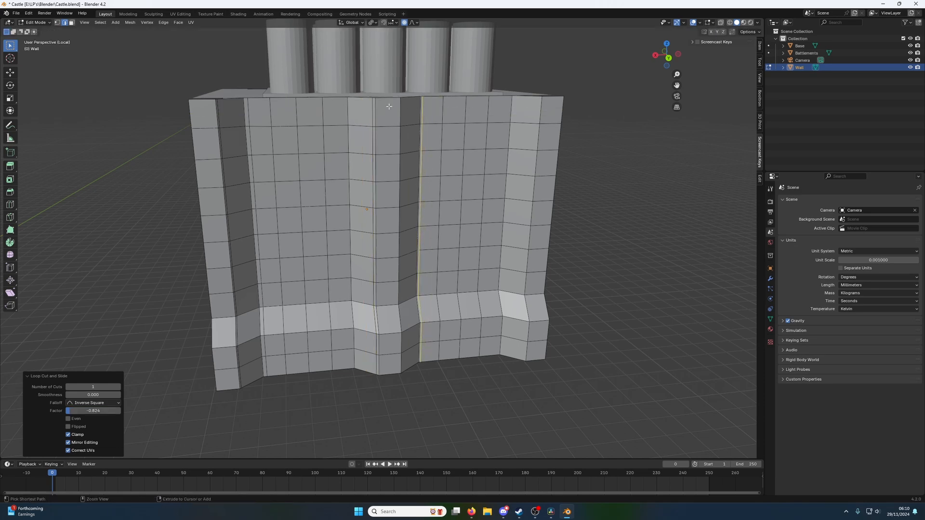
{"action": "key", "text": "ctrl+r"}
{"action": "left_click", "coordinate": [336, 105]}
{"action": "left_click", "coordinate": [348, 103]}
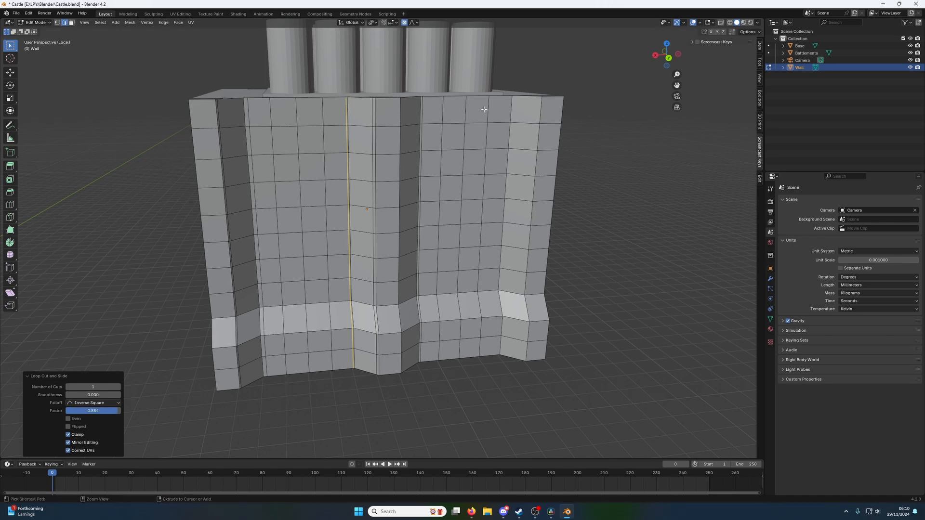
Add two vertical loop cuts close to the right column's inner front edge and its recess corner.
{"action": "key", "text": "ctrl+r"}
{"action": "left_click", "coordinate": [514, 104]}
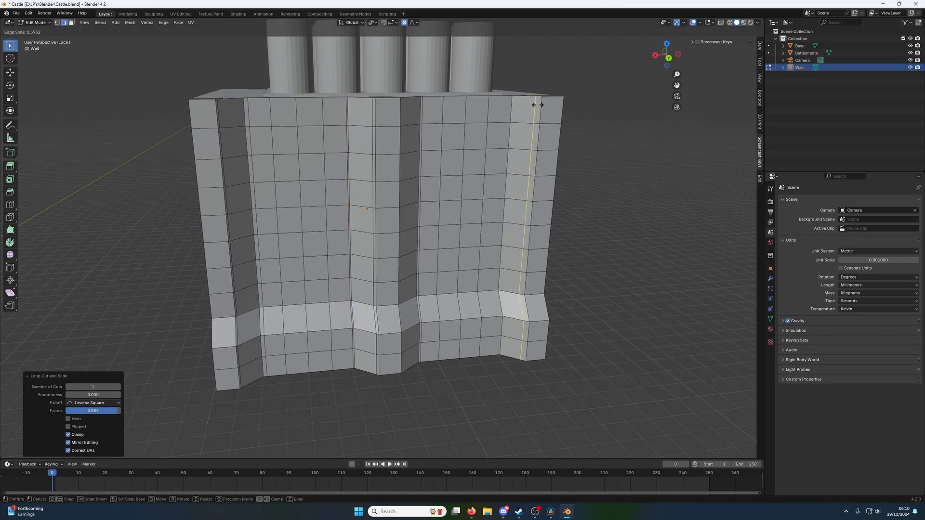
{"action": "left_click", "coordinate": [539, 100]}
{"action": "key", "text": "ctrl+r"}
{"action": "left_click", "coordinate": [503, 101]}
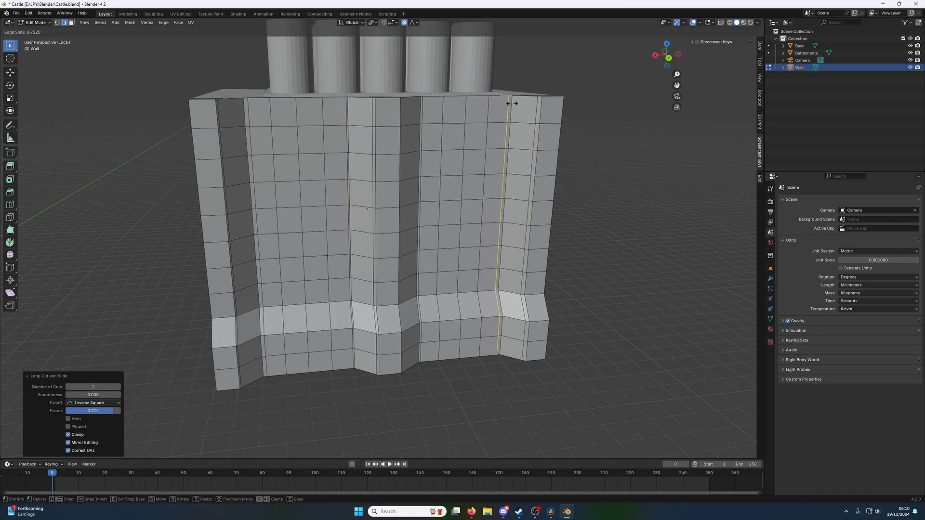
{"action": "left_click", "coordinate": [514, 103]}
Add a vertical loop cut close to the centre column's right front edge with a slide factor of about -0.855.
{"action": "middle_click_drag", "start_coordinate": [391, 140], "coordinate": [231, 157]}
{"action": "key", "text": "ctrl+r"}
{"action": "left_click", "coordinate": [371, 120]}
{"action": "left_click", "coordinate": [366, 127]}
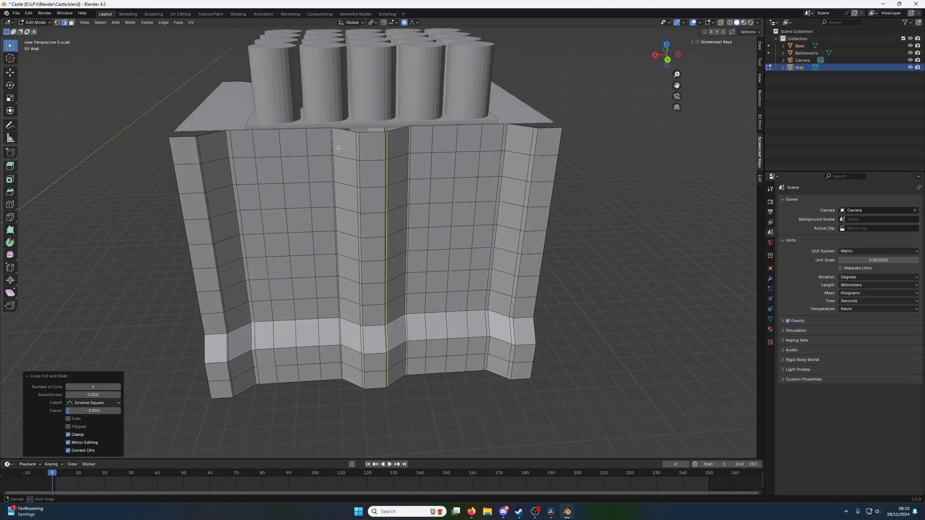
Select alternating vertical edges along the left column's inner edge and its recess corner in a staggered pattern.
{"action": "left_click", "coordinate": [202, 155]}
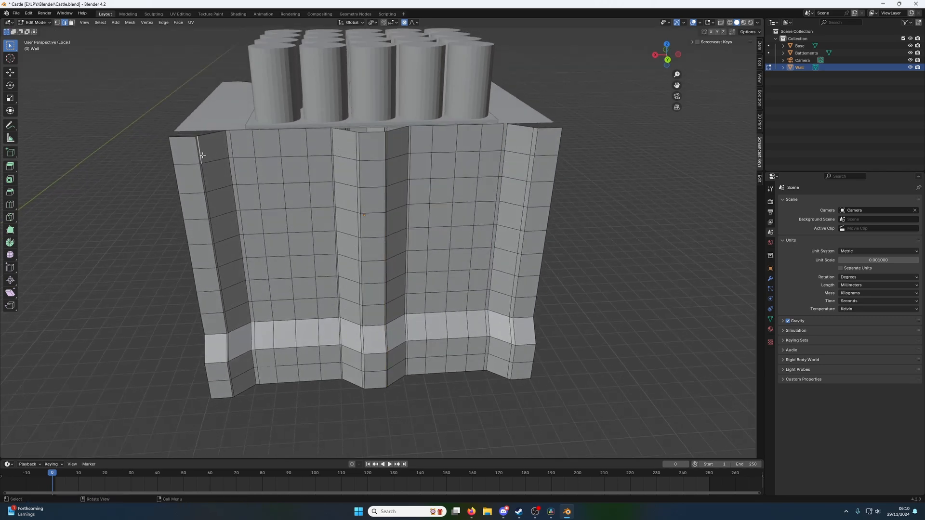
{"action": "left_click", "coordinate": [209, 210], "text": "shift"}
{"action": "left_click", "coordinate": [217, 257], "text": "shift"}
{"action": "left_click", "coordinate": [223, 301], "text": "shift"}
{"action": "left_click", "coordinate": [227, 349], "text": "shift"}
{"action": "left_click", "coordinate": [232, 385], "text": "shift"}
{"action": "left_click", "coordinate": [255, 346], "text": "shift"}
{"action": "left_click", "coordinate": [251, 308], "text": "shift"}
{"action": "left_click", "coordinate": [241, 222], "text": "shift"}
{"action": "left_click", "coordinate": [234, 170], "text": "shift"}
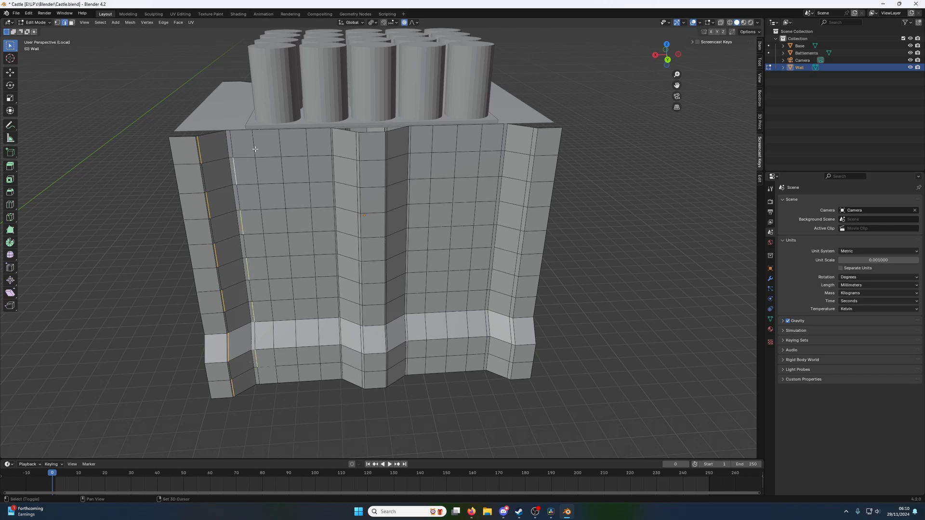
Add alternating edges from the left recess panel's first two inner vertical lines to the staggered selection.
{"action": "left_click", "coordinate": [254, 145], "text": "shift"}
{"action": "left_click", "coordinate": [259, 196], "text": "shift"}
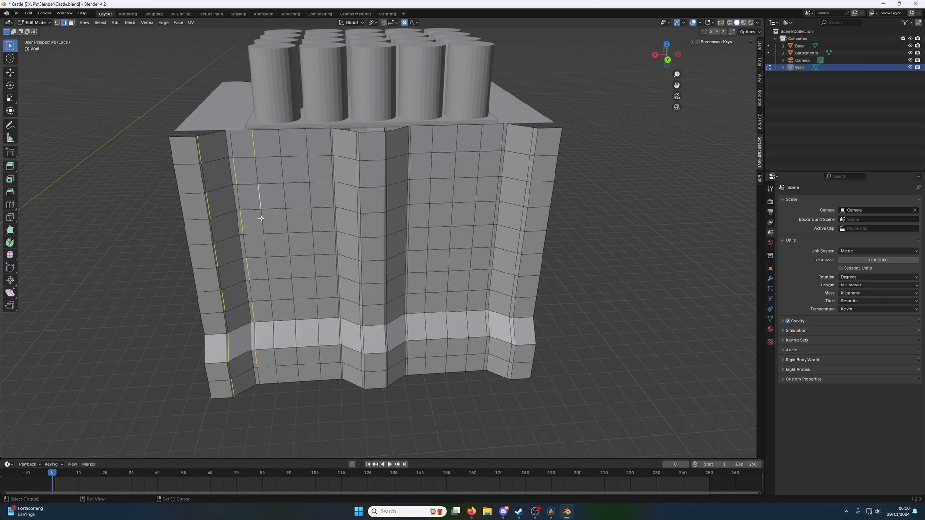
{"action": "left_click", "coordinate": [265, 246], "text": "shift"}
{"action": "left_click", "coordinate": [273, 335], "text": "shift"}
{"action": "left_click", "coordinate": [278, 375], "text": "shift"}
{"action": "left_click", "coordinate": [296, 357], "text": "shift"}
{"action": "left_click", "coordinate": [294, 310], "text": "shift"}
{"action": "left_click", "coordinate": [290, 273], "text": "shift"}
{"action": "left_click", "coordinate": [282, 169], "text": "shift"}
Add alternating edges from the left recess panel's third inner line and its corner beside the centre column to the selection.
{"action": "left_click", "coordinate": [307, 143], "text": "shift"}
{"action": "left_click", "coordinate": [310, 195], "text": "shift"}
{"action": "left_click", "coordinate": [314, 244], "text": "shift"}
{"action": "left_click", "coordinate": [315, 288], "text": "shift"}
{"action": "left_click", "coordinate": [318, 332], "text": "shift"}
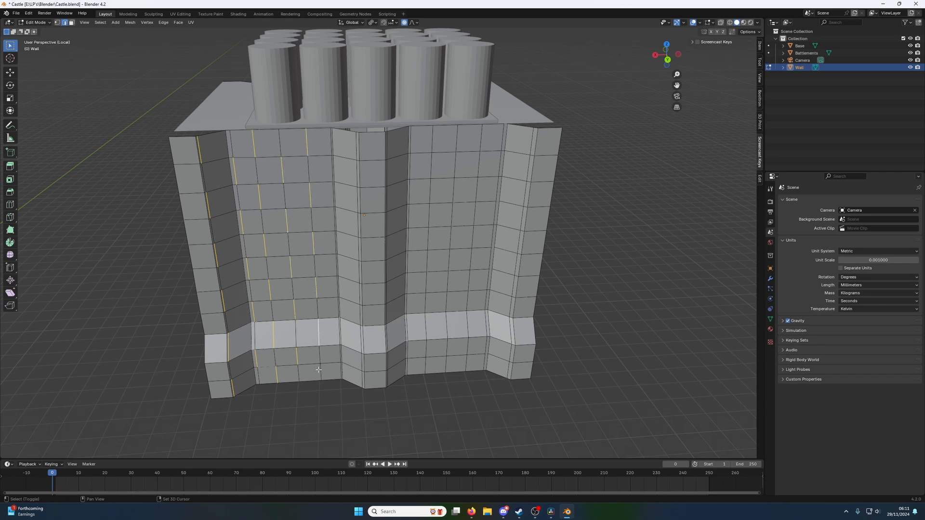
{"action": "left_click", "coordinate": [320, 371], "text": "shift"}
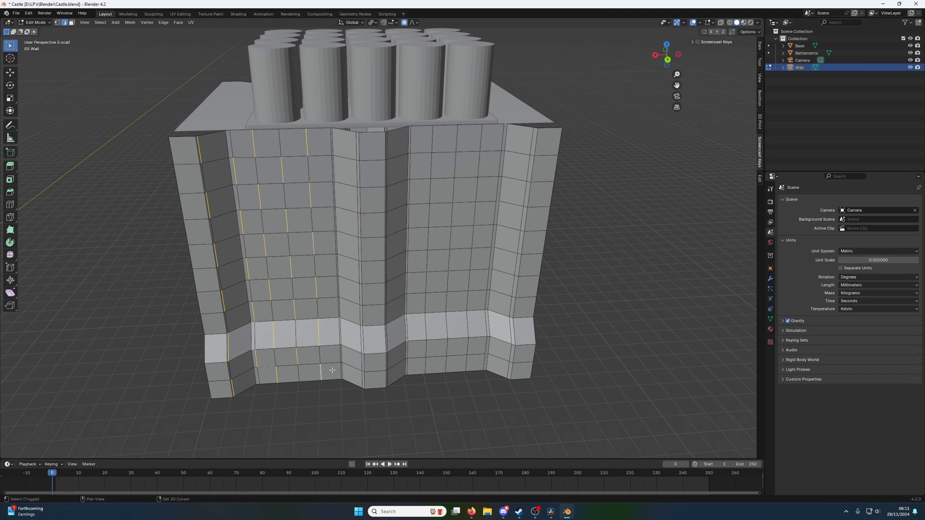
{"action": "left_click", "coordinate": [338, 312], "text": "shift"}
{"action": "left_click", "coordinate": [334, 267], "text": "shift"}
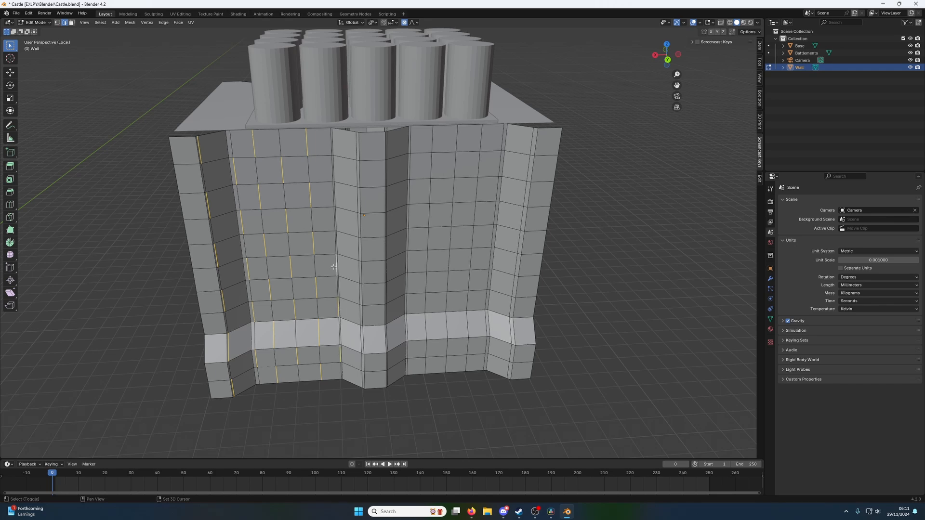
{"action": "left_click", "coordinate": [334, 220], "text": "shift"}
{"action": "left_click", "coordinate": [331, 171], "text": "shift"}
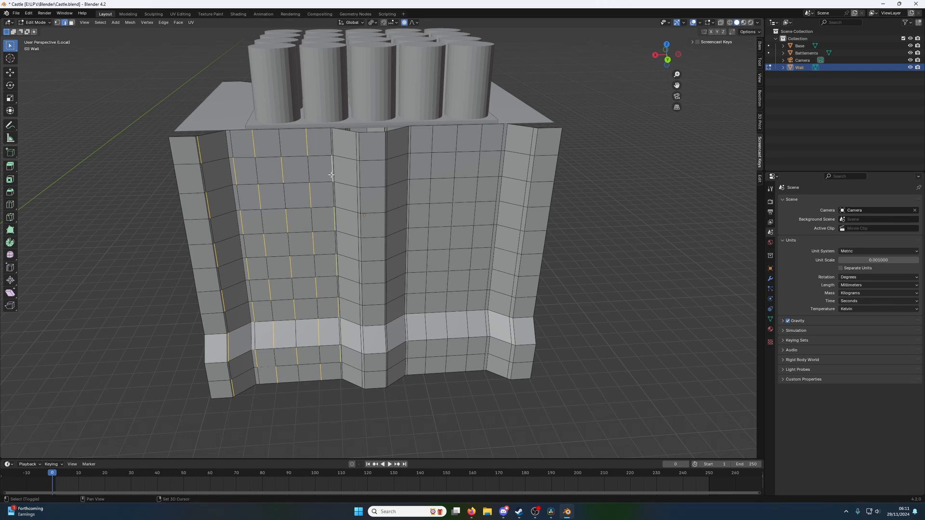
Add alternating vertical edges along both front edges of the centre column to the staggered selection.
{"action": "left_click", "coordinate": [356, 146], "text": "shift"}
{"action": "left_click", "coordinate": [357, 199], "text": "shift"}
{"action": "left_click", "coordinate": [357, 250], "text": "shift"}
{"action": "left_click", "coordinate": [358, 292], "text": "shift"}
{"action": "left_click", "coordinate": [359, 334], "text": "shift"}
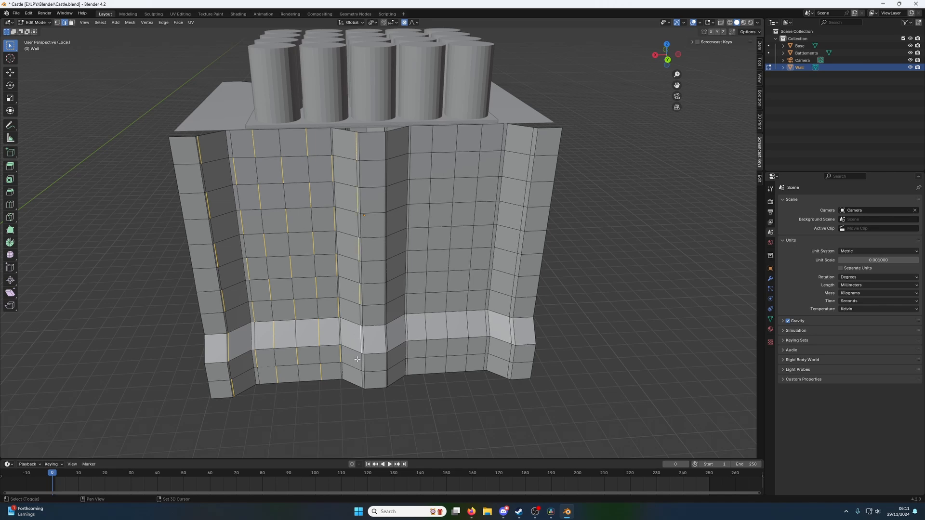
{"action": "left_click", "coordinate": [387, 361], "text": "shift"}
{"action": "left_click", "coordinate": [389, 318], "text": "shift"}
{"action": "left_click", "coordinate": [389, 263], "text": "shift"}
{"action": "left_click", "coordinate": [388, 225], "text": "shift"}
{"action": "left_click", "coordinate": [387, 169], "text": "shift"}
Add alternating vertical edges along the right recess panel's corner beside the centre column to the selection.
{"action": "left_click", "coordinate": [411, 191], "text": "shift"}
{"action": "left_click", "coordinate": [413, 226], "text": "shift"}
{"action": "key", "text": "ctrl+z"}
{"action": "left_click", "coordinate": [409, 228], "text": "shift"}
{"action": "left_click", "coordinate": [409, 246], "text": "shift"}
{"action": "left_click", "coordinate": [408, 281], "text": "shift"}
{"action": "left_click", "coordinate": [407, 321], "text": "shift"}
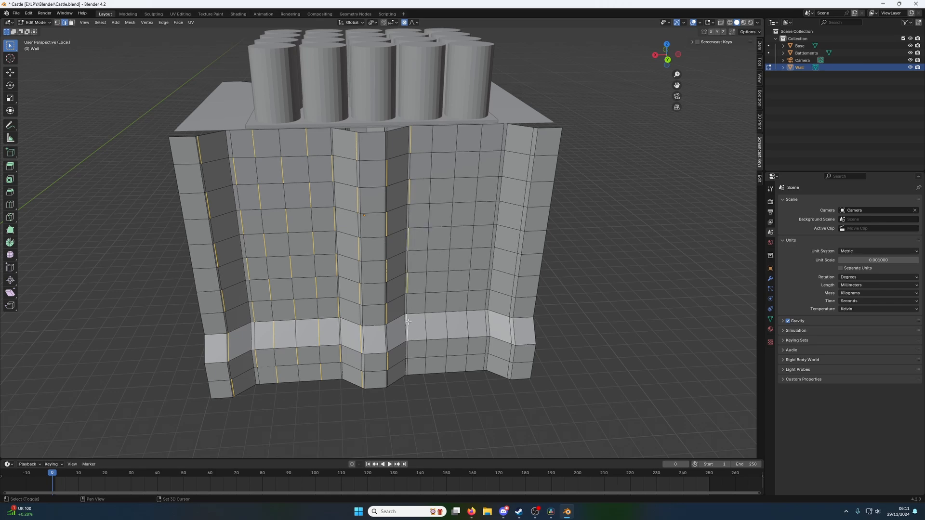
Add alternating edges along the right recess panel's first inner vertical line to the selection.
{"action": "left_click", "coordinate": [426, 349], "text": "shift"}
{"action": "left_click", "coordinate": [426, 303], "text": "shift"}
{"action": "left_click", "coordinate": [418, 250], "text": "shift"}
{"action": "left_click", "coordinate": [427, 238], "text": "shift"}
{"action": "left_click", "coordinate": [427, 261], "text": "shift"}
{"action": "left_click", "coordinate": [429, 215], "text": "shift"}
{"action": "left_click", "coordinate": [432, 165], "text": "shift"}
Add alternating edges along the right recess panel's second and third inner vertical lines to the staggered selection.
{"action": "left_click", "coordinate": [459, 139], "text": "shift"}
{"action": "left_click", "coordinate": [455, 190], "text": "shift"}
{"action": "left_click", "coordinate": [455, 236], "text": "shift"}
{"action": "left_click", "coordinate": [450, 281], "text": "shift"}
{"action": "left_click", "coordinate": [447, 327], "text": "shift"}
{"action": "left_click", "coordinate": [450, 362], "text": "shift"}
{"action": "left_click", "coordinate": [469, 346], "text": "shift"}
{"action": "left_click", "coordinate": [470, 298], "text": "shift"}
{"action": "left_click", "coordinate": [472, 258], "text": "shift"}
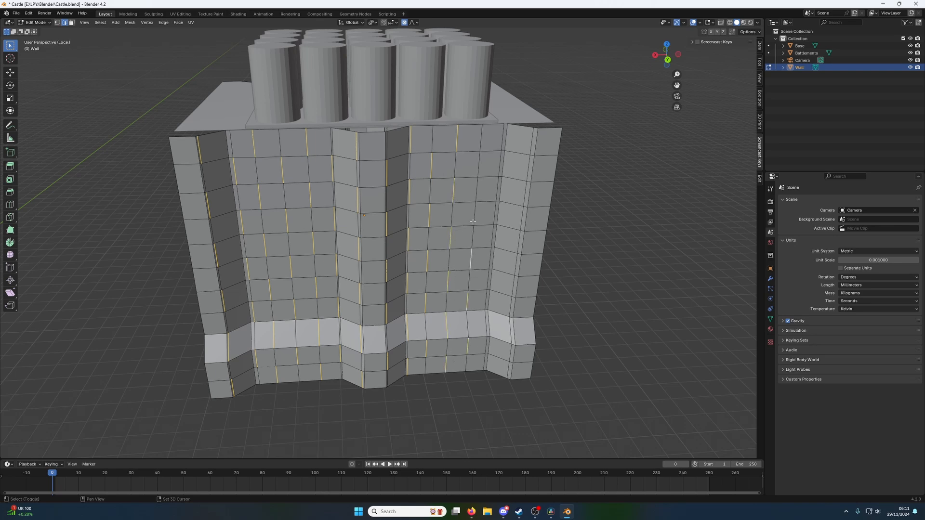
{"action": "left_click", "coordinate": [474, 212], "text": "shift"}
{"action": "left_click", "coordinate": [477, 160], "text": "shift"}
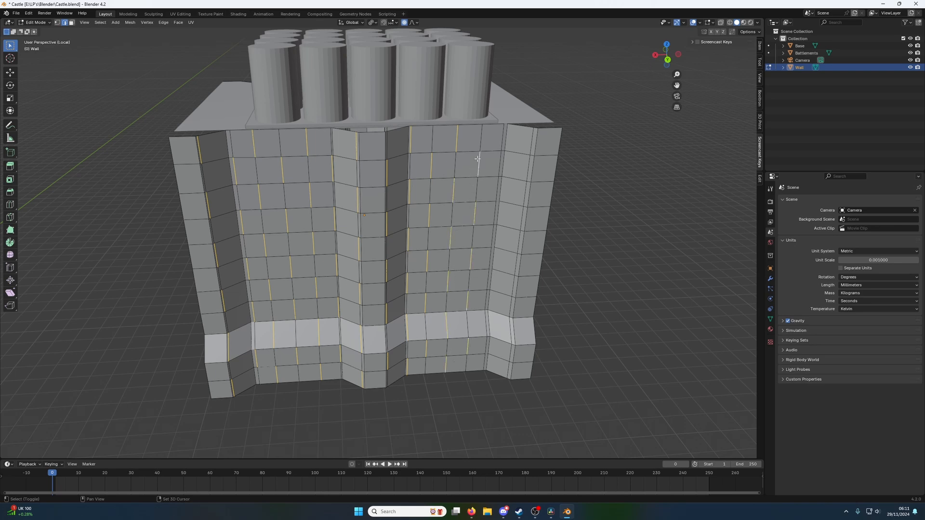
Add alternating vertical edges at the right column's recess corner and inner edge, and dissolve all selected edges to form staggered bricks.
{"action": "left_click", "coordinate": [502, 140], "text": "shift"}
{"action": "left_click", "coordinate": [494, 197], "text": "shift"}
{"action": "left_click", "coordinate": [491, 232], "text": "shift"}
{"action": "left_click", "coordinate": [484, 291], "text": "shift"}
{"action": "left_click", "coordinate": [483, 321], "text": "shift"}
{"action": "left_click", "coordinate": [510, 355], "text": "shift"}
{"action": "left_click", "coordinate": [510, 304], "text": "shift"}
{"action": "left_click", "coordinate": [515, 265], "text": "shift"}
{"action": "left_click", "coordinate": [521, 219], "text": "shift"}
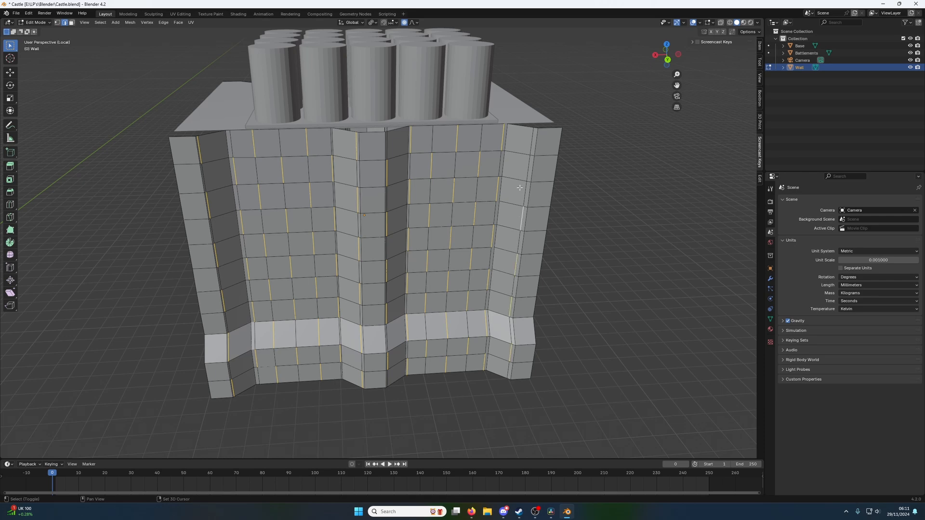
{"action": "left_click", "coordinate": [529, 165], "text": "shift"}
{"action": "right_click", "coordinate": [531, 155]}
{"action": "left_click", "coordinate": [485, 367]}
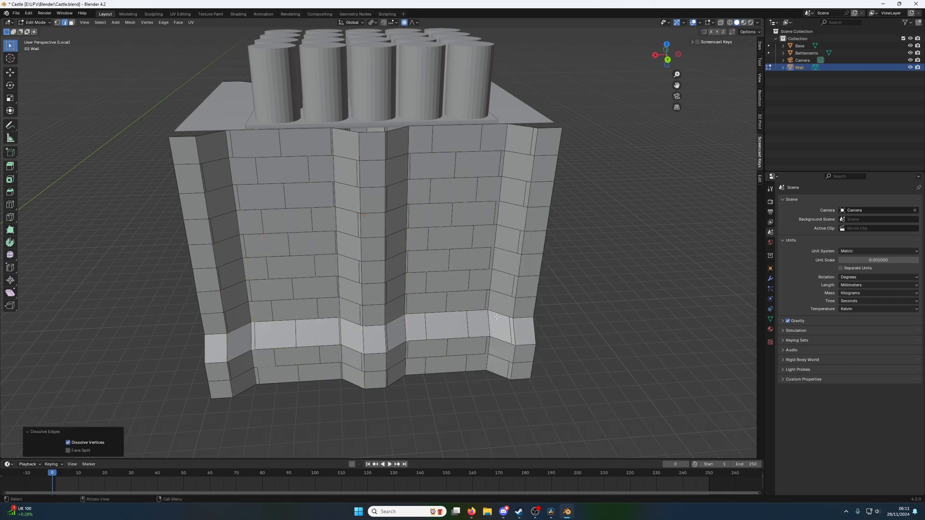
Circle-select the edges of the entire brick surface on the wall's back.
{"action": "middle_click_drag", "start_coordinate": [486, 367], "coordinate": [331, 207]}
{"action": "scroll", "coordinate": [271, 169], "scroll_direction": "down", "scroll_amount": 3}
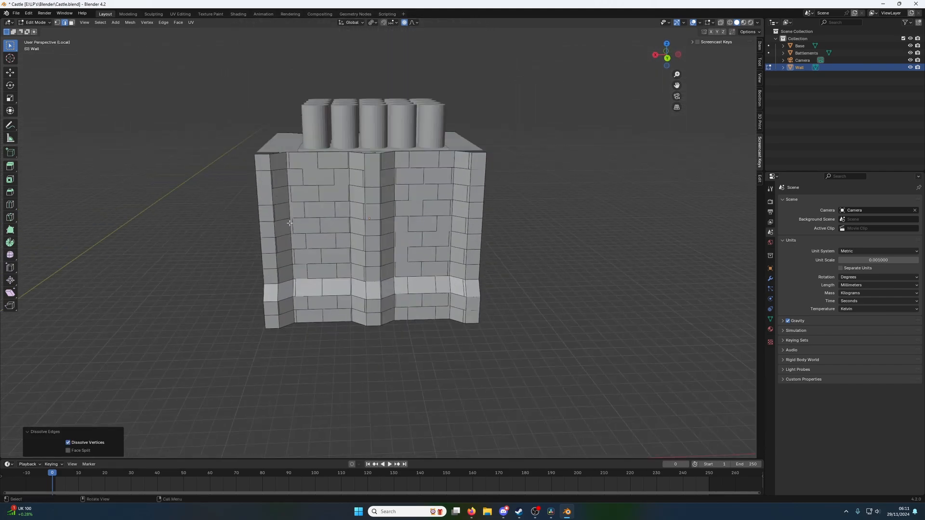
{"action": "key", "text": "c"}
{"action": "mouse_move", "coordinate": [424, 309]}
{"action": "left_mouse_down"}
{"action": "mouse_move", "coordinate": [446, 337]}
{"action": "mouse_move", "coordinate": [298, 221]}
{"action": "mouse_move", "coordinate": [430, 229]}
{"action": "mouse_move", "coordinate": [310, 330]}
{"action": "left_mouse_up"}
{"action": "right_click", "coordinate": [306, 262]}
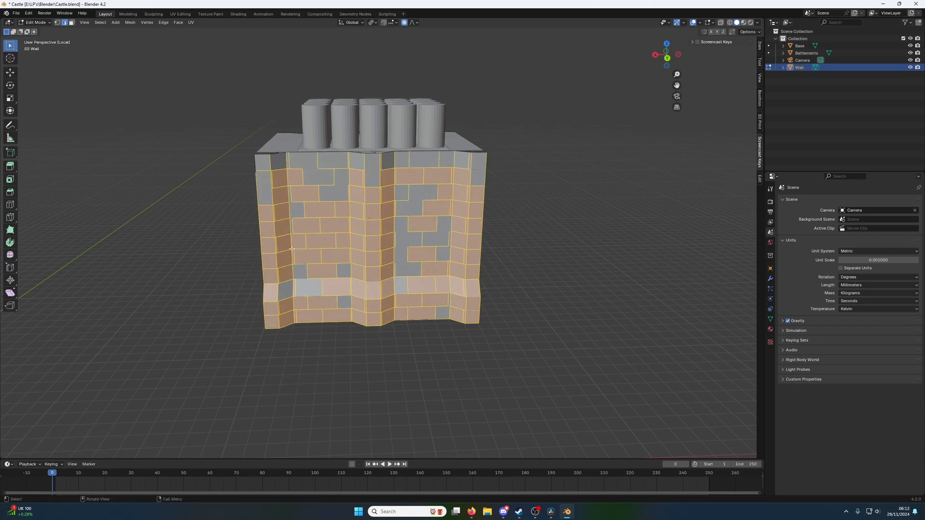
{"action": "key", "text": "1"}
{"action": "key", "text": "2"}
Deselect the vertical edge loops along the left column and along both front edges of the centre column.
{"action": "left_click", "coordinate": [258, 194], "text": "alt+shift"}
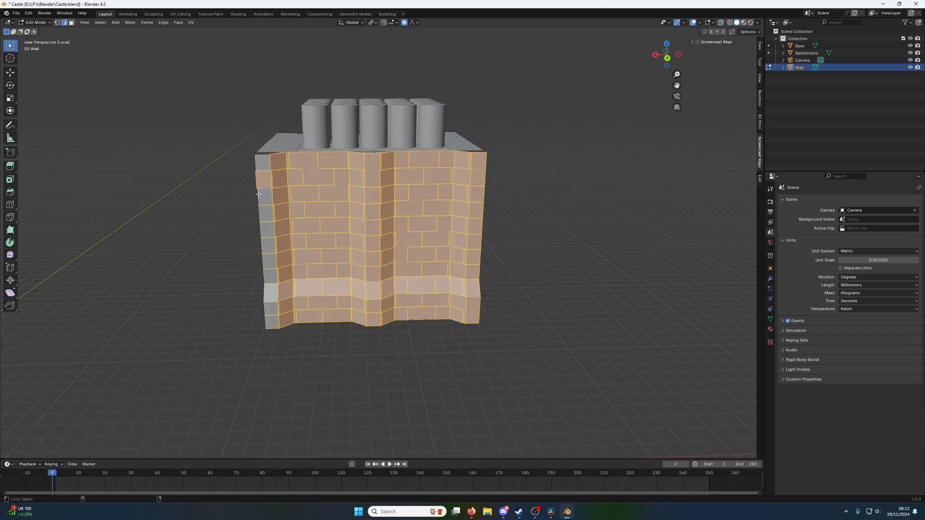
{"action": "left_click", "coordinate": [262, 184], "text": "shift"}
{"action": "left_click", "coordinate": [269, 180], "text": "alt+shift"}
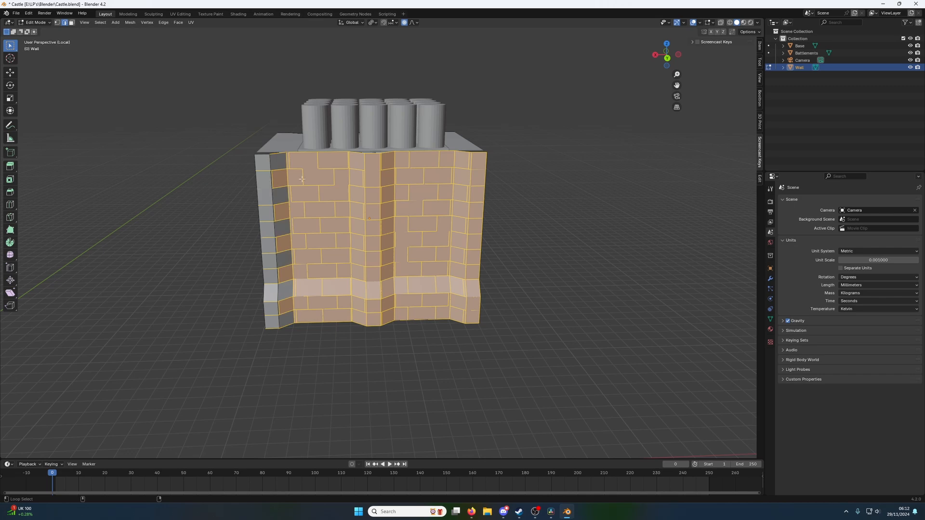
{"action": "left_click", "coordinate": [365, 179], "text": "alt+shift"}
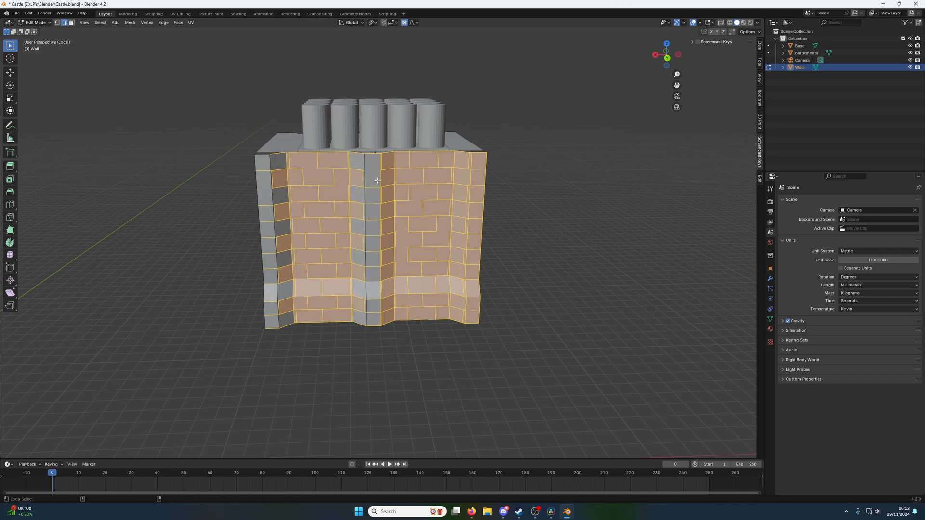
{"action": "left_click", "coordinate": [378, 181], "text": "alt+shift"}
Deselect the vertical edge loops at the four recess corners and along both edges of the right column.
{"action": "scroll", "coordinate": [350, 161], "scroll_direction": "up", "scroll_amount": 3}
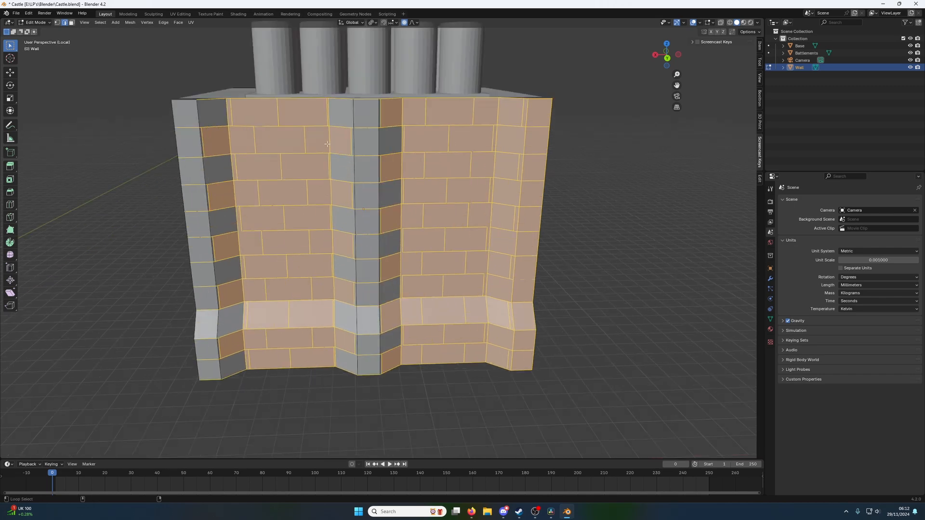
{"action": "left_click", "coordinate": [329, 143], "text": "alt+shift"}
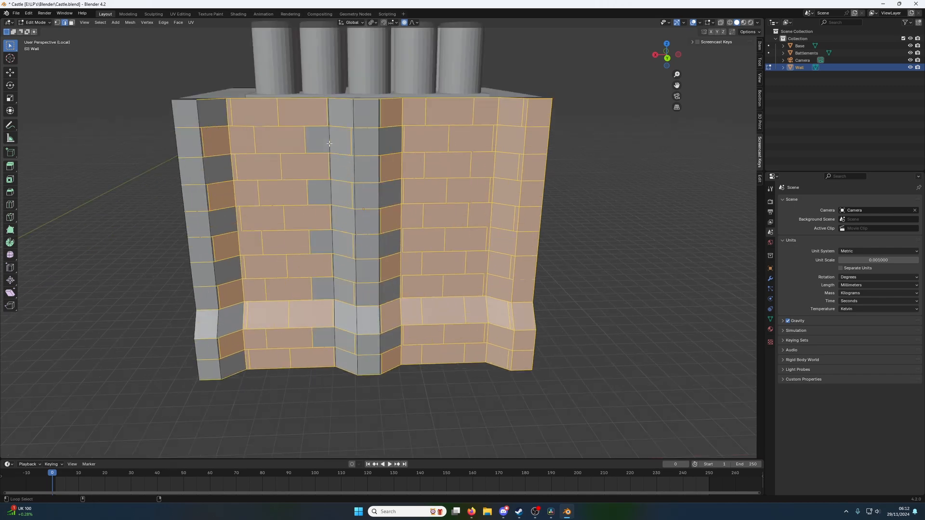
{"action": "left_click", "coordinate": [230, 143], "text": "alt+shift"}
{"action": "left_click", "coordinate": [402, 143], "text": "alt+shift"}
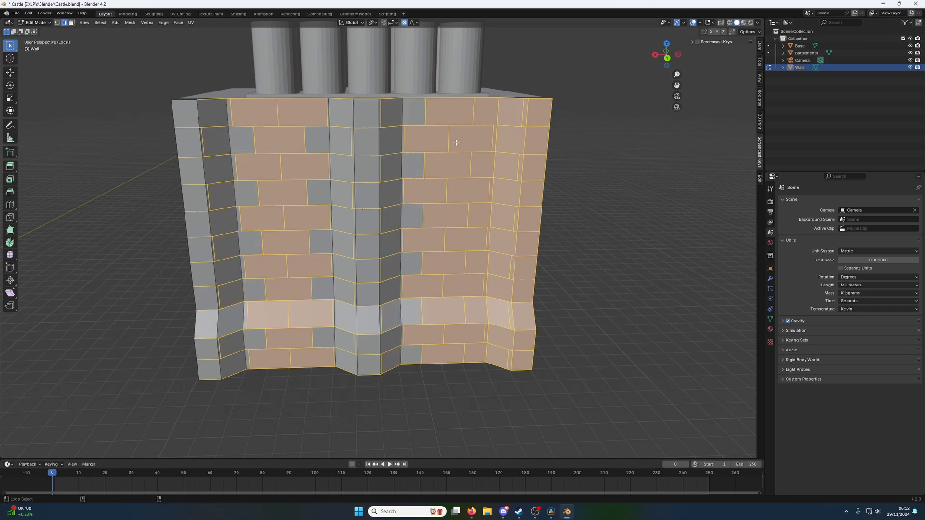
{"action": "left_click", "coordinate": [496, 141], "text": "alt+shift"}
{"action": "left_click", "coordinate": [527, 144], "text": "alt+shift"}
{"action": "left_click", "coordinate": [544, 144], "text": "alt+shift"}
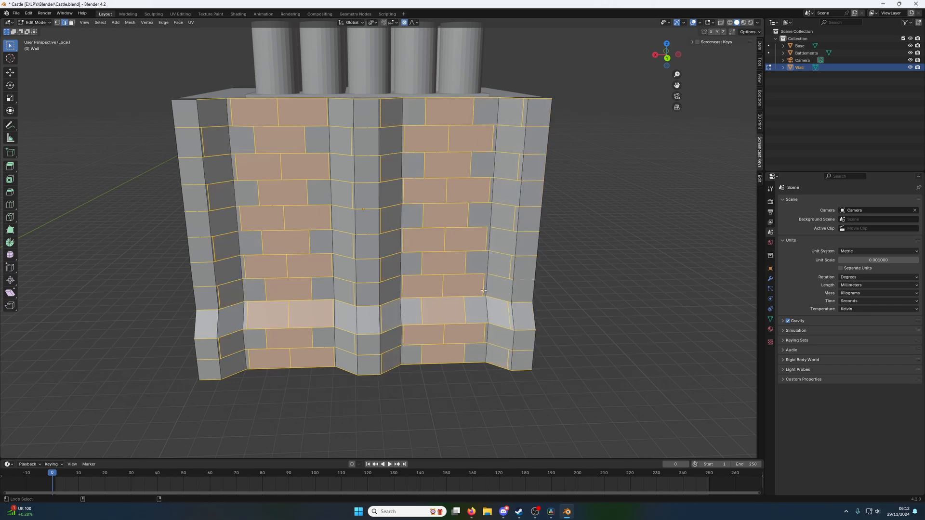
Deselect the back's bottom and top boundary edges and bevel the remaining brick joint edges about 1.1 mm with one segment.
{"action": "left_click", "coordinate": [472, 368], "text": "alt+shift"}
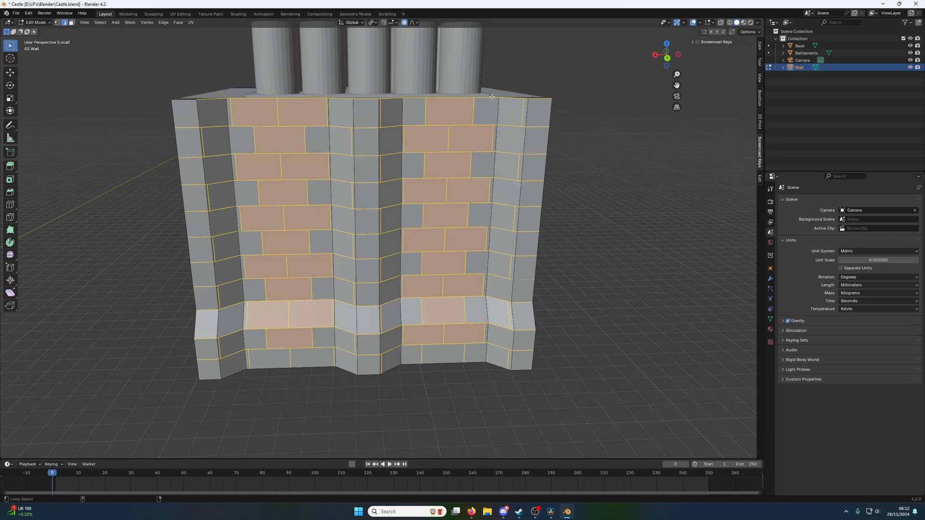
{"action": "left_click", "coordinate": [491, 97], "text": "alt+shift"}
{"action": "key", "text": "ctrl+b"}
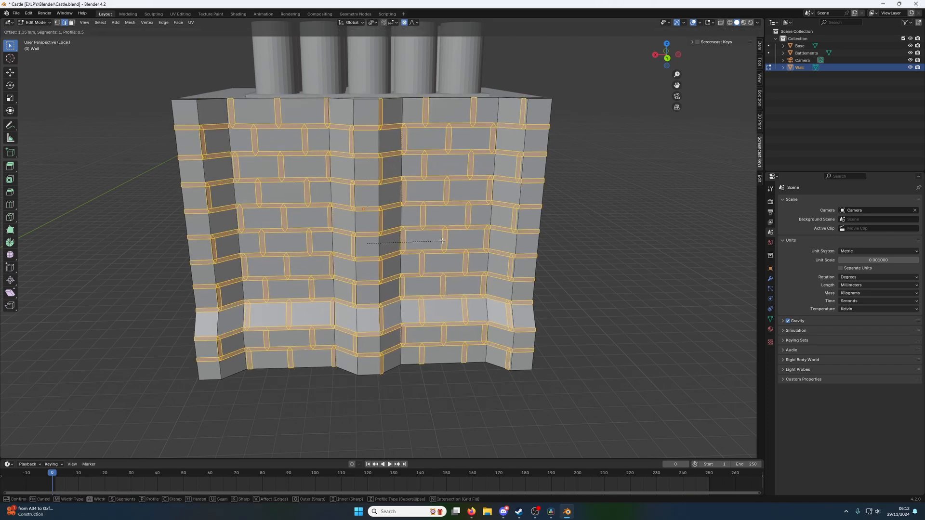
{"action": "left_click", "coordinate": [436, 241]}
Deselect the full brick faces in face mode, starting near the foot of the right recess panel, keeping the mortar strips selected.
{"action": "middle_click_drag", "start_coordinate": [436, 241], "coordinate": [413, 241]}
{"action": "left_click", "coordinate": [395, 301], "text": "shift"}
{"action": "left_click", "coordinate": [415, 328], "text": "shift"}
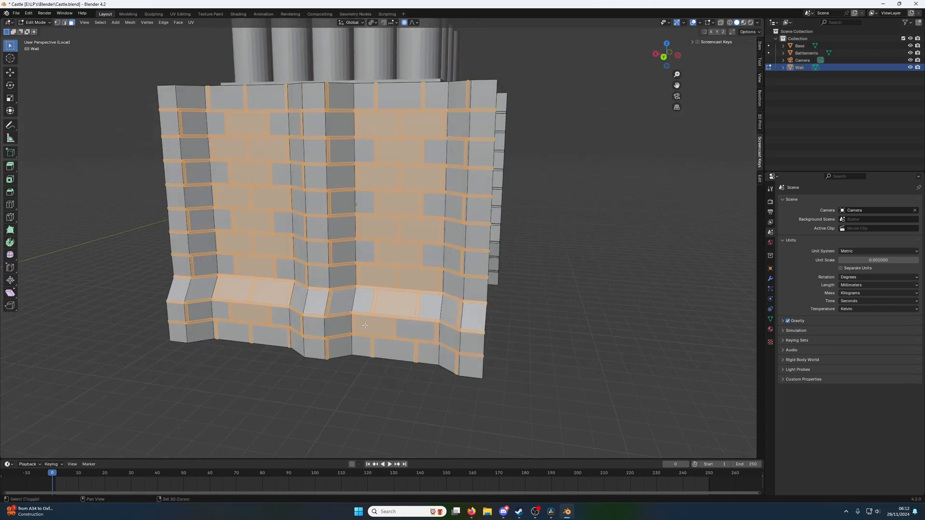
Deselect the remaining brick faces on the castle wall so only the mortar-line faces stay selected.
{"action": "left_click", "coordinate": [373, 326], "text": "shift"}
{"action": "left_click", "coordinate": [395, 202], "text": "shift"}
{"action": "left_click", "coordinate": [395, 177], "text": "shift"}
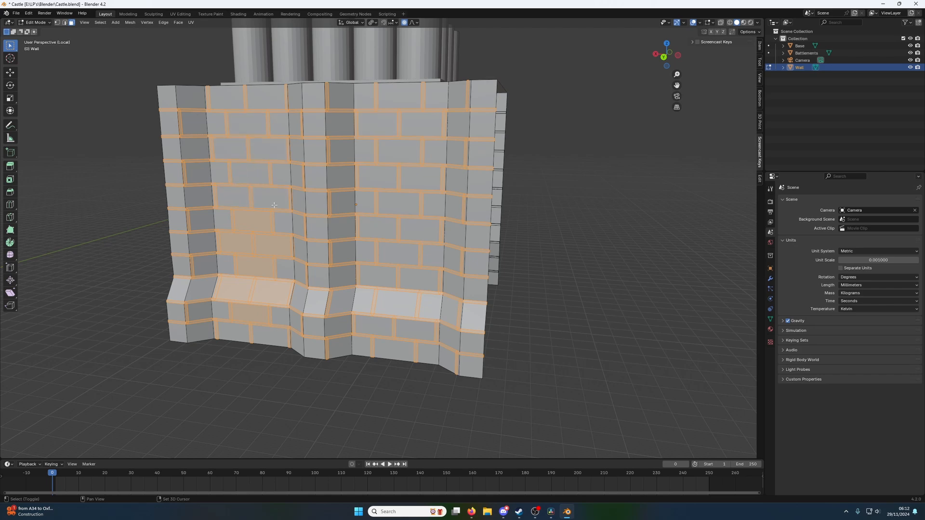
{"action": "left_click", "coordinate": [262, 242], "text": "shift"}
{"action": "left_click", "coordinate": [228, 243], "text": "shift"}
{"action": "left_click", "coordinate": [246, 266], "text": "shift"}
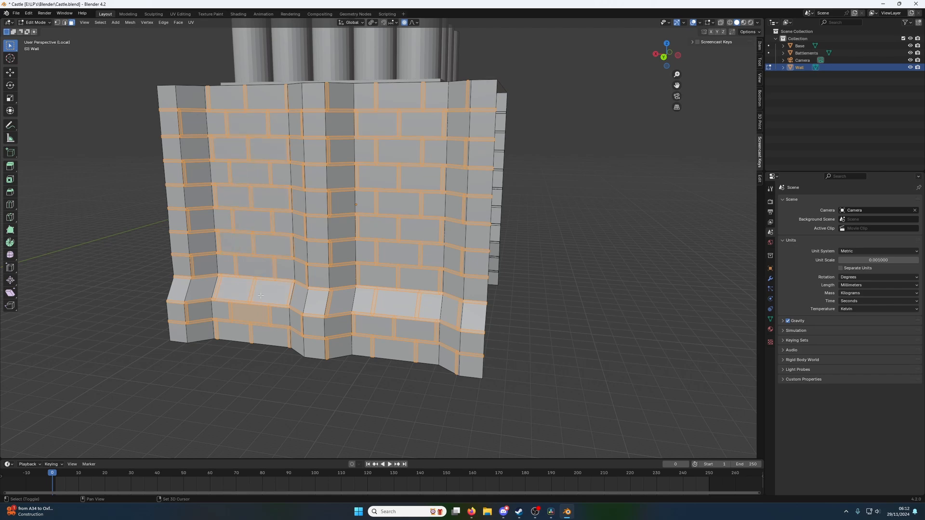
Extrude the selected mortar faces about 1.1 mm along the negative Y axis.
{"action": "middle_click_drag", "start_coordinate": [280, 296], "coordinate": [286, 264]}
{"action": "key", "text": "e"}
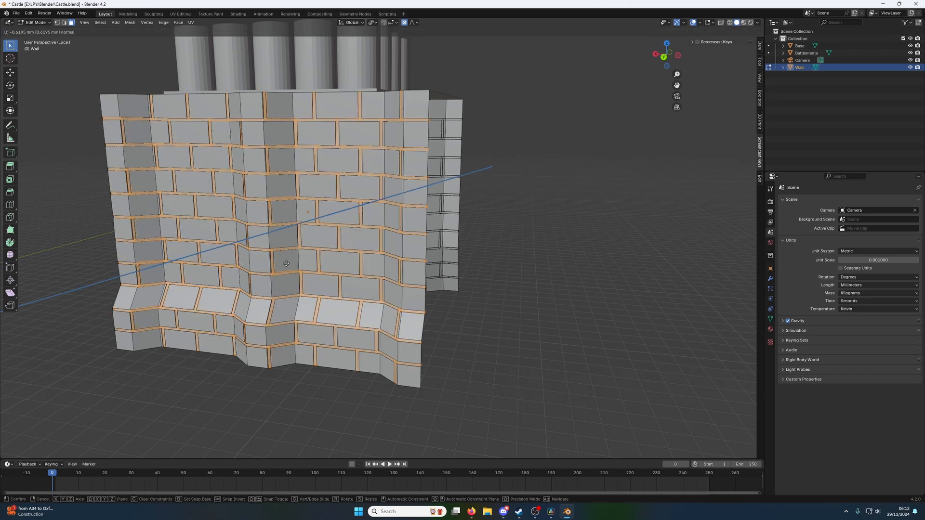
{"action": "key", "text": "y"}
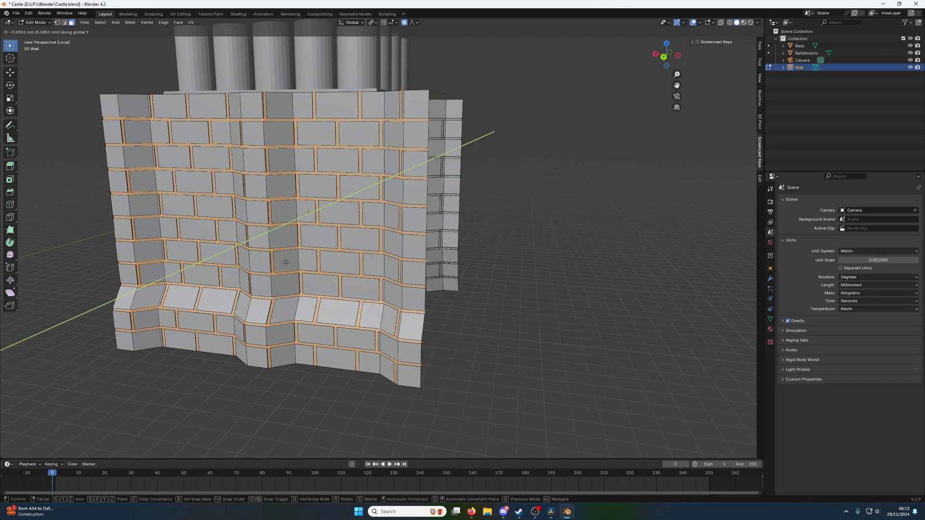
{"action": "left_click", "coordinate": [289, 260]}
{"action": "middle_click_drag", "start_coordinate": [289, 260], "coordinate": [391, 270]}
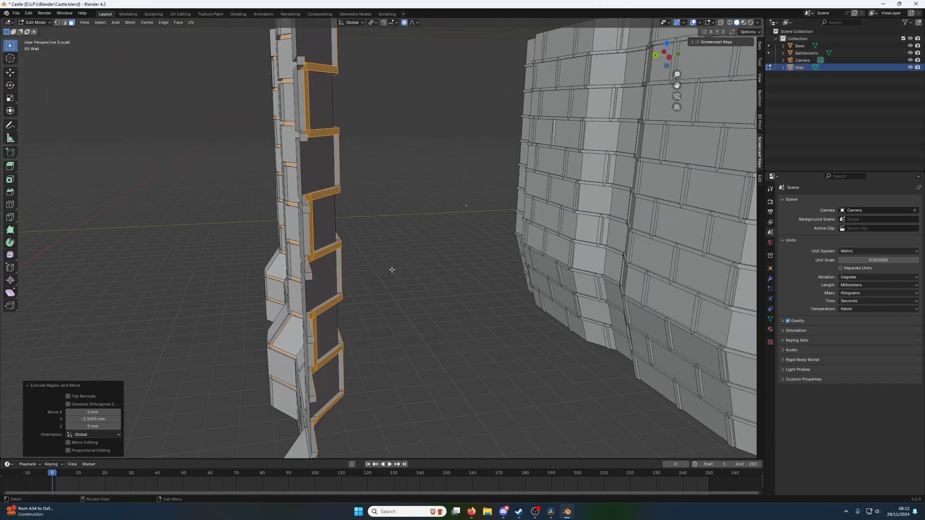
Move the extruded mortar faces back about 0.76 mm along the Y axis to reduce the extrusion depth.
{"action": "key", "text": "g"}
{"action": "key", "text": "y"}
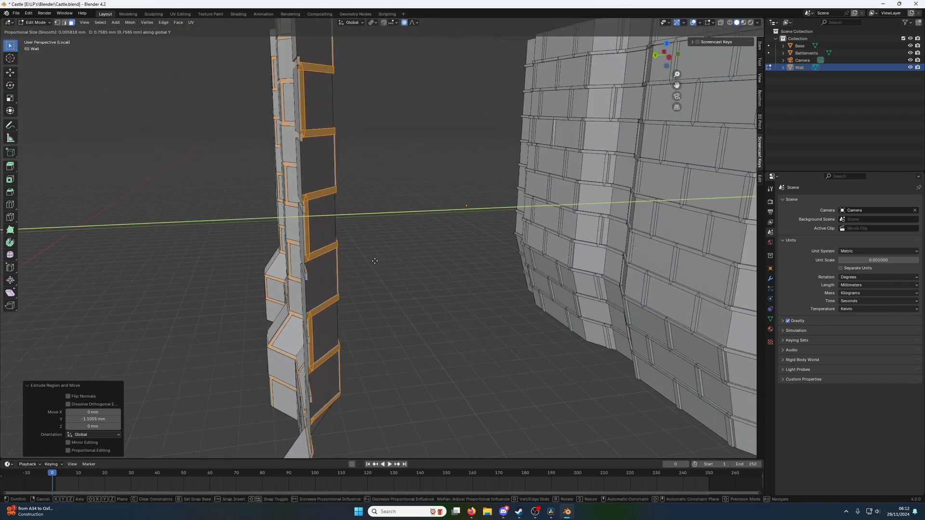
{"action": "left_click", "coordinate": [374, 260]}
{"action": "middle_click_drag", "start_coordinate": [374, 260], "coordinate": [485, 226]}
{"action": "key", "text": "Tab"}
{"action": "scroll", "coordinate": [502, 255], "scroll_direction": "down", "scroll_amount": 6}
{"action": "key", "text": "Tab"}
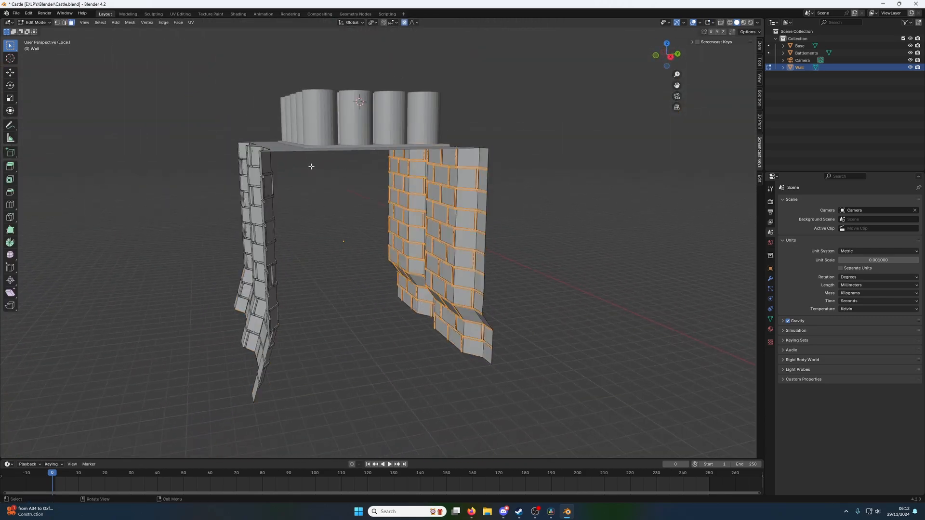
Try to fill a face between the vertical end edge loops of the two opposing walls.
{"action": "middle_click_drag", "start_coordinate": [464, 168], "coordinate": [459, 174]}
{"action": "key", "text": "1"}
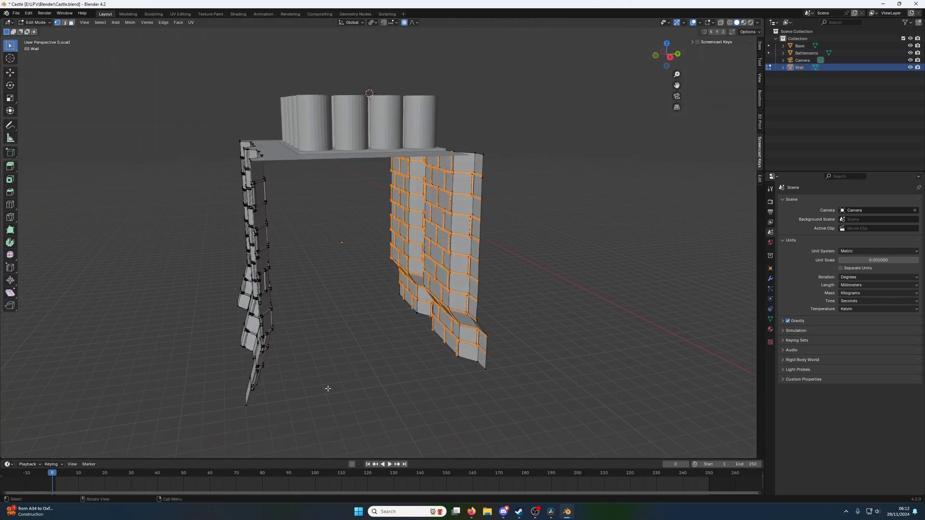
{"action": "left_click", "coordinate": [260, 409]}
{"action": "left_click", "coordinate": [490, 370], "text": "ctrl"}
{"action": "key", "text": "2"}
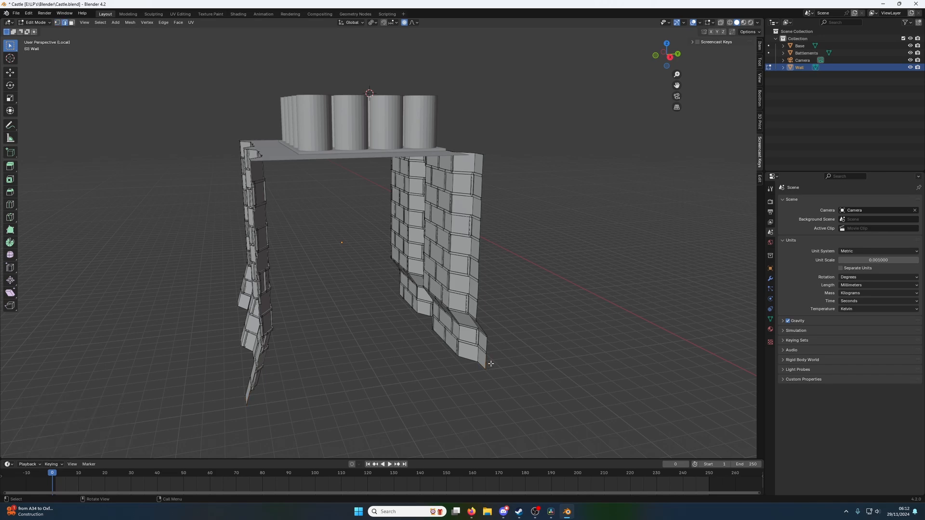
{"action": "left_click", "coordinate": [485, 353], "text": "alt"}
{"action": "left_click", "coordinate": [482, 174], "text": "alt+shift"}
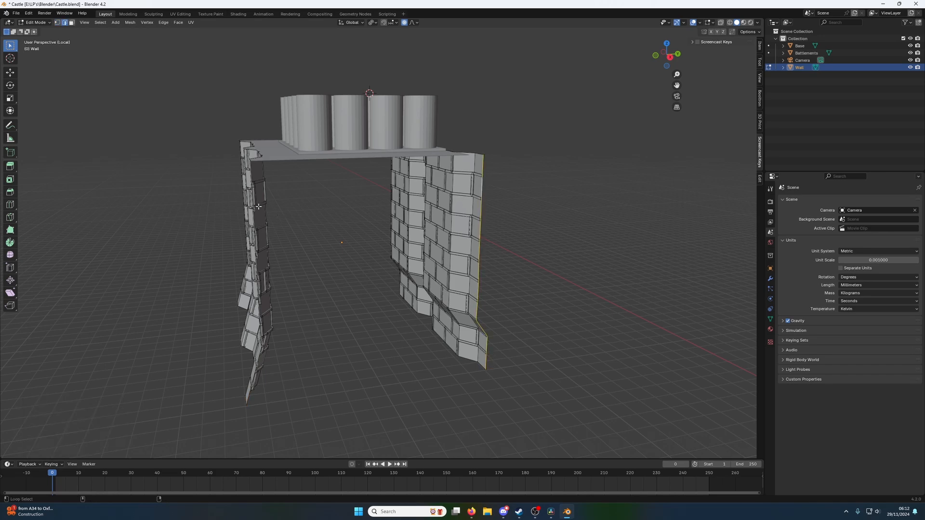
{"action": "middle_click_drag", "start_coordinate": [256, 208], "coordinate": [221, 202]}
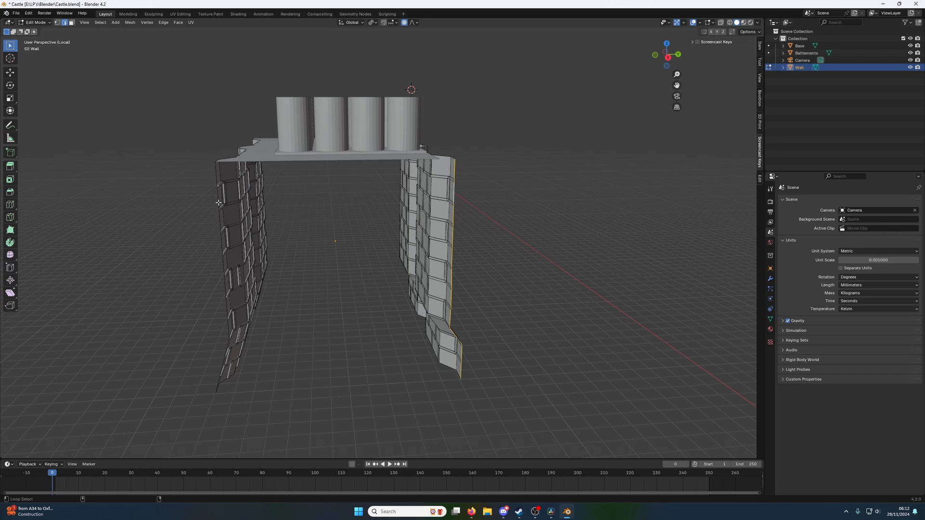
{"action": "left_click", "coordinate": [219, 203], "text": "alt+shift"}
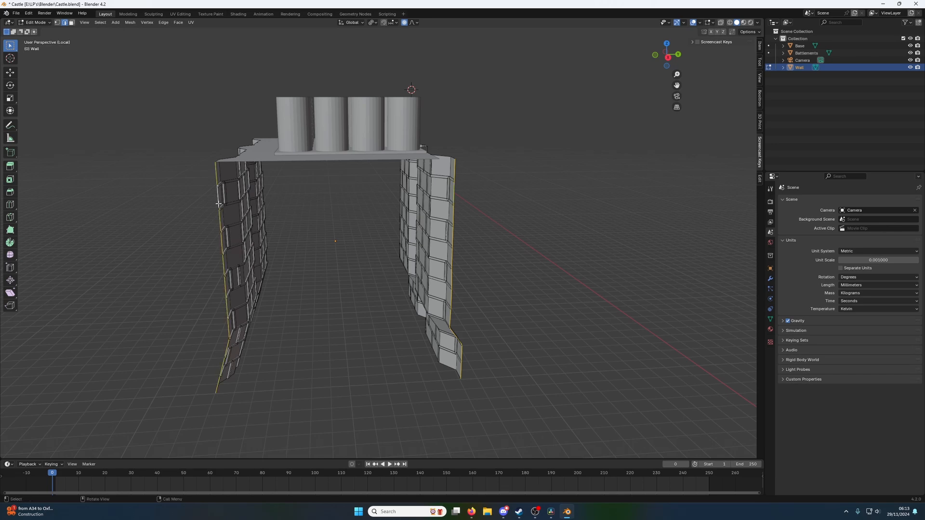
{"action": "key", "text": "f"}
{"action": "middle_click_drag", "start_coordinate": [291, 206], "coordinate": [313, 226]}
{"action": "scroll", "coordinate": [286, 230], "scroll_direction": "up", "scroll_amount": 5}
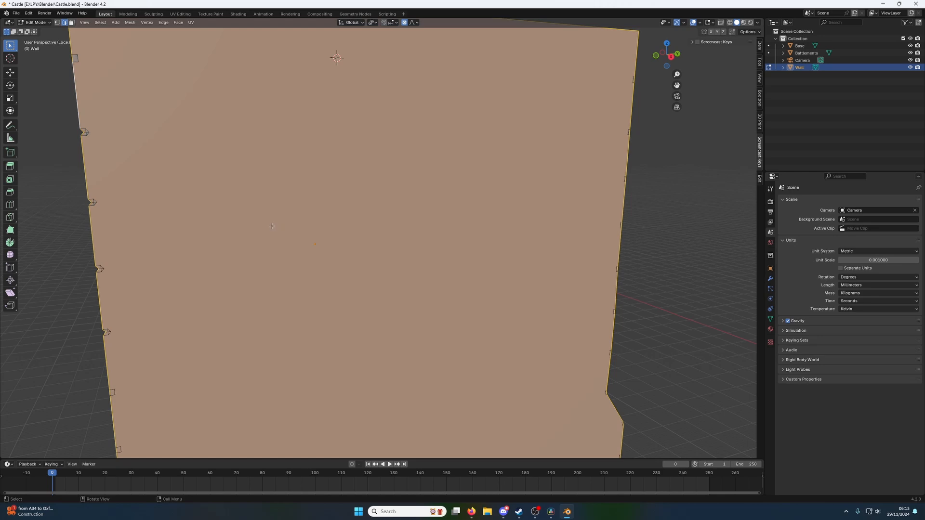
{"action": "key", "text": "ctrl+z"}
Delete the protruding end-cap faces of one mortar strip at the near wall's vertical end.
{"action": "scroll", "coordinate": [216, 202], "scroll_direction": "down", "scroll_amount": 3}
{"action": "middle_click_drag", "start_coordinate": [169, 178], "coordinate": [182, 188]}
{"action": "scroll", "coordinate": [182, 188], "scroll_direction": "up", "scroll_amount": 4}
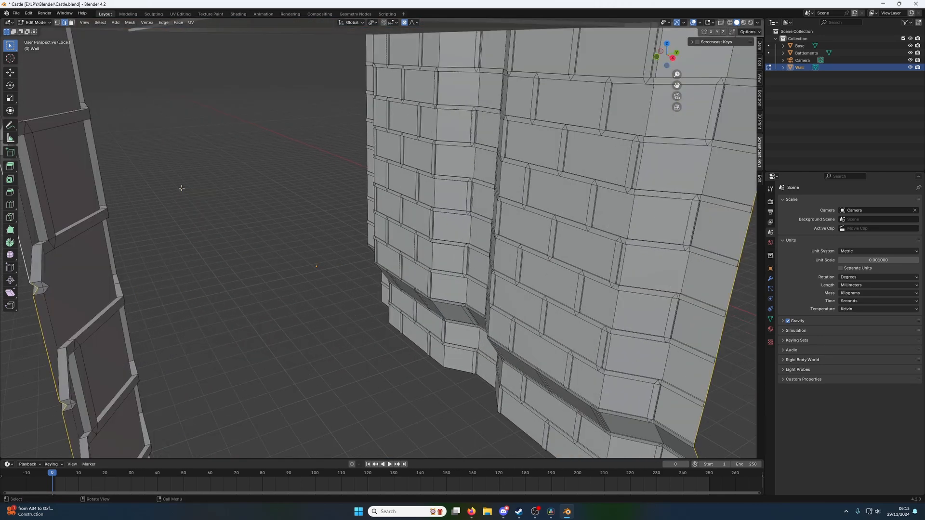
{"action": "scroll", "coordinate": [140, 206], "scroll_direction": "up", "scroll_amount": 5}
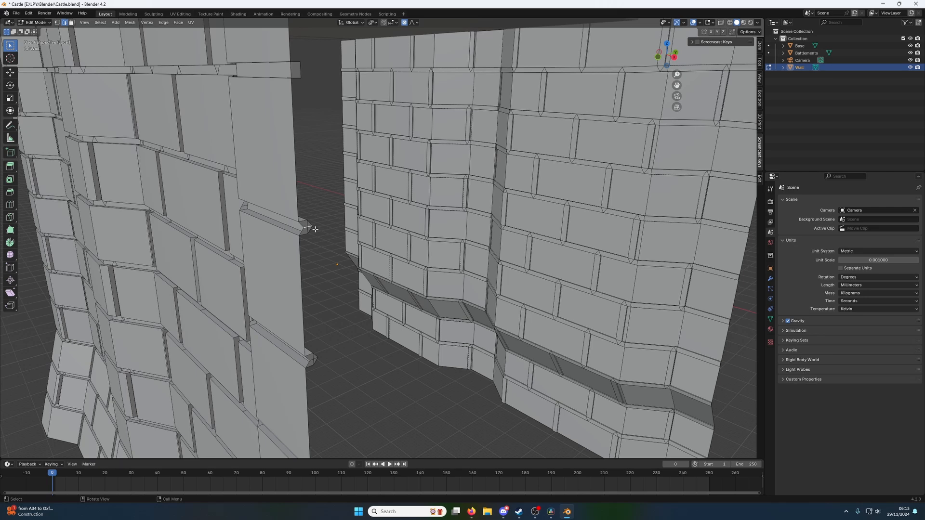
{"action": "key", "text": "3"}
{"action": "left_click", "coordinate": [304, 225]}
{"action": "key", "text": "x"}
{"action": "left_click", "coordinate": [303, 231]}
{"action": "middle_click_drag", "start_coordinate": [309, 227], "coordinate": [268, 209]}
{"action": "key", "text": "x"}
{"action": "left_click", "coordinate": [317, 225]}
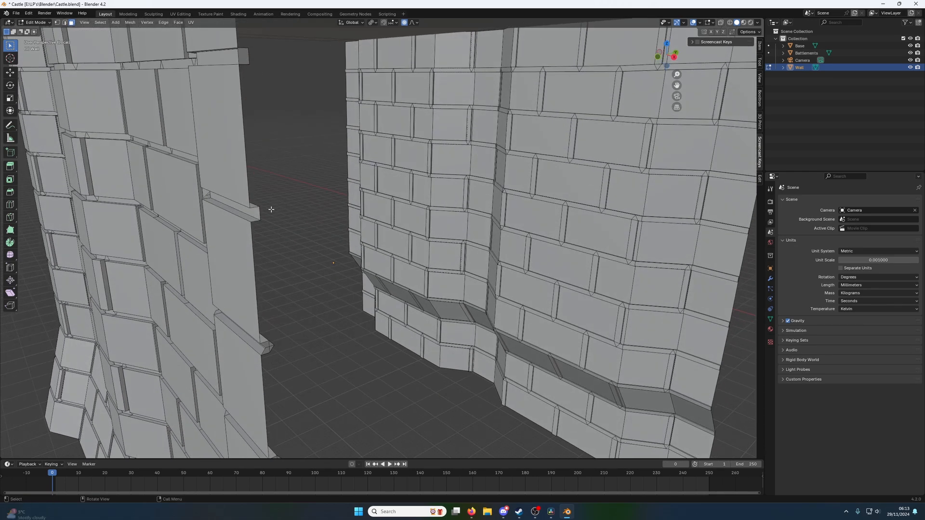
Delete the end-cap faces on the mortar strip one row below and on the strip near the wall's top.
{"action": "left_click", "coordinate": [266, 347], "text": "shift"}
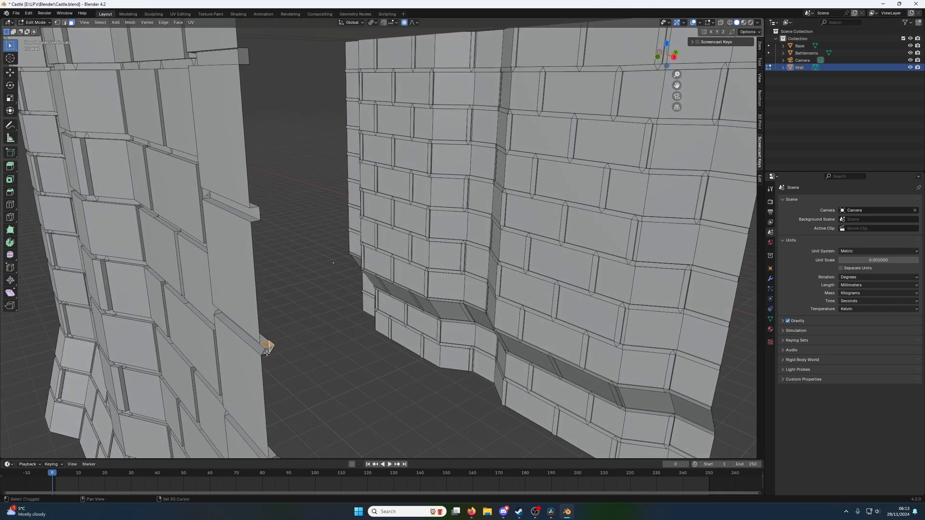
{"action": "key", "text": "x"}
{"action": "left_click", "coordinate": [265, 348]}
{"action": "scroll", "coordinate": [255, 128], "scroll_direction": "down", "scroll_amount": 2}
{"action": "left_click", "coordinate": [312, 146]}
{"action": "key", "text": "x"}
{"action": "left_click", "coordinate": [313, 147]}
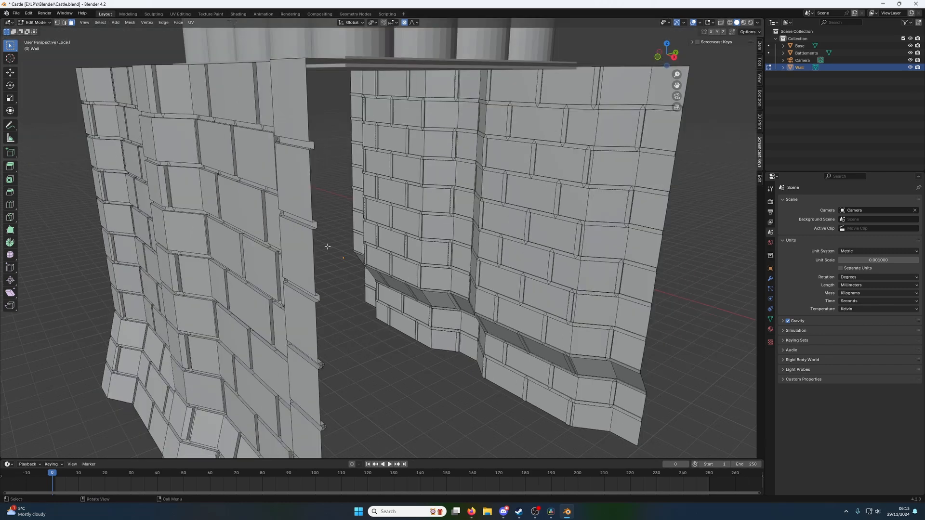
Delete the end-cap faces of two more mortar strips lower down the near wall's end.
{"action": "scroll", "coordinate": [320, 244], "scroll_direction": "up", "scroll_amount": 2}
{"action": "scroll", "coordinate": [292, 243], "scroll_direction": "up", "scroll_amount": 2}
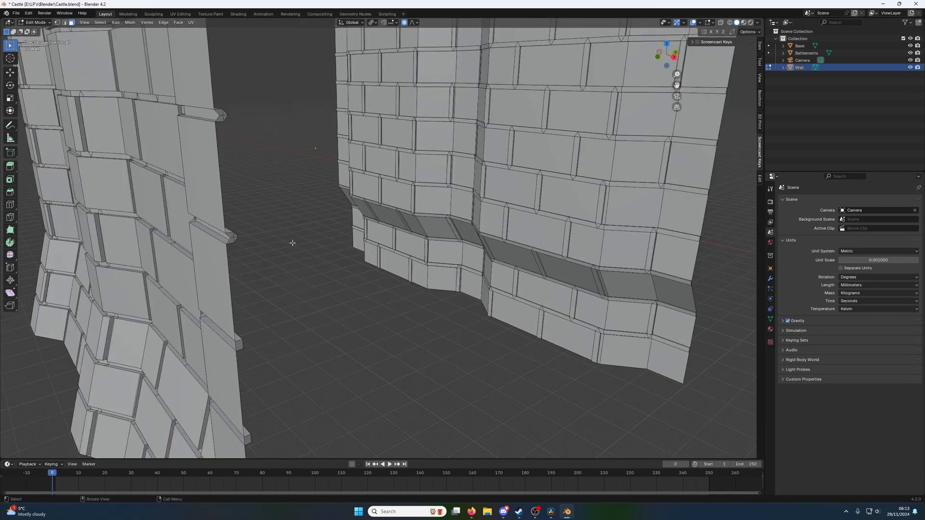
{"action": "left_click", "coordinate": [232, 236]}
{"action": "key", "text": "x"}
{"action": "left_click", "coordinate": [233, 241]}
{"action": "left_click", "coordinate": [240, 343]}
{"action": "key", "text": "x"}
{"action": "left_click", "coordinate": [222, 351]}
{"action": "scroll", "coordinate": [263, 418], "scroll_direction": "down", "scroll_amount": 2}
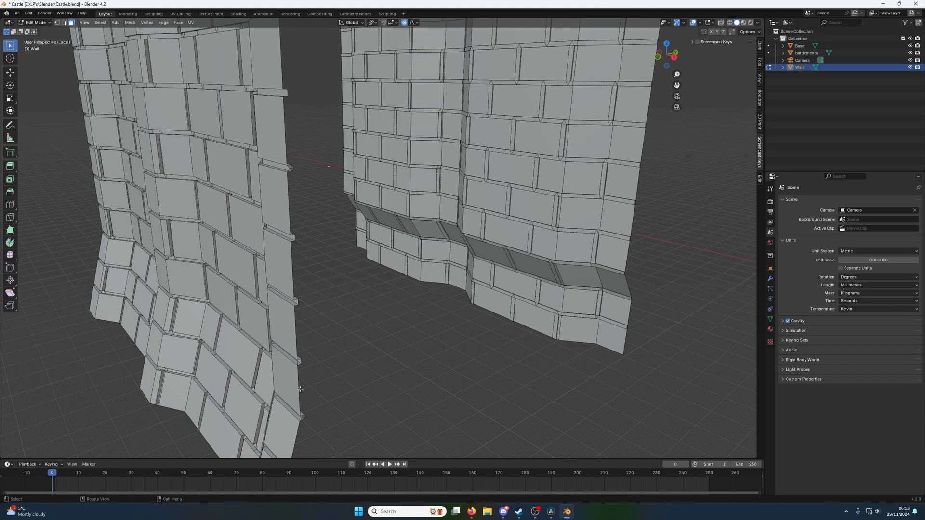
Delete the edge at the end of the mortar strip one row above the near wall's sloped base.
{"action": "middle_click_drag", "start_coordinate": [300, 388], "coordinate": [305, 323]}
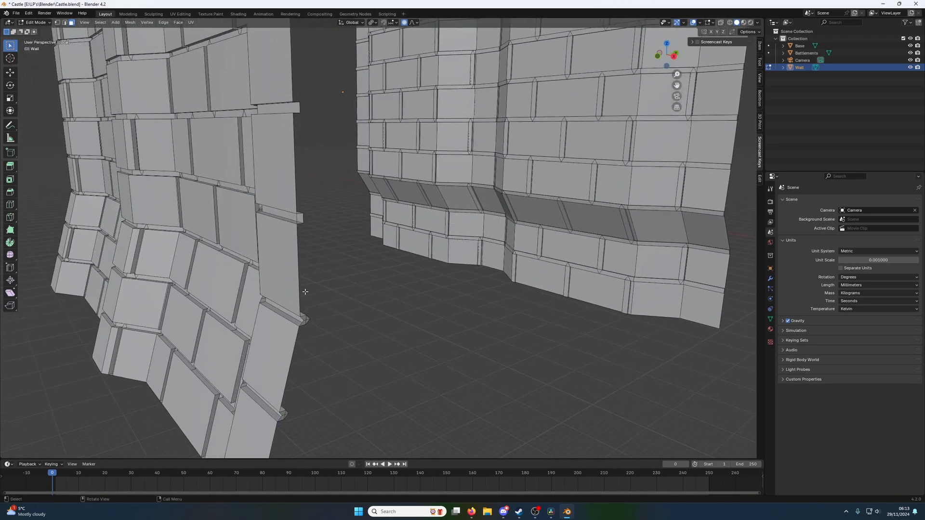
{"action": "key", "text": "2"}
{"action": "left_click", "coordinate": [293, 220]}
{"action": "right_click", "coordinate": [299, 218]}
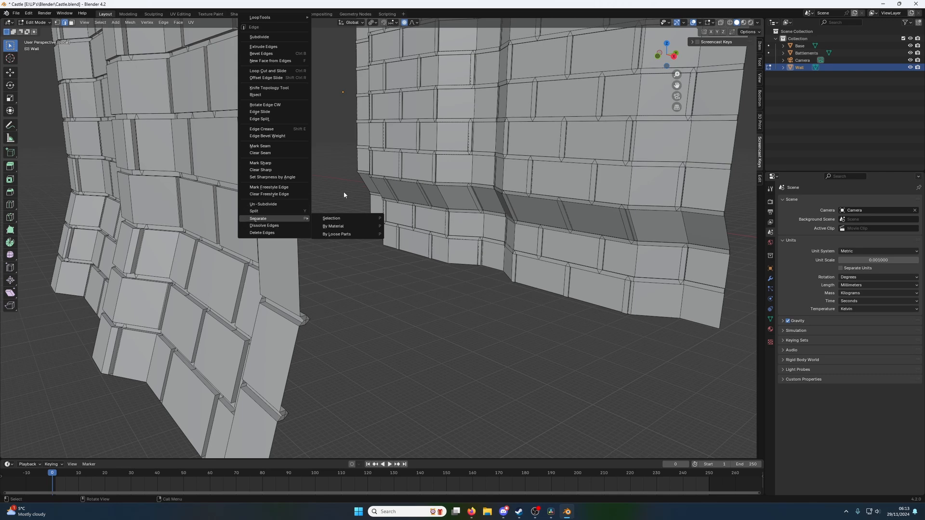
{"action": "key", "text": "Escape"}
{"action": "right_click", "coordinate": [298, 213]}
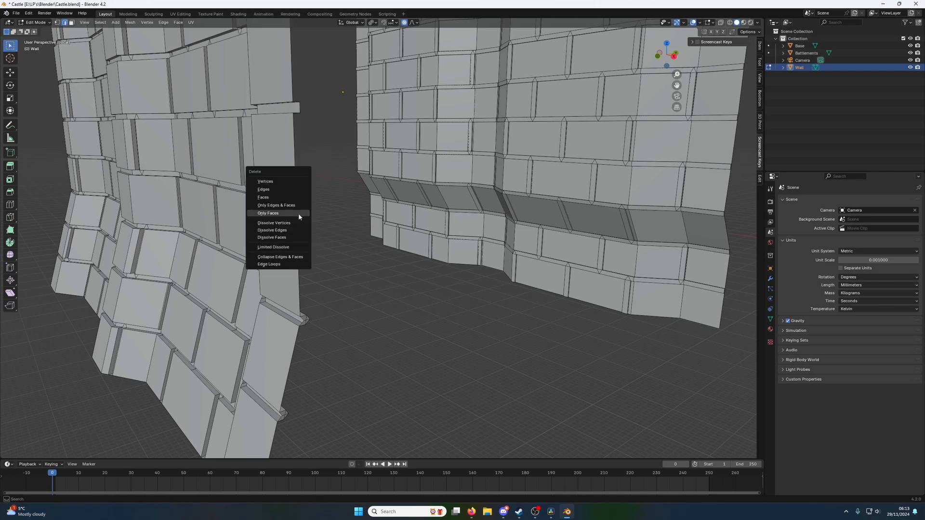
{"action": "left_click", "coordinate": [287, 190]}
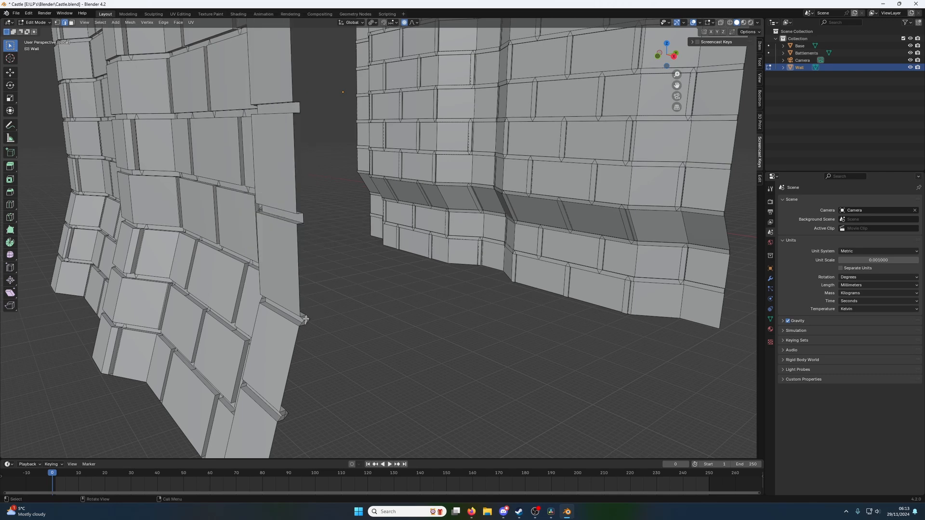
Delete the end-cap face of the mortar strip at the upper edge of the near wall's sloped base.
{"action": "key", "text": "shift+3"}
{"action": "left_click", "coordinate": [305, 319], "text": "shift"}
{"action": "key", "text": "x"}
{"action": "left_click", "coordinate": [306, 318]}
{"action": "key", "text": "ctrl+z"}
{"action": "key", "text": "x"}
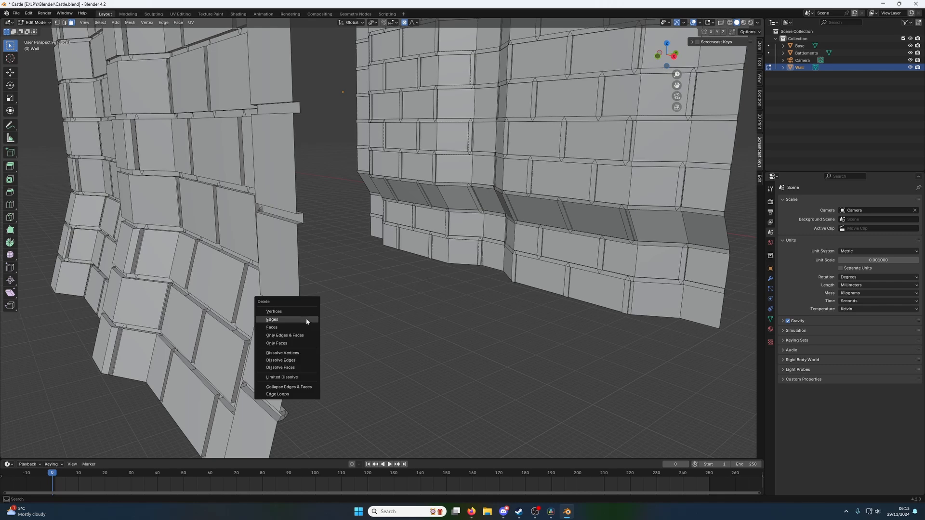
{"action": "left_click", "coordinate": [291, 326]}
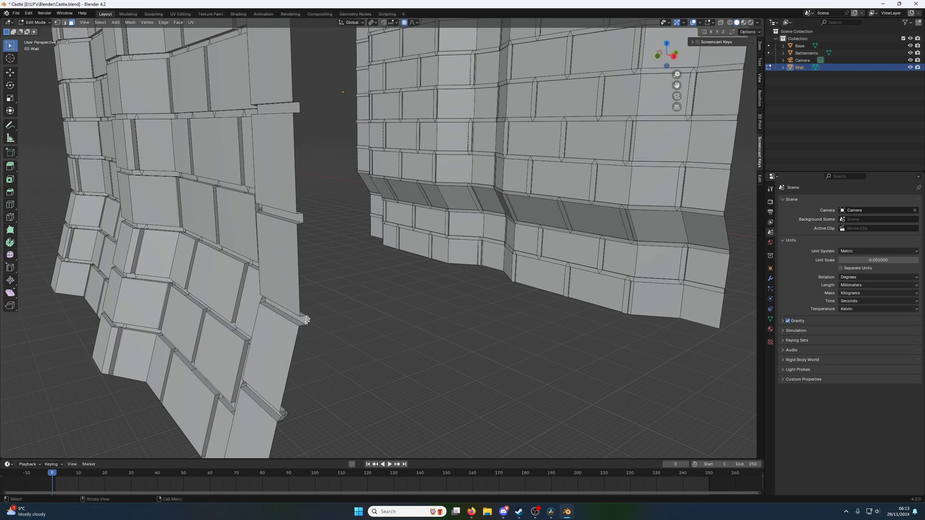
Delete the remaining end-cap faces on the near wall's lowest mortar strips, below the slope.
{"action": "left_click", "coordinate": [283, 414], "text": "shift"}
{"action": "key", "text": "x"}
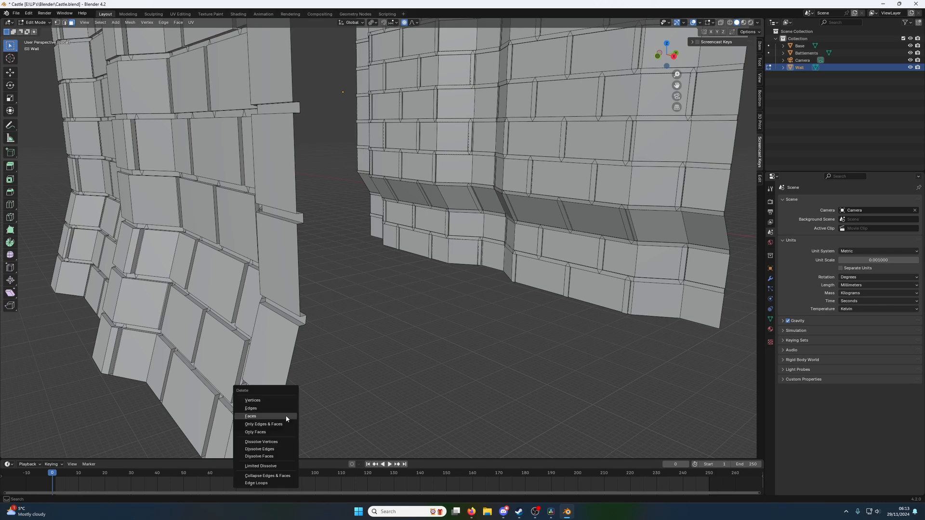
{"action": "left_click", "coordinate": [279, 416]}
{"action": "left_click", "coordinate": [285, 415]}
{"action": "key", "text": "x"}
{"action": "left_click", "coordinate": [285, 415]}
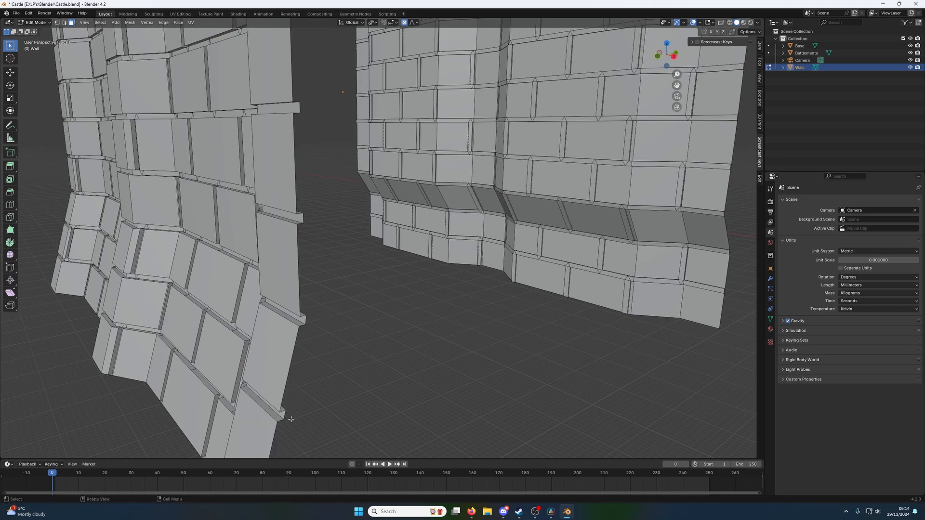
{"action": "scroll", "coordinate": [294, 413], "scroll_direction": "down", "scroll_amount": 1}
{"action": "key", "text": "x"}
{"action": "left_click", "coordinate": [307, 406]}
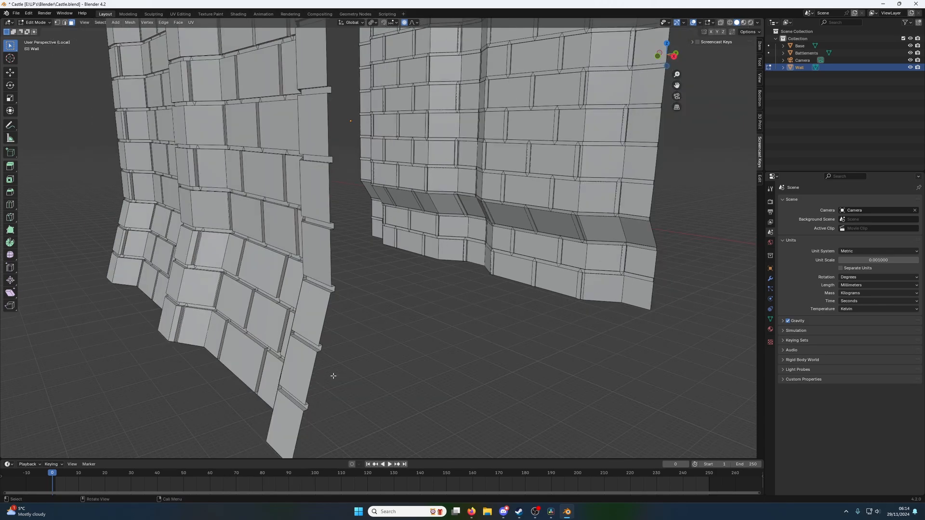
Delete the end-cap face of a mortar strip in the upper part of the opposite wall's end.
{"action": "middle_click_drag", "start_coordinate": [334, 376], "coordinate": [303, 356]}
{"action": "scroll", "coordinate": [417, 305], "scroll_direction": "up", "scroll_amount": 2}
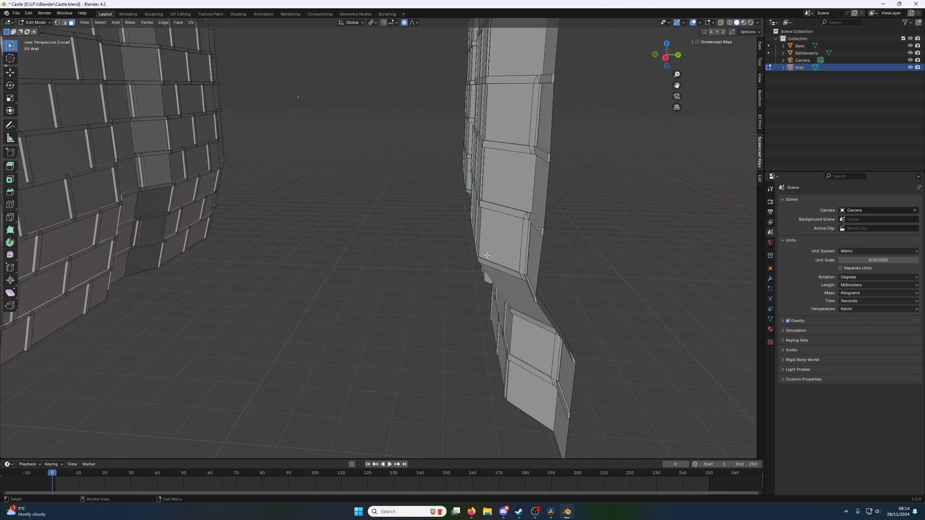
{"action": "middle_click_drag", "start_coordinate": [485, 186], "coordinate": [464, 203]}
{"action": "left_click", "coordinate": [418, 177]}
{"action": "key", "text": "x"}
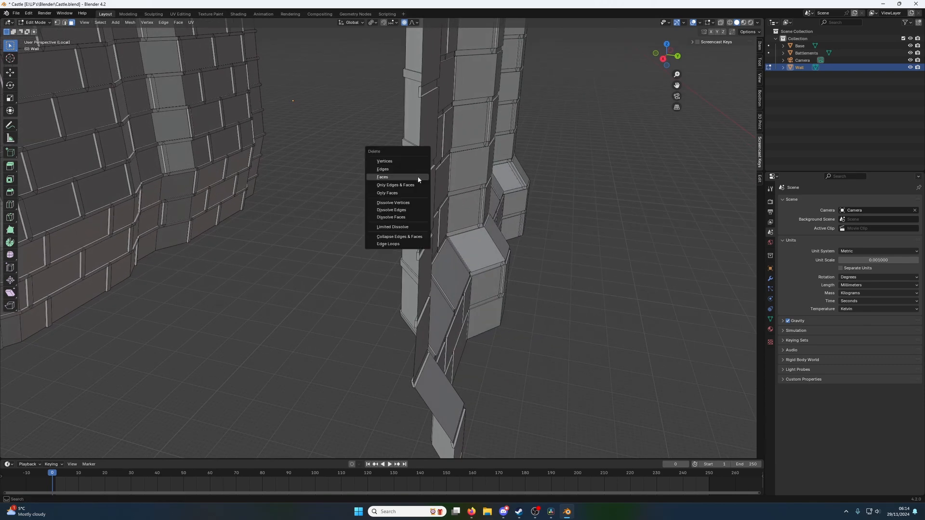
{"action": "left_click", "coordinate": [417, 179]}
Delete the small end-cap faces of the next three mortar strips down the opposite wall's end.
{"action": "left_click", "coordinate": [418, 255]}
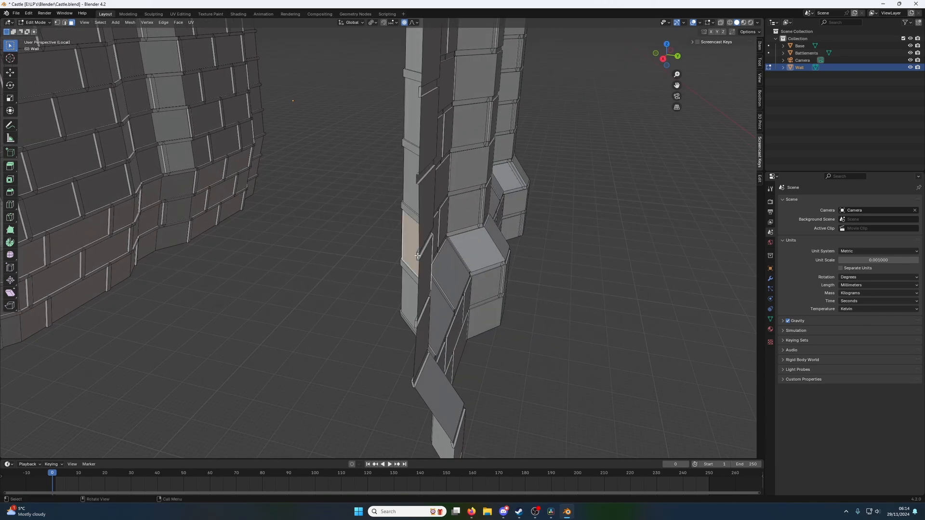
{"action": "key", "text": "x"}
{"action": "left_click", "coordinate": [418, 263]}
{"action": "left_click", "coordinate": [417, 255]}
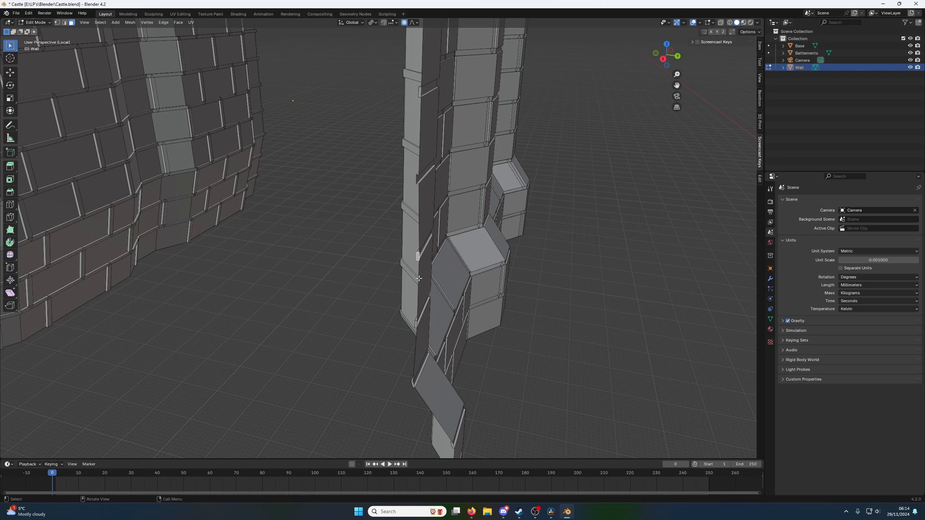
{"action": "left_click", "coordinate": [416, 323], "text": "shift"}
{"action": "left_click", "coordinate": [413, 383], "text": "shift"}
{"action": "key", "text": "x"}
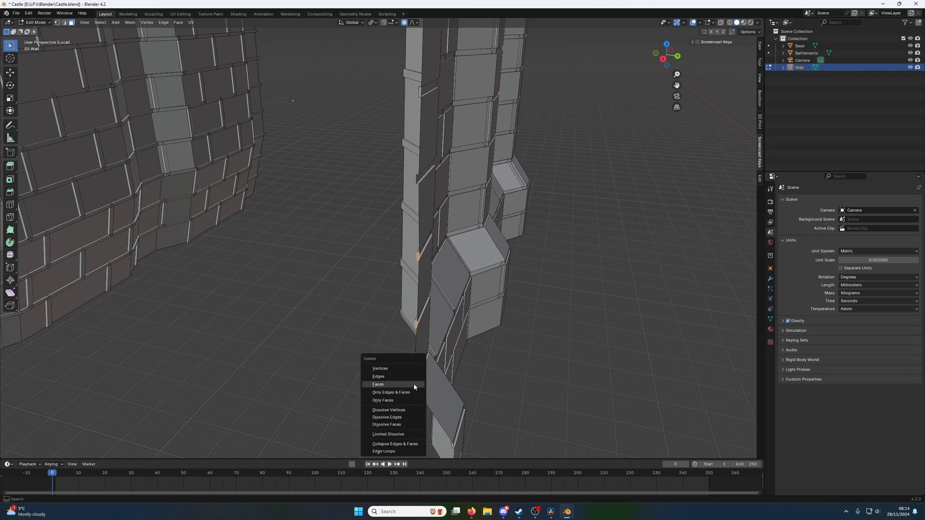
{"action": "left_click", "coordinate": [413, 383]}
{"action": "middle_click_drag", "start_coordinate": [434, 380], "coordinate": [429, 337], "text": "shift"}
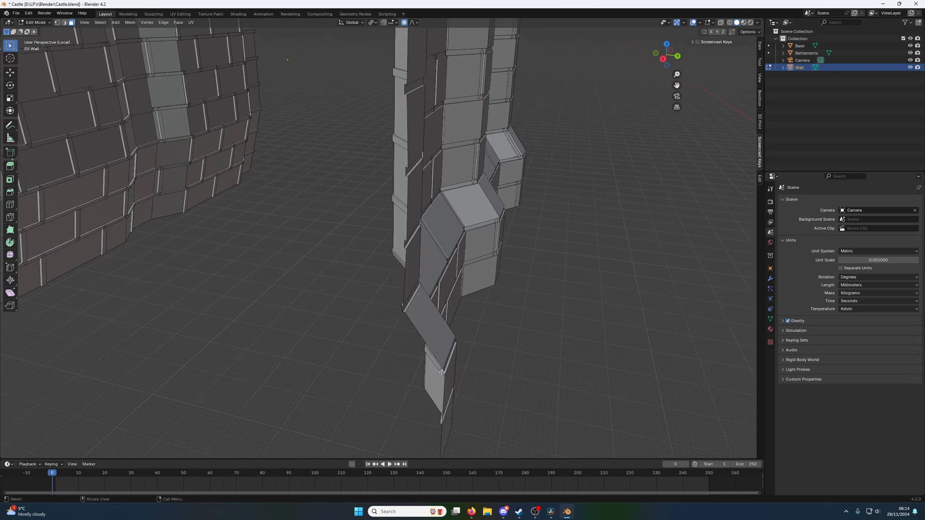
Delete the remaining end-cap faces of the mortar strips along the opposite wall's end, from its base up to its upper part.
{"action": "key", "text": "x"}
{"action": "left_click", "coordinate": [431, 420]}
{"action": "scroll", "coordinate": [424, 334], "scroll_direction": "up", "scroll_amount": 5, "text": "shift"}
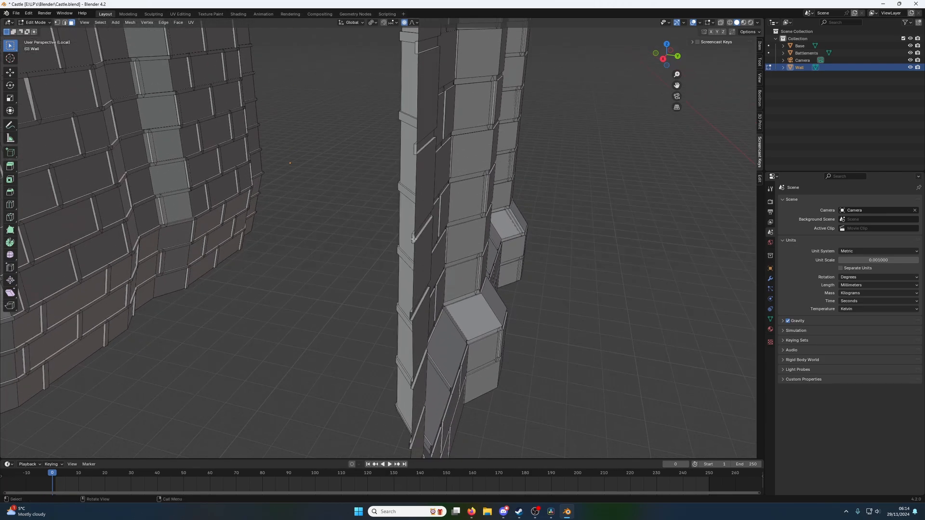
{"action": "left_click", "coordinate": [415, 149], "text": "shift"}
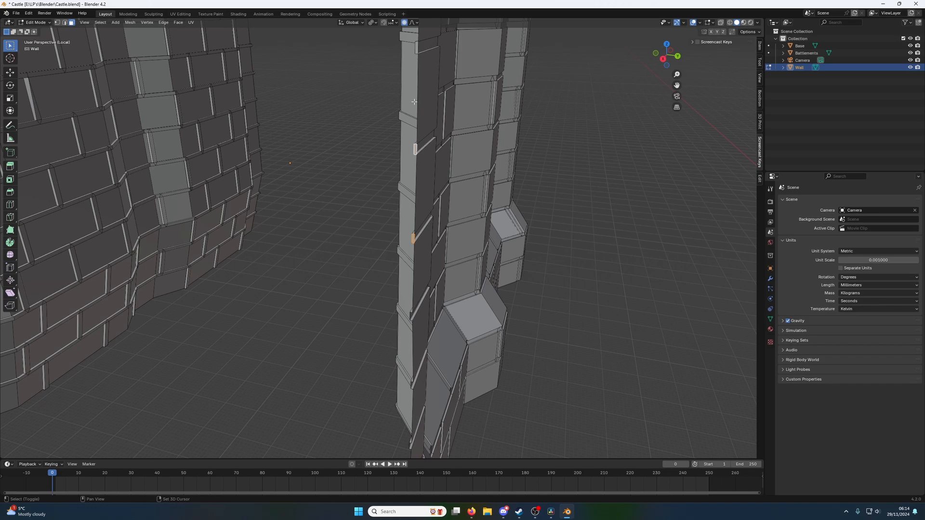
{"action": "left_click", "coordinate": [415, 45], "text": "shift"}
{"action": "key", "text": "x"}
{"action": "left_click", "coordinate": [416, 51]}
{"action": "middle_click_drag", "start_coordinate": [414, 51], "coordinate": [310, 201], "text": "shift"}
{"action": "left_click", "coordinate": [407, 213]}
{"action": "key", "text": "x"}
{"action": "left_click", "coordinate": [407, 214]}
Delete the end-cap faces of the mortar strips down the next wall end, from the upper strips through the sloped base.
{"action": "scroll", "coordinate": [445, 176], "scroll_direction": "down", "scroll_amount": 3}
{"action": "scroll", "coordinate": [289, 160], "scroll_direction": "up", "scroll_amount": 2}
{"action": "left_click", "coordinate": [304, 223]}
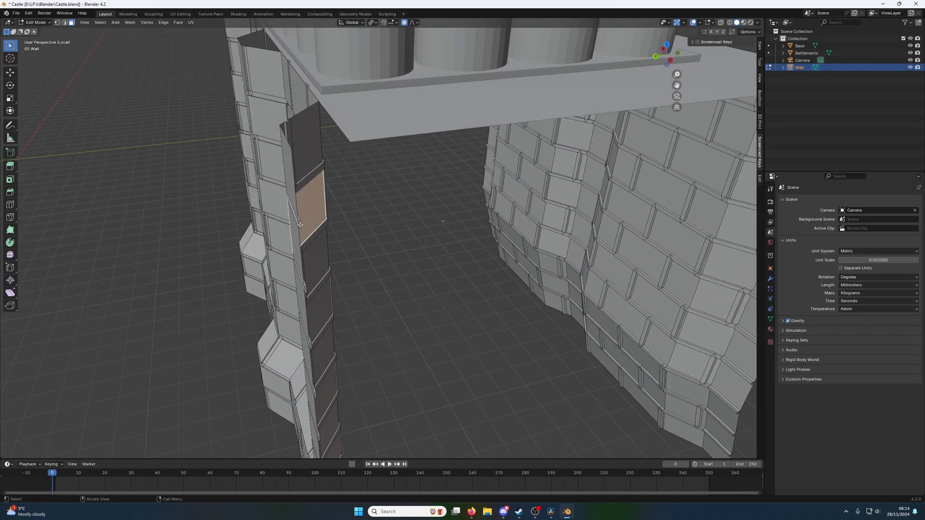
{"action": "left_click", "coordinate": [299, 225]}
{"action": "left_click", "coordinate": [305, 290], "text": "shift"}
{"action": "left_click", "coordinate": [311, 349], "text": "shift"}
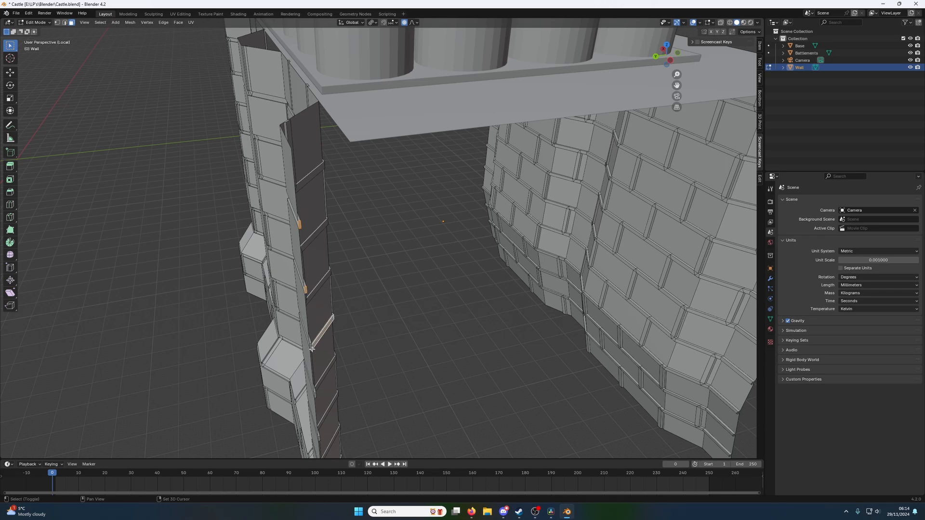
{"action": "key", "text": "ctrl+z"}
{"action": "left_click", "coordinate": [310, 345], "text": "shift"}
{"action": "right_click", "coordinate": [326, 430]}
{"action": "middle_click_drag", "start_coordinate": [361, 410], "coordinate": [378, 263]}
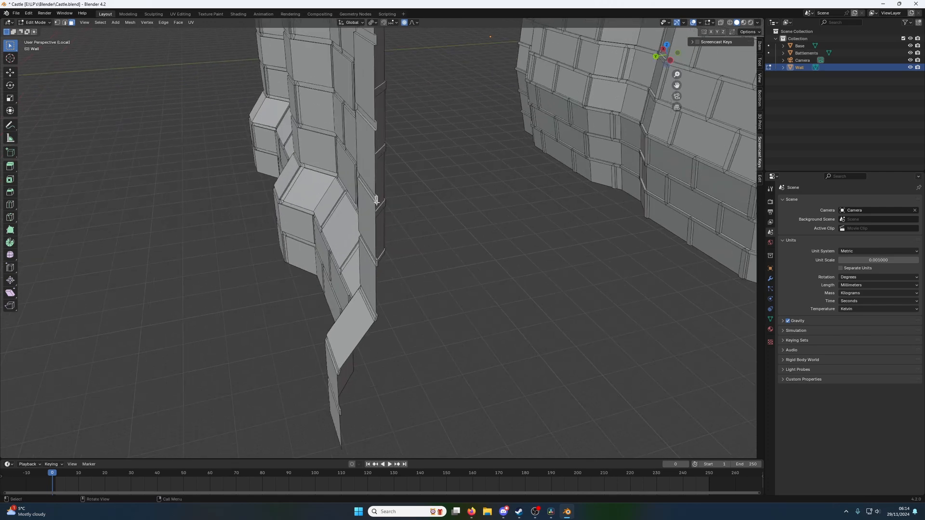
{"action": "left_click", "coordinate": [377, 264], "text": "shift"}
{"action": "left_click", "coordinate": [376, 319], "text": "shift"}
{"action": "left_click", "coordinate": [339, 412], "text": "shift"}
{"action": "right_click", "coordinate": [349, 406]}
{"action": "left_click", "coordinate": [351, 409]}
Delete the faces of the pointed end cap on the lowest mortar strip of the last uncleaned wall end's sloped base.
{"action": "middle_click_drag", "start_coordinate": [351, 408], "coordinate": [551, 161]}
{"action": "middle_click_drag", "start_coordinate": [493, 261], "coordinate": [378, 256]}
{"action": "scroll", "coordinate": [456, 325], "scroll_direction": "up", "scroll_amount": 2}
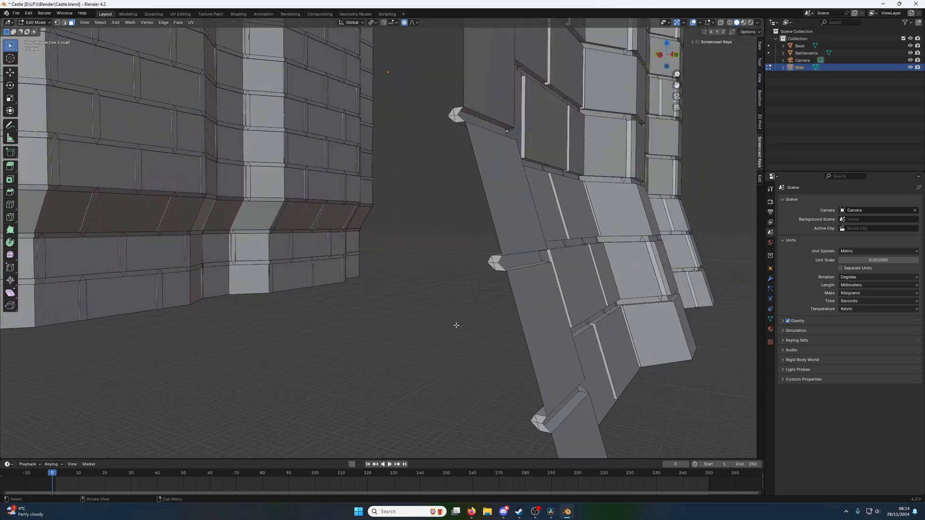
{"action": "left_click", "coordinate": [542, 420]}
{"action": "key", "text": "x"}
{"action": "key", "text": "Escape"}
{"action": "key", "text": "x"}
{"action": "left_click", "coordinate": [540, 427]}
Delete the pointed end-cap faces of the mortar strip midway up the sloped base.
{"action": "key", "text": "x"}
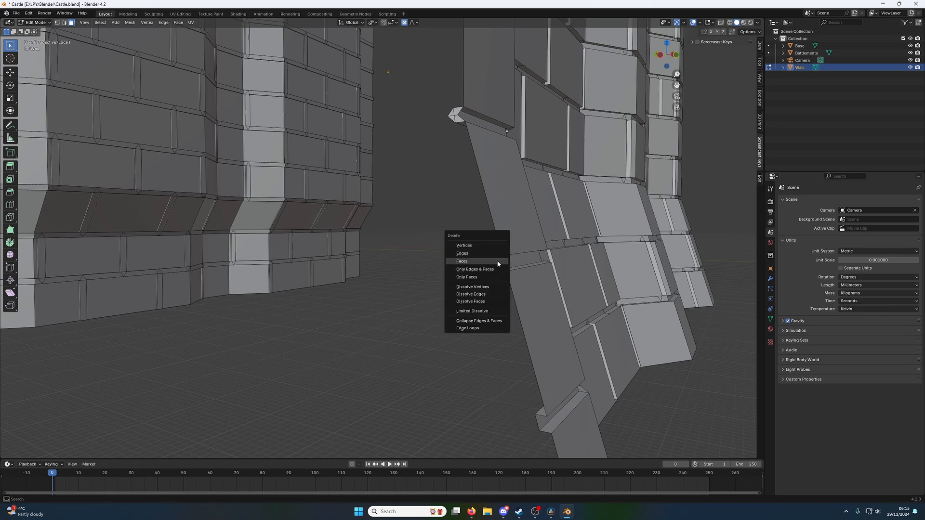
{"action": "key", "text": "Escape"}
{"action": "key", "text": "x"}
{"action": "left_click", "coordinate": [496, 267]}
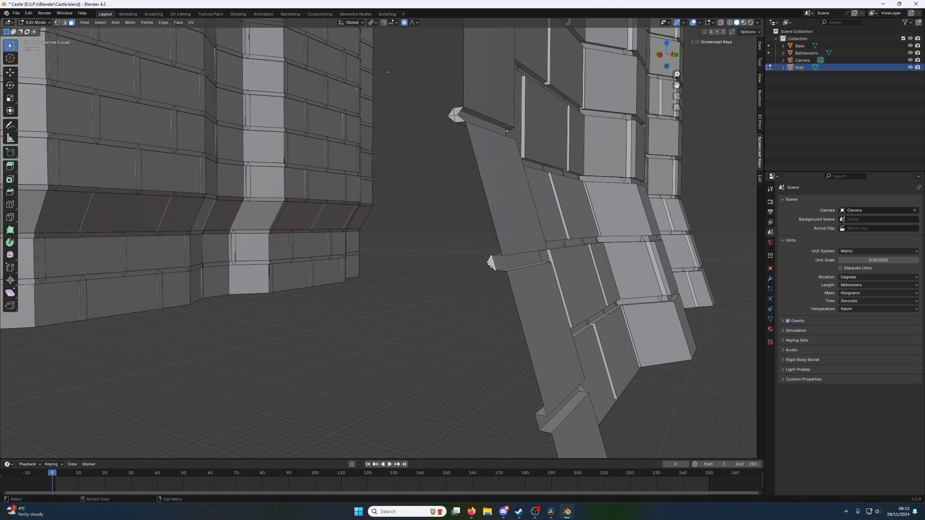
{"action": "key", "text": "x"}
{"action": "left_click", "coordinate": [489, 263]}
Delete the pointed end-cap faces of the mortar strip at the upper edge of the sloped base.
{"action": "left_click", "coordinate": [453, 115]}
{"action": "key", "text": "x"}
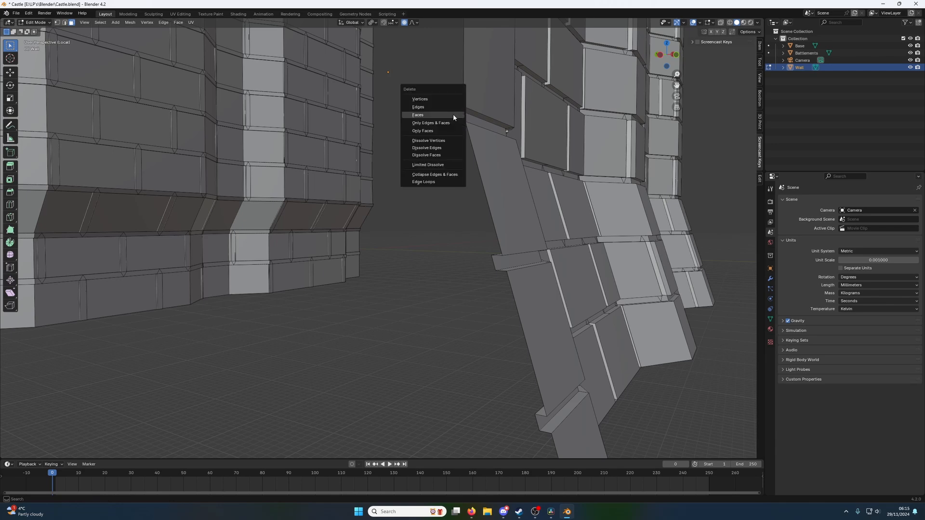
{"action": "left_click", "coordinate": [453, 115]}
{"action": "left_click", "coordinate": [454, 119]}
{"action": "key", "text": "x"}
{"action": "left_click", "coordinate": [454, 118]}
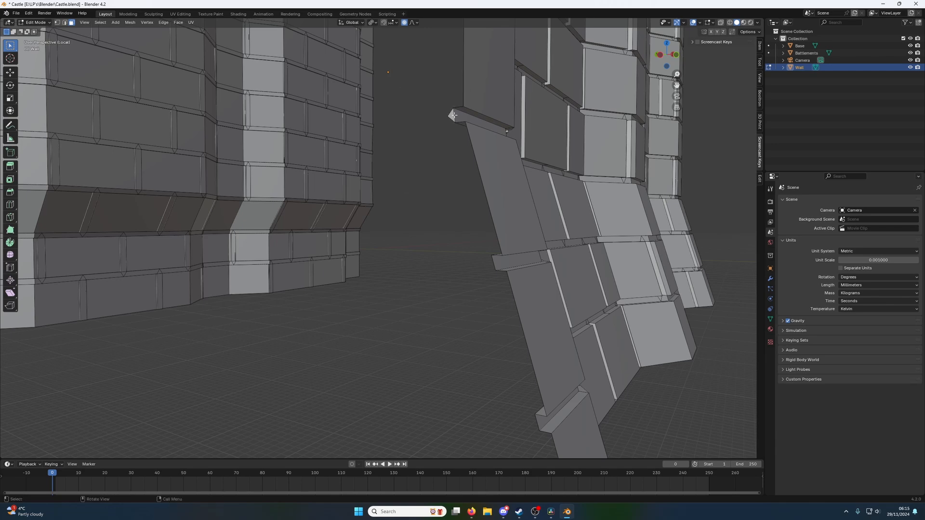
Delete the pointed end-cap faces of the lower uncleaned mortar strip on the vertical wall end above the slope.
{"action": "middle_click_drag", "start_coordinate": [453, 115], "coordinate": [432, 289]}
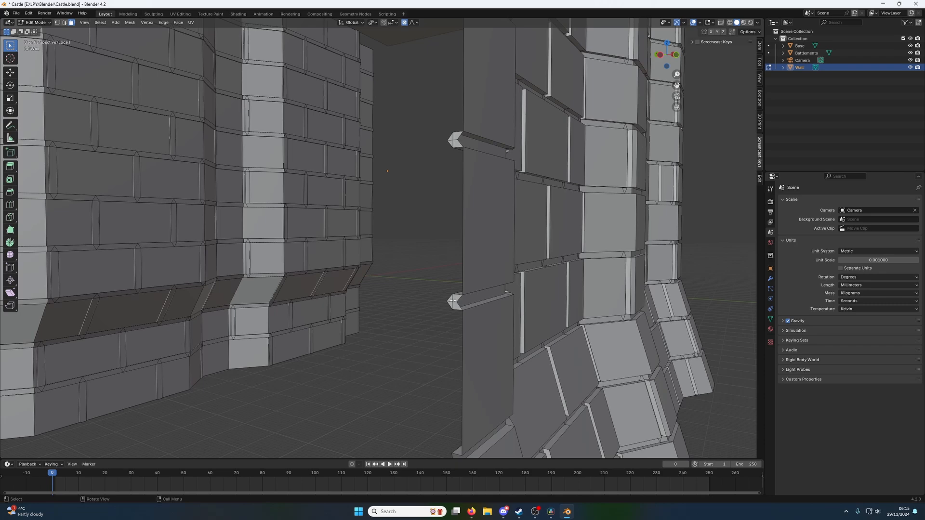
{"action": "left_click", "coordinate": [453, 301]}
{"action": "key", "text": "x"}
{"action": "left_click", "coordinate": [453, 300]}
{"action": "left_click", "coordinate": [455, 305]}
{"action": "key", "text": "x"}
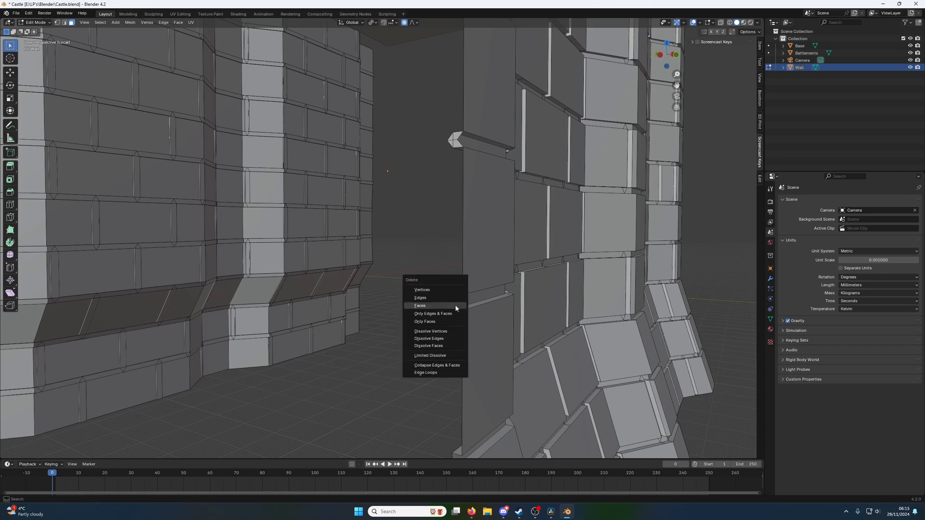
{"action": "left_click", "coordinate": [455, 307]}
{"action": "left_click", "coordinate": [450, 303]}
{"action": "key", "text": "x"}
{"action": "left_click", "coordinate": [450, 303]}
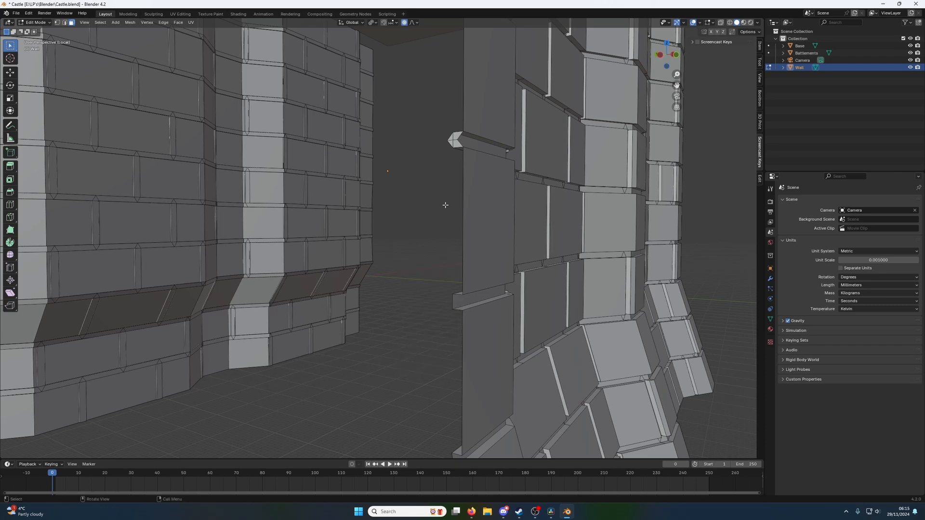
Delete the three end-cap faces of the next mortar strip up the same vertical wall end.
{"action": "left_click", "coordinate": [451, 138]}
{"action": "key", "text": "x"}
{"action": "left_click", "coordinate": [454, 139]}
{"action": "left_click", "coordinate": [450, 142]}
{"action": "key", "text": "x"}
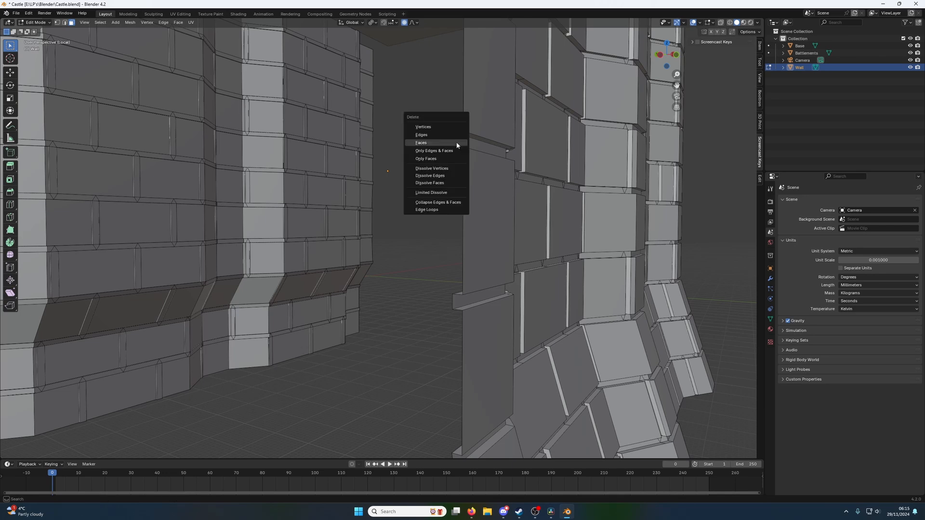
{"action": "left_click", "coordinate": [455, 143]}
{"action": "left_click", "coordinate": [448, 140]}
{"action": "key", "text": "x"}
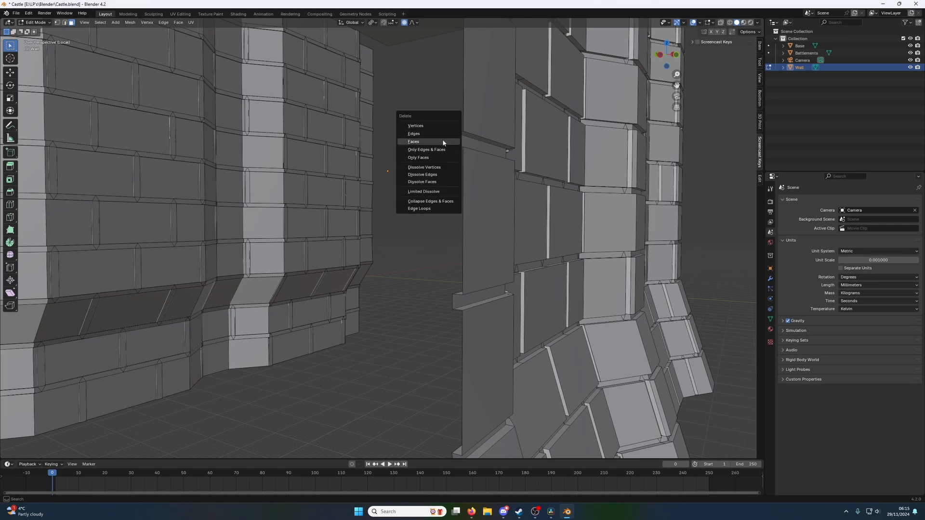
{"action": "left_click", "coordinate": [442, 138]}
Delete the pointed end cap of the following mortar strip up the wall end, undoing a wrong deletion along the way.
{"action": "middle_click_drag", "start_coordinate": [441, 93], "coordinate": [423, 222]}
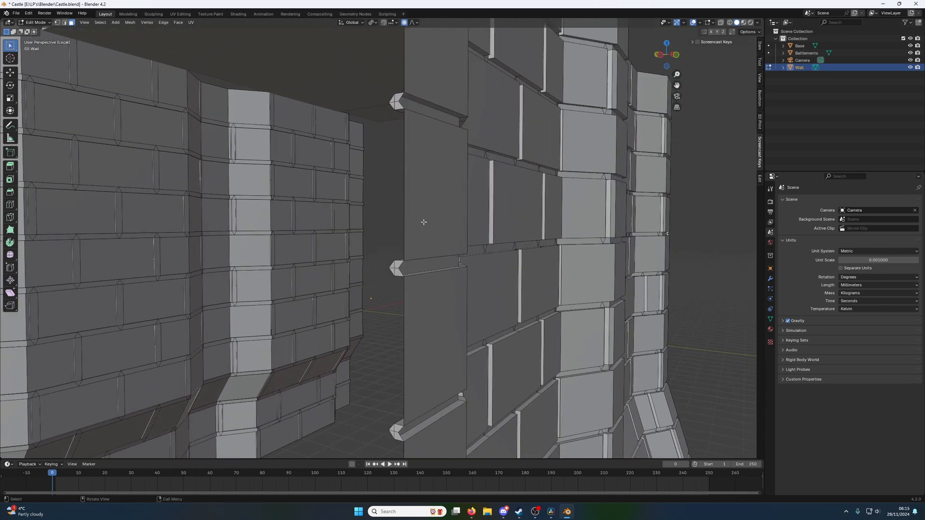
{"action": "left_click", "coordinate": [396, 429]}
{"action": "key", "text": "x"}
{"action": "left_click", "coordinate": [395, 430]}
{"action": "key", "text": "ctrl+z"}
{"action": "key", "text": "x"}
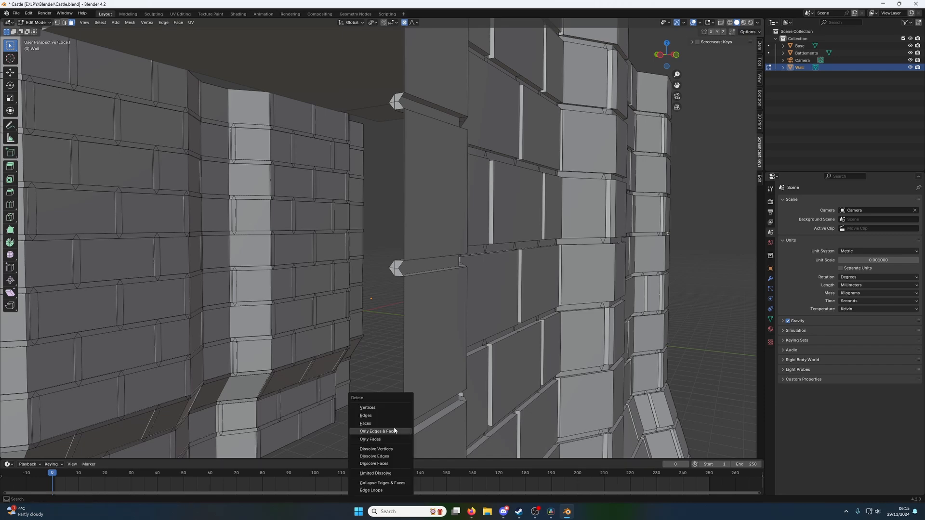
{"action": "left_click", "coordinate": [381, 424]}
{"action": "key", "text": "x"}
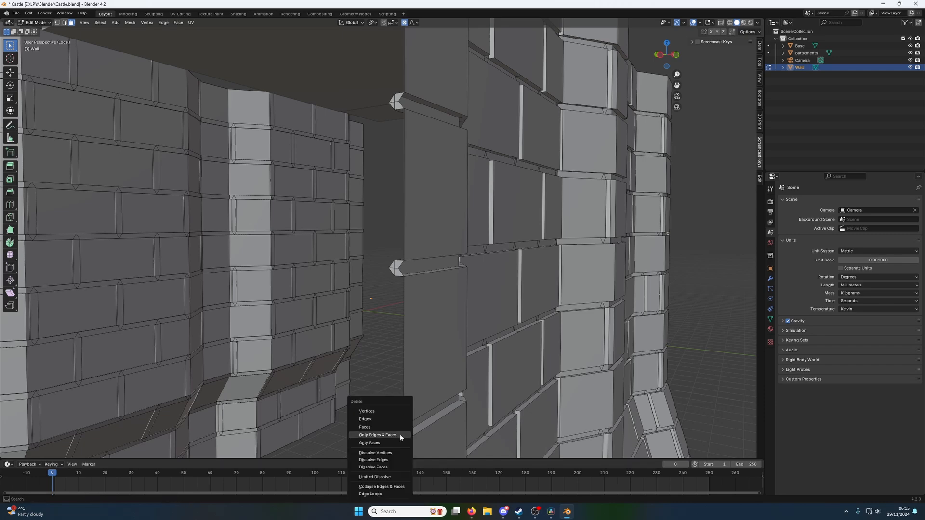
{"action": "left_click", "coordinate": [393, 426]}
{"action": "key", "text": "x"}
{"action": "left_click", "coordinate": [392, 428]}
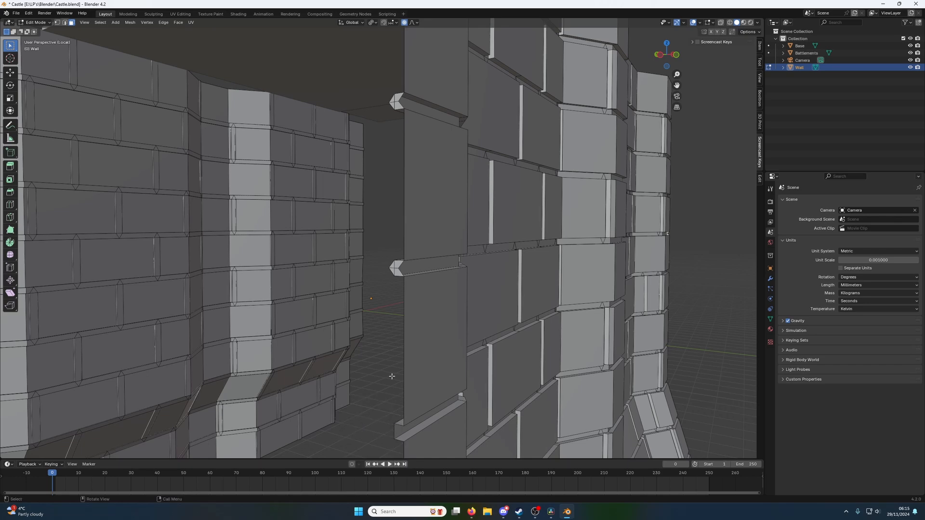
Delete the pointed end-cap faces of the mortar strip directly above the one just cleaned.
{"action": "key", "text": "x"}
{"action": "left_click", "coordinate": [399, 265]}
{"action": "key", "text": "x"}
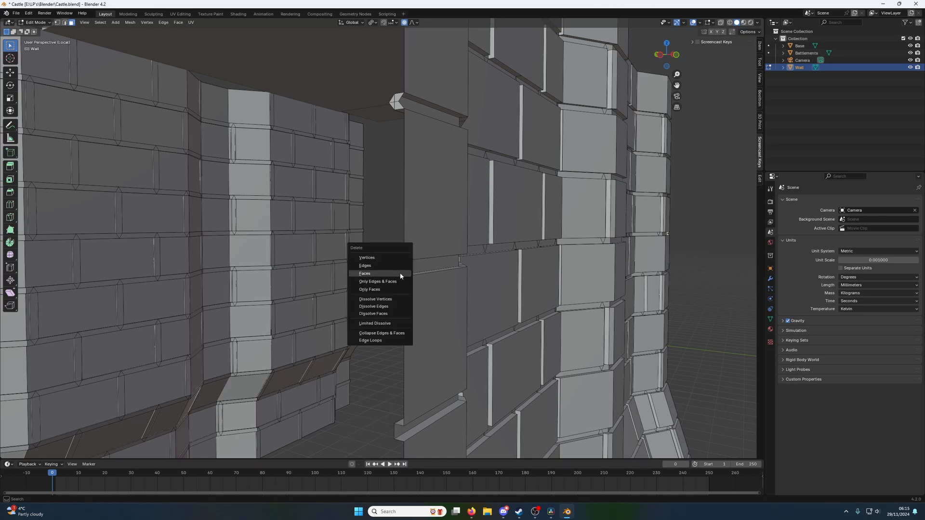
{"action": "left_click", "coordinate": [401, 271]}
{"action": "left_click", "coordinate": [393, 268]}
{"action": "key", "text": "x"}
{"action": "left_click", "coordinate": [392, 251]}
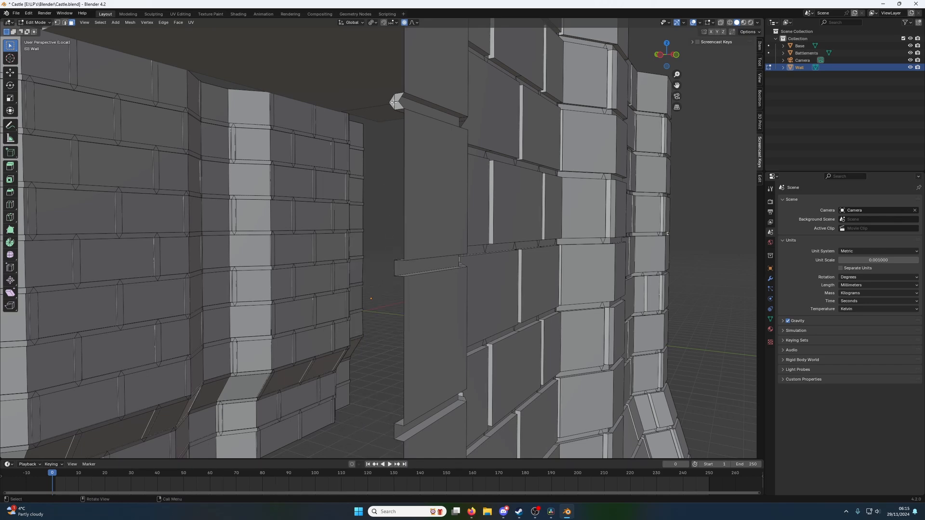
Delete the end-cap faces of the third mortar strip from the wall's upper edge, keeping the strip's long side face.
{"action": "left_click", "coordinate": [393, 102]}
{"action": "key", "text": "x"}
{"action": "left_click", "coordinate": [394, 103]}
{"action": "left_click", "coordinate": [399, 102]}
{"action": "key", "text": "x"}
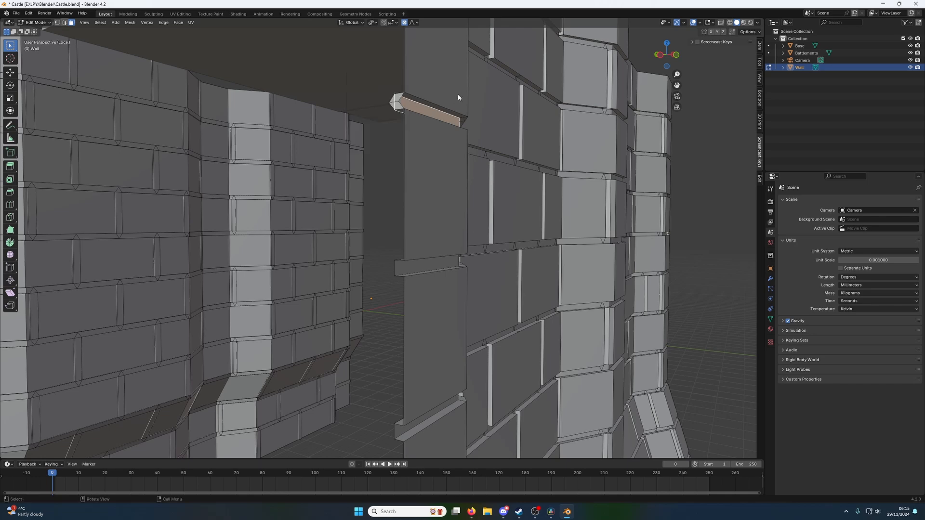
{"action": "key", "text": "x"}
{"action": "left_click", "coordinate": [402, 102]}
{"action": "left_click", "coordinate": [394, 102]}
{"action": "key", "text": "x"}
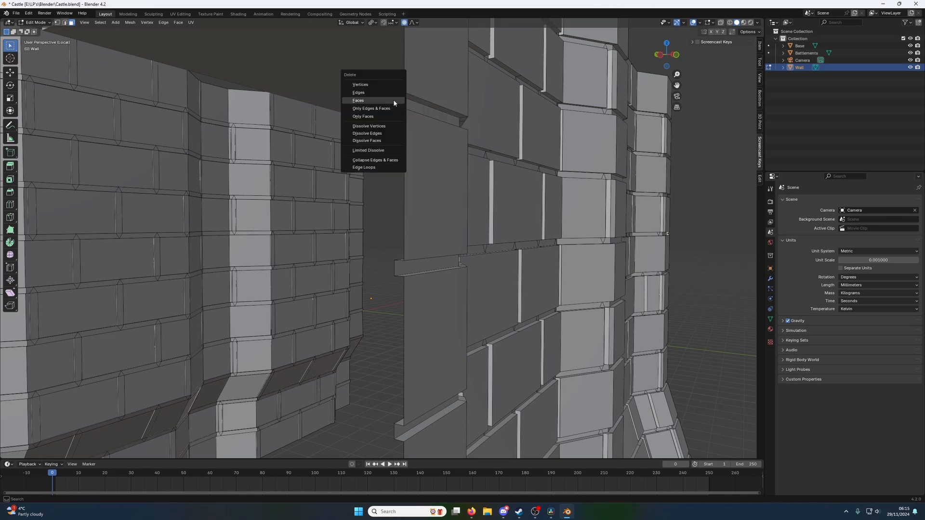
{"action": "left_click", "coordinate": [393, 102]}
{"action": "left_click", "coordinate": [396, 104]}
{"action": "key", "text": "x"}
{"action": "left_click", "coordinate": [397, 103]}
Delete the pointed end-cap faces of the second mortar strip from the wall's upper edge.
{"action": "scroll", "coordinate": [396, 102], "scroll_direction": "down", "scroll_amount": 1}
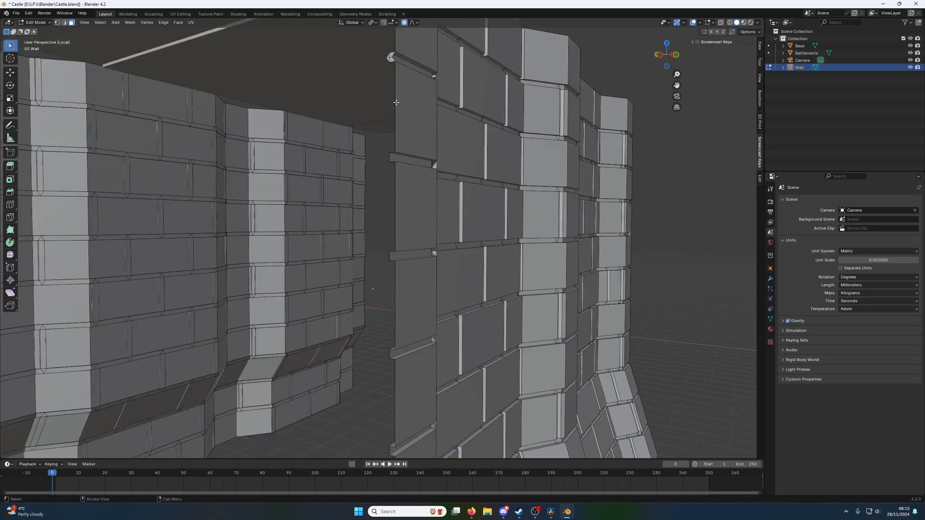
{"action": "key", "text": "x"}
{"action": "left_click", "coordinate": [391, 60]}
{"action": "left_click", "coordinate": [391, 55]}
{"action": "key", "text": "x"}
{"action": "left_click", "coordinate": [391, 58]}
{"action": "left_click", "coordinate": [389, 59]}
{"action": "key", "text": "x"}
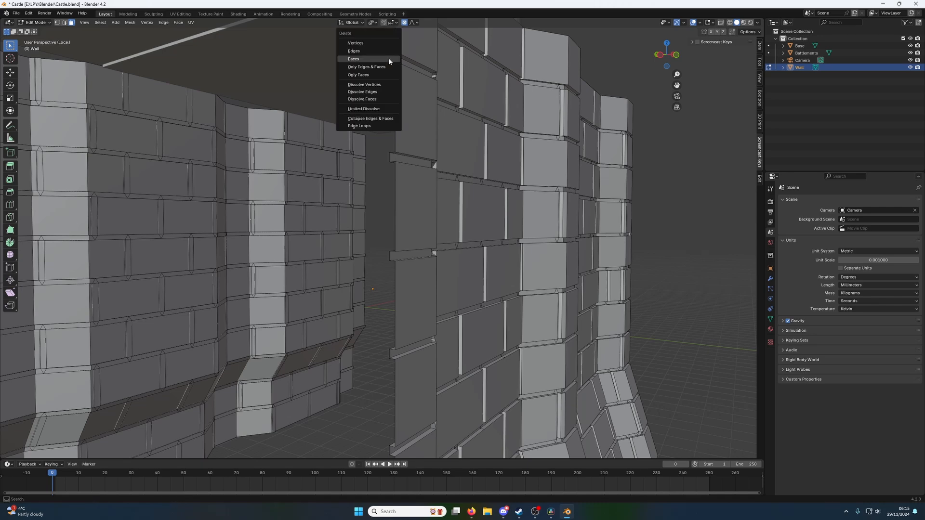
{"action": "left_click", "coordinate": [389, 60]}
Delete the pointed end-cap faces of the topmost mortar strip, just below the battlement platform.
{"action": "middle_click_drag", "start_coordinate": [423, 62], "coordinate": [439, 223], "text": "shift"}
{"action": "scroll", "coordinate": [442, 233], "scroll_direction": "up", "scroll_amount": 2}
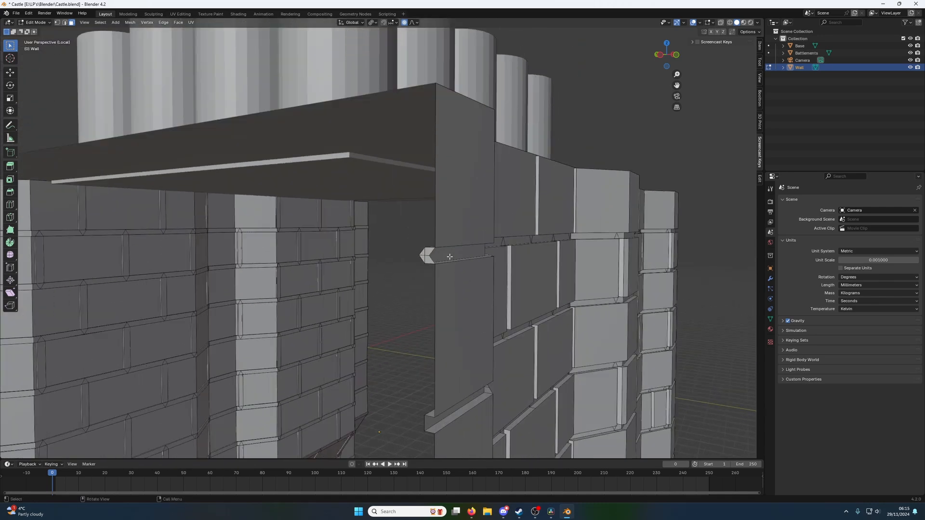
{"action": "left_click", "coordinate": [429, 250]}
{"action": "key", "text": "x"}
{"action": "left_click", "coordinate": [427, 251]}
{"action": "left_click", "coordinate": [430, 260]}
{"action": "key", "text": "x"}
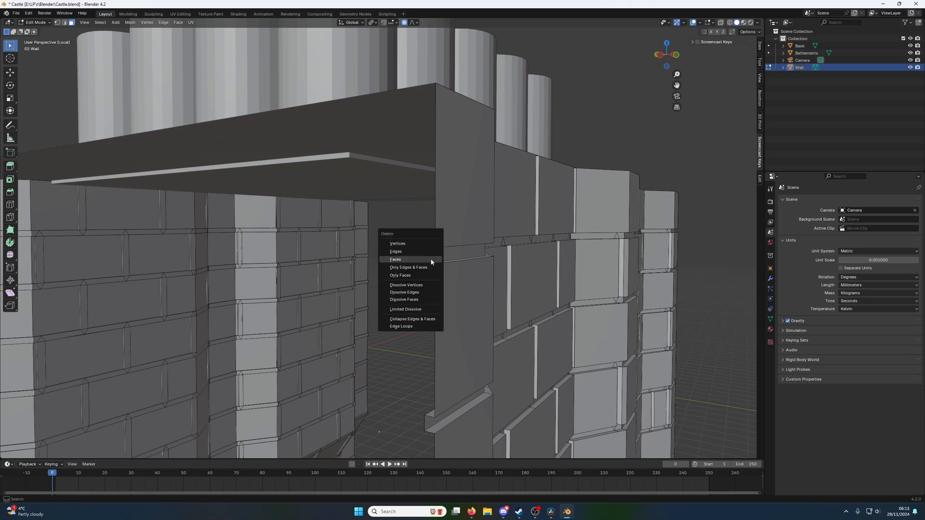
{"action": "left_click", "coordinate": [428, 259]}
{"action": "left_click", "coordinate": [423, 255]}
{"action": "key", "text": "x"}
{"action": "left_click", "coordinate": [422, 256]}
Select the vertical end edge loops of the two opposing walls and join them with Bridge Edge Loops.
{"action": "scroll", "coordinate": [422, 256], "scroll_direction": "down", "scroll_amount": 4}
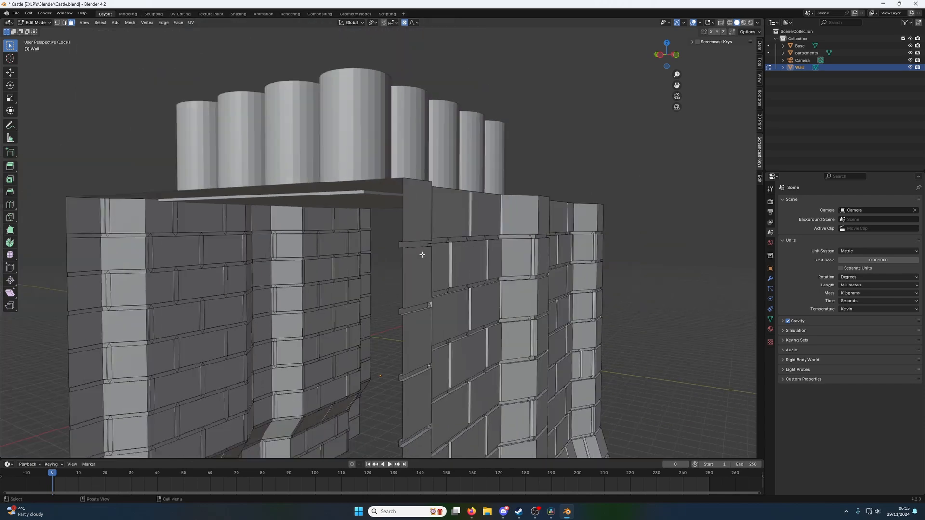
{"action": "middle_click_drag", "start_coordinate": [390, 228], "coordinate": [423, 233]}
{"action": "key", "text": "2"}
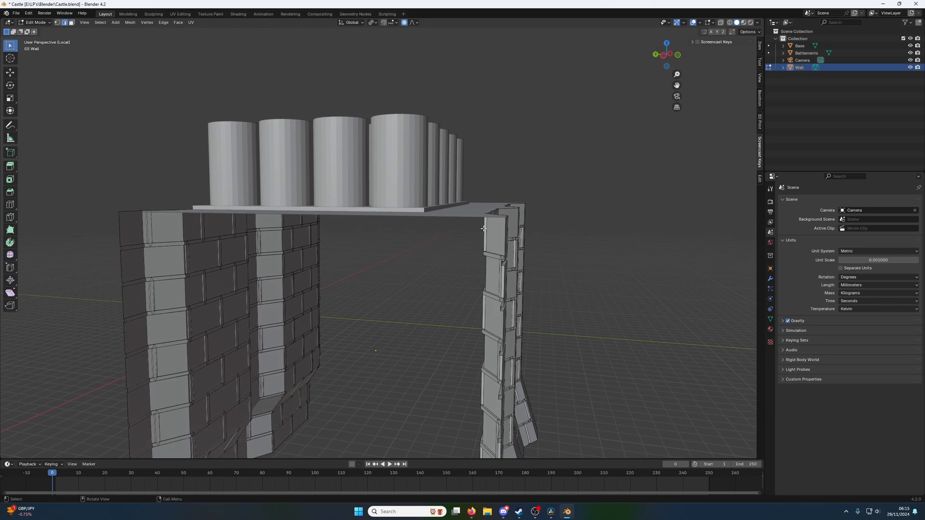
{"action": "middle_click_drag", "start_coordinate": [482, 234], "coordinate": [146, 232], "text": "alt"}
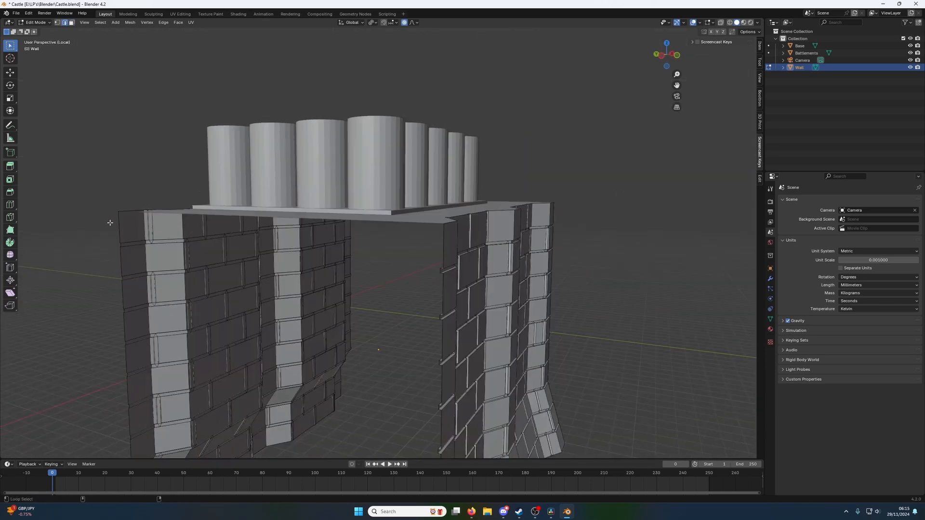
{"action": "left_click", "coordinate": [145, 232], "text": "alt"}
{"action": "left_click", "coordinate": [442, 243], "text": "alt+shift"}
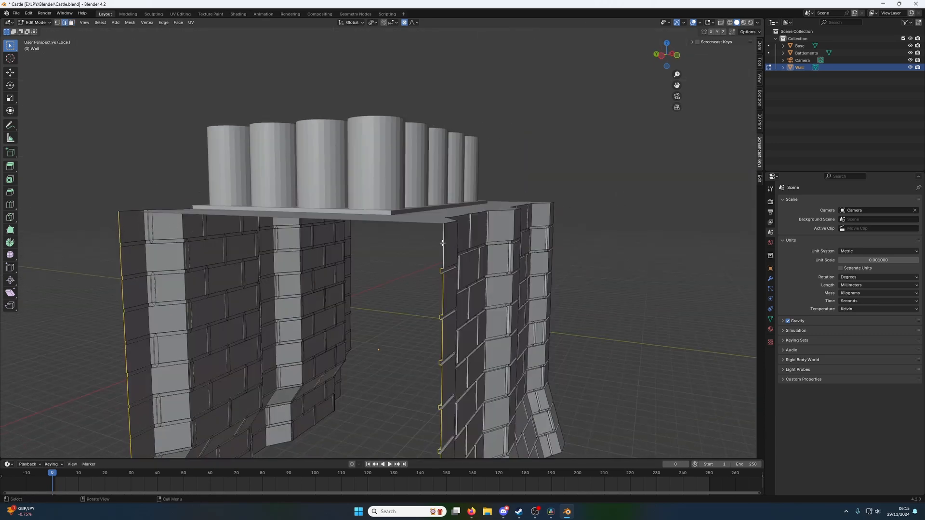
{"action": "key", "text": "ctrl+e"}
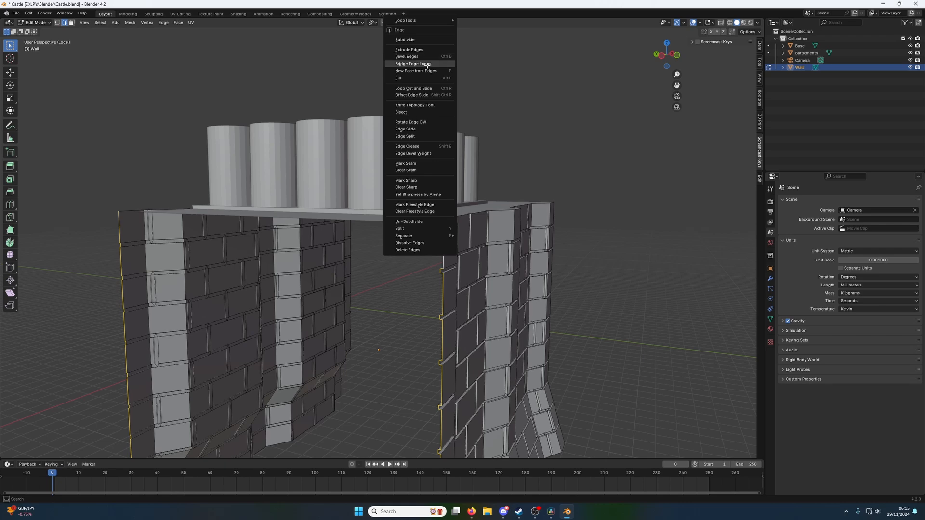
{"action": "left_click", "coordinate": [425, 64]}
Select the vertical end edge loops on the remaining open side of the walls and join them with Bridge Edge Loops.
{"action": "scroll", "coordinate": [414, 214], "scroll_direction": "down", "scroll_amount": 3}
{"action": "middle_click_drag", "start_coordinate": [414, 214], "coordinate": [536, 192]}
{"action": "key", "text": "alt+a"}
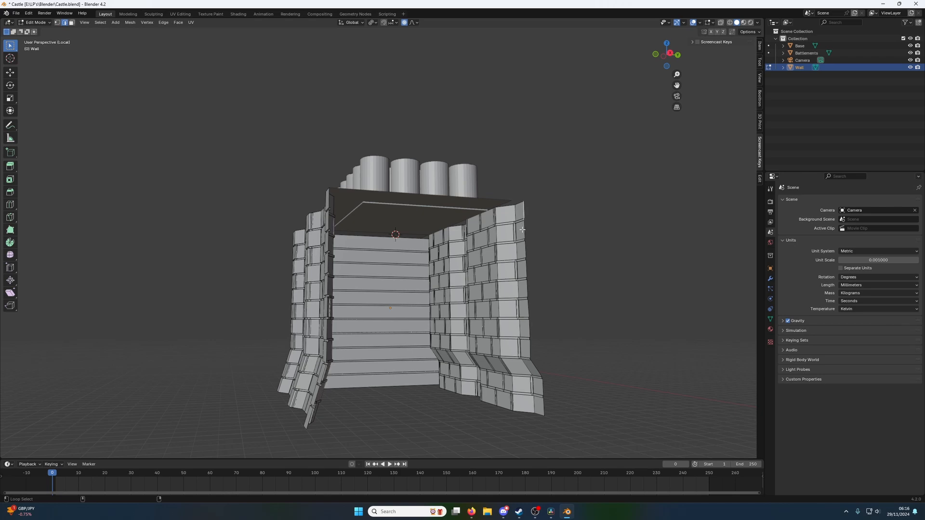
{"action": "left_click", "coordinate": [524, 248], "text": "alt"}
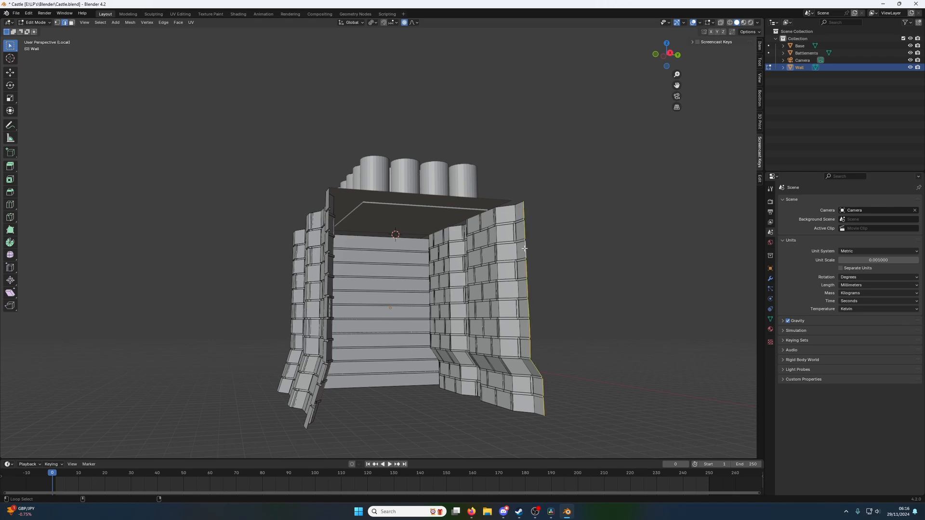
{"action": "left_click", "coordinate": [330, 202], "text": "alt+shift"}
{"action": "right_click", "coordinate": [317, 199]}
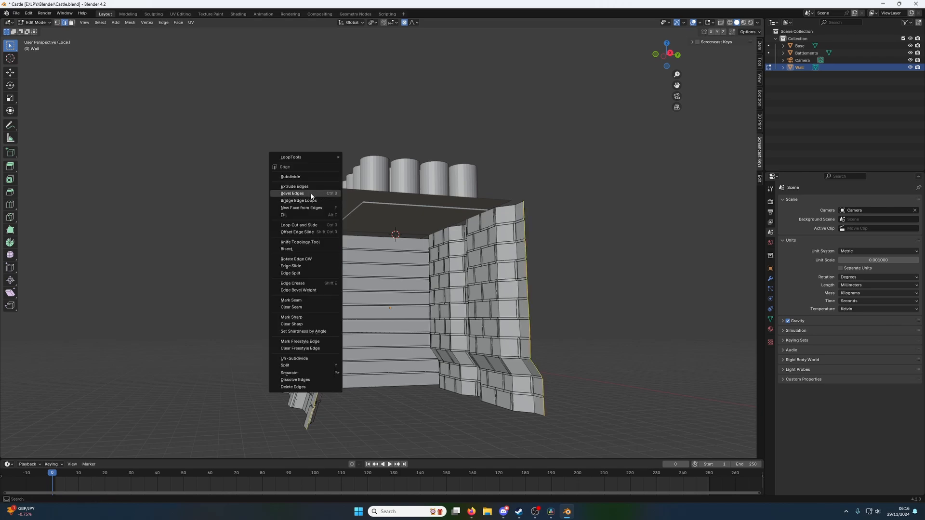
{"action": "left_click", "coordinate": [313, 201]}
{"action": "middle_click_drag", "start_coordinate": [313, 201], "coordinate": [354, 211]}
{"action": "scroll", "coordinate": [358, 236], "scroll_direction": "up", "scroll_amount": 5}
{"action": "key", "text": "Tab"}
{"action": "middle_click_drag", "start_coordinate": [587, 170], "coordinate": [675, 282]}
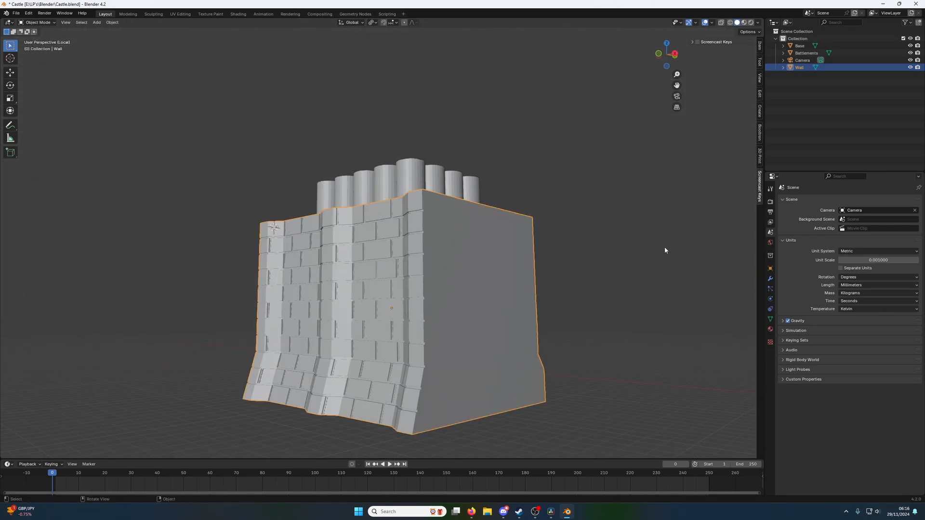
{"action": "middle_click_drag", "start_coordinate": [503, 200], "coordinate": [473, 188]}
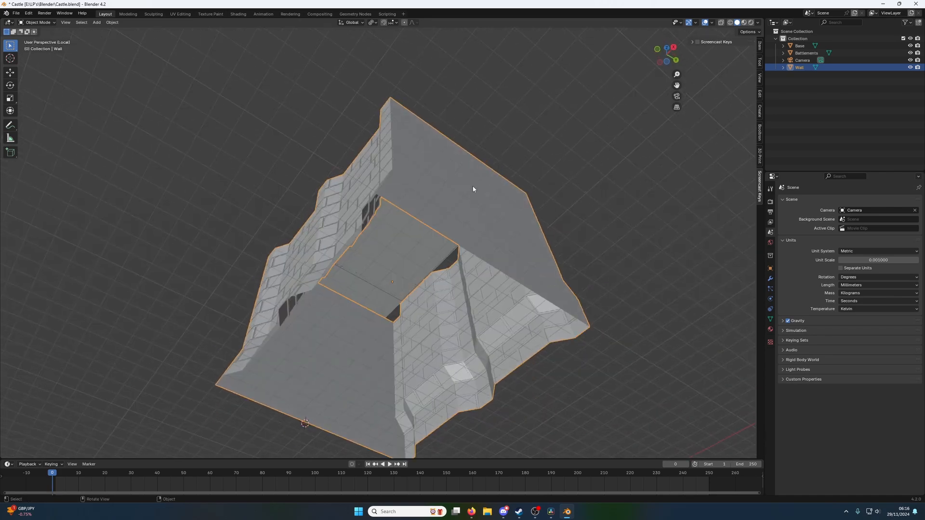
Apply all transforms to the wall object.
{"action": "left_click", "coordinate": [760, 46]}
{"action": "key", "text": "ctrl+a"}
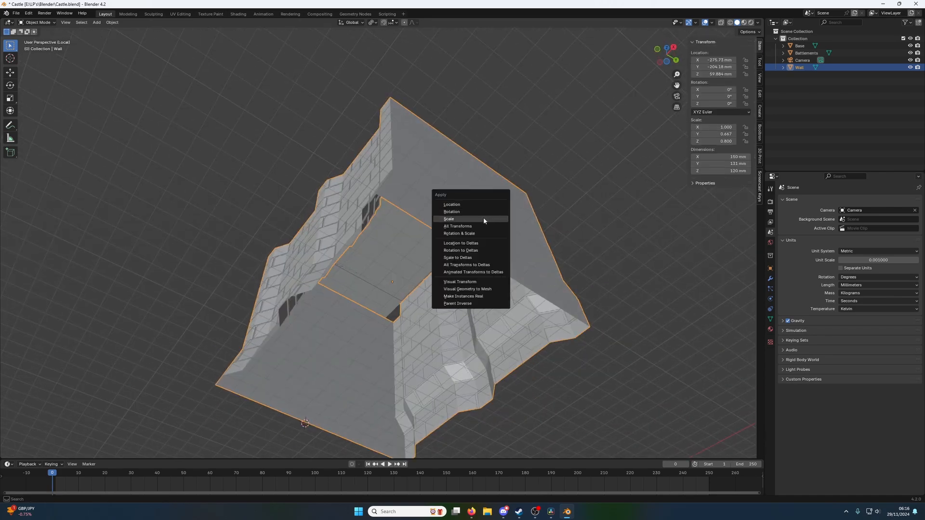
{"action": "left_click", "coordinate": [480, 226]}
Try a Solidify modifier with 2 mm thickness on the wall and remove it.
{"action": "left_click", "coordinate": [770, 279]}
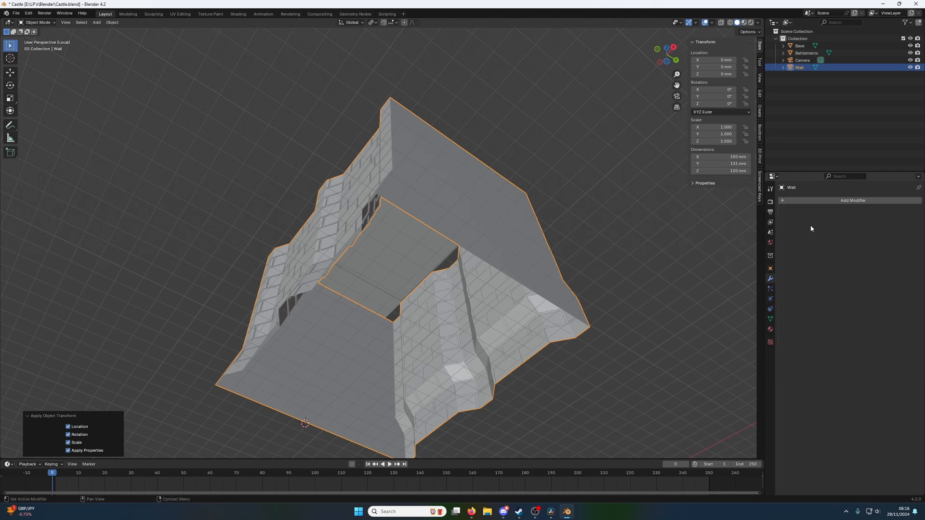
{"action": "left_click", "coordinate": [810, 200]}
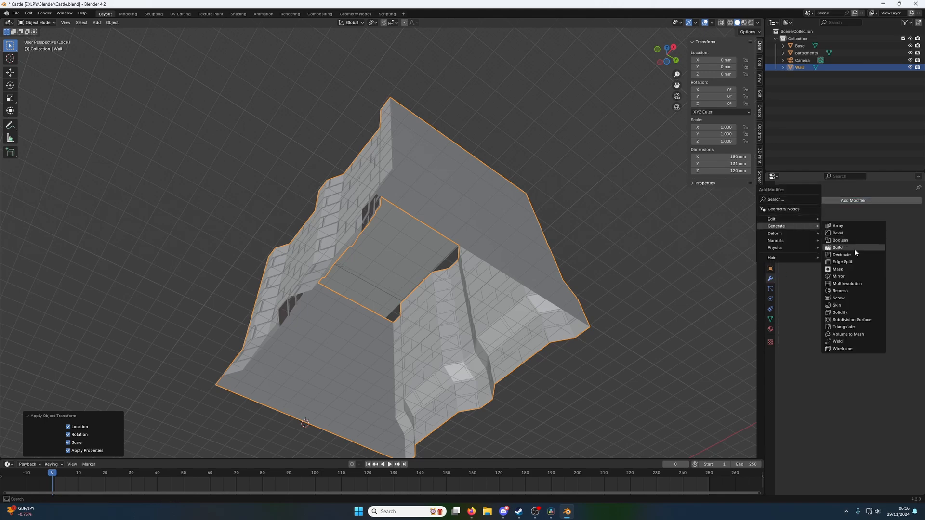
{"action": "left_click", "coordinate": [841, 312]}
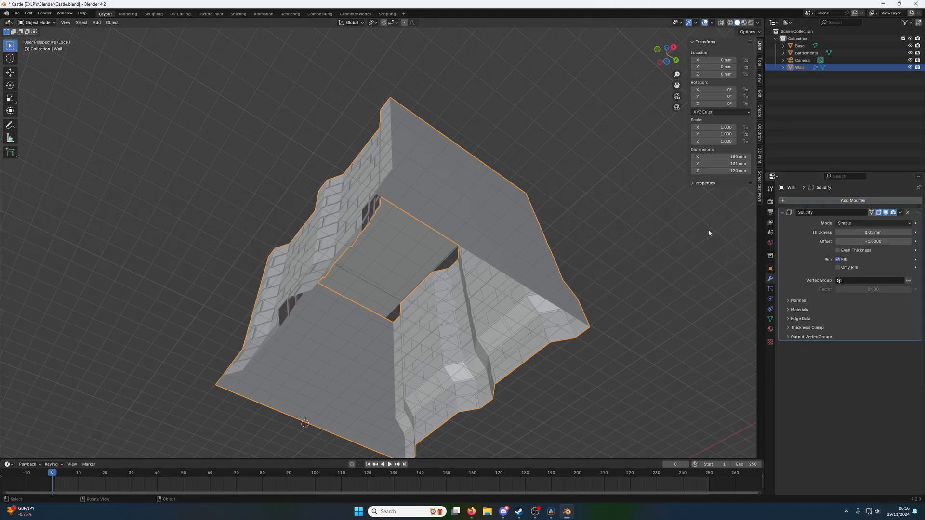
{"action": "left_click", "coordinate": [882, 232]}
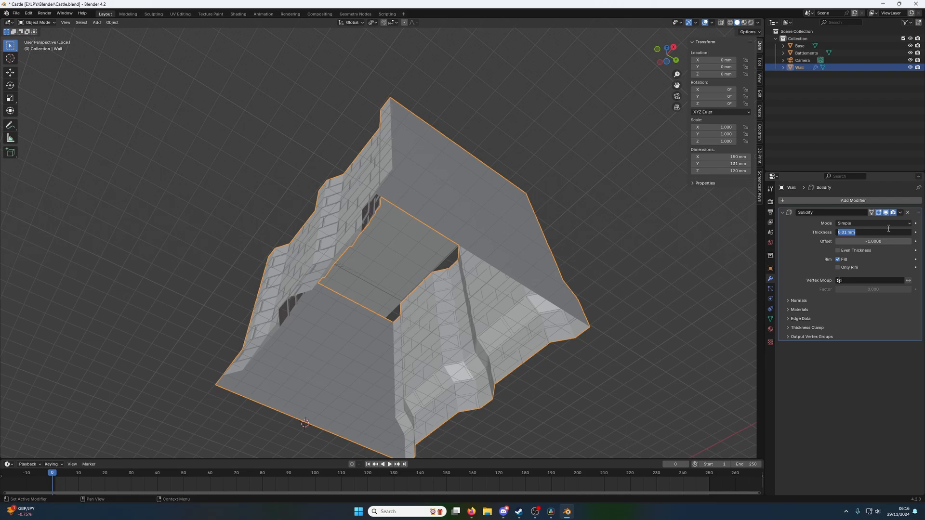
{"action": "type", "text": "2"}
{"action": "key", "text": "Return"}
{"action": "middle_click_drag", "start_coordinate": [567, 193], "coordinate": [477, 254]}
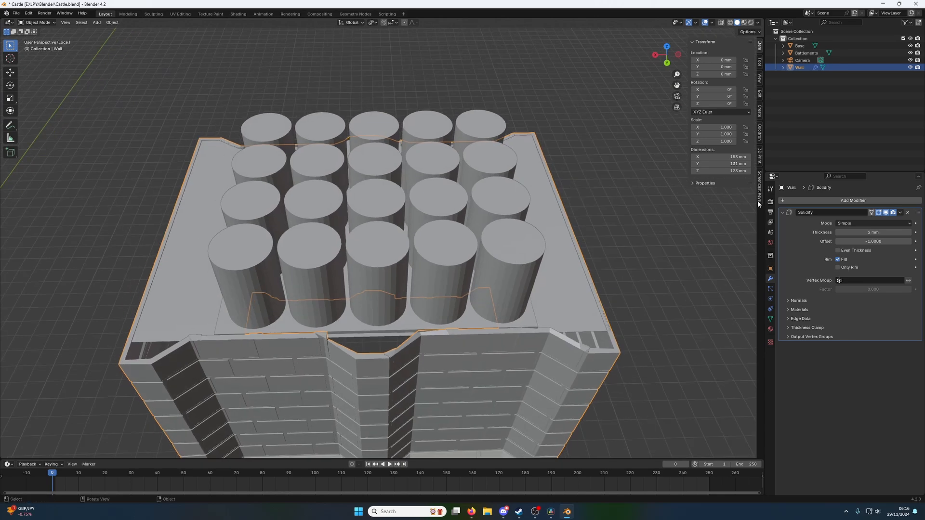
{"action": "left_click", "coordinate": [907, 214]}
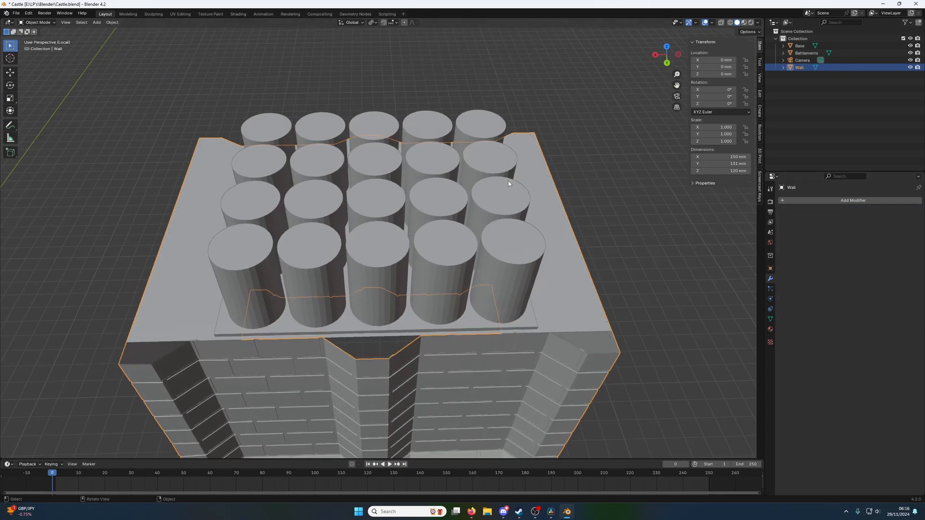
Examine the whole castle from above and below, including the wall's open underside.
{"action": "scroll", "coordinate": [508, 184], "scroll_direction": "down", "scroll_amount": 5}
{"action": "scroll", "coordinate": [508, 183], "scroll_direction": "up", "scroll_amount": 2}
{"action": "scroll", "coordinate": [509, 184], "scroll_direction": "down", "scroll_amount": 2}
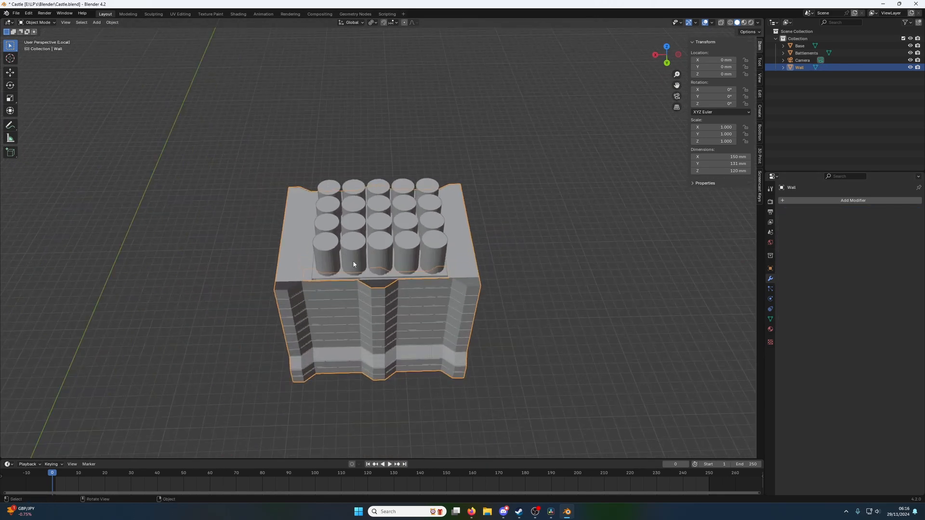
{"action": "scroll", "coordinate": [353, 264], "scroll_direction": "up", "scroll_amount": 2}
{"action": "scroll", "coordinate": [354, 260], "scroll_direction": "down", "scroll_amount": 3}
{"action": "scroll", "coordinate": [401, 218], "scroll_direction": "down", "scroll_amount": 1}
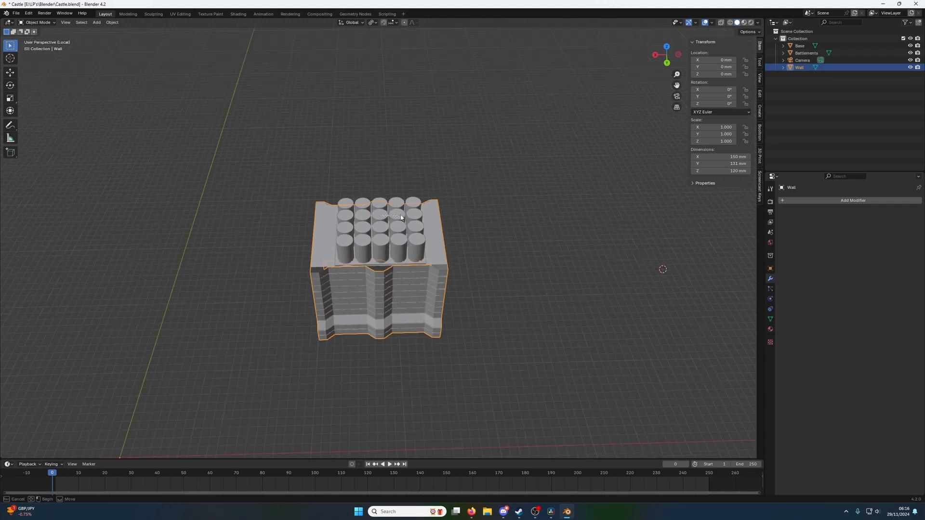
{"action": "left_click_drag", "start_coordinate": [401, 215], "coordinate": [459, 234]}
{"action": "right_click", "coordinate": [461, 305]}
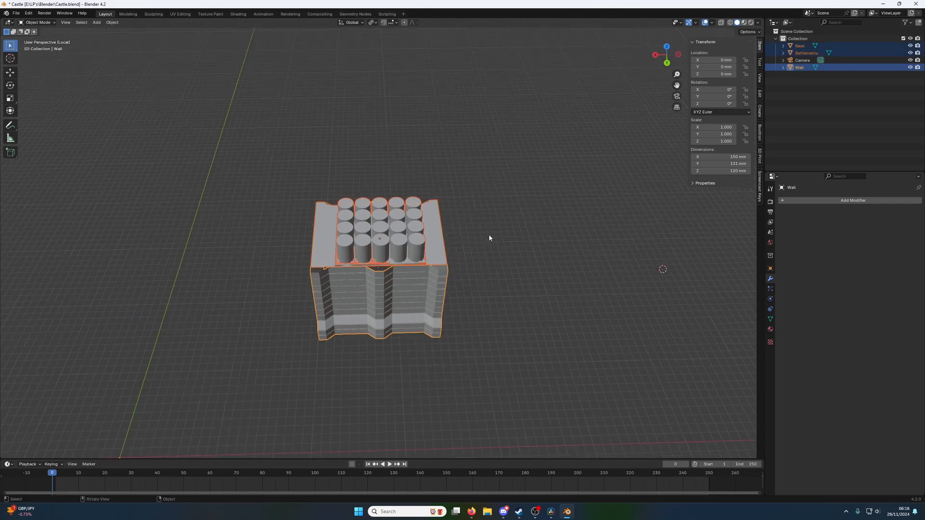
{"action": "key", "text": "Tab"}
{"action": "middle_click_drag", "start_coordinate": [516, 221], "coordinate": [430, 166]}
{"action": "key", "text": "Tab"}
{"action": "middle_click_drag", "start_coordinate": [400, 284], "coordinate": [398, 236]}
{"action": "scroll", "coordinate": [406, 265], "scroll_direction": "up", "scroll_amount": 6}
Try to select the open edge loop around the bottom of the wall in Edit Mode.
{"action": "key", "text": "Tab"}
{"action": "middle_click_drag", "start_coordinate": [416, 275], "coordinate": [434, 163]}
{"action": "middle_click_drag", "start_coordinate": [466, 103], "coordinate": [460, 152]}
{"action": "left_click", "coordinate": [488, 143], "text": "alt+shift"}
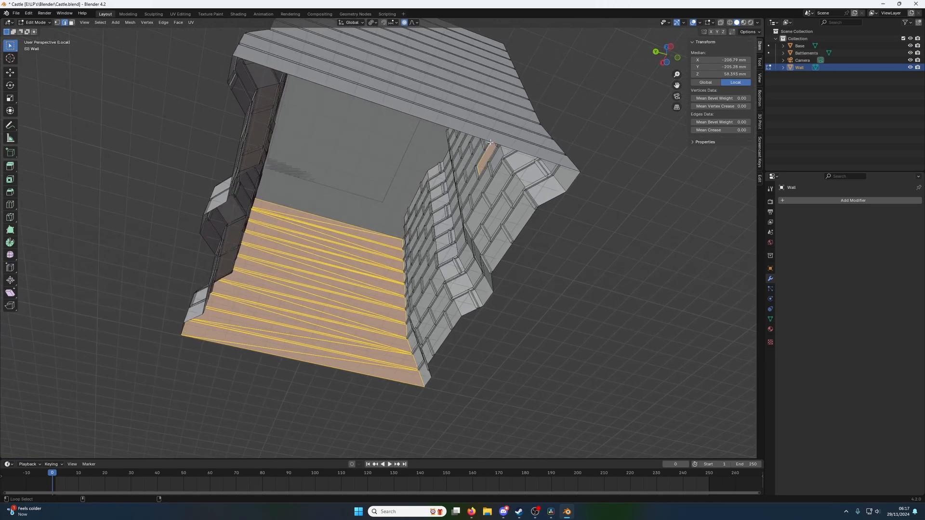
{"action": "left_click", "coordinate": [490, 142], "text": "alt"}
{"action": "left_click", "coordinate": [488, 142], "text": "alt"}
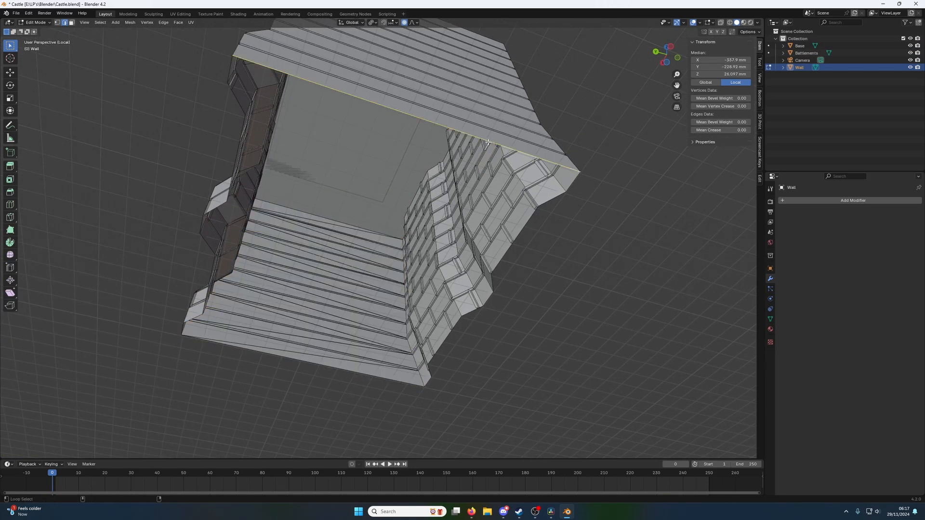
{"action": "left_click", "coordinate": [572, 181], "text": "alt+shift"}
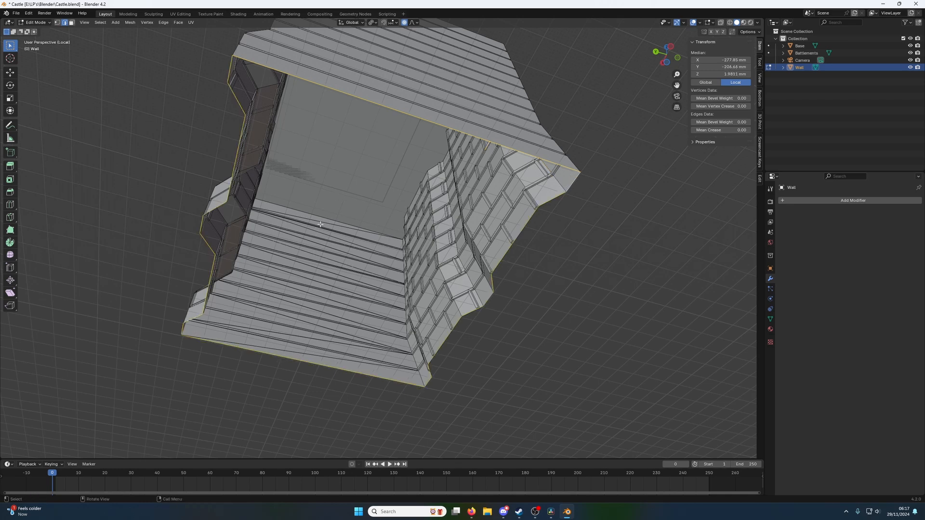
Select the entire wall mesh and merge its vertices by distance, raising the merge distance.
{"action": "key", "text": "a"}
{"action": "key", "text": "m"}
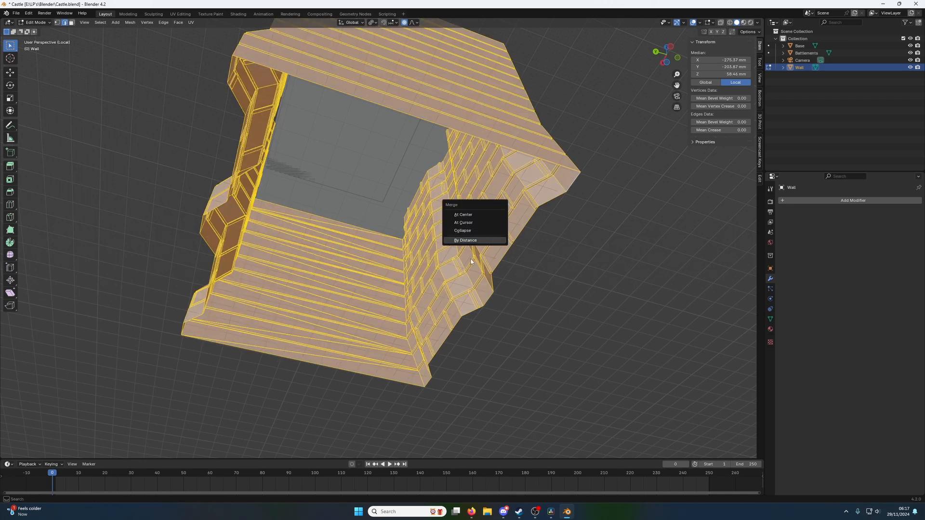
{"action": "left_click", "coordinate": [465, 241]}
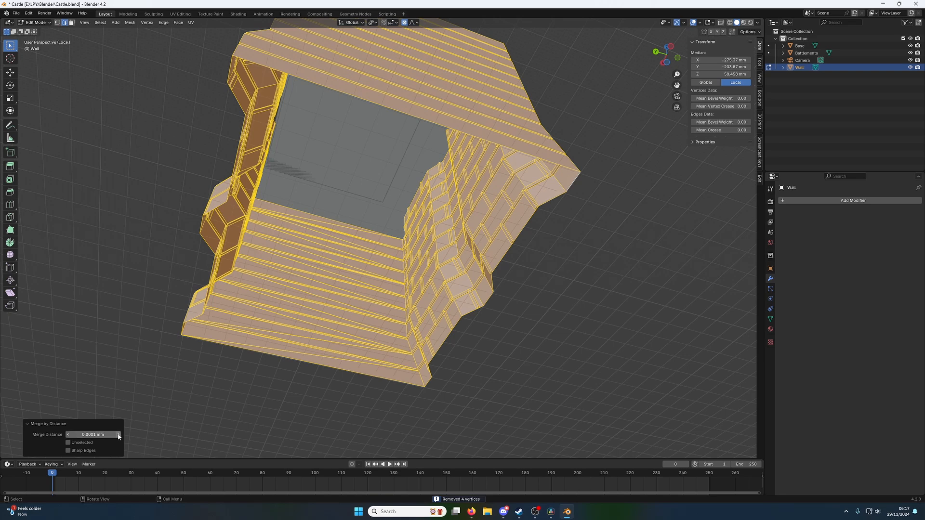
{"action": "scroll", "coordinate": [120, 435], "scroll_direction": "up", "scroll_amount": 2, "text": "ctrl"}
{"action": "mouse_move", "coordinate": [362, 240]}
{"action": "middle_mouse_down"}
{"action": "mouse_move", "coordinate": [347, 250]}
{"action": "mouse_move", "coordinate": [352, 243]}
{"action": "middle_mouse_up"}
{"action": "key", "text": "Tab"}
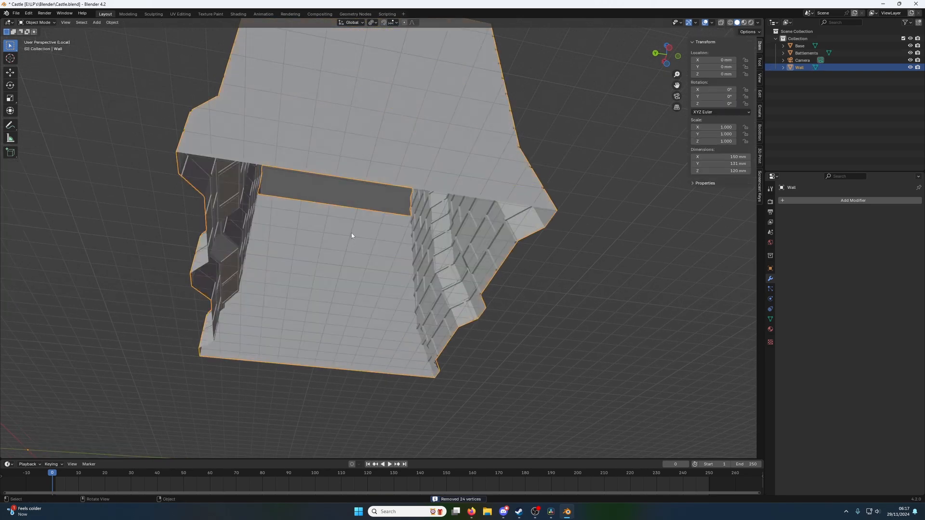
{"action": "key", "text": "Tab"}
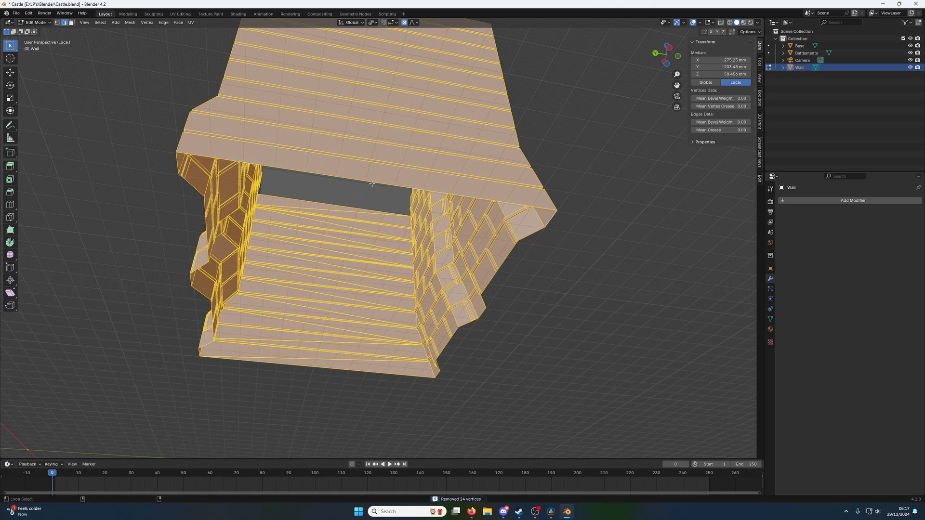
Select the wall's complete open bottom edge loop and extrude it in place without moving it.
{"action": "left_click", "coordinate": [440, 201], "text": "alt"}
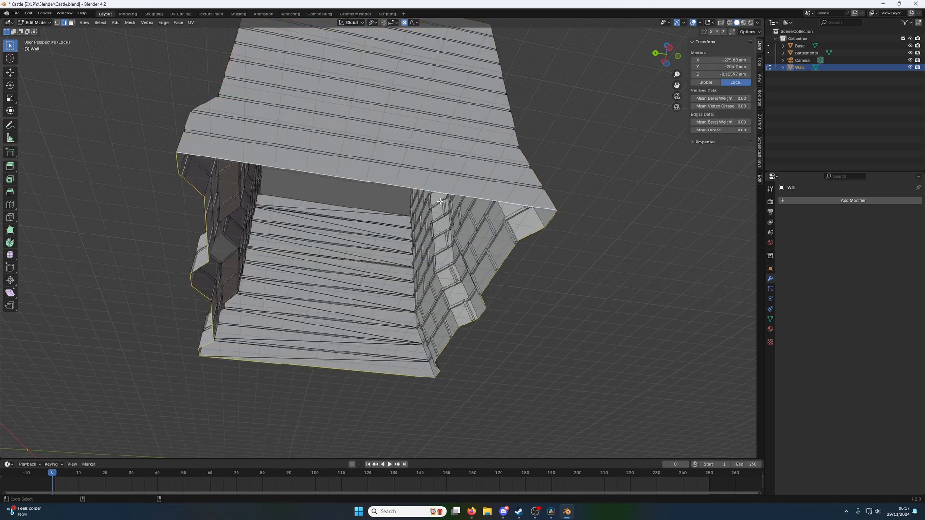
{"action": "key", "text": "g"}
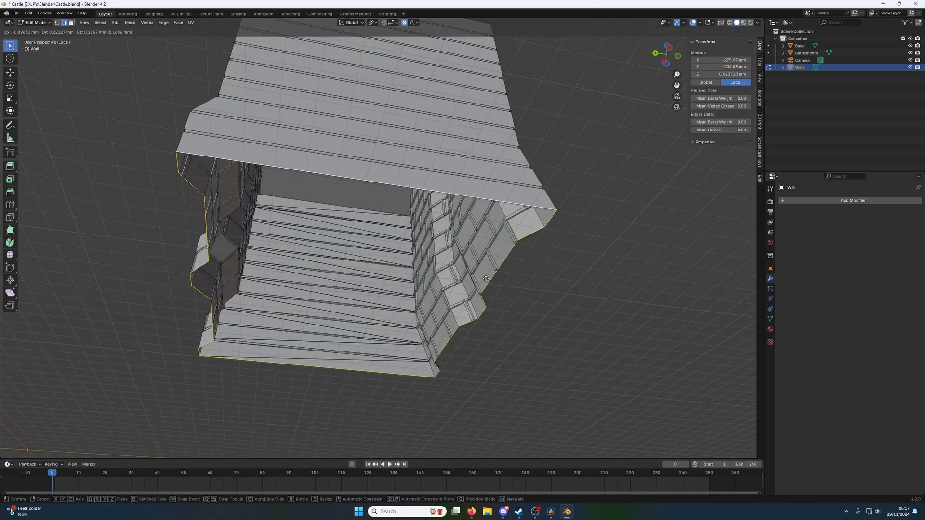
{"action": "right_click", "coordinate": [486, 279]}
{"action": "key", "text": "s"}
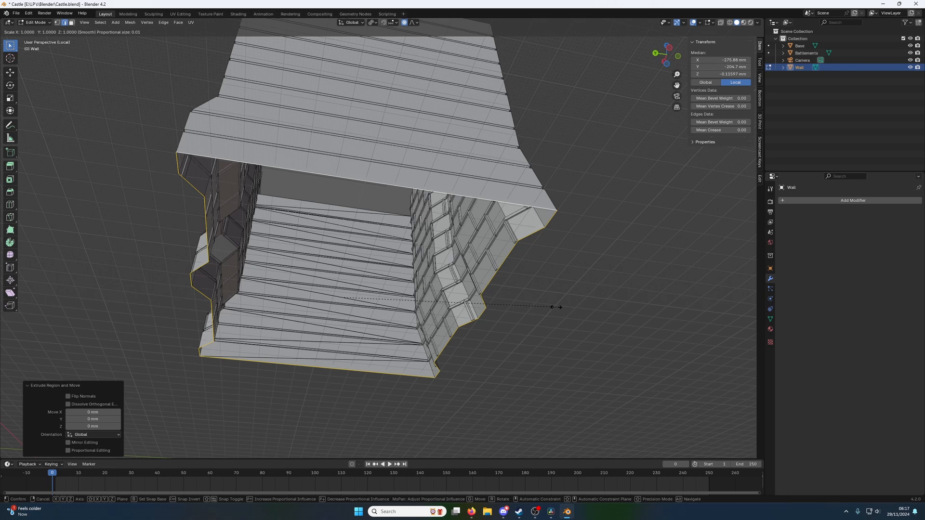
{"action": "right_click", "coordinate": [551, 307]}
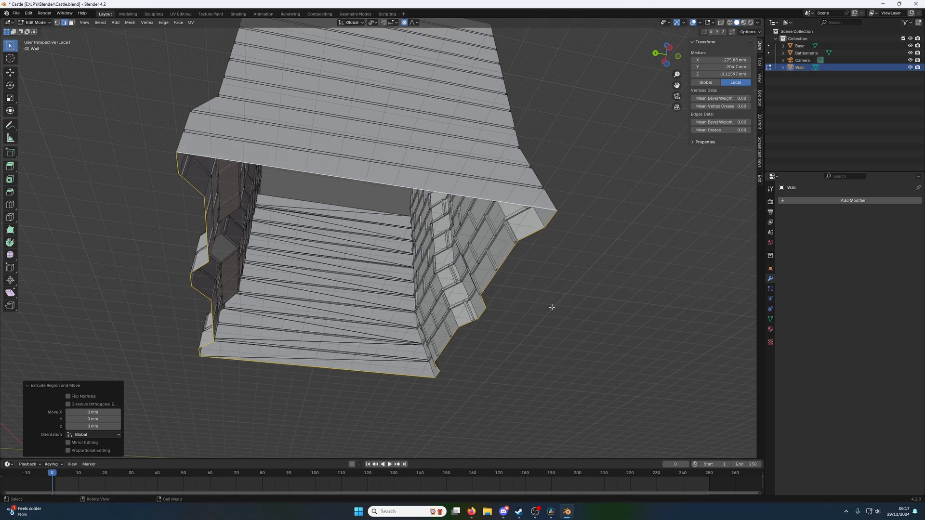
{"action": "key", "text": "s"}
{"action": "right_click", "coordinate": [552, 306]}
{"action": "key", "text": "s"}
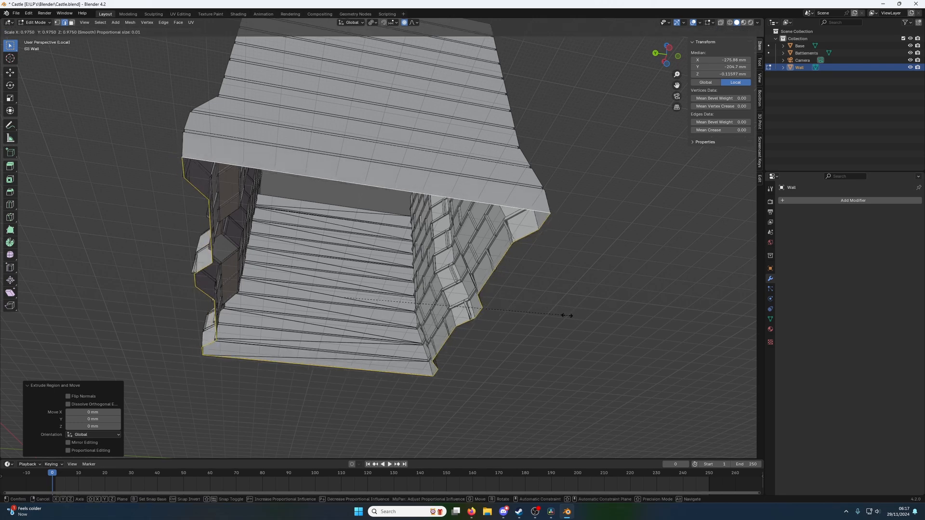
{"action": "right_click", "coordinate": [554, 313]}
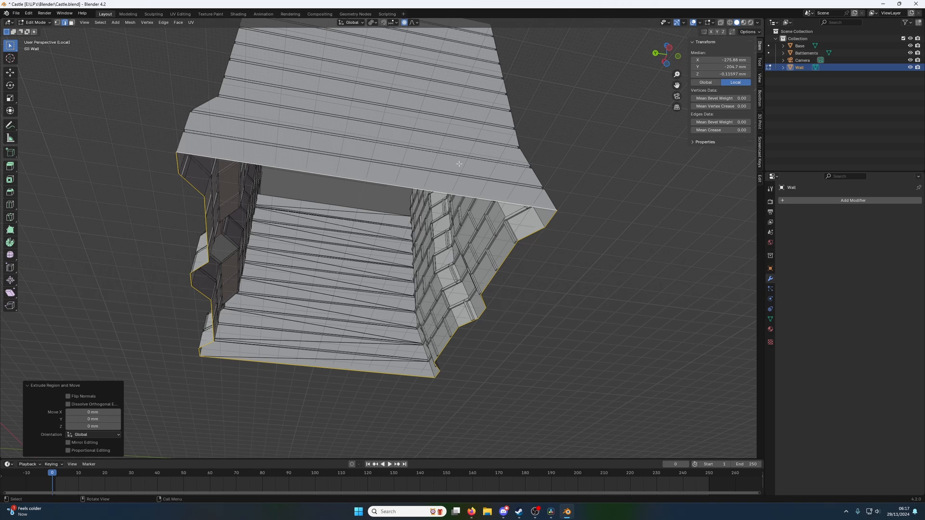
Turn off proportional editing and try scaling the extruded bottom loop by 2 with the Z axis locked.
{"action": "key", "text": "o"}
{"action": "key", "text": "s"}
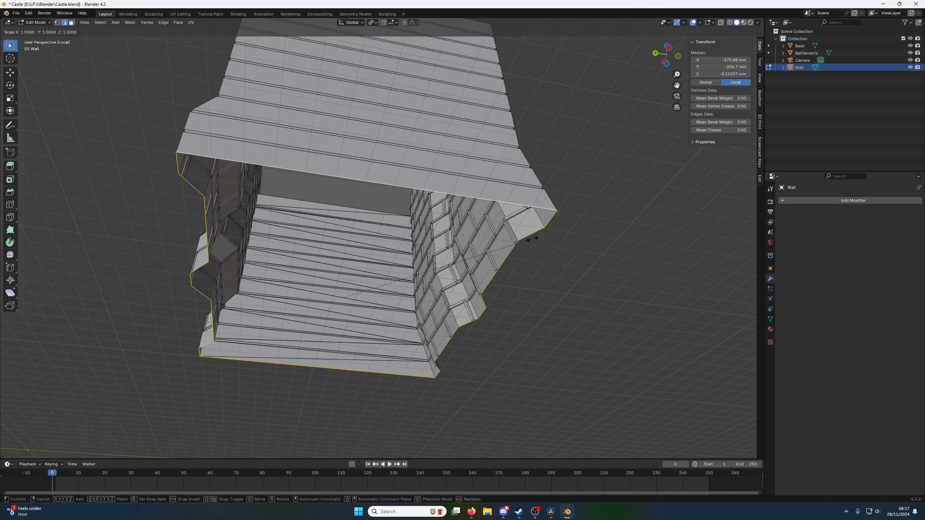
{"action": "key", "text": "x"}
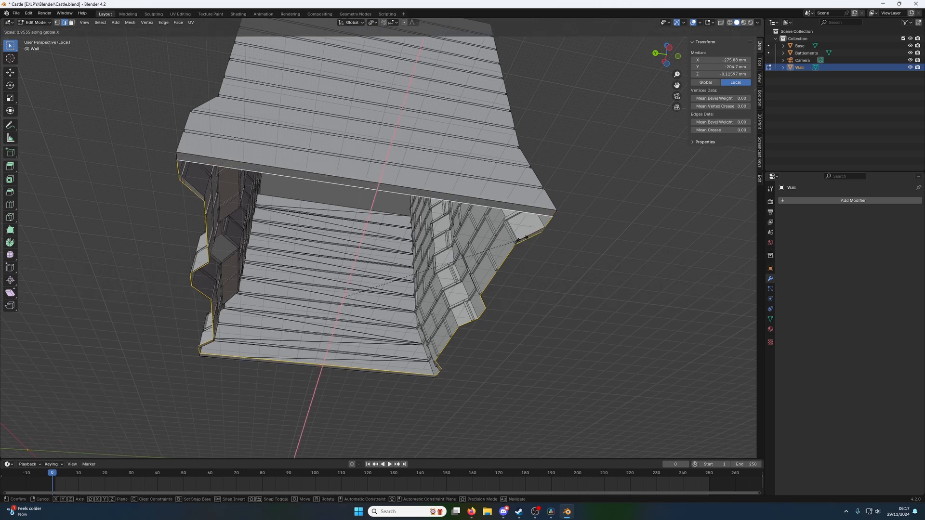
{"action": "key", "text": "shift+z"}
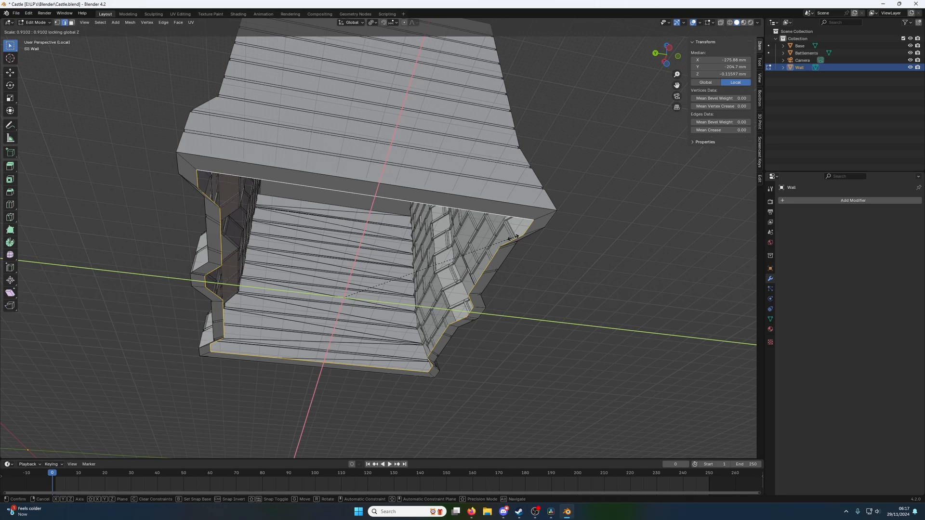
{"action": "type", "text": "2"}
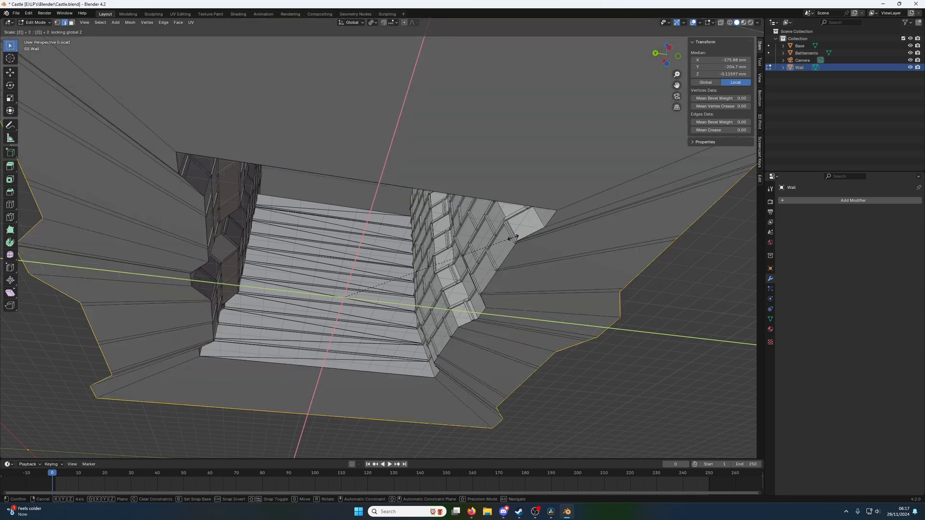
{"action": "key", "text": "minus"}
{"action": "key", "text": "Escape"}
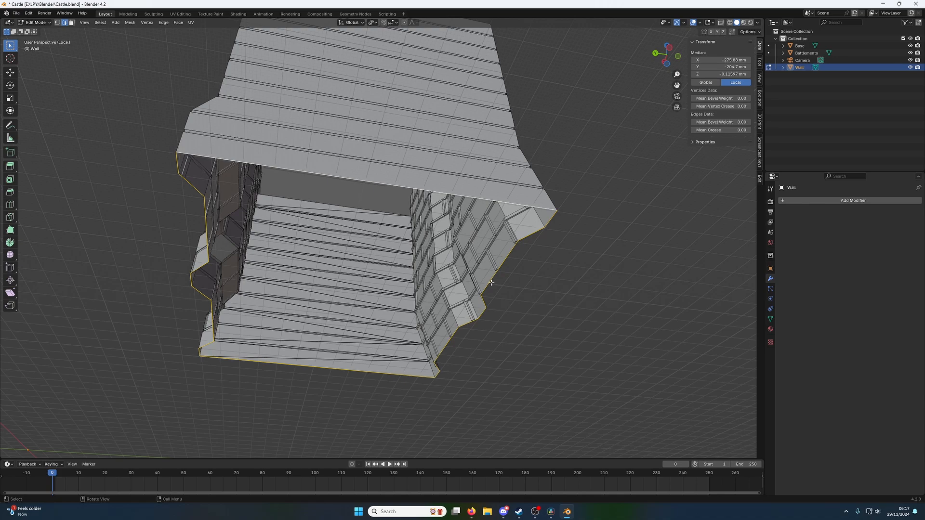
Scale the extruded bottom edge loop inward to 0.919 with the Z axis locked.
{"action": "scroll", "coordinate": [491, 283], "scroll_direction": "up", "scroll_amount": 5}
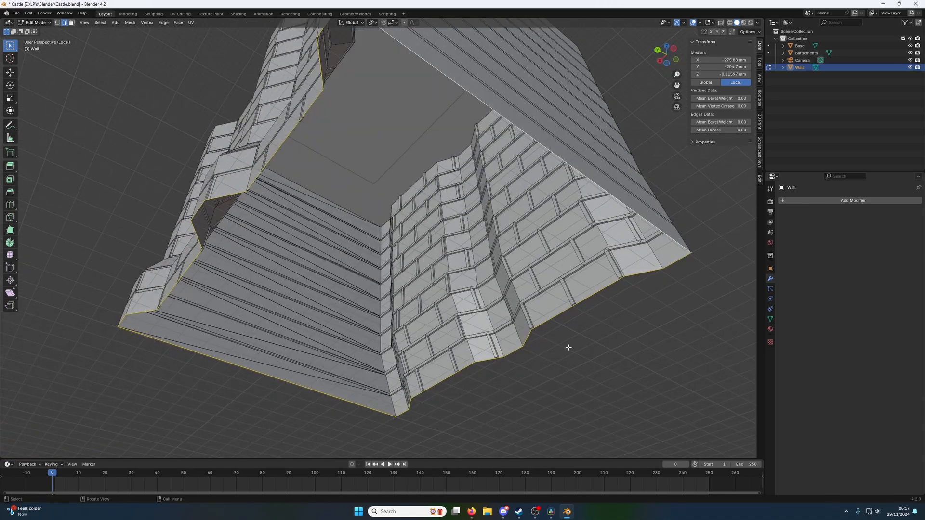
{"action": "key", "text": "s"}
{"action": "key", "text": "shift+z"}
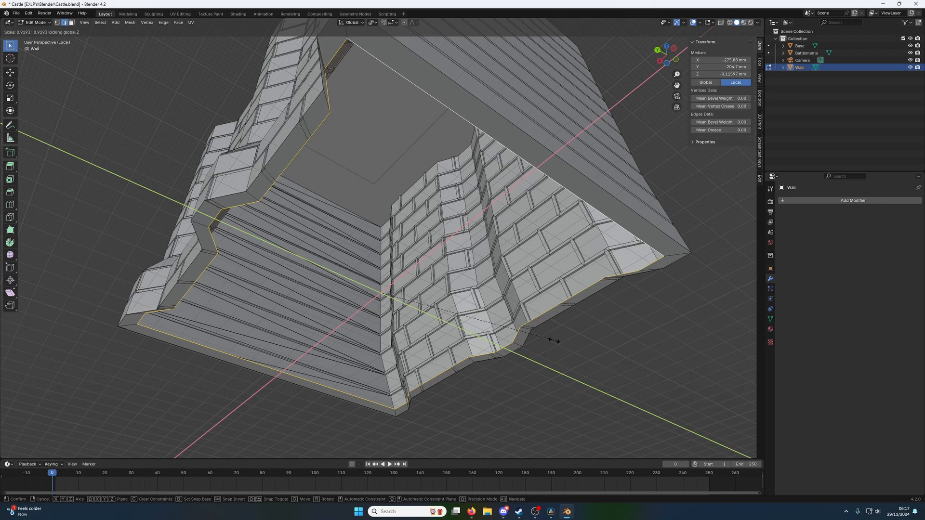
{"action": "left_click", "coordinate": [553, 340]}
{"action": "middle_click_drag", "start_coordinate": [553, 340], "coordinate": [554, 250]}
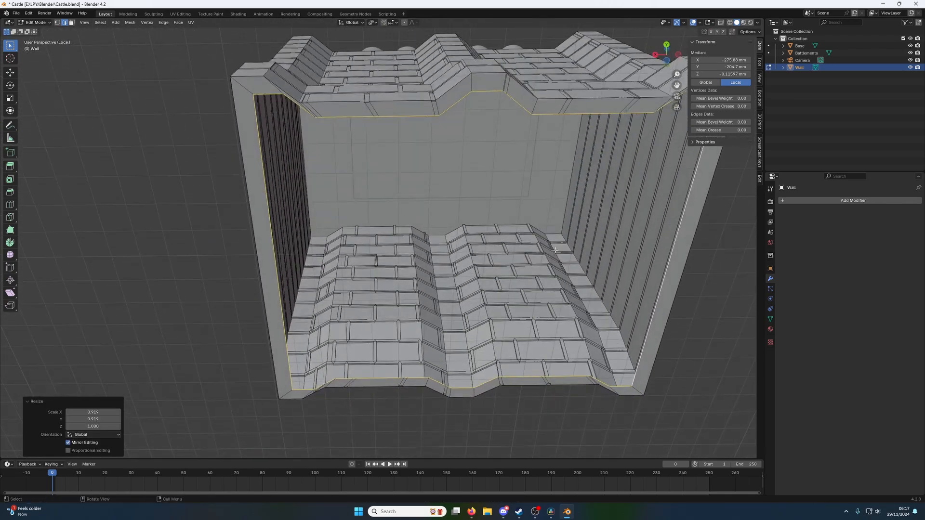
Hide the Base and Battlements objects and return to editing the Wall mesh.
{"action": "key", "text": "KP_7"}
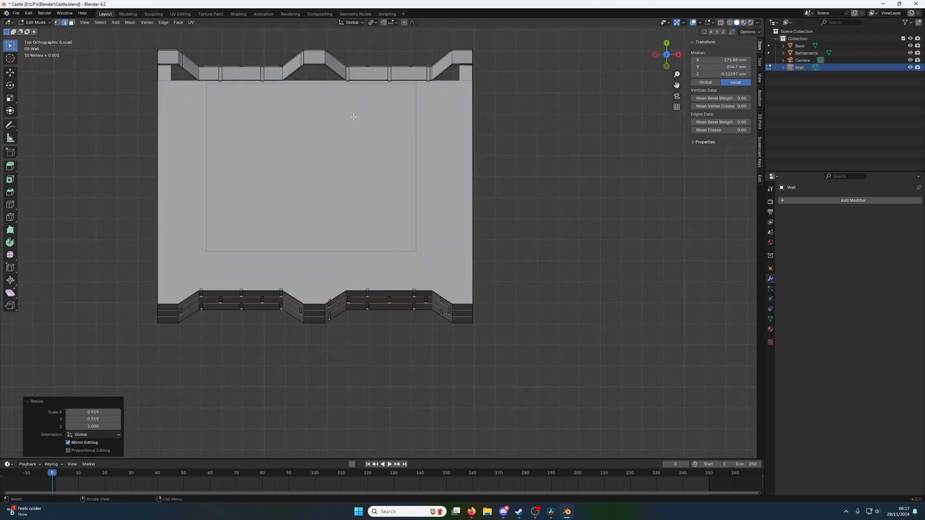
{"action": "key", "text": "Tab"}
{"action": "left_click", "coordinate": [405, 183]}
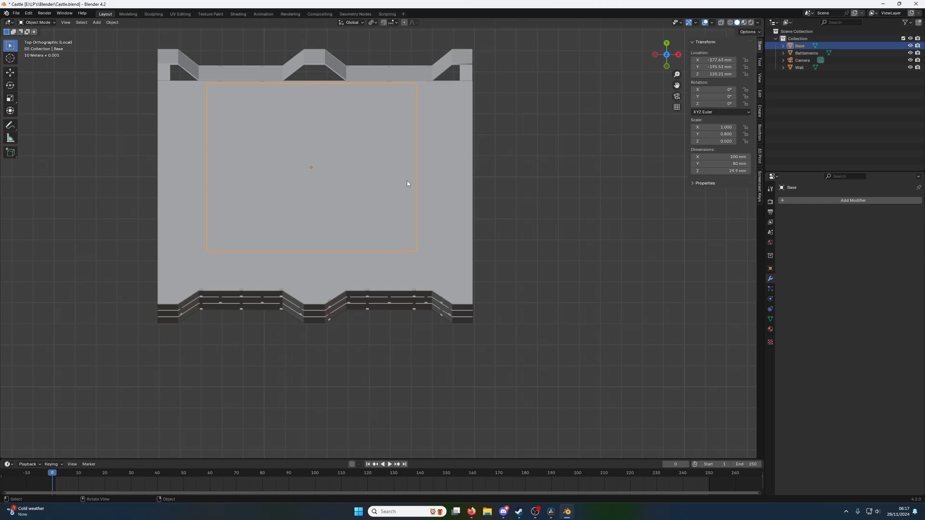
{"action": "key", "text": "h"}
{"action": "left_click", "coordinate": [414, 185]}
{"action": "key", "text": "h"}
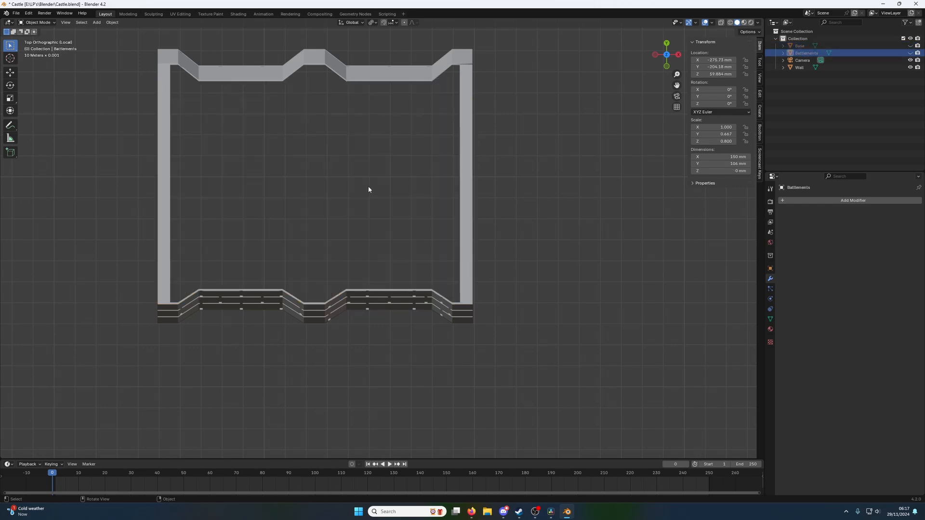
{"action": "middle_click_drag", "start_coordinate": [368, 189], "coordinate": [387, 293]}
{"action": "left_click", "coordinate": [434, 392]}
{"action": "key", "text": "Tab"}
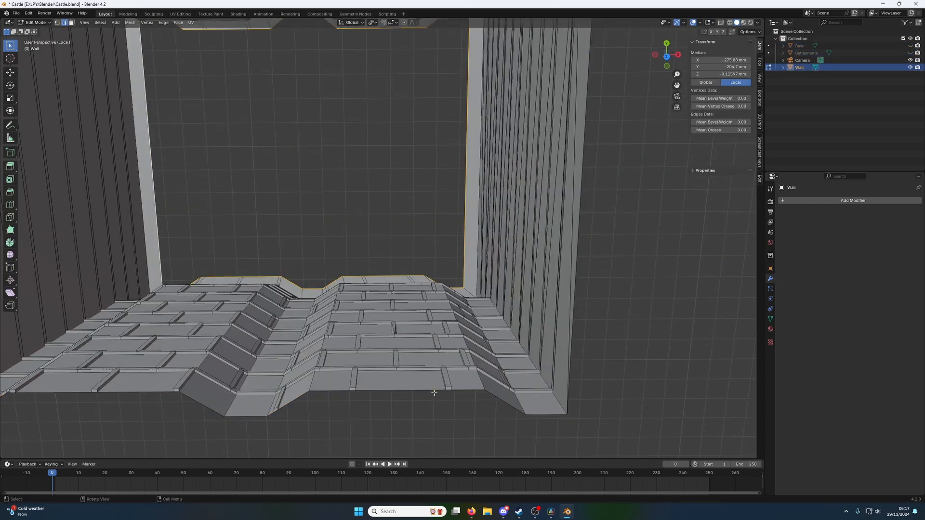
Add the wall's top edge loop to the selection, extrude both loops in place and scale them to about 0.94 with Z locked.
{"action": "left_click", "coordinate": [436, 390], "text": "alt+shift"}
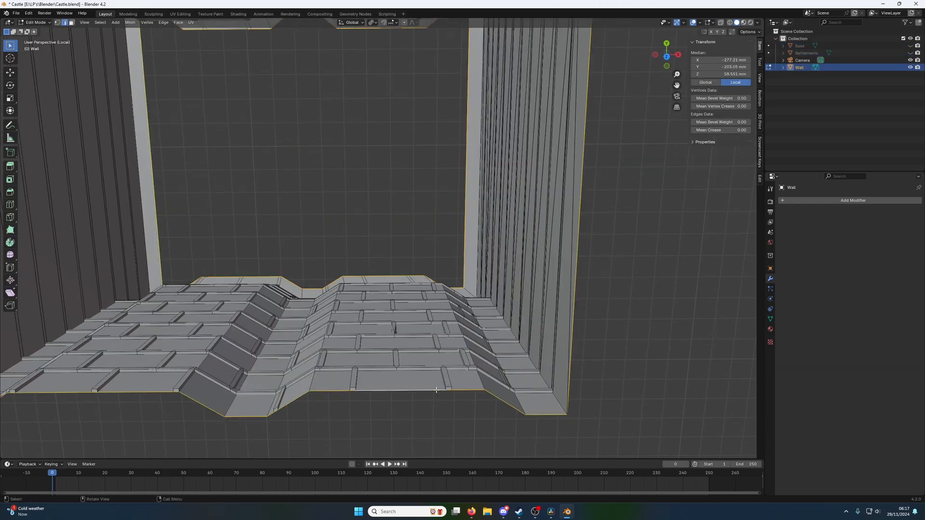
{"action": "right_click", "coordinate": [524, 391]}
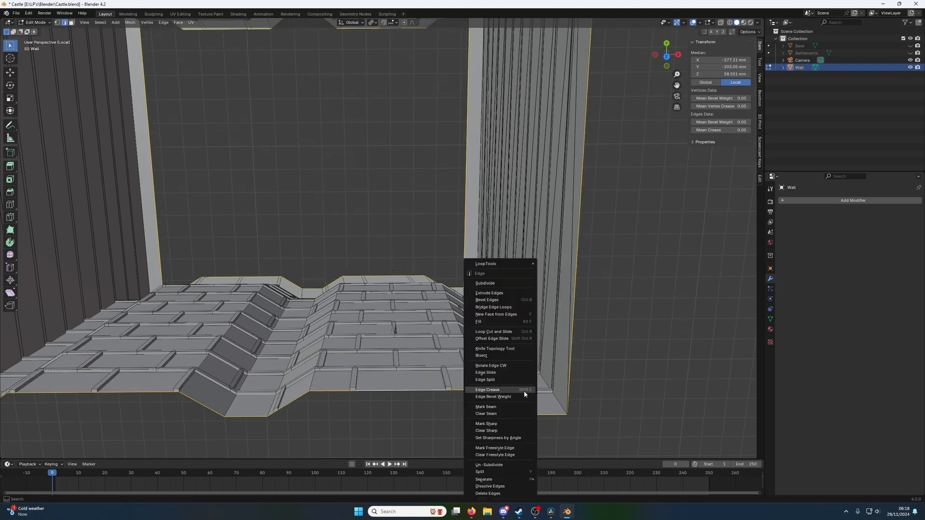
{"action": "key", "text": "e"}
{"action": "right_click", "coordinate": [346, 225]}
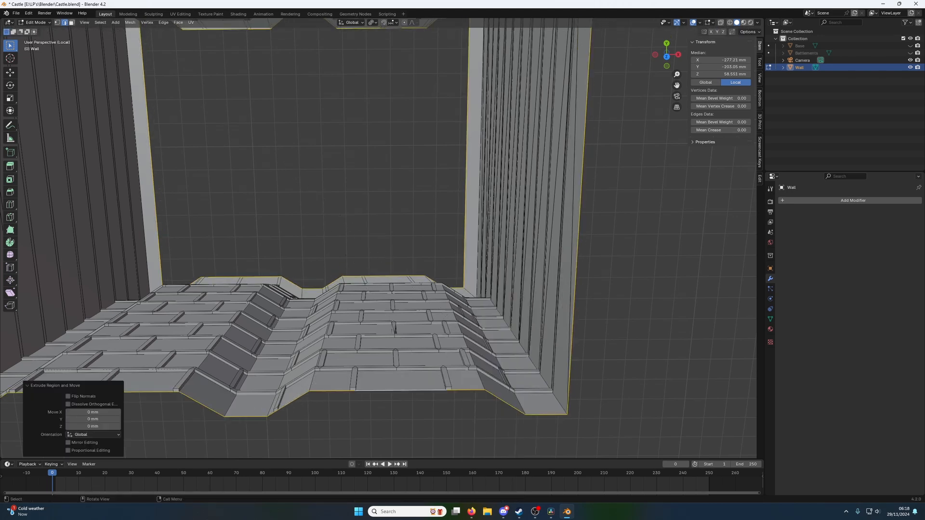
{"action": "key", "text": "s"}
{"action": "key", "text": "shift+z"}
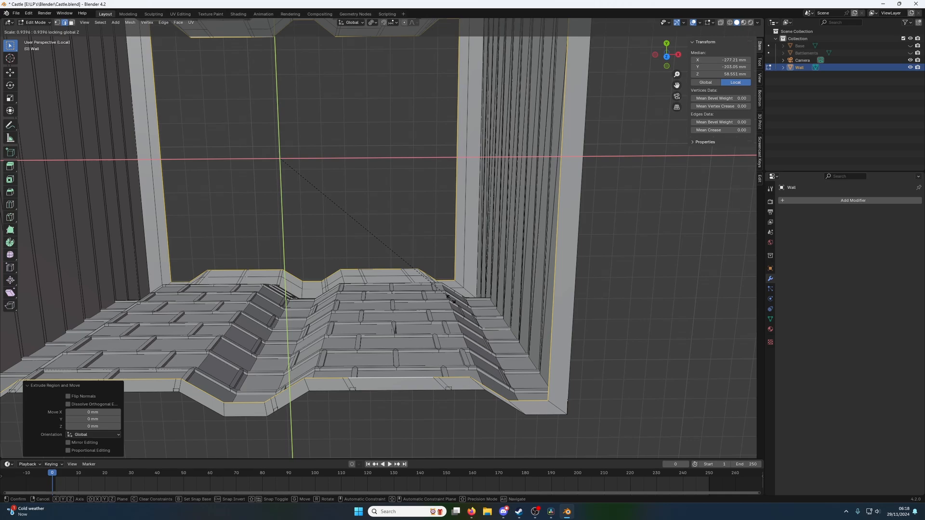
{"action": "left_click", "coordinate": [451, 299]}
{"action": "key", "text": "Tab"}
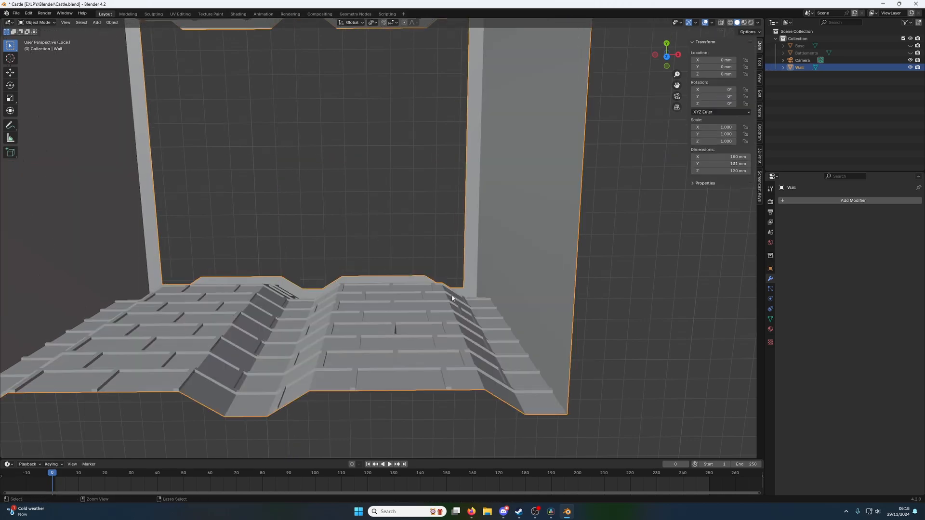
Undo the recent edits back to before the bottom loop was scaled and the Base and Battlements were hidden.
{"action": "key", "text": "ctrl+z"}
{"action": "key", "text": "ctrl+z"}
{"action": "key", "text": "ctrl+z"}
{"action": "key", "text": "ctrl+z"}
{"action": "key", "text": "ctrl+z"}
{"action": "scroll", "coordinate": [463, 273], "scroll_direction": "down", "scroll_amount": 2}
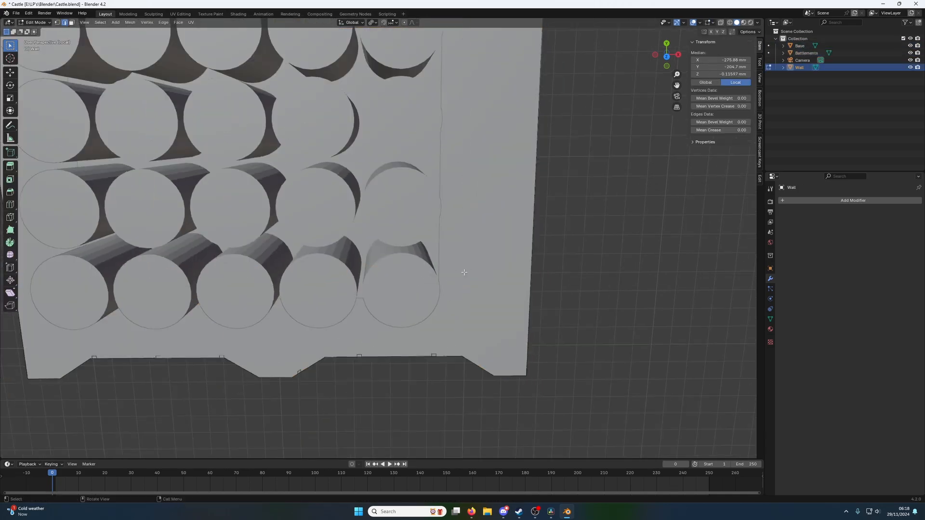
{"action": "middle_click_drag", "start_coordinate": [464, 273], "coordinate": [393, 224]}
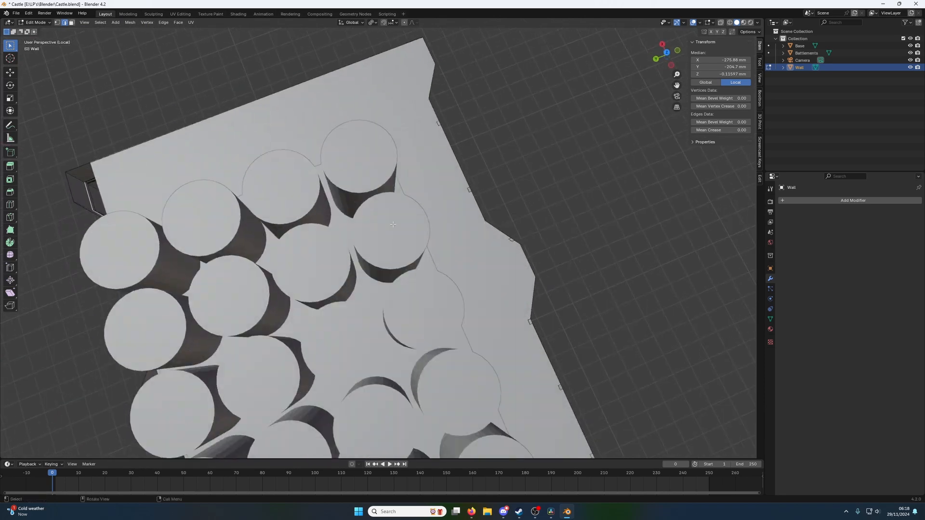
Hide the Battlements and Base objects again and select the Wall.
{"action": "key", "text": "Tab"}
{"action": "left_click", "coordinate": [409, 125]}
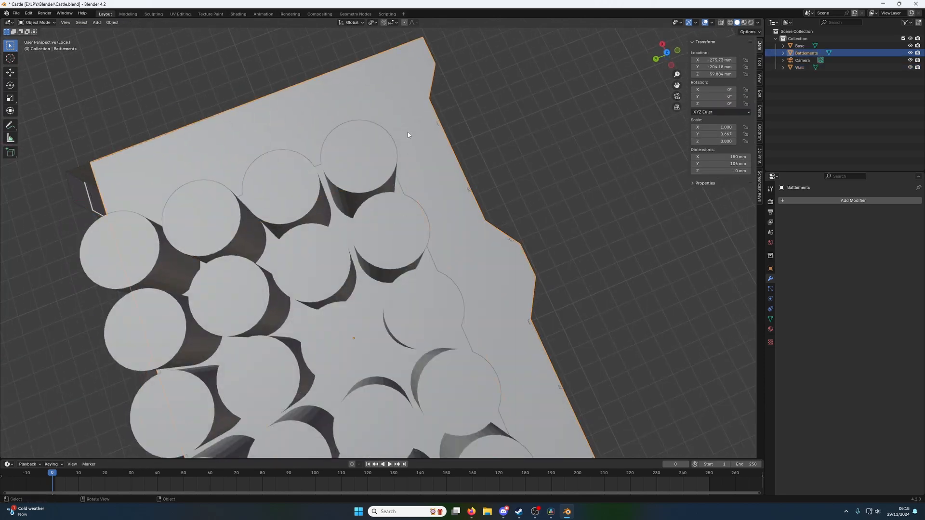
{"action": "key", "text": "h"}
{"action": "left_click", "coordinate": [389, 162]}
{"action": "key", "text": "h"}
{"action": "left_click", "coordinate": [373, 129]}
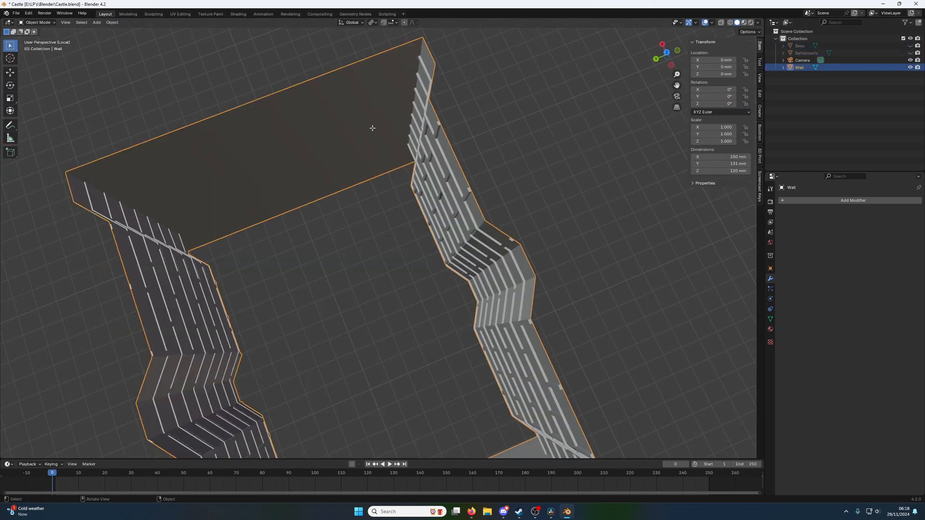
Select the wall's complete top and bottom open edge loops together in edge select mode.
{"action": "key", "text": "Tab"}
{"action": "key", "text": "1"}
{"action": "left_click", "coordinate": [275, 93], "text": "alt"}
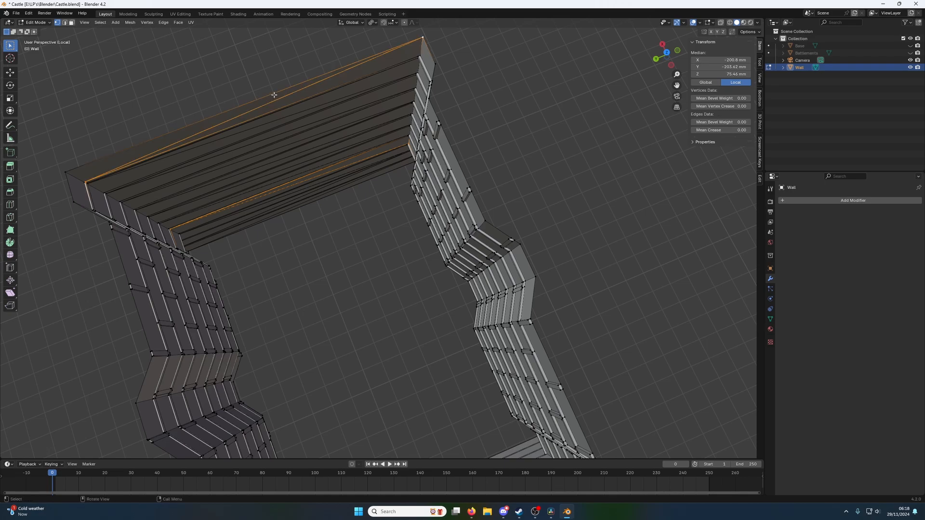
{"action": "key", "text": "2"}
{"action": "key", "text": "alt+a"}
{"action": "left_click", "coordinate": [266, 98], "text": "alt"}
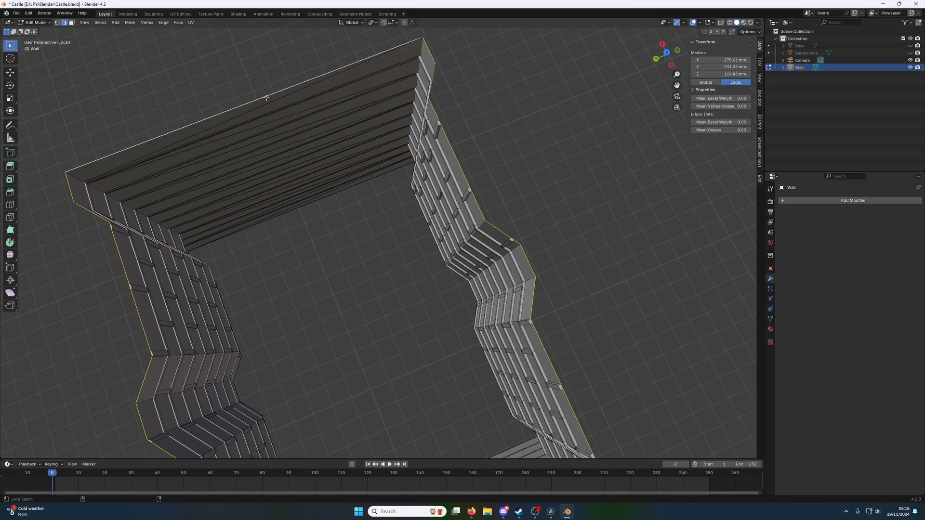
{"action": "left_click", "coordinate": [330, 196], "text": "alt+shift"}
{"action": "scroll", "coordinate": [346, 229], "scroll_direction": "down", "scroll_amount": 1}
{"action": "middle_click_drag", "start_coordinate": [345, 230], "coordinate": [444, 208]}
Extrude the top and bottom loops in place and scale them inward to 0.915 with Z locked.
{"action": "key", "text": "e"}
{"action": "key", "text": "Escape"}
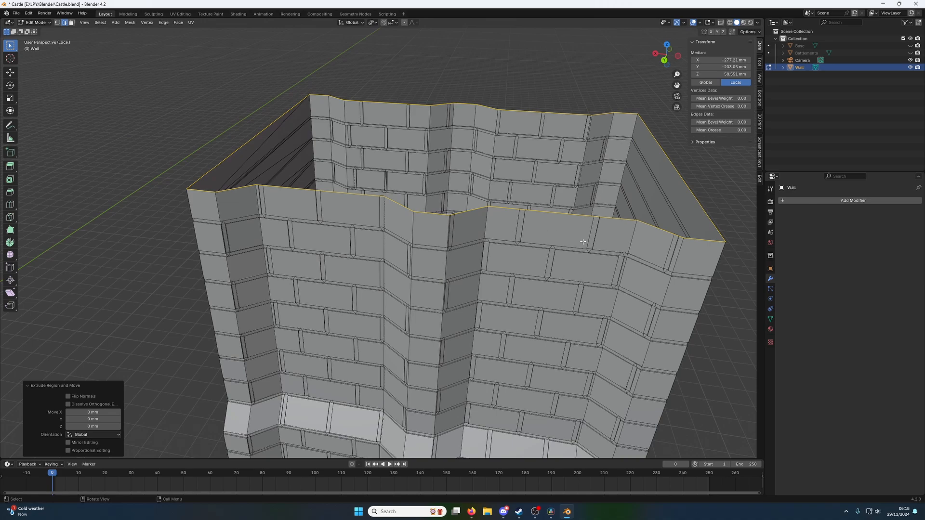
{"action": "key", "text": "s"}
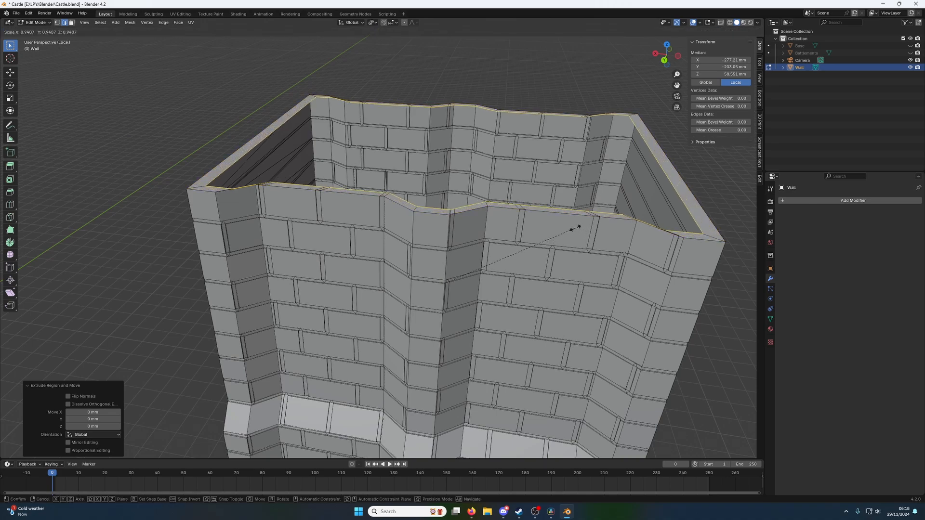
{"action": "key", "text": "shift+z"}
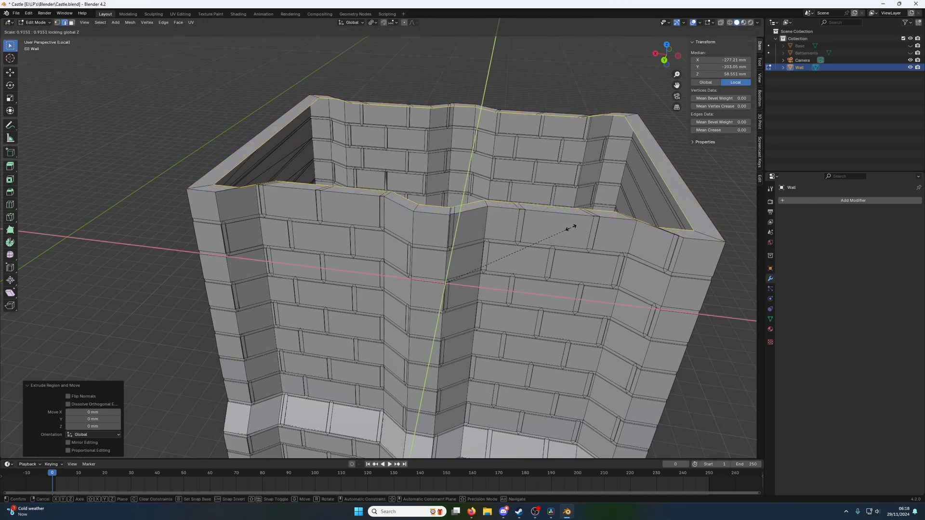
{"action": "left_click", "coordinate": [569, 229]}
{"action": "middle_click_drag", "start_coordinate": [554, 227], "coordinate": [438, 263]}
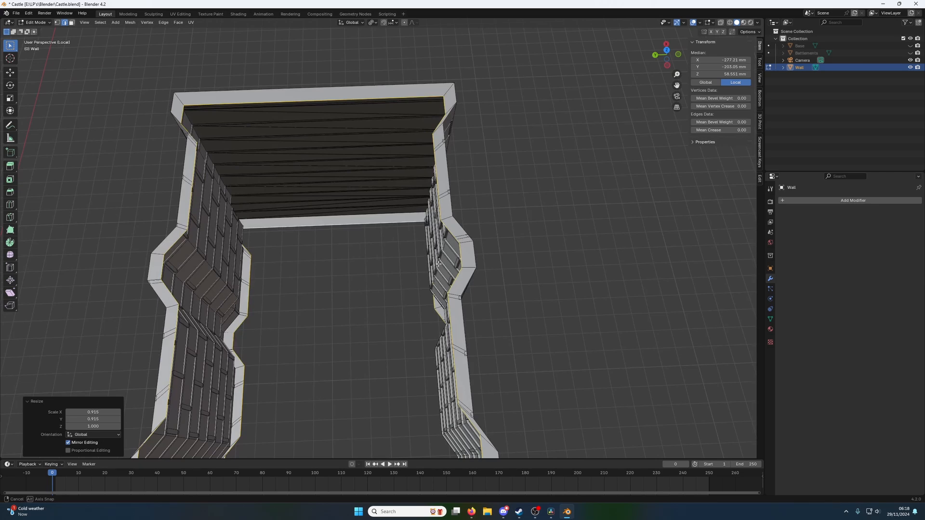
{"action": "scroll", "coordinate": [439, 263], "scroll_direction": "down", "scroll_amount": 1}
{"action": "scroll", "coordinate": [439, 263], "scroll_direction": "up", "scroll_amount": 1}
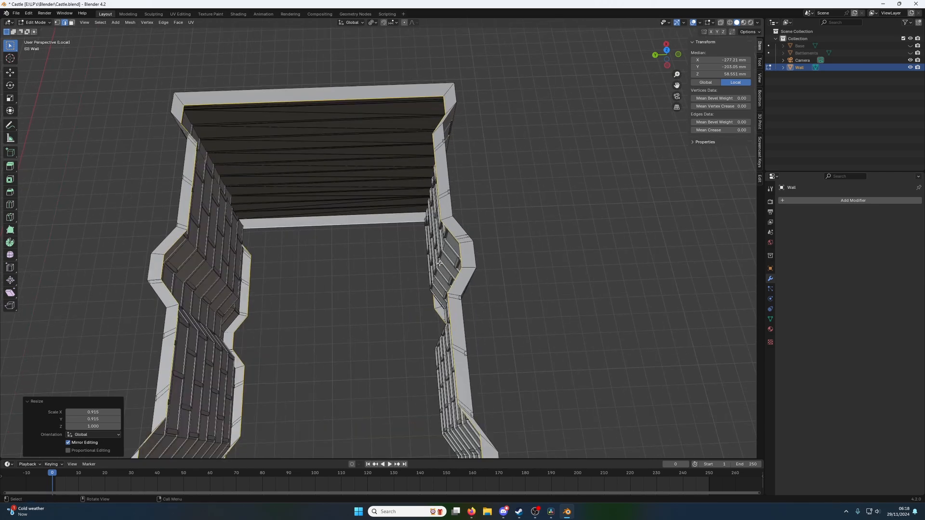
Bridge the two inner edge loops and scale the new inner walls to 0.929 with Z locked.
{"action": "right_click", "coordinate": [375, 242]}
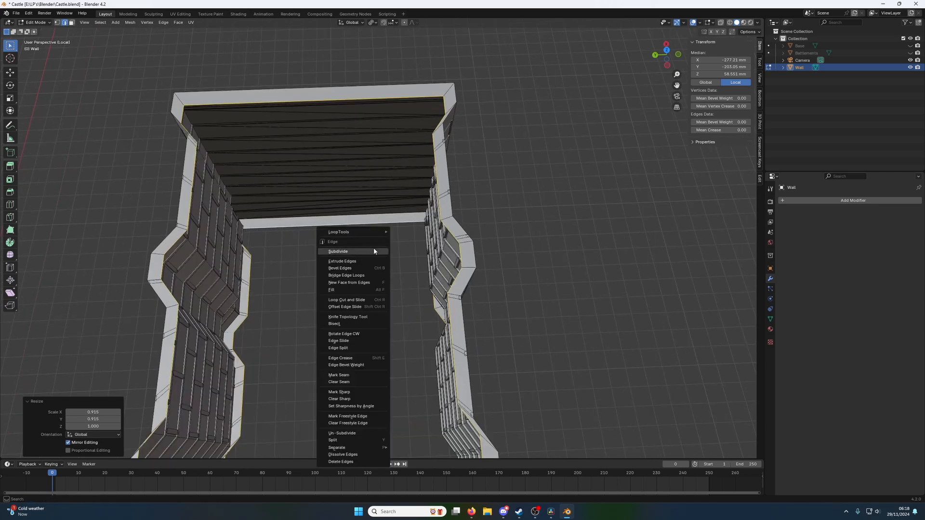
{"action": "left_click", "coordinate": [356, 275]}
{"action": "mouse_move", "coordinate": [356, 276]}
{"action": "middle_mouse_down"}
{"action": "mouse_move", "coordinate": [343, 279]}
{"action": "mouse_move", "coordinate": [352, 282]}
{"action": "middle_mouse_up"}
{"action": "key", "text": "s"}
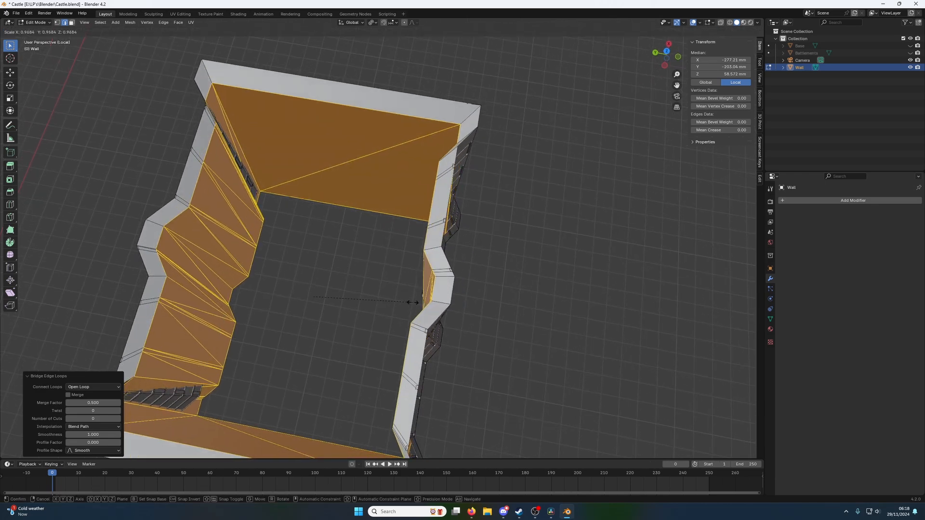
{"action": "key", "text": "shift+z"}
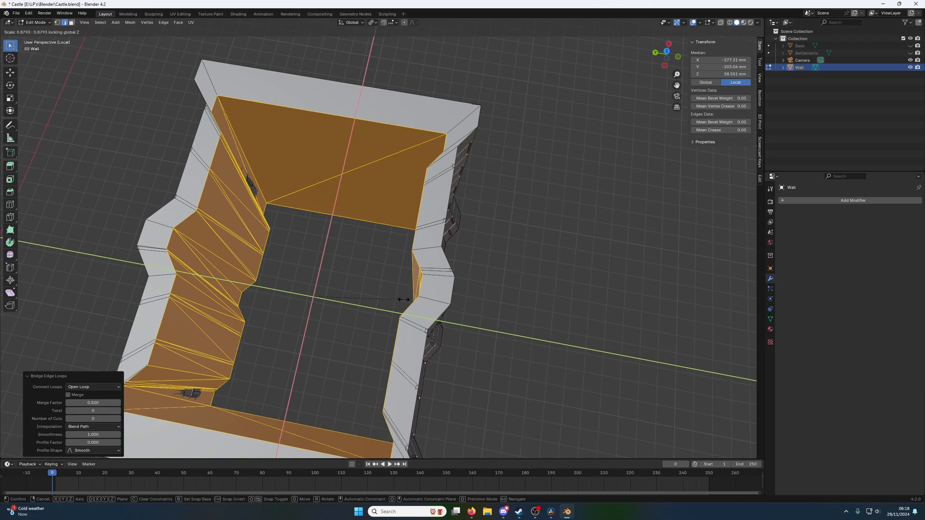
{"action": "left_click", "coordinate": [409, 300]}
{"action": "middle_click_drag", "start_coordinate": [409, 299], "coordinate": [328, 165]}
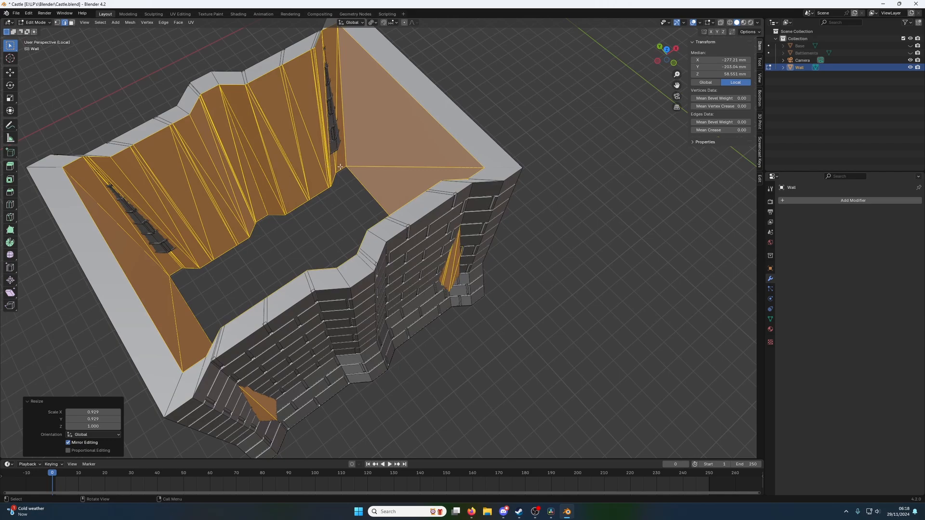
Select the run of inner faces behind one brick wall and flatten them by scaling to 0 along Y.
{"action": "key", "text": "3"}
{"action": "left_click", "coordinate": [347, 157]}
{"action": "left_click", "coordinate": [342, 163]}
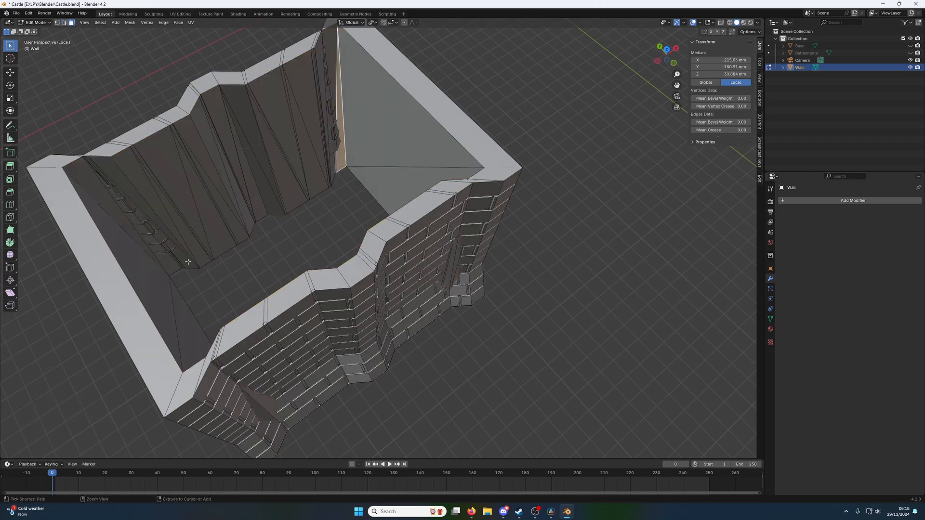
{"action": "left_click", "coordinate": [175, 266], "text": "ctrl"}
{"action": "middle_click_drag", "start_coordinate": [172, 265], "coordinate": [196, 260]}
{"action": "left_click", "coordinate": [104, 320]}
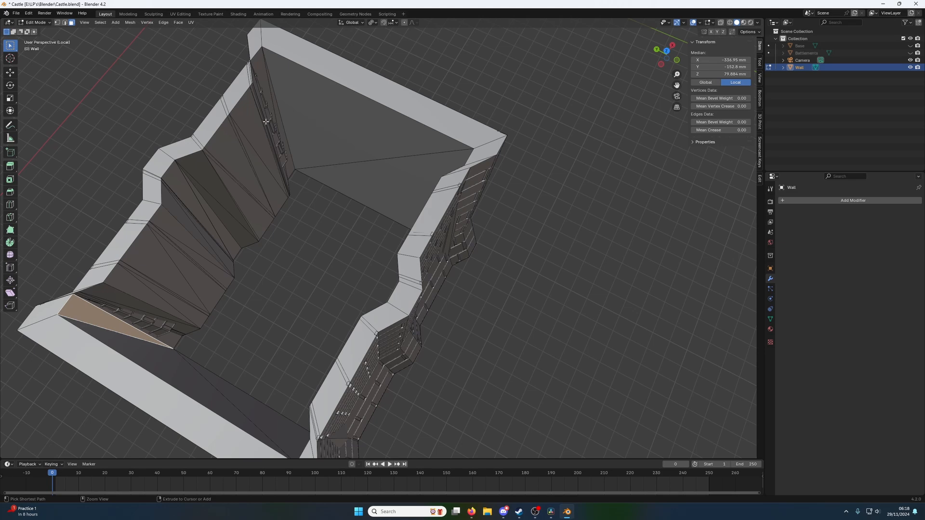
{"action": "left_click", "coordinate": [277, 107], "text": "ctrl"}
{"action": "key", "text": "s"}
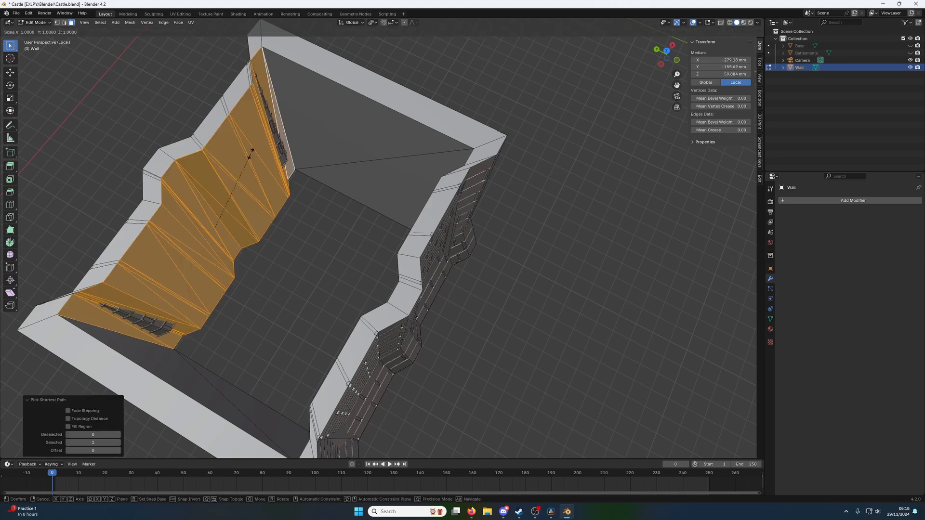
{"action": "key", "text": "y"}
{"action": "key", "text": "0"}
{"action": "key", "text": "Return"}
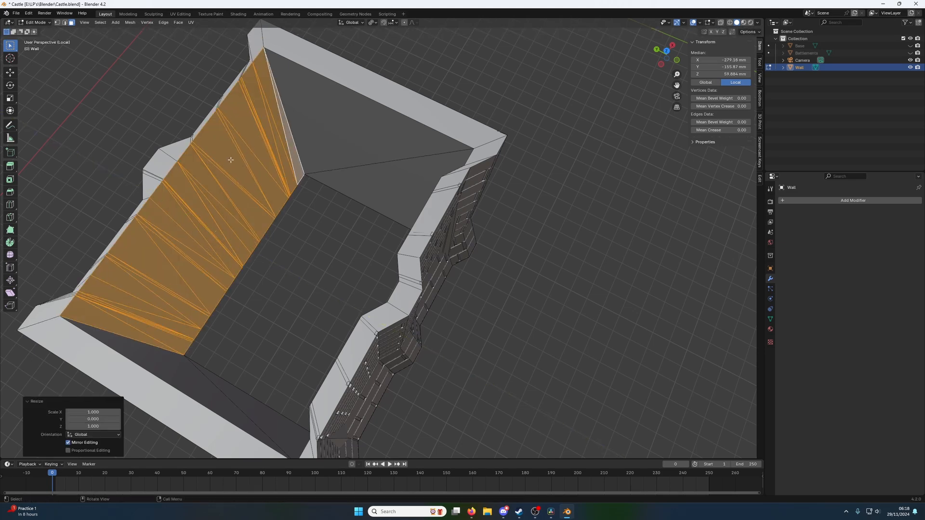
Move the flattened inner wall inward along the Y axis.
{"action": "middle_click_drag", "start_coordinate": [237, 186], "coordinate": [446, 174]}
{"action": "key", "text": "g"}
{"action": "key", "text": "y"}
{"action": "left_click", "coordinate": [310, 194]}
Flatten the inner faces behind the opposite brick wall by scaling them to 0 along Y, and move them inward along Y.
{"action": "left_click", "coordinate": [350, 177], "text": "shift"}
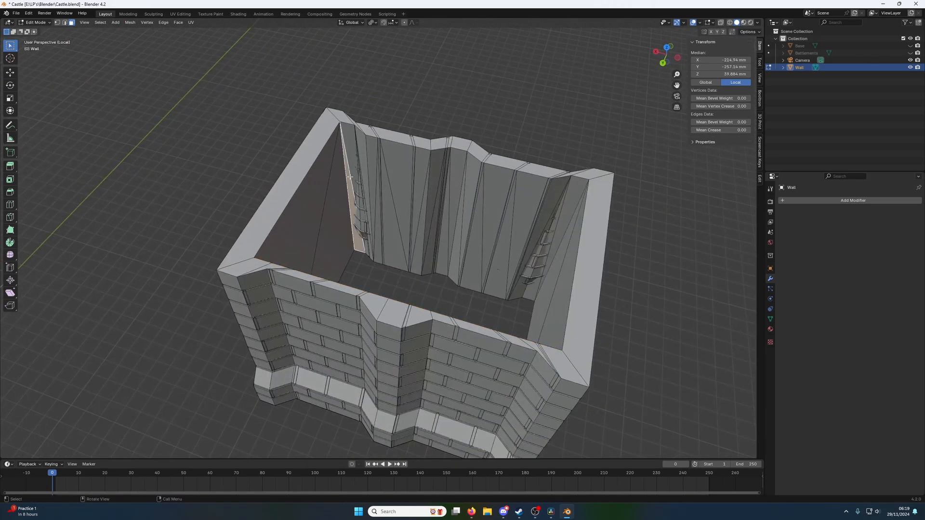
{"action": "left_click", "coordinate": [570, 209], "text": "ctrl"}
{"action": "key", "text": "s"}
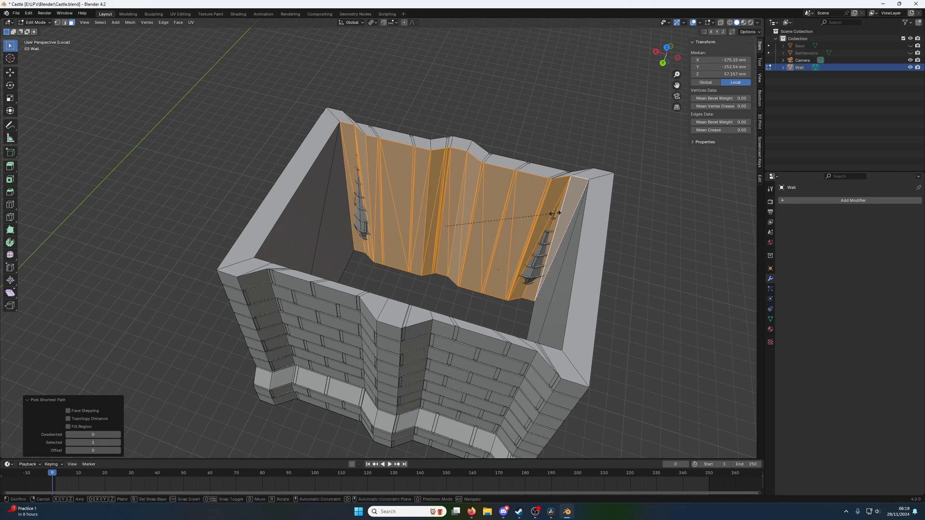
{"action": "key", "text": "y"}
{"action": "key", "text": "0"}
{"action": "key", "text": "Return"}
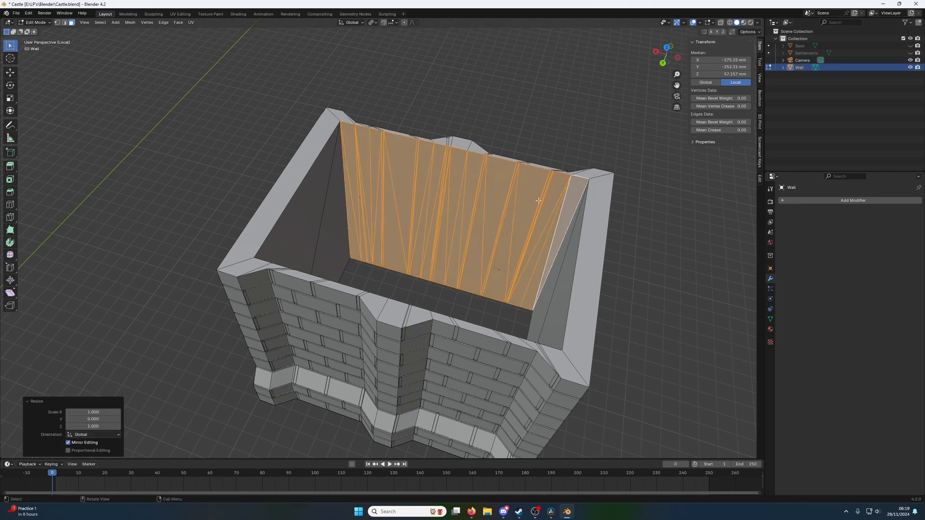
{"action": "key", "text": "g"}
{"action": "key", "text": "y"}
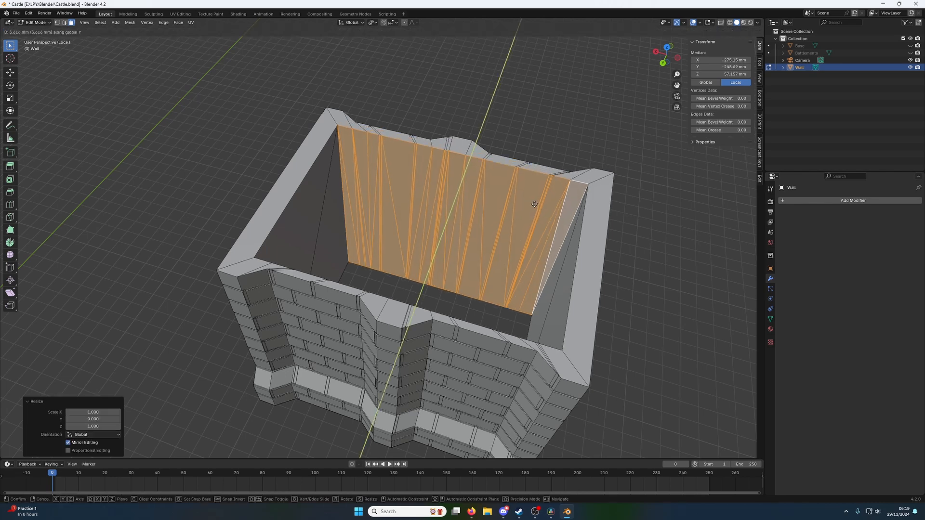
{"action": "left_click", "coordinate": [456, 212]}
Move the inner face of one plain end wall inward about 4.7 mm along the X axis.
{"action": "middle_click_drag", "start_coordinate": [456, 212], "coordinate": [496, 176]}
{"action": "left_click", "coordinate": [344, 212]}
{"action": "middle_click_drag", "start_coordinate": [457, 225], "coordinate": [428, 229]}
{"action": "key", "text": "g"}
{"action": "key", "text": "y"}
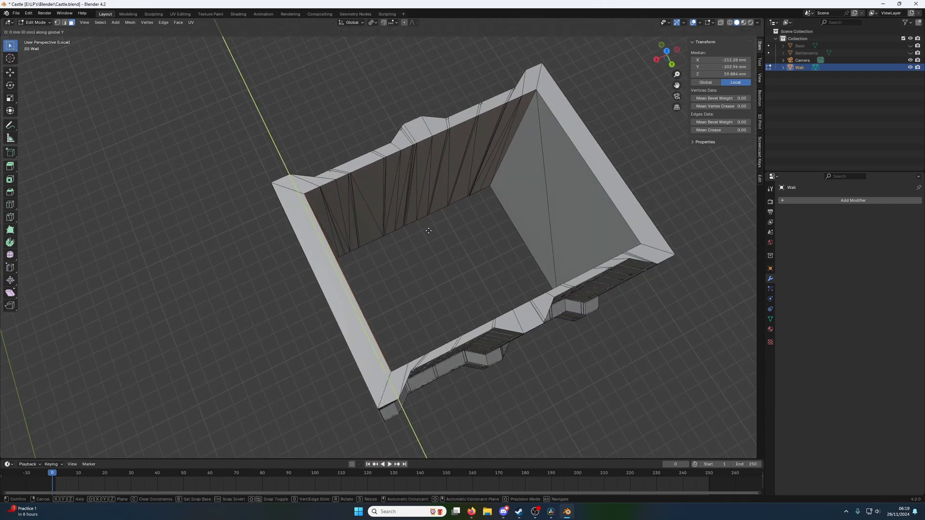
{"action": "key", "text": "x"}
{"action": "left_click", "coordinate": [423, 226]}
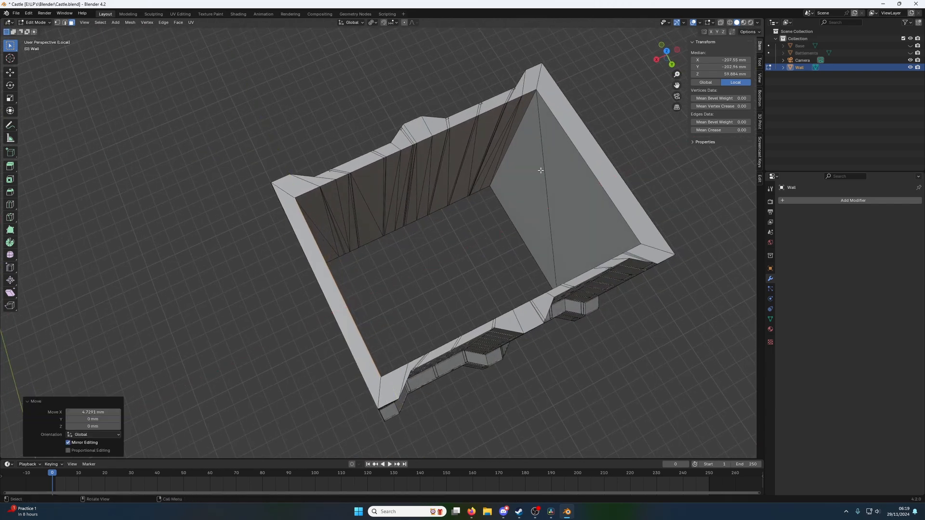
Move the inner face of the other plain end wall inward along the X axis.
{"action": "left_click", "coordinate": [542, 188], "text": "shift"}
{"action": "key", "text": "g"}
{"action": "key", "text": "x"}
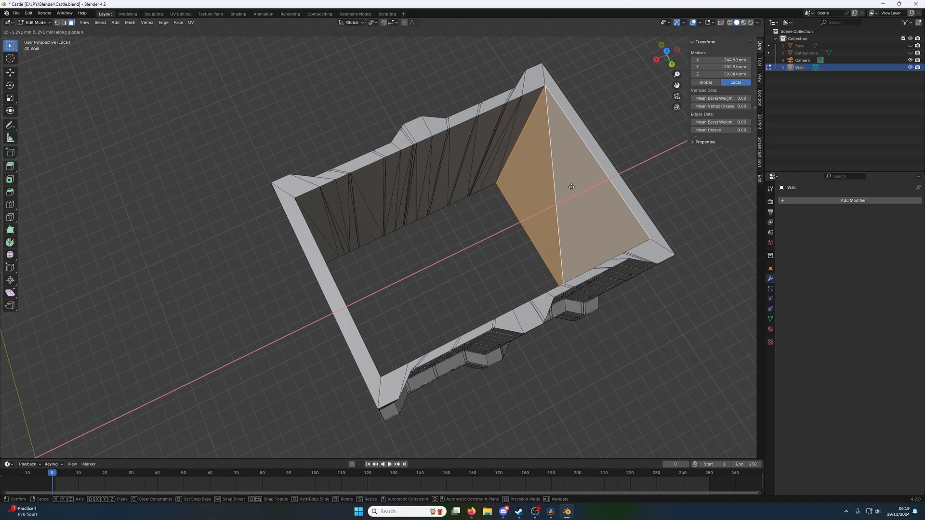
{"action": "left_click", "coordinate": [497, 192]}
Return the wall to Object Mode and clean up its mesh with the 3D Print Make Manifold operation.
{"action": "key", "text": "Tab"}
{"action": "middle_click_drag", "start_coordinate": [497, 193], "coordinate": [503, 149]}
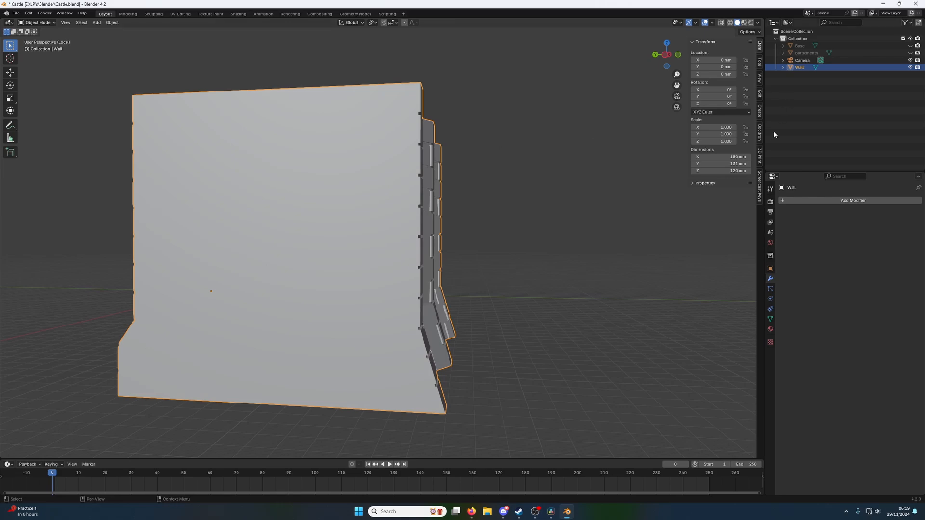
{"action": "left_click", "coordinate": [760, 156]}
{"action": "left_click", "coordinate": [720, 164]}
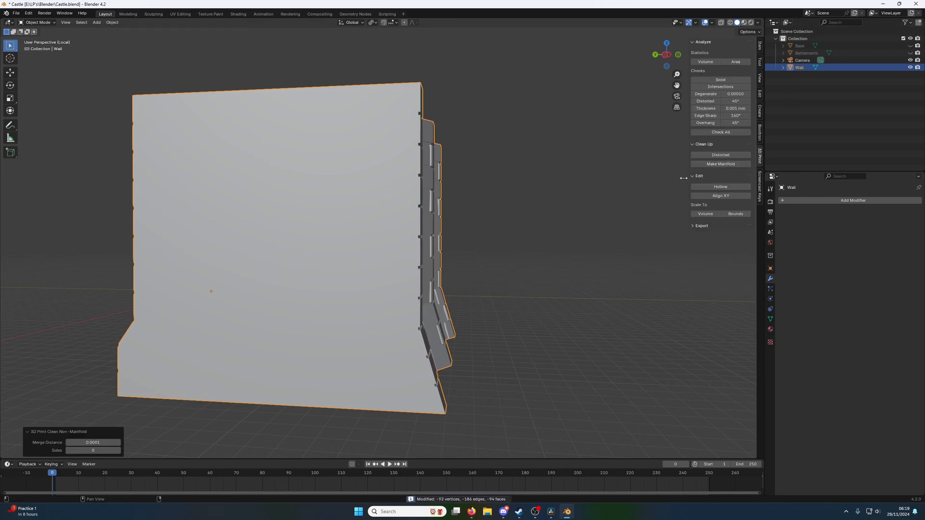
Circle-select the crossing edges on the inner face behind one brick wall and dissolve them.
{"action": "middle_click_drag", "start_coordinate": [628, 188], "coordinate": [325, 216]}
{"action": "key", "text": "Tab"}
{"action": "middle_click_drag", "start_coordinate": [448, 212], "coordinate": [406, 211]}
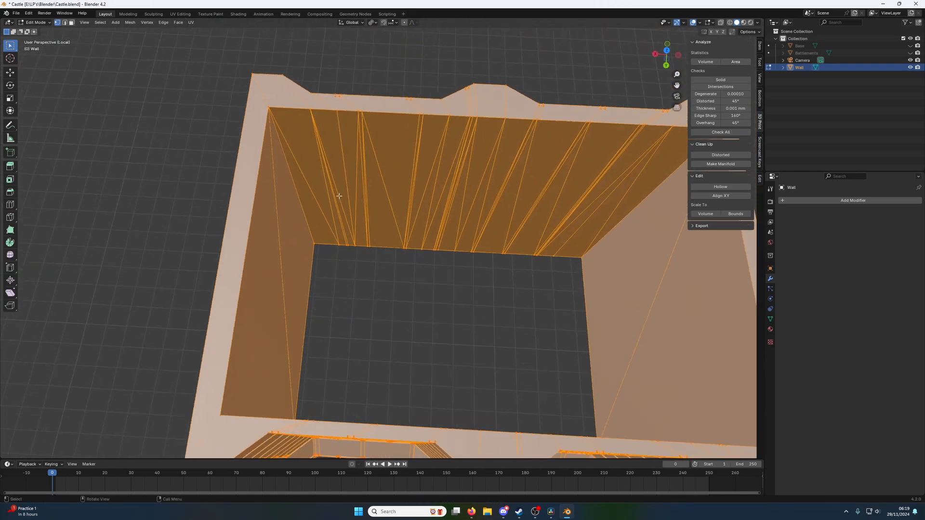
{"action": "left_click", "coordinate": [324, 199]}
{"action": "key", "text": "c"}
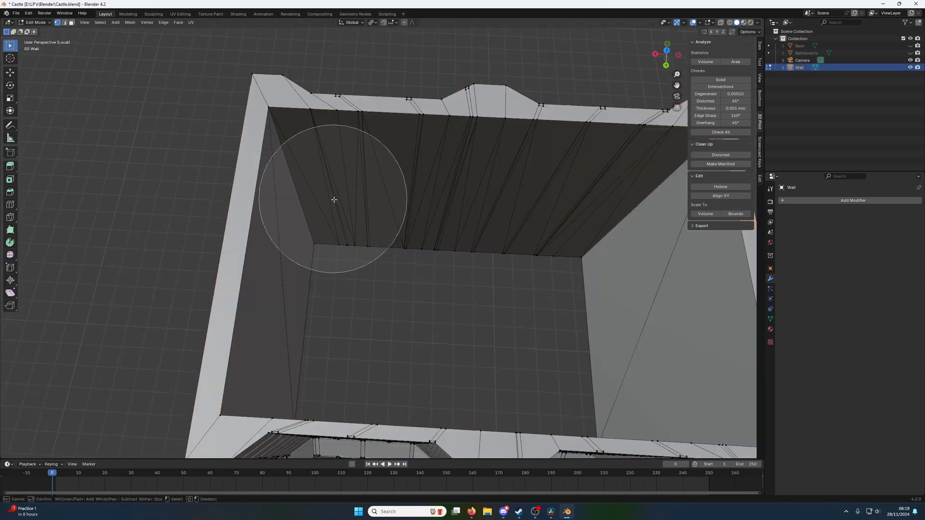
{"action": "scroll", "coordinate": [345, 203], "scroll_direction": "up", "scroll_amount": 5}
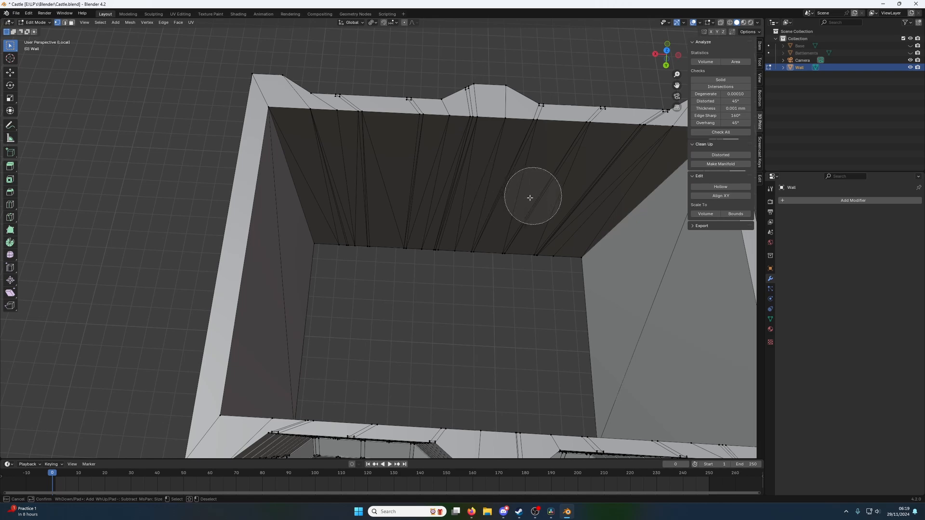
{"action": "key", "text": "Escape"}
{"action": "key", "text": "2"}
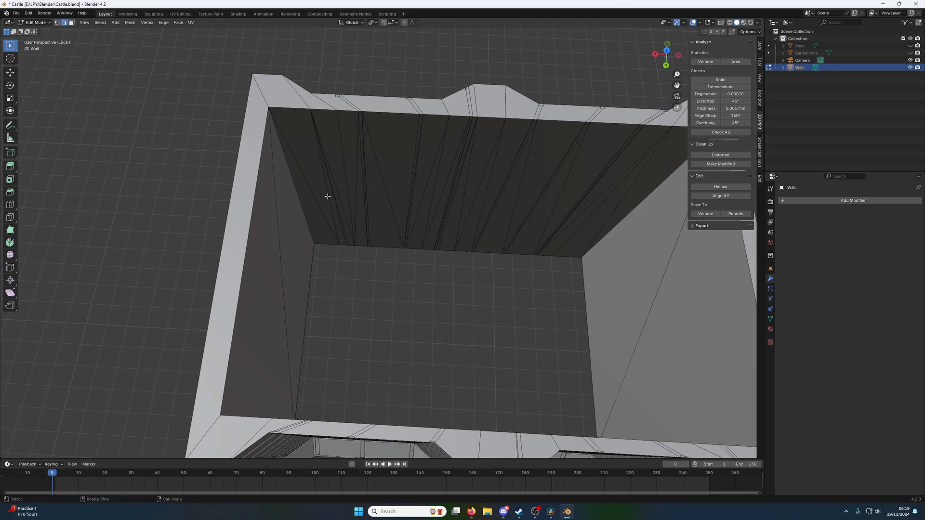
{"action": "key", "text": "c"}
{"action": "left_click_drag", "start_coordinate": [322, 190], "coordinate": [611, 193]}
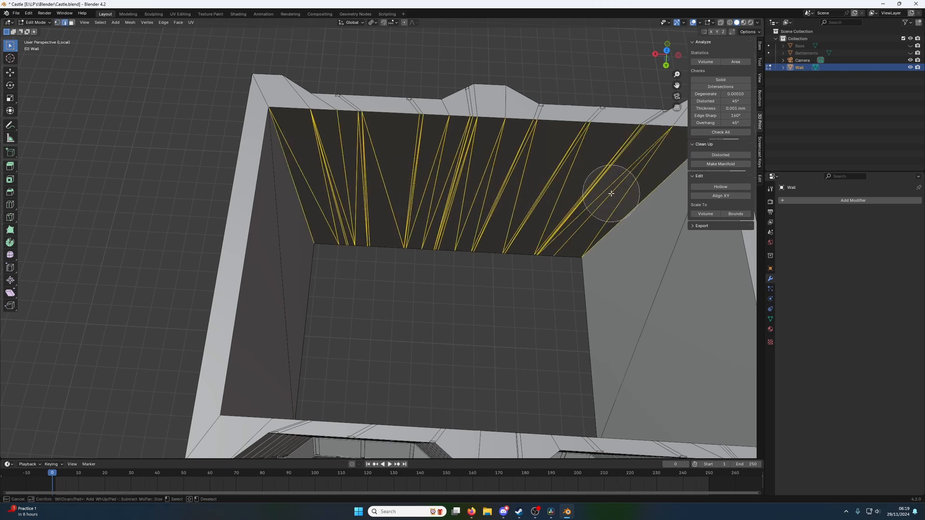
{"action": "key", "text": "Escape"}
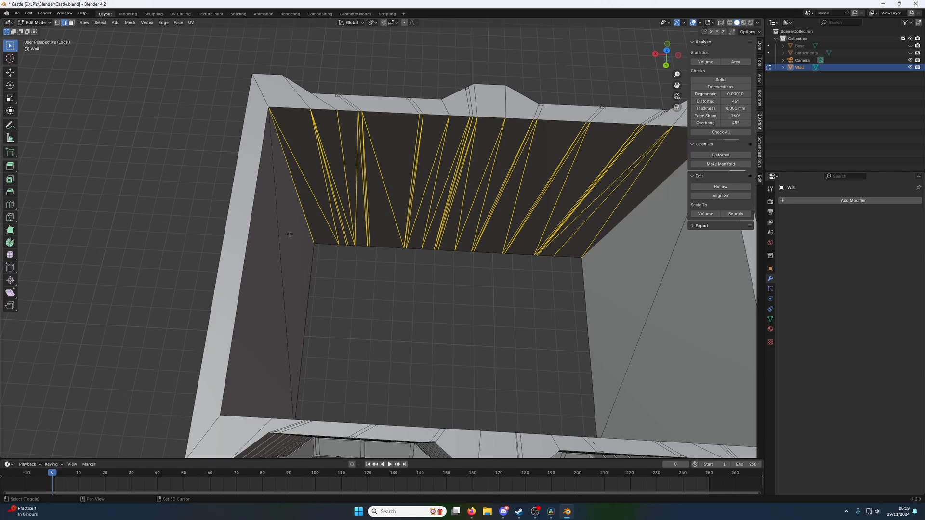
{"action": "right_click", "coordinate": [304, 222]}
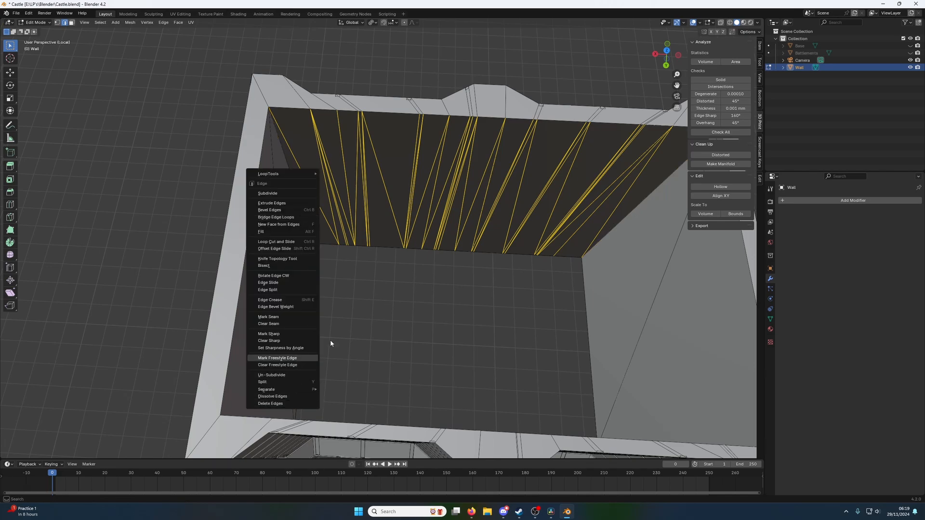
{"action": "right_click", "coordinate": [374, 392]}
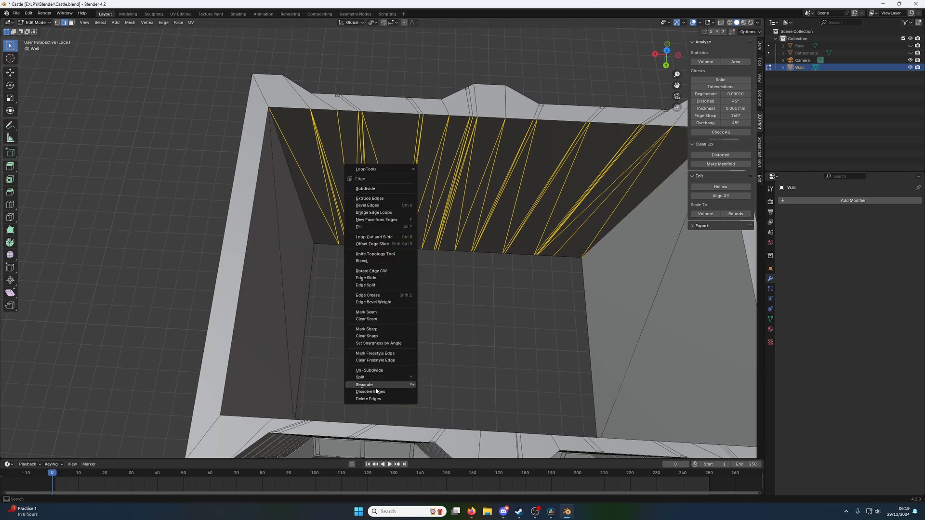
{"action": "left_click", "coordinate": [376, 391]}
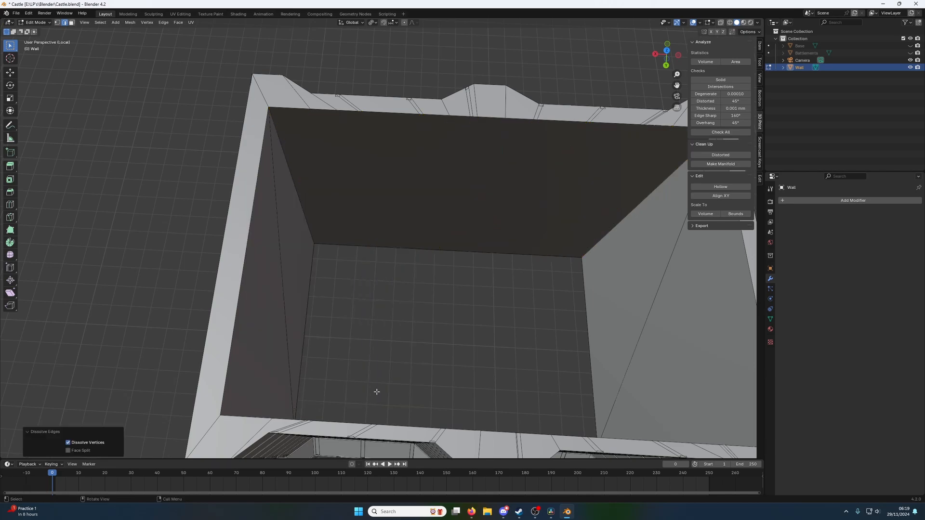
Circle-select the crossing edges on the opposite inner wall, leaving out its corner edge, and dissolve them.
{"action": "mouse_move", "coordinate": [376, 391]}
{"action": "middle_mouse_down"}
{"action": "mouse_move", "coordinate": [318, 248]}
{"action": "mouse_move", "coordinate": [233, 235]}
{"action": "mouse_move", "coordinate": [211, 246]}
{"action": "mouse_move", "coordinate": [155, 200]}
{"action": "middle_mouse_up"}
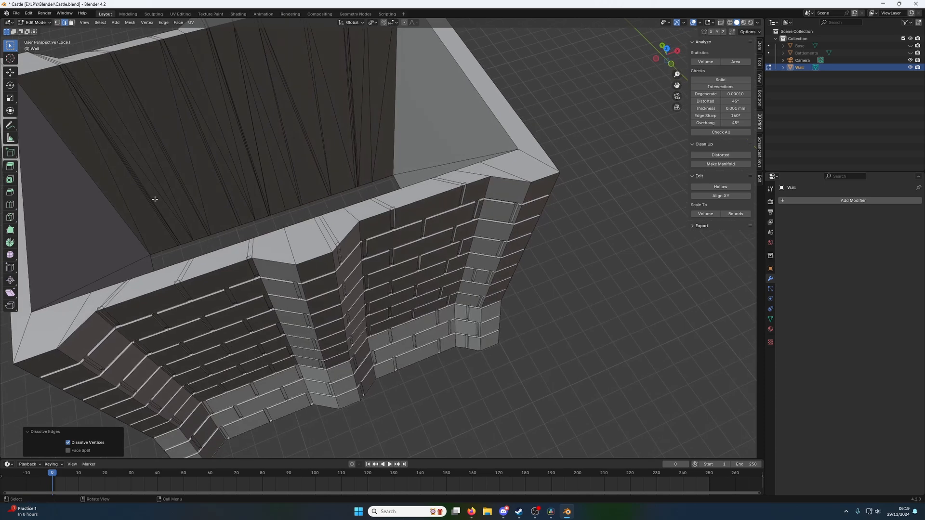
{"action": "key", "text": "c"}
{"action": "mouse_move", "coordinate": [135, 196]}
{"action": "left_mouse_down"}
{"action": "mouse_move", "coordinate": [181, 169]}
{"action": "mouse_move", "coordinate": [381, 112]}
{"action": "left_mouse_up"}
{"action": "key", "text": "Escape"}
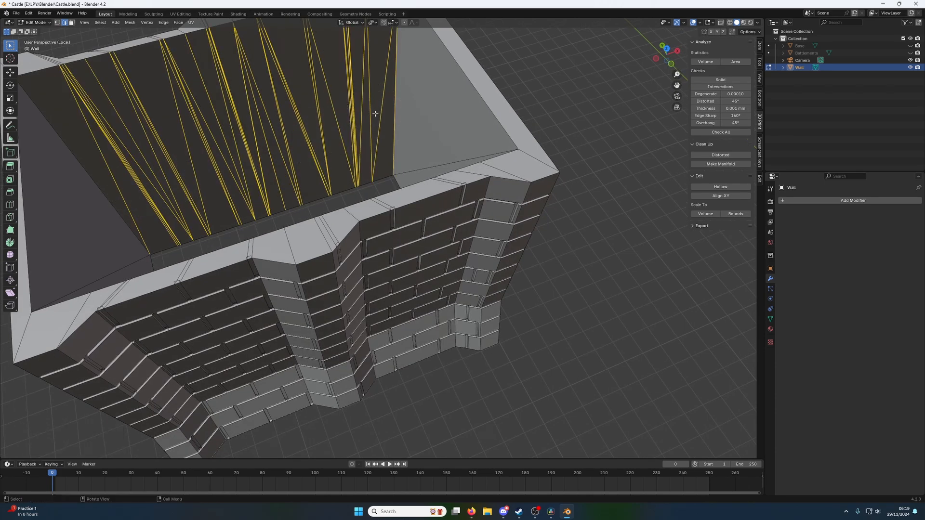
{"action": "left_click", "coordinate": [394, 134], "text": "shift"}
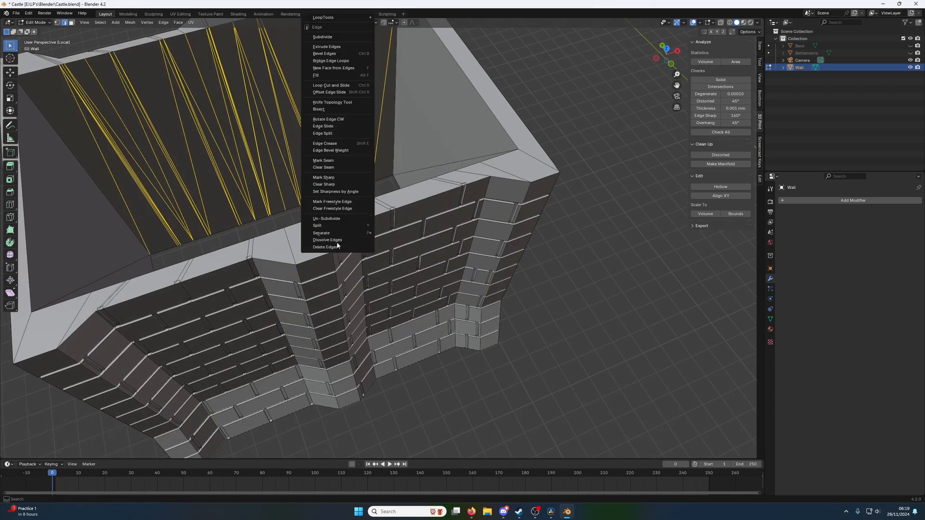
{"action": "left_click", "coordinate": [359, 240]}
Dissolve the remaining diagonal edges on the inner faces of the two plain end walls.
{"action": "key", "text": "ctrl+e"}
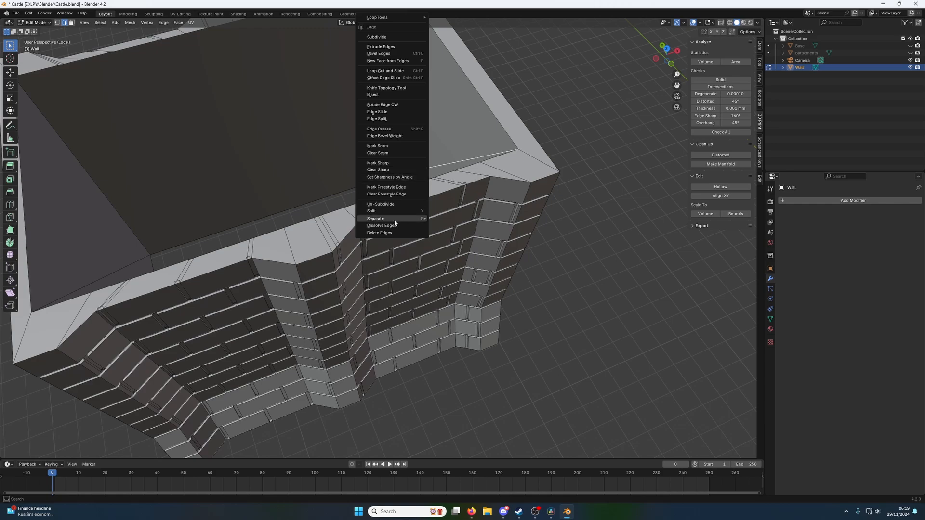
{"action": "left_click", "coordinate": [380, 225]}
{"action": "left_click", "coordinate": [133, 258]}
{"action": "key", "text": "ctrl+e"}
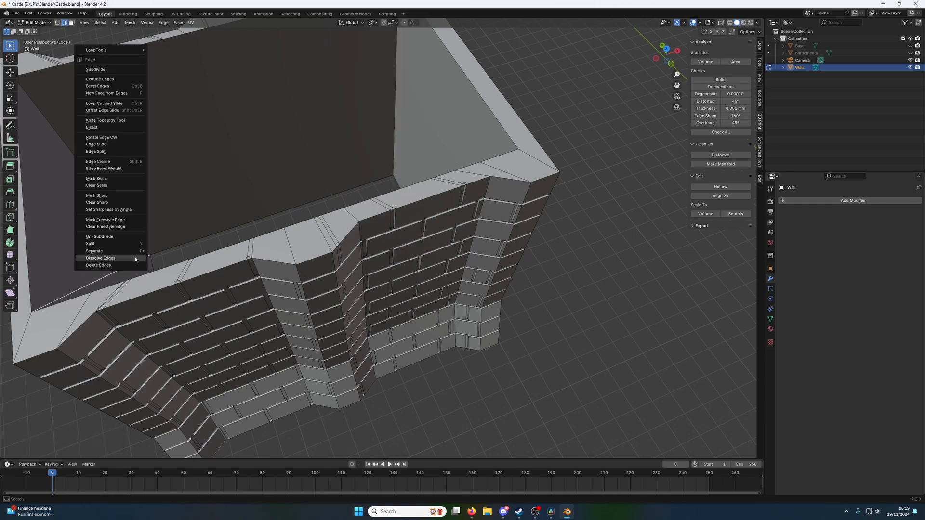
{"action": "left_click", "coordinate": [134, 259]}
Examine the cleaned inner walls and the outer brickwork of the wall in Object Mode.
{"action": "scroll", "coordinate": [200, 230], "scroll_direction": "down", "scroll_amount": 2}
{"action": "middle_click_drag", "start_coordinate": [201, 229], "coordinate": [335, 202]}
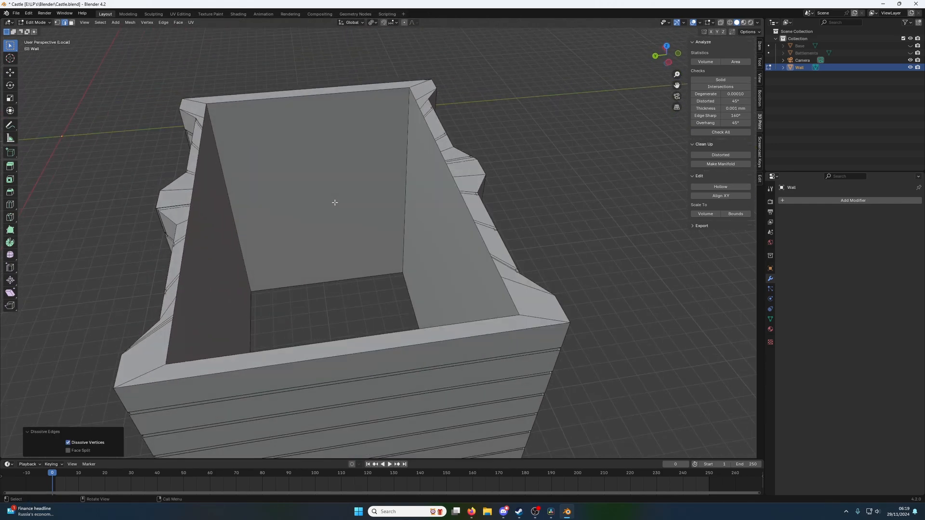
{"action": "middle_click_drag", "start_coordinate": [371, 254], "coordinate": [322, 196]}
{"action": "scroll", "coordinate": [378, 227], "scroll_direction": "down", "scroll_amount": 2}
{"action": "key", "text": "Tab"}
{"action": "scroll", "coordinate": [322, 197], "scroll_direction": "up", "scroll_amount": 2}
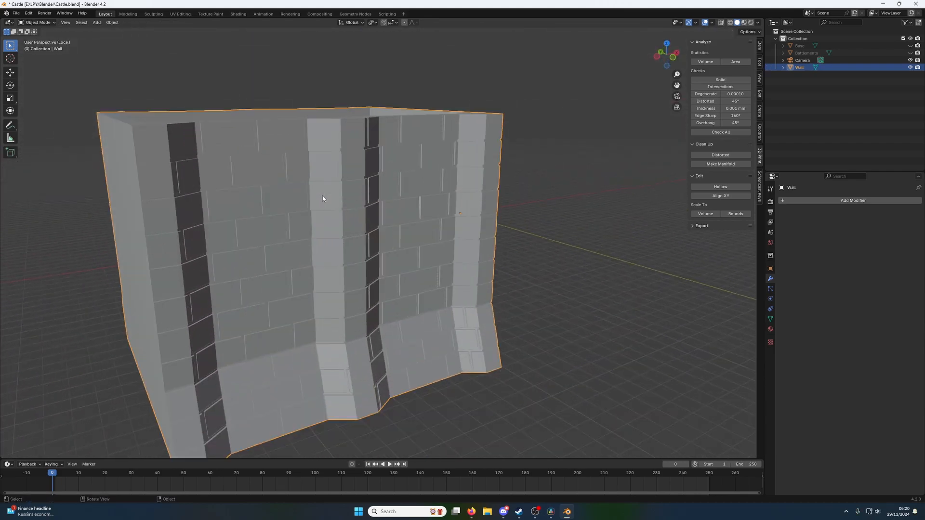
{"action": "scroll", "coordinate": [295, 175], "scroll_direction": "up", "scroll_amount": 1}
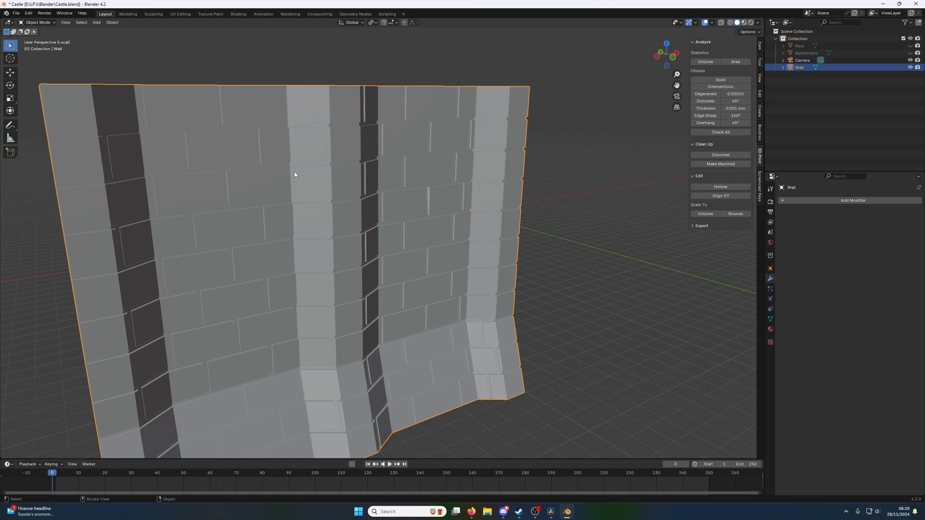
{"action": "scroll", "coordinate": [351, 182], "scroll_direction": "down", "scroll_amount": 2}
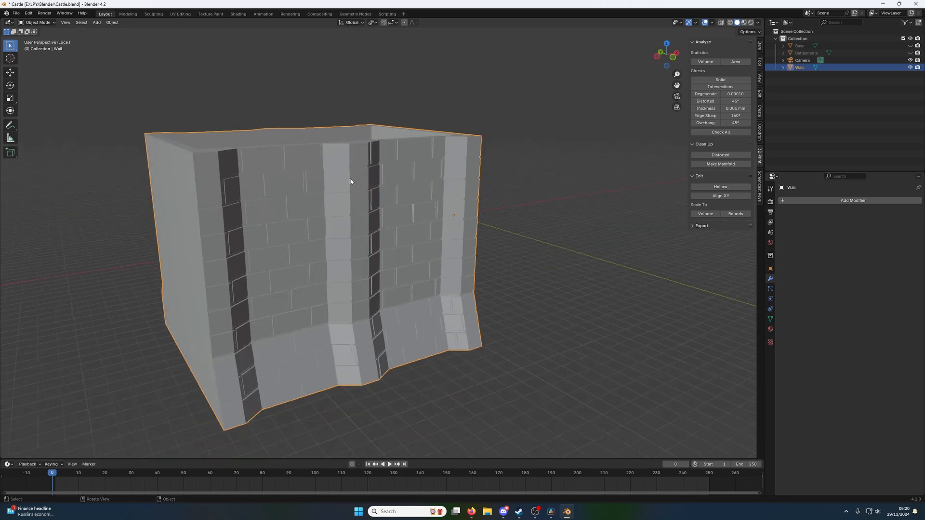
Unhide the Battlements object and enter Edit Mode on its mesh.
{"action": "left_click", "coordinate": [910, 53]}
{"action": "middle_click_drag", "start_coordinate": [532, 150], "coordinate": [372, 172]}
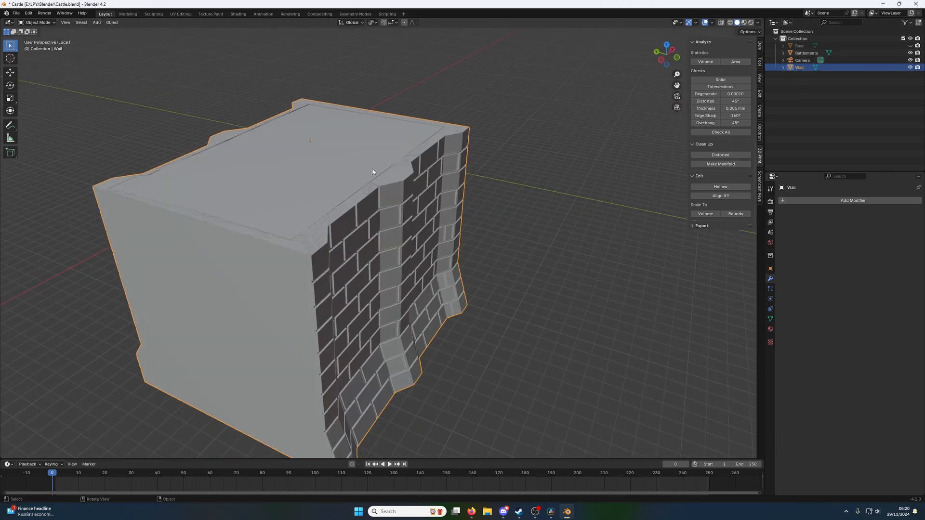
{"action": "left_click", "coordinate": [358, 159]}
{"action": "key", "text": "Tab"}
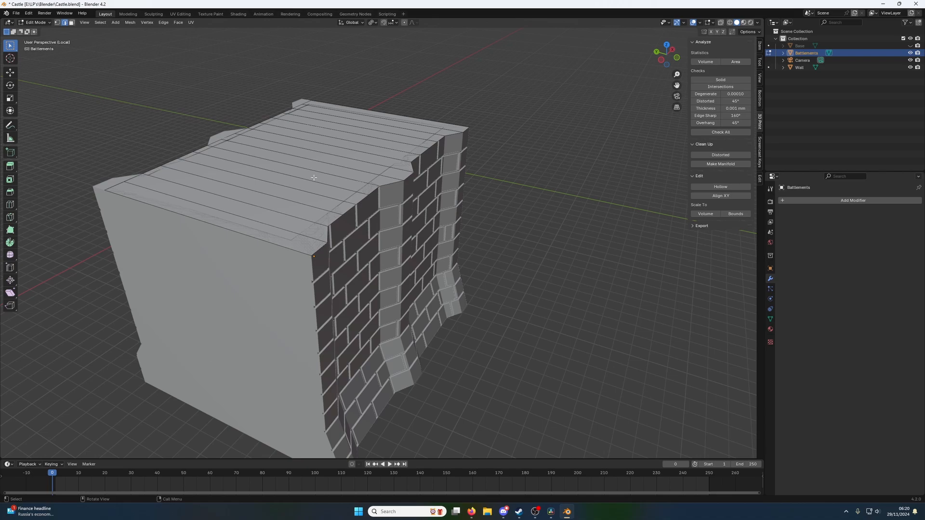
Select the whole battlements surface and extrude it 2 mm upward along the Z axis.
{"action": "middle_click_drag", "start_coordinate": [314, 178], "coordinate": [325, 188]}
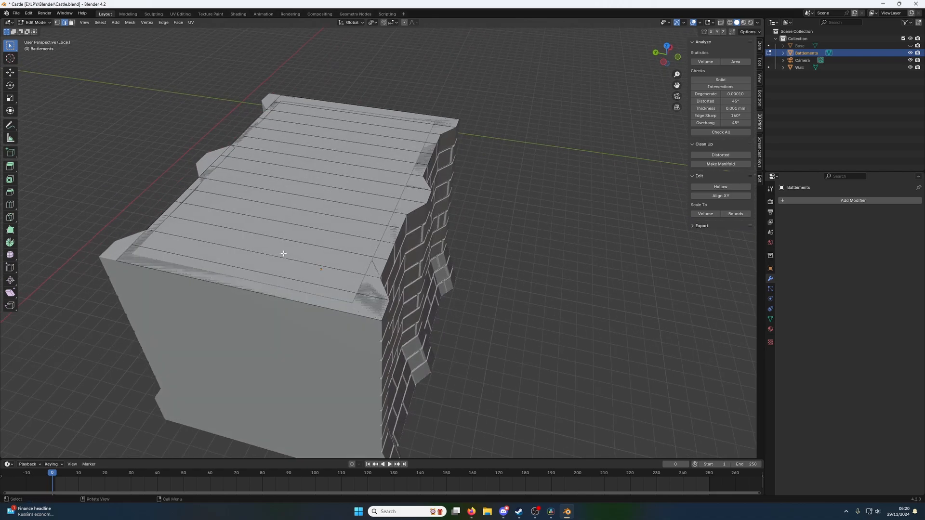
{"action": "key", "text": "a"}
{"action": "type", "text": "e"}
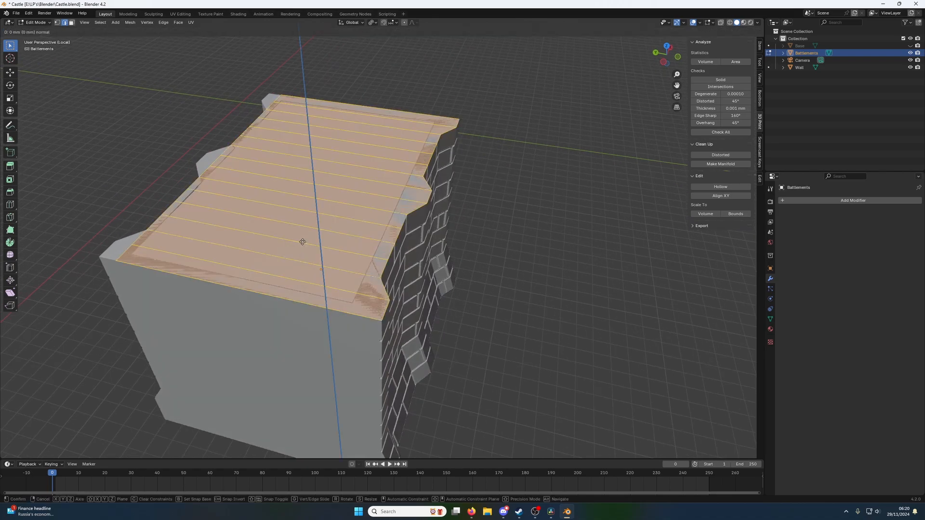
{"action": "type", "text": "z2z"}
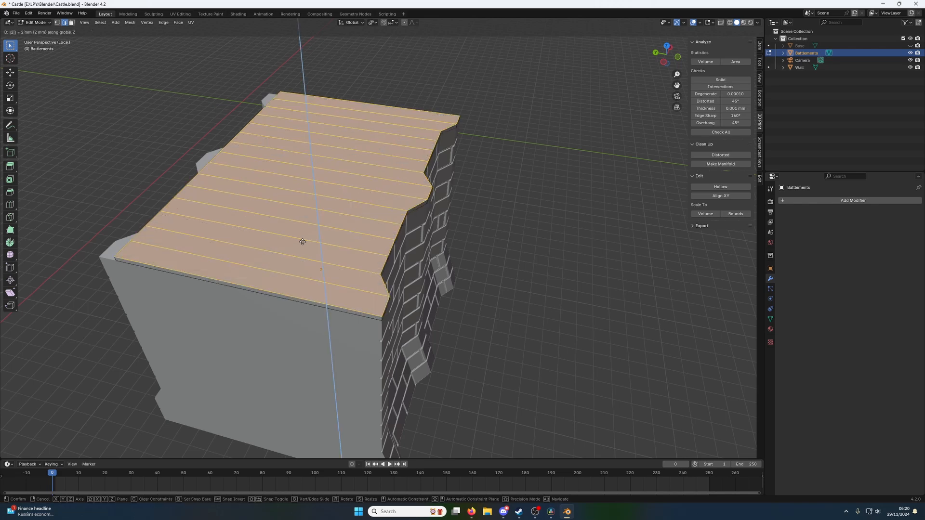
{"action": "key", "text": "Return"}
Add one lengthwise loop cut across the battlements slab and slide it towards the nearer brick-wall edge, at a factor of about -0.713.
{"action": "key", "text": "ctrl+r"}
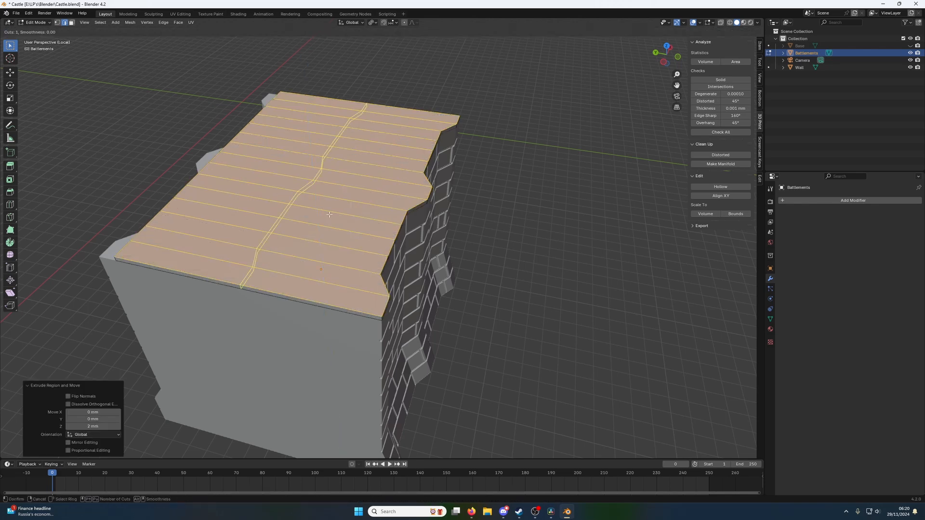
{"action": "left_click", "coordinate": [358, 208]}
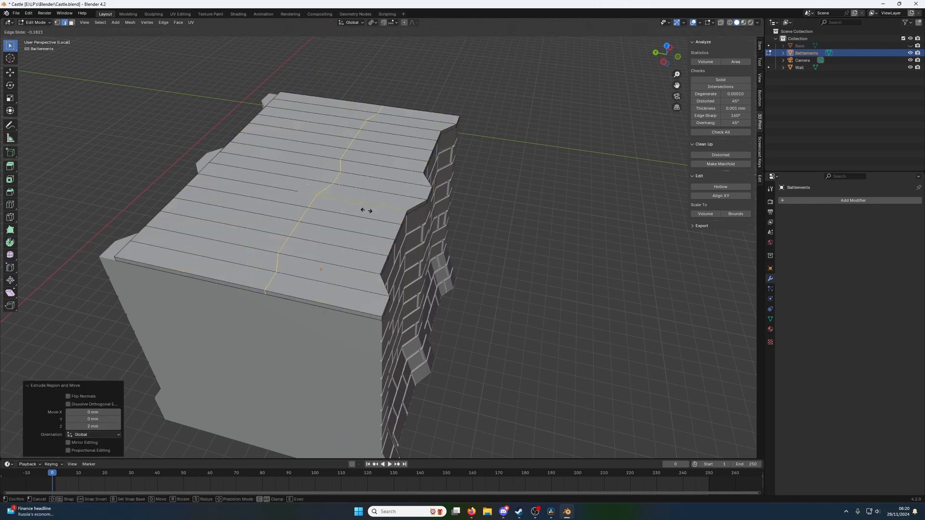
{"action": "left_click", "coordinate": [418, 229]}
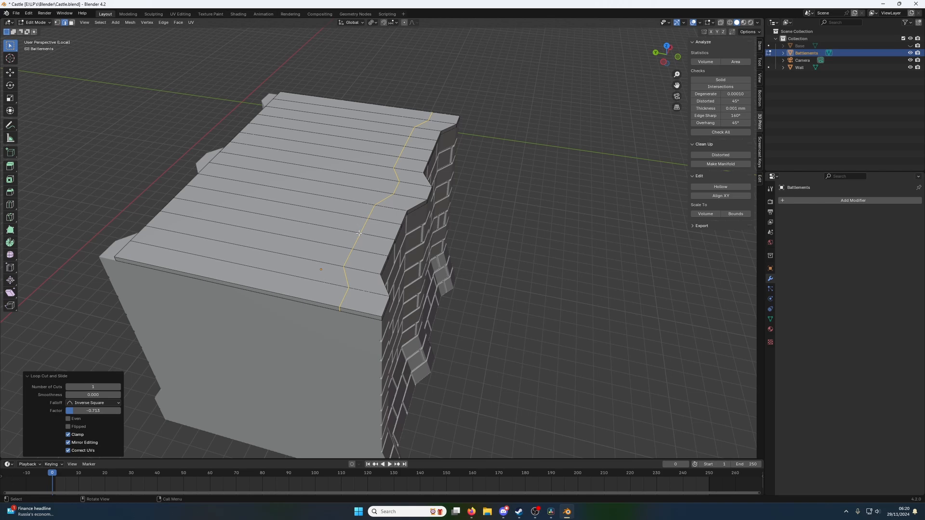
Select the strip of faces along the brick-wall edge of the slab and extrude it 10 mm upward along Z.
{"action": "left_click", "coordinate": [351, 292]}
{"action": "left_click", "coordinate": [356, 295]}
{"action": "key", "text": "3"}
{"action": "left_click", "coordinate": [359, 298]}
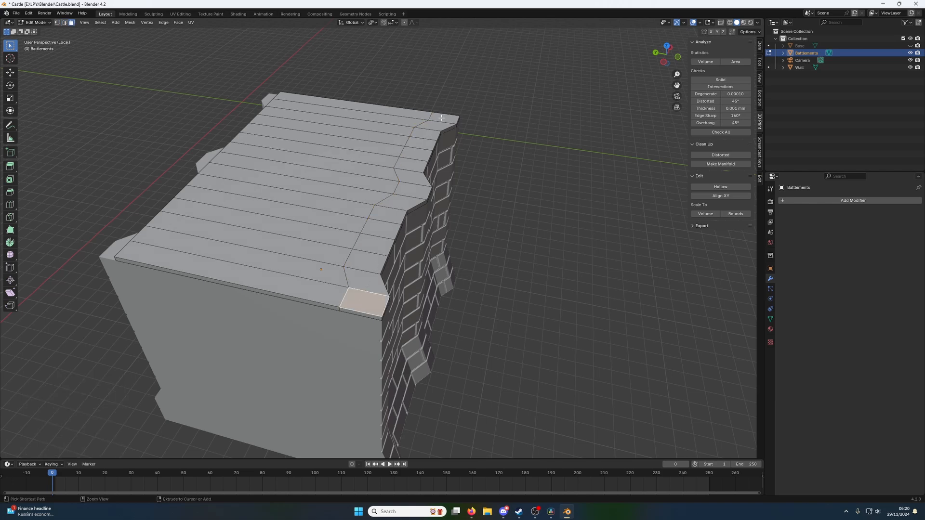
{"action": "left_click", "coordinate": [442, 118], "text": "ctrl"}
{"action": "key", "text": "g"}
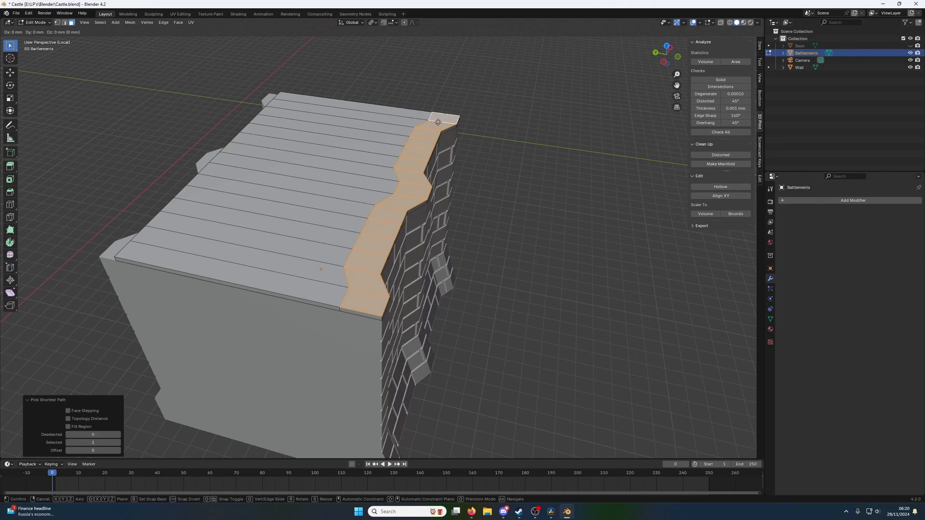
{"action": "type", "text": "x: [10"}
{"action": "key", "text": "Return"}
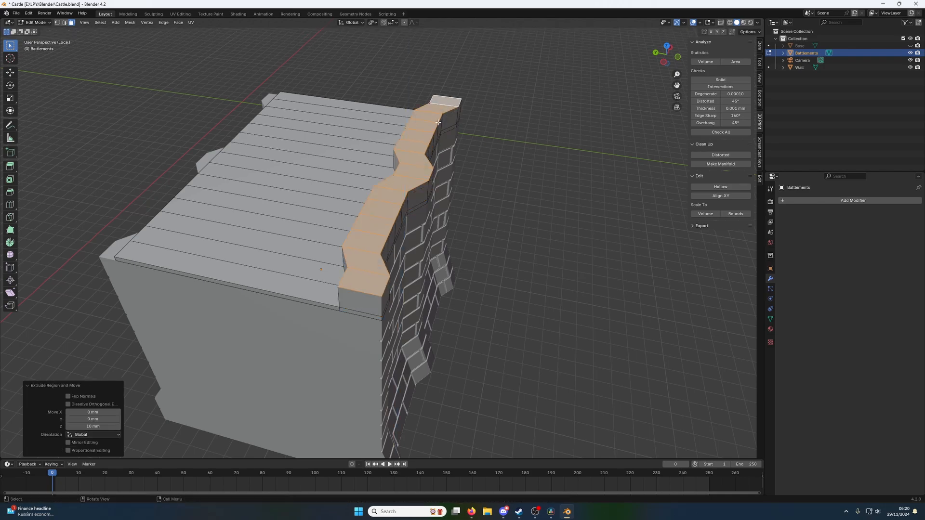
Select alternating top faces along the raised parapet, including both end faces, and extrude them 10 mm upward along Z to form merlons.
{"action": "middle_click_drag", "start_coordinate": [418, 80], "coordinate": [471, 271]}
{"action": "scroll", "coordinate": [471, 271], "scroll_direction": "up", "scroll_amount": 1}
{"action": "scroll", "coordinate": [471, 271], "scroll_direction": "up", "scroll_amount": 1}
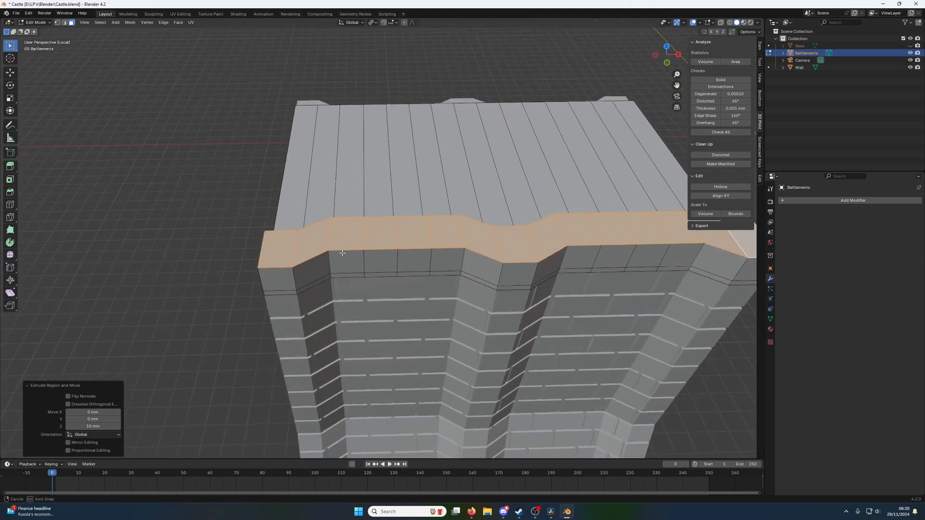
{"action": "middle_click_drag", "start_coordinate": [335, 245], "coordinate": [292, 242], "text": "shift"}
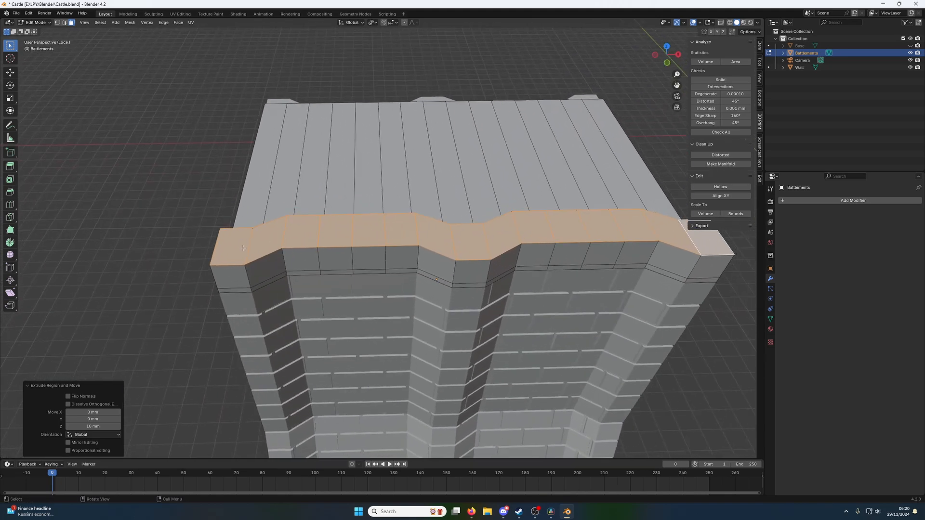
{"action": "left_click", "coordinate": [242, 247]}
{"action": "left_click", "coordinate": [301, 232], "text": "shift"}
{"action": "left_click", "coordinate": [368, 230], "text": "shift"}
{"action": "left_click", "coordinate": [436, 236], "text": "shift"}
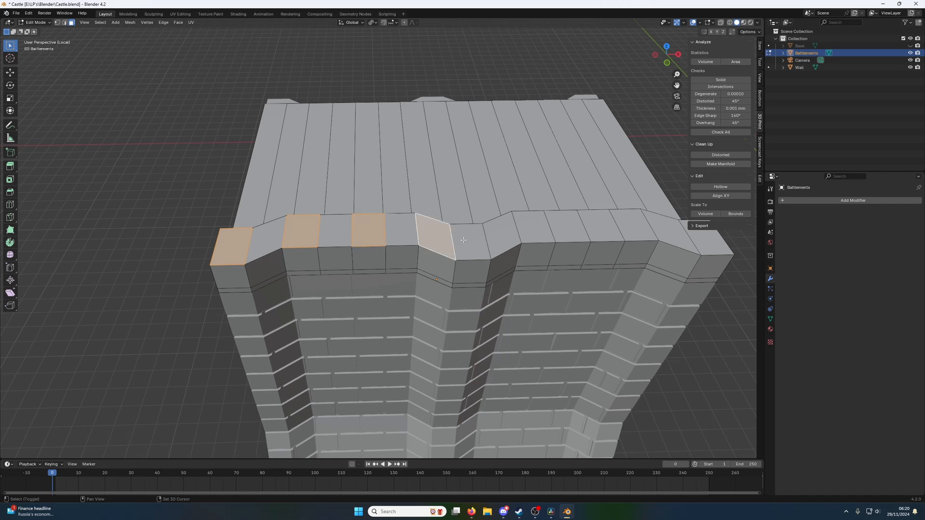
{"action": "left_click", "coordinate": [501, 235], "text": "shift"}
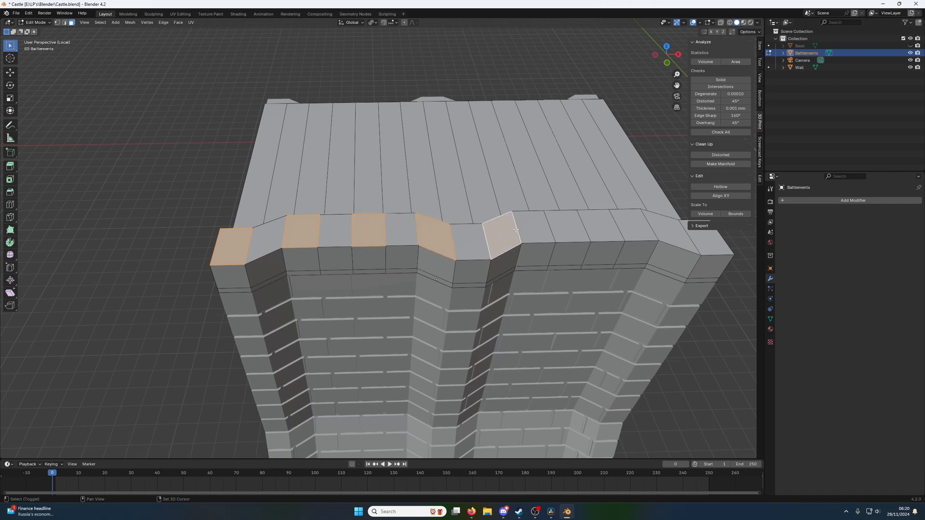
{"action": "left_click", "coordinate": [567, 227], "text": "shift"}
{"action": "left_click", "coordinate": [633, 225], "text": "shift"}
{"action": "left_click", "coordinate": [706, 242], "text": "shift"}
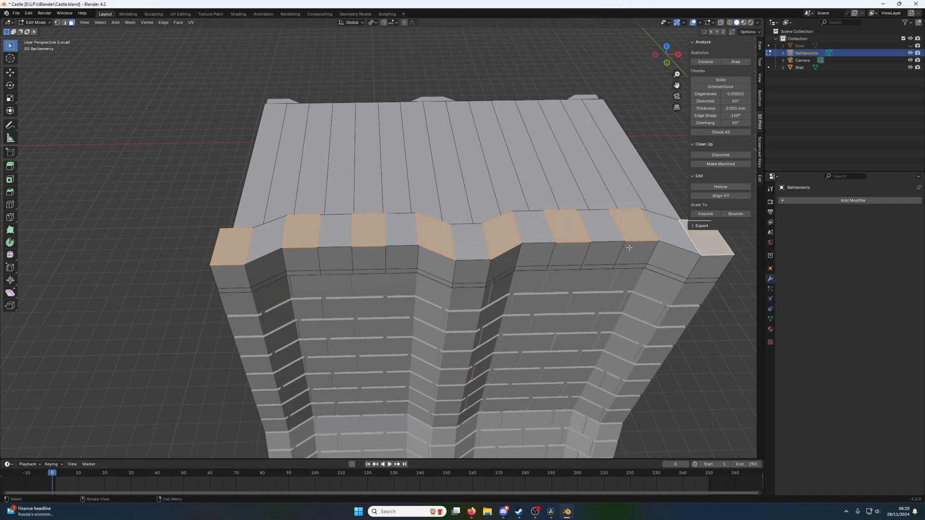
{"action": "key", "text": "g"}
{"action": "key", "text": "z"}
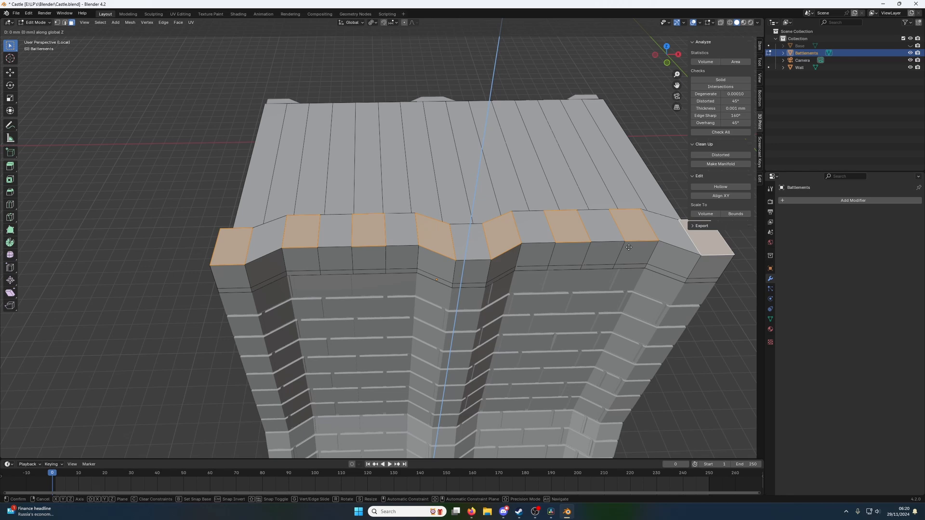
{"action": "type", "text": "10"}
{"action": "key", "text": "Return"}
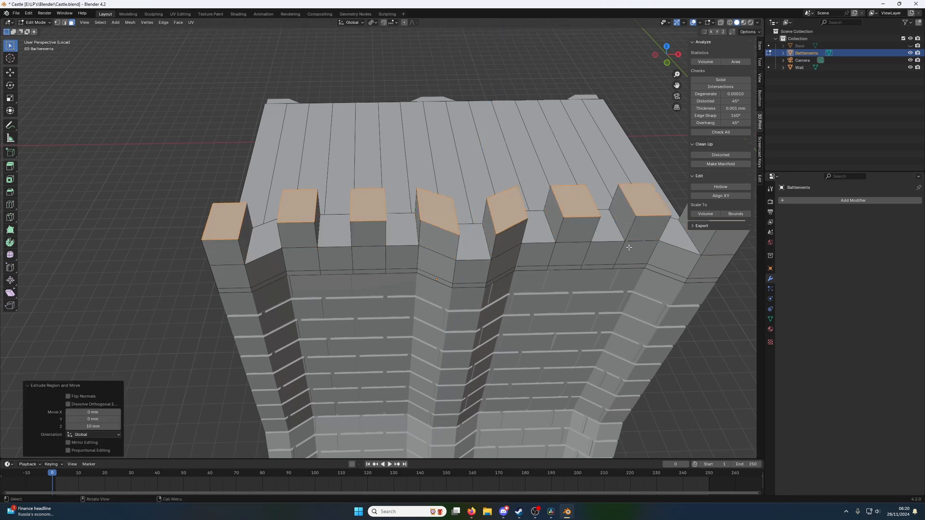
In Object Mode, make a linked duplicate of the Battlements and Wall about 150 mm along X and clear the selection.
{"action": "key", "text": "Tab"}
{"action": "middle_click_drag", "start_coordinate": [511, 201], "coordinate": [484, 217]}
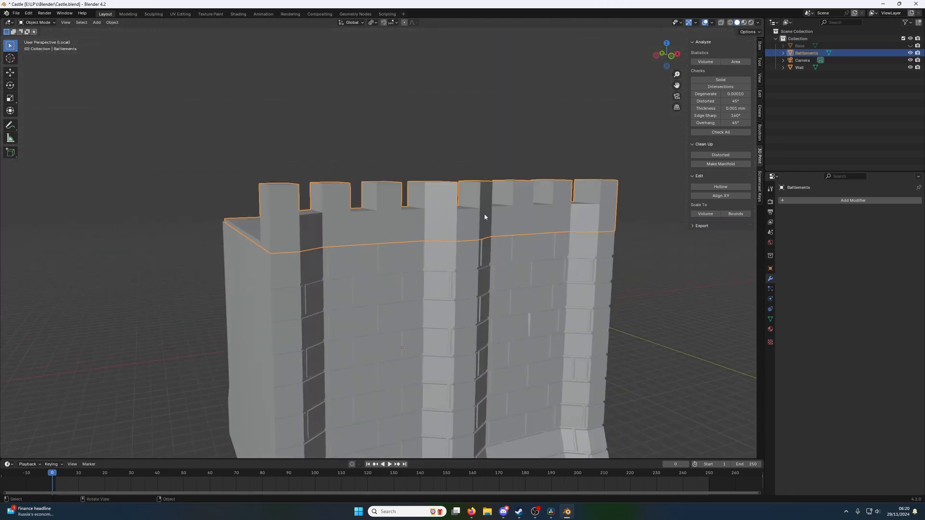
{"action": "left_click", "coordinate": [549, 282], "text": "shift"}
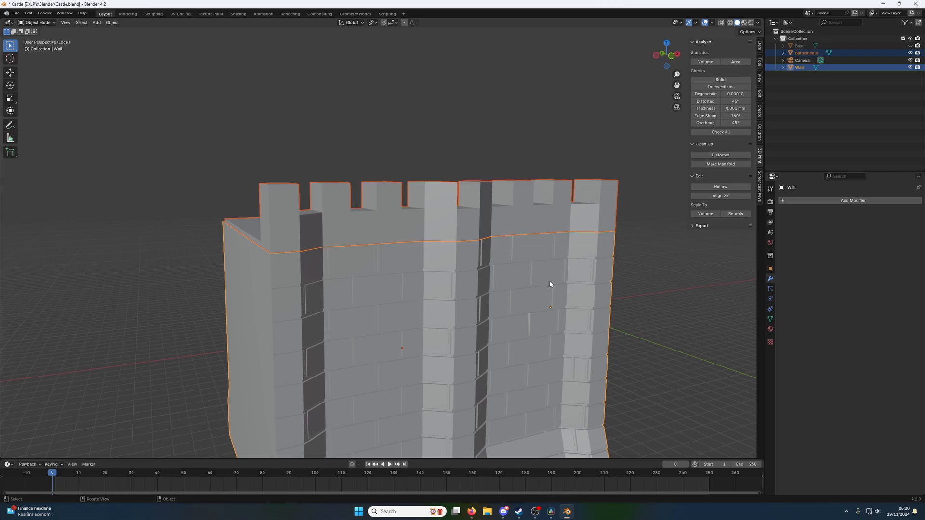
{"action": "key", "text": "shift+d"}
{"action": "key", "text": "x"}
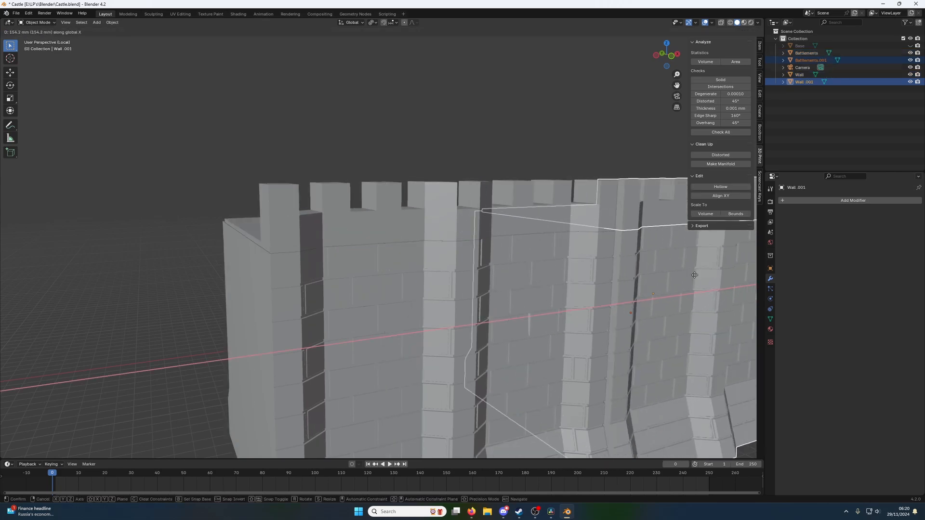
{"action": "left_click", "coordinate": [692, 276]}
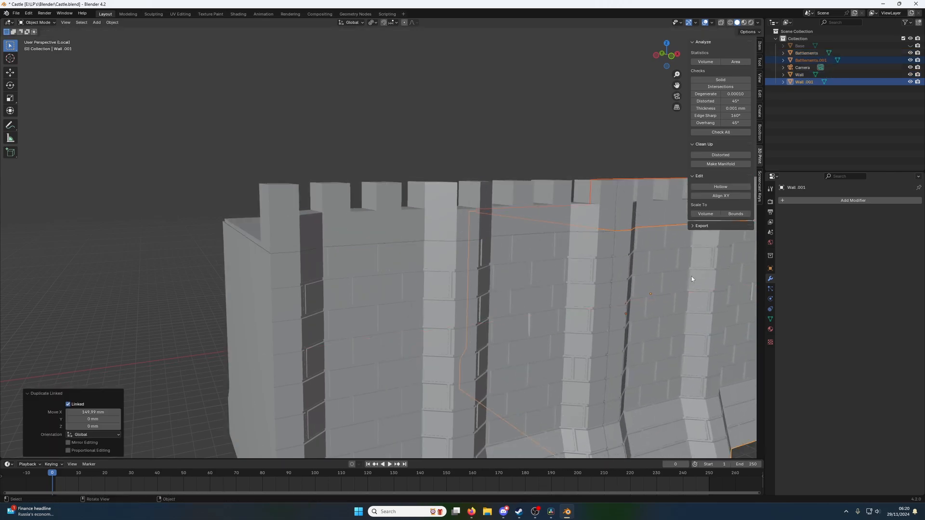
{"action": "scroll", "coordinate": [572, 264], "scroll_direction": "down", "scroll_amount": 5}
{"action": "scroll", "coordinate": [549, 267], "scroll_direction": "up", "scroll_amount": 3}
{"action": "scroll", "coordinate": [540, 260], "scroll_direction": "down", "scroll_amount": 1}
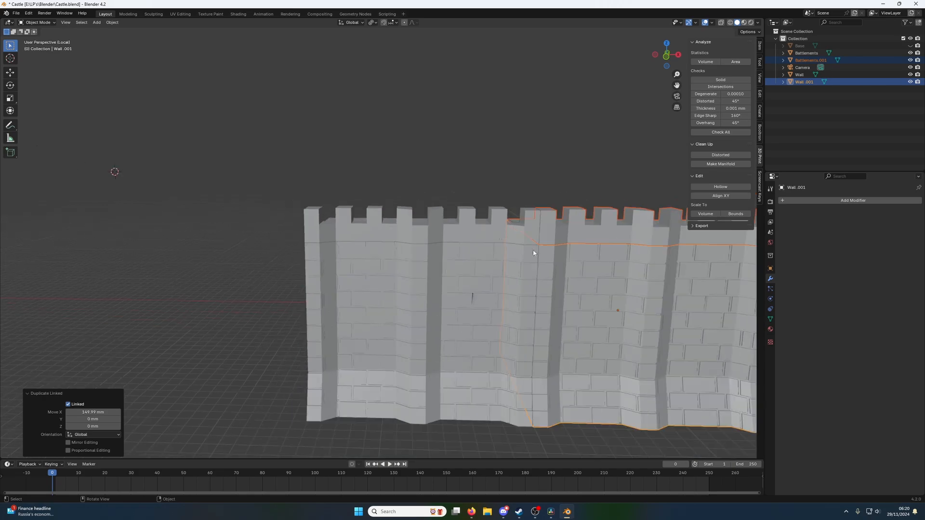
{"action": "left_click", "coordinate": [439, 165]}
Select the top faces of the first seven merlons on the original Battlements mesh and bevel them about 2 mm with one segment.
{"action": "middle_click_drag", "start_coordinate": [446, 177], "coordinate": [363, 230]}
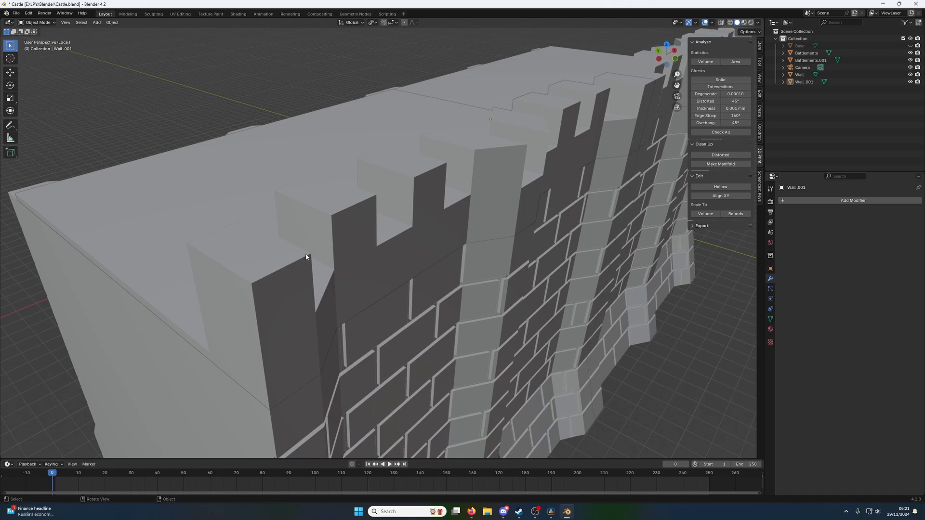
{"action": "middle_click_drag", "start_coordinate": [306, 257], "coordinate": [381, 192]}
{"action": "key", "text": "Tab"}
{"action": "scroll", "coordinate": [410, 179], "scroll_direction": "down", "scroll_amount": 3}
{"action": "key", "text": "Tab"}
{"action": "left_click", "coordinate": [418, 197]}
{"action": "key", "text": "Tab"}
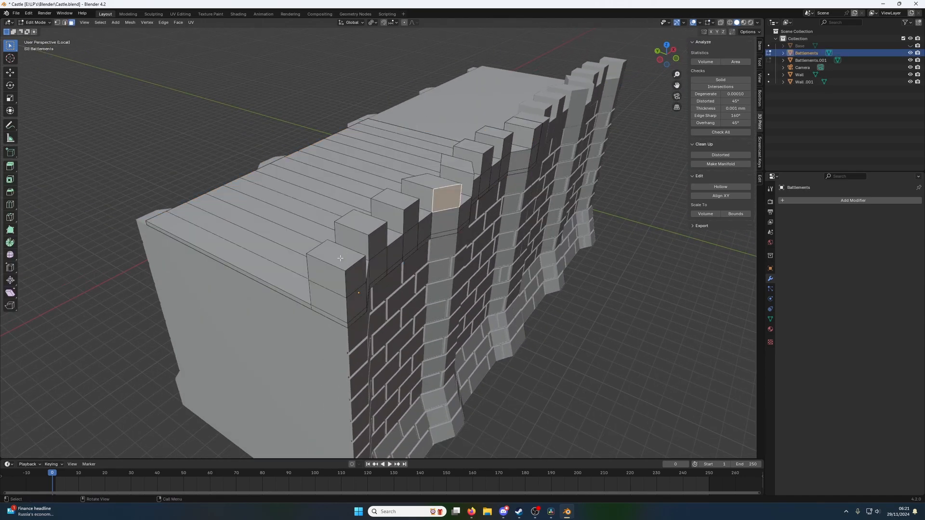
{"action": "left_click", "coordinate": [340, 257]}
{"action": "left_click", "coordinate": [361, 222], "text": "shift"}
{"action": "left_click", "coordinate": [395, 199], "text": "shift"}
{"action": "left_click", "coordinate": [431, 181], "text": "shift"}
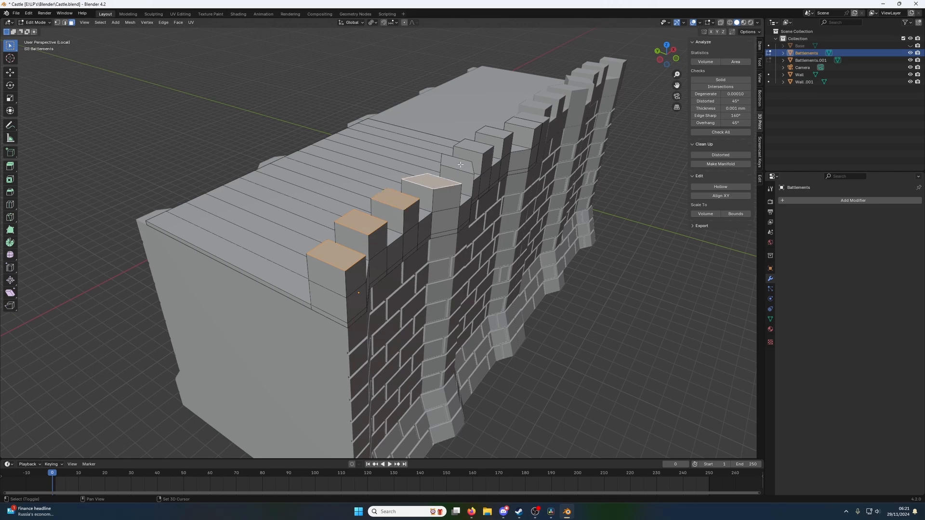
{"action": "left_click", "coordinate": [460, 164], "text": "shift"}
{"action": "left_click", "coordinate": [475, 146], "text": "shift"}
{"action": "left_click", "coordinate": [494, 132], "text": "shift"}
{"action": "key", "text": "ctrl+b"}
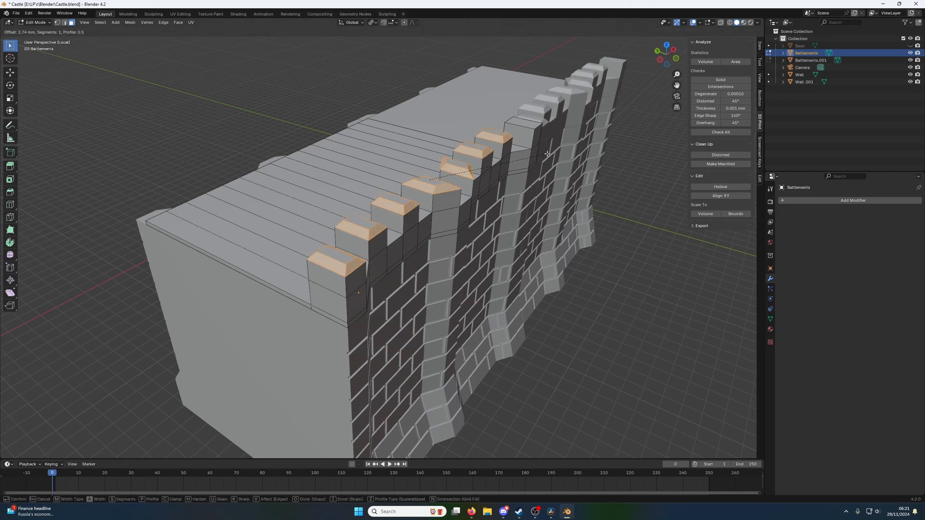
{"action": "left_click", "coordinate": [545, 154]}
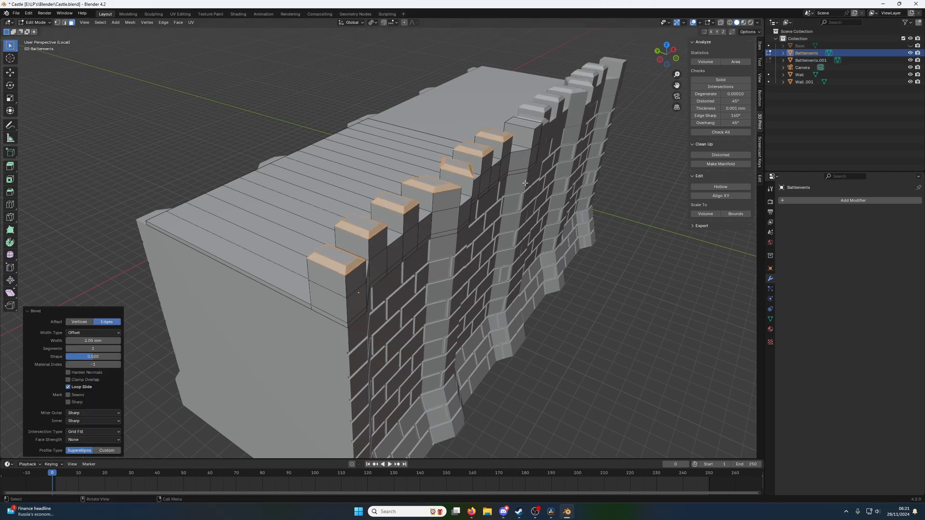
Try to select the outer line of edges at the base of the merlons using edge-loop selection.
{"action": "middle_click_drag", "start_coordinate": [545, 154], "coordinate": [408, 216]}
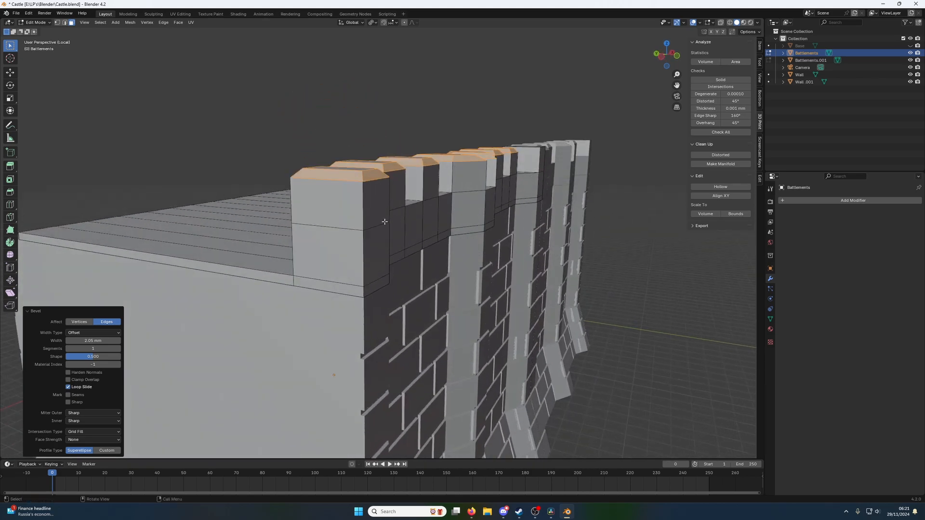
{"action": "left_click", "coordinate": [383, 224], "text": "alt"}
{"action": "key", "text": "2"}
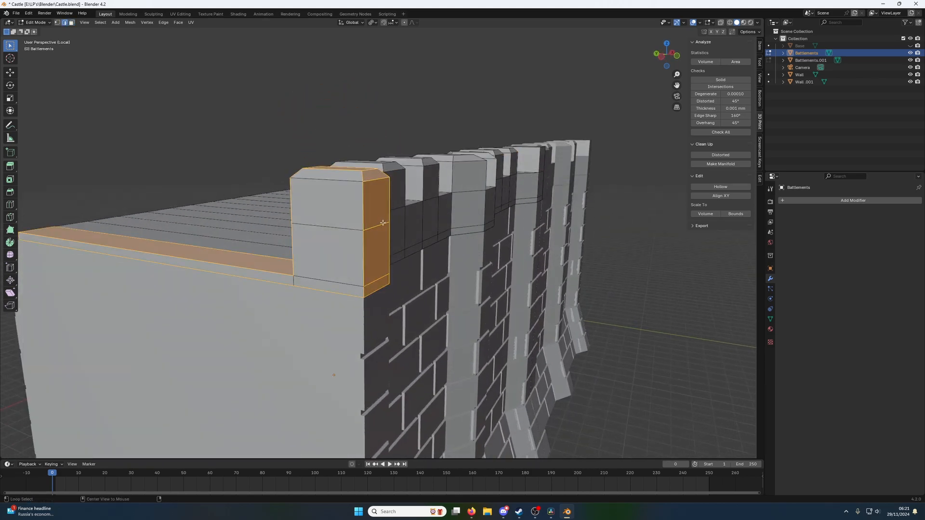
{"action": "left_click", "coordinate": [392, 214], "text": "alt"}
{"action": "middle_click_drag", "start_coordinate": [391, 214], "coordinate": [322, 222]}
{"action": "left_click", "coordinate": [322, 222], "text": "alt"}
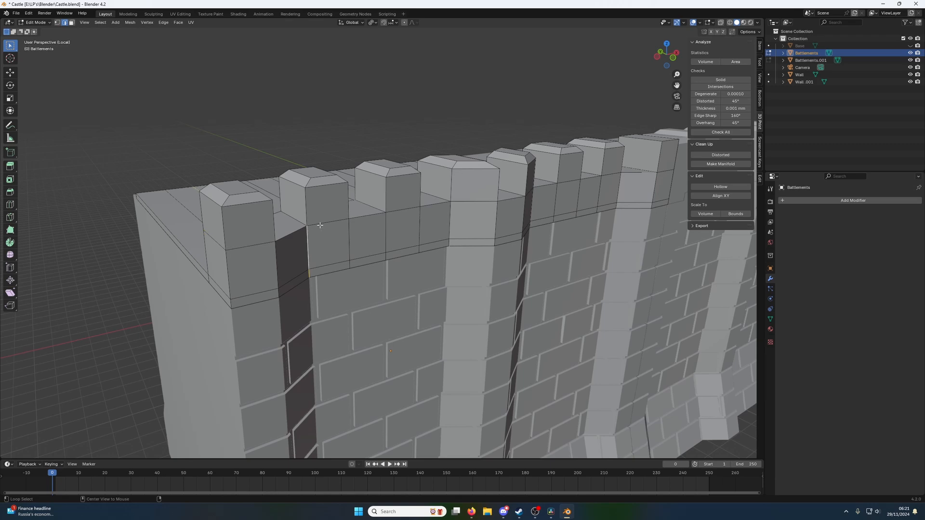
{"action": "left_click", "coordinate": [312, 225], "text": "alt"}
{"action": "left_click", "coordinate": [369, 216], "text": "shift"}
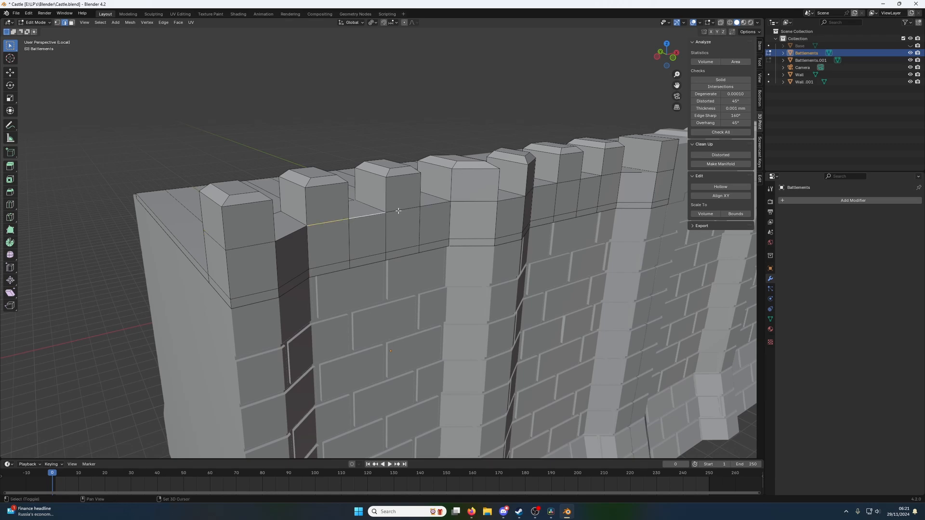
{"action": "left_click", "coordinate": [542, 186], "text": "shift"}
Select the entire battlements mesh and merge its vertices by distance.
{"action": "key", "text": "a"}
{"action": "key", "text": "m"}
{"action": "left_click", "coordinate": [588, 185]}
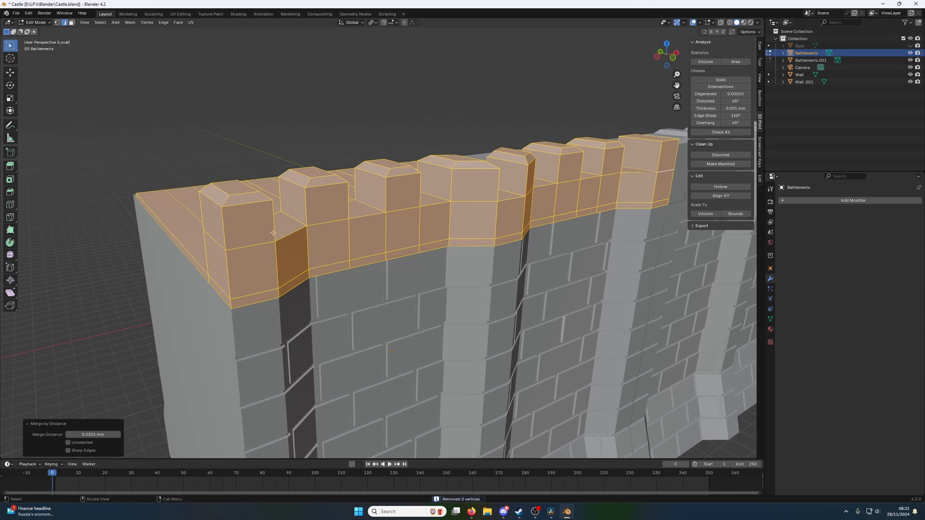
Select the outer edge line along the merlon bases and move it outward along Y by about 3 mm.
{"action": "left_click", "coordinate": [251, 259]}
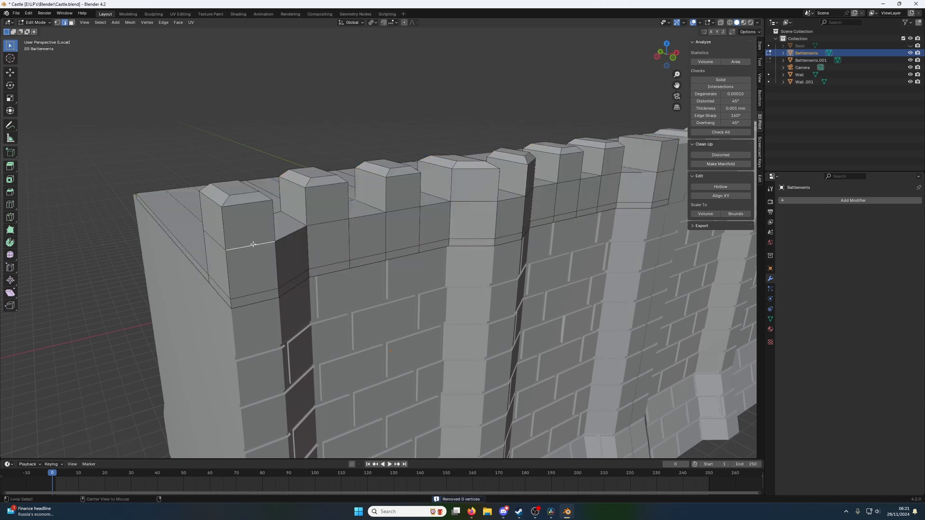
{"action": "left_click", "coordinate": [253, 245]}
{"action": "left_click", "coordinate": [292, 233], "text": "shift"}
{"action": "left_click", "coordinate": [337, 220], "text": "shift"}
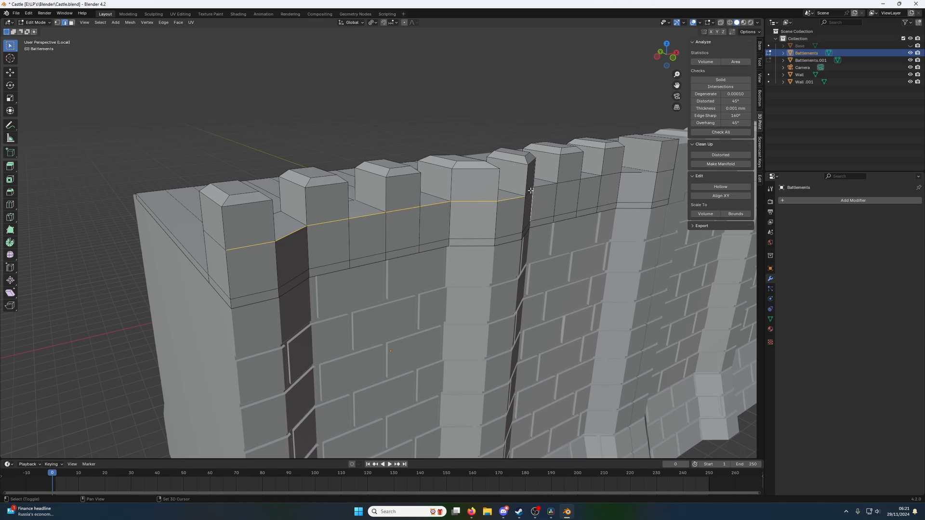
{"action": "left_click", "coordinate": [644, 172], "text": "ctrl"}
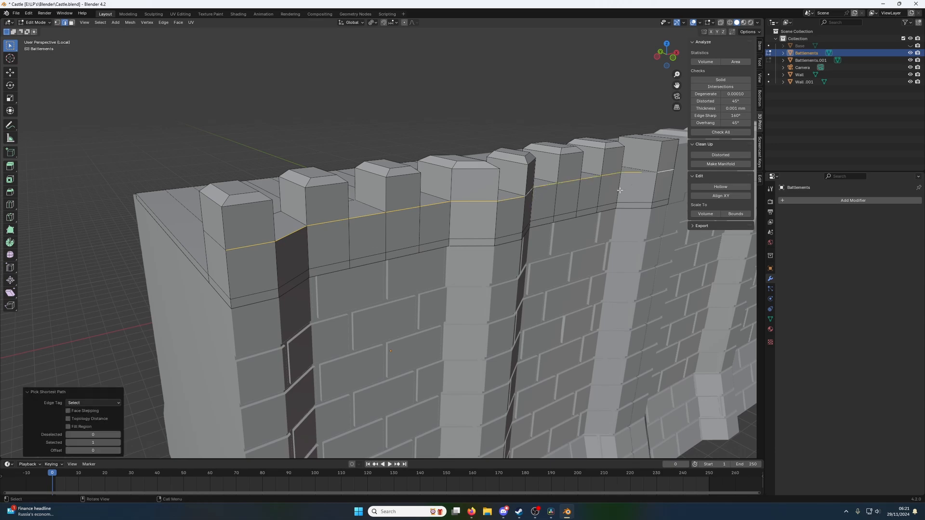
{"action": "key", "text": "g"}
{"action": "key", "text": "y"}
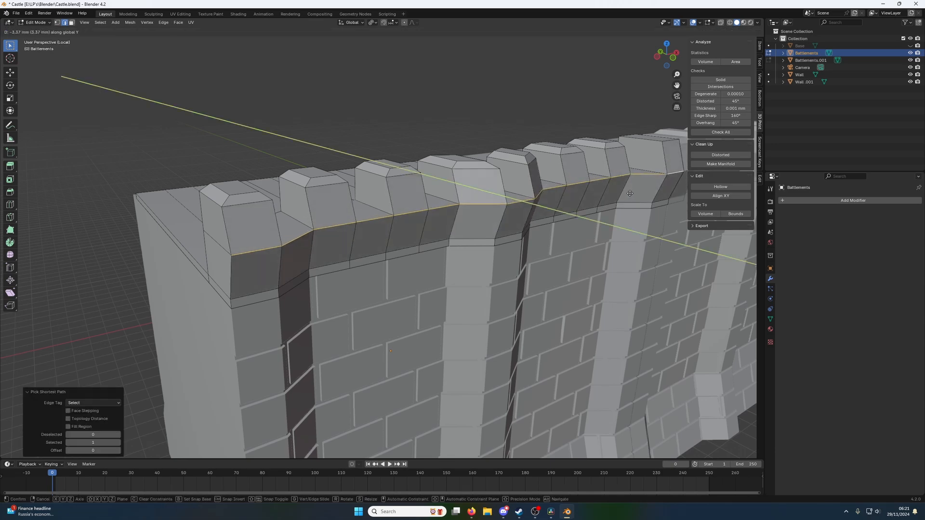
{"action": "left_click", "coordinate": [628, 196]}
Examine the flared parapet and its junction with the brick wall in Object Mode and Edit Mode.
{"action": "middle_click_drag", "start_coordinate": [628, 196], "coordinate": [384, 251]}
{"action": "key", "text": "Tab"}
{"action": "middle_click_drag", "start_coordinate": [322, 230], "coordinate": [353, 268], "text": "shift"}
{"action": "scroll", "coordinate": [328, 262], "scroll_direction": "up", "scroll_amount": 1}
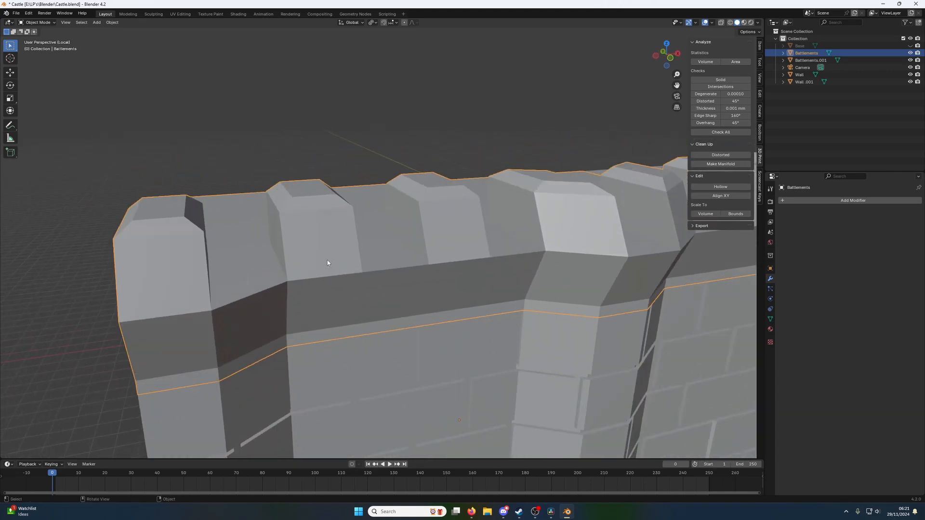
{"action": "key", "text": "Tab"}
{"action": "scroll", "coordinate": [314, 251], "scroll_direction": "up", "scroll_amount": 1}
{"action": "scroll", "coordinate": [315, 251], "scroll_direction": "down", "scroll_amount": 6}
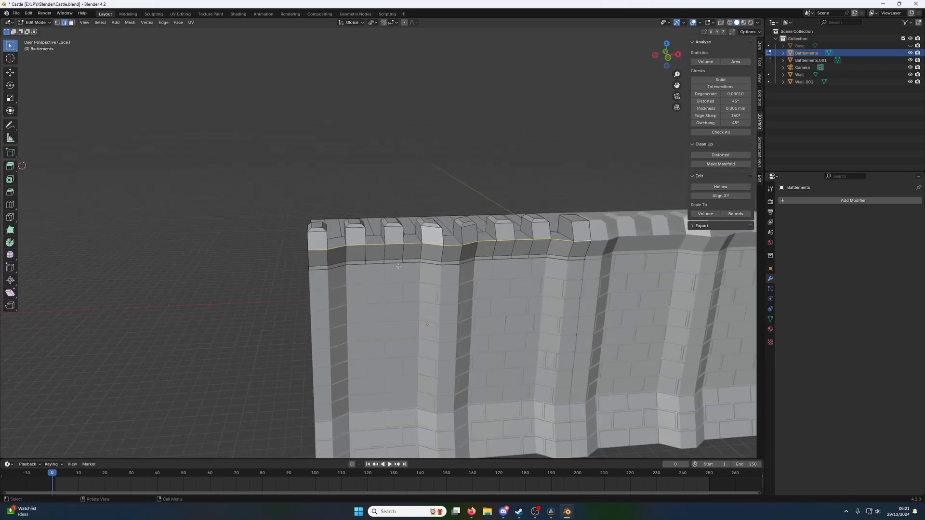
{"action": "key", "text": "Tab"}
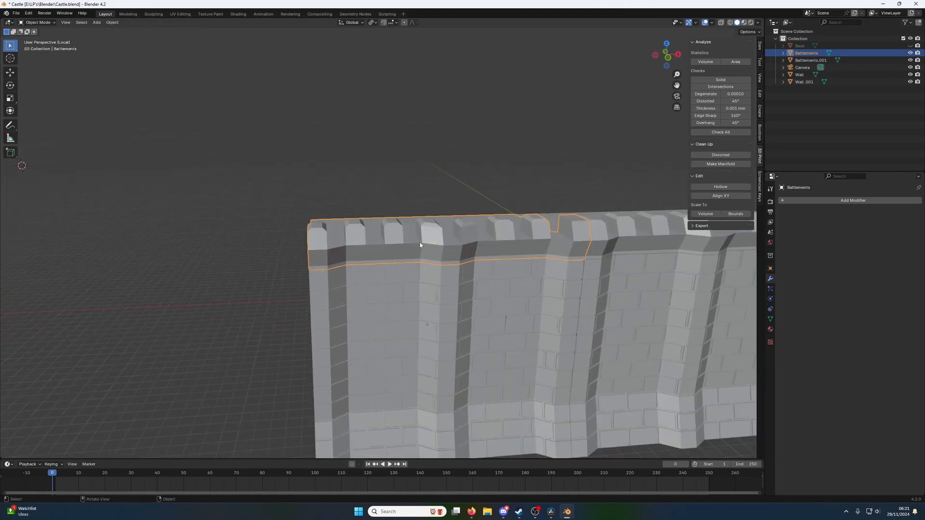
Run the Make Manifold cleanup on the Battlements object.
{"action": "left_click", "coordinate": [719, 164]}
{"action": "middle_click_drag", "start_coordinate": [616, 180], "coordinate": [428, 217]}
{"action": "scroll", "coordinate": [386, 217], "scroll_direction": "up", "scroll_amount": 2}
Select the three rear edges of the battlements floor over the wall's buttresses and move them outward along Y by about 7.4 mm.
{"action": "key", "text": "Tab"}
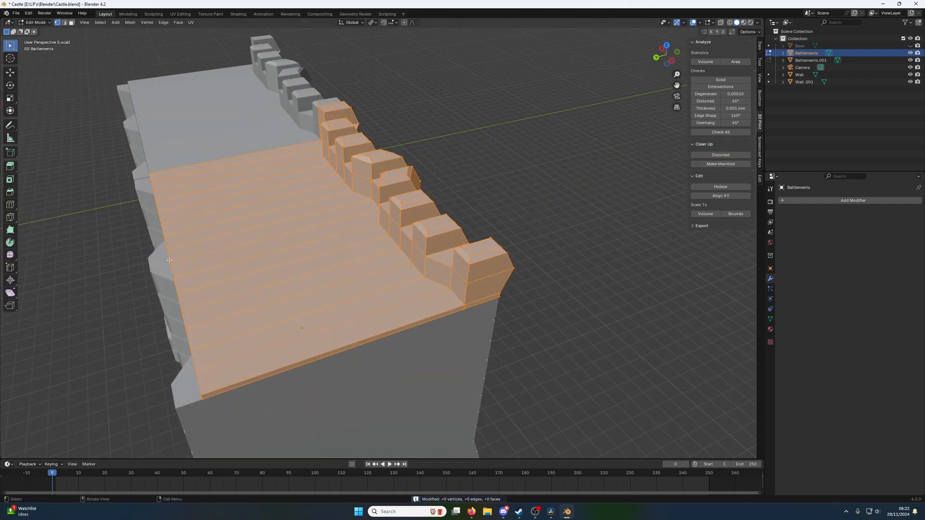
{"action": "key", "text": "KP_7"}
{"action": "key", "text": "KP_8"}
{"action": "middle_click_drag", "start_coordinate": [376, 229], "coordinate": [360, 320], "text": "shift"}
{"action": "middle_click_drag", "start_coordinate": [285, 203], "coordinate": [252, 228], "text": "shift"}
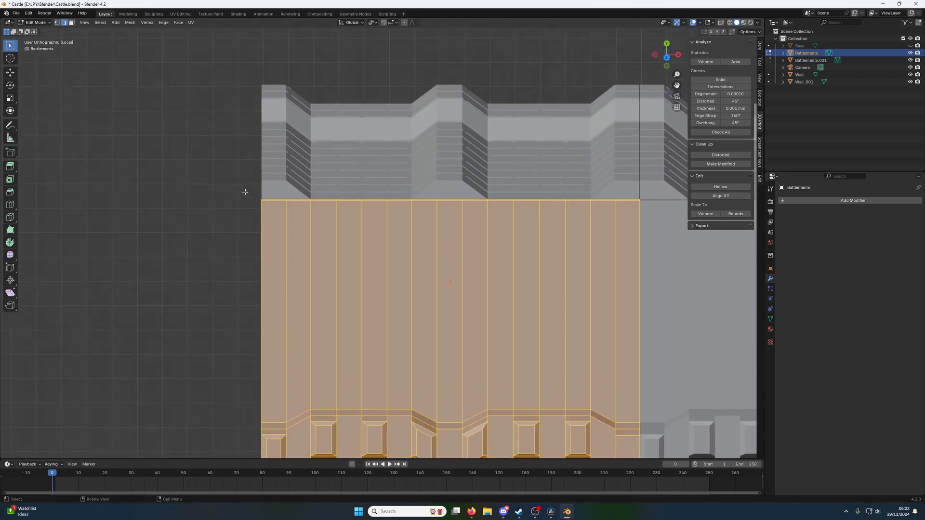
{"action": "left_click", "coordinate": [274, 200]}
{"action": "left_click", "coordinate": [449, 200], "text": "shift"}
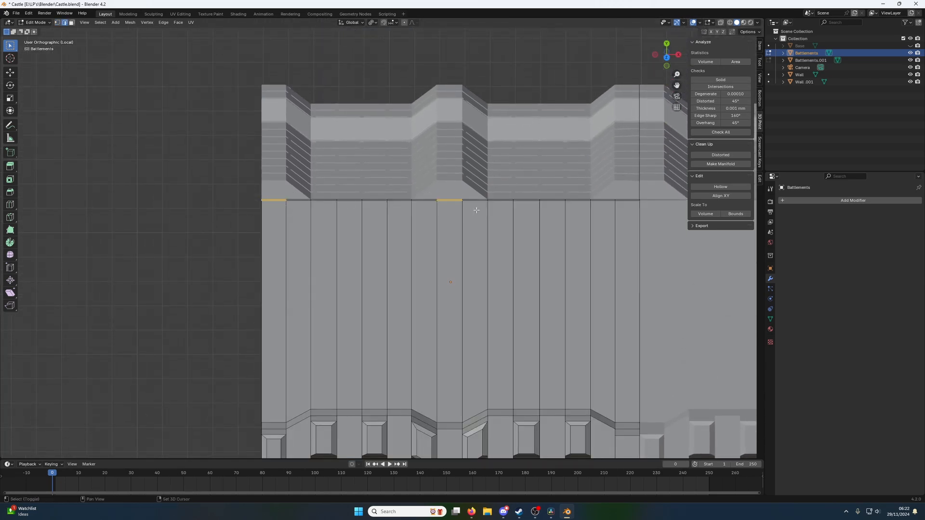
{"action": "left_click", "coordinate": [627, 200], "text": "shift"}
{"action": "key", "text": "g"}
{"action": "key", "text": "y"}
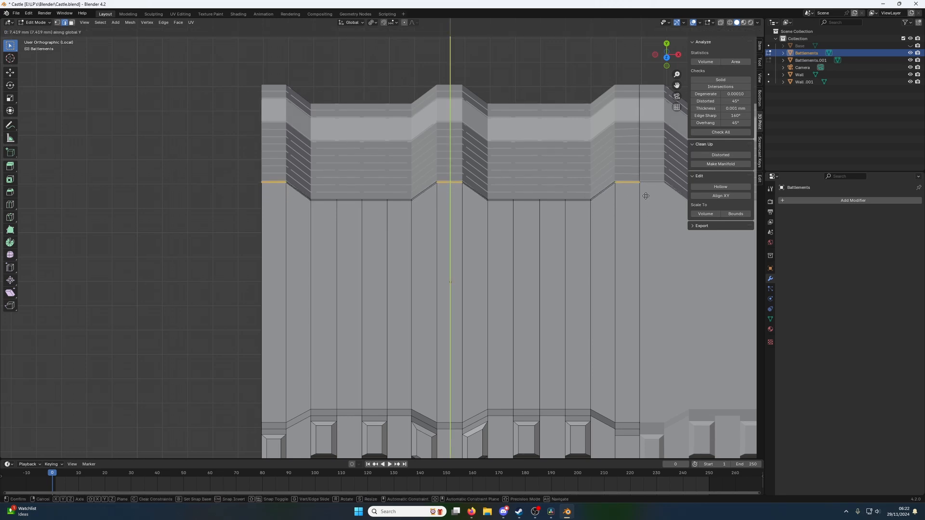
{"action": "left_click", "coordinate": [645, 195]}
Examine from above, with X-ray on and off, how the battlements floor outline follows the wall beneath it.
{"action": "key", "text": "Tab"}
{"action": "middle_click_drag", "start_coordinate": [449, 221], "coordinate": [460, 173]}
{"action": "key", "text": "KP_7"}
{"action": "key", "text": "KP_5"}
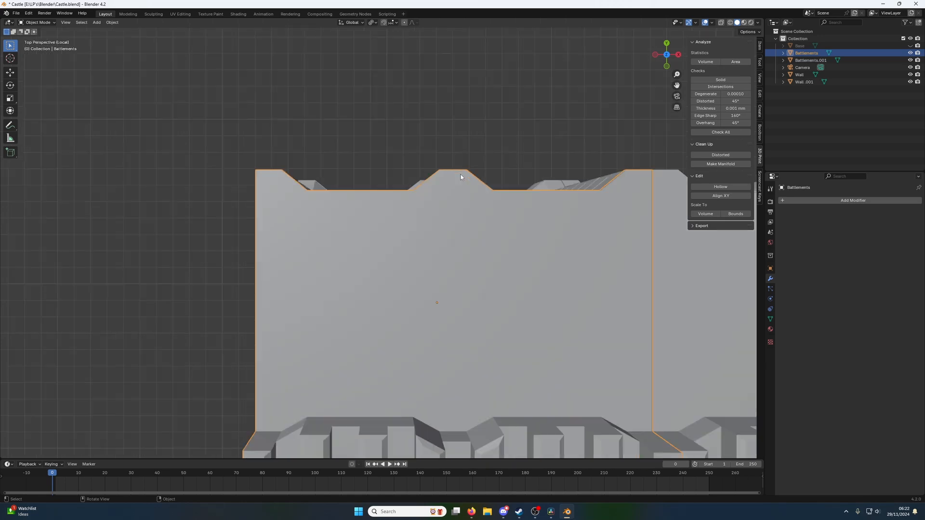
{"action": "left_click", "coordinate": [720, 23]}
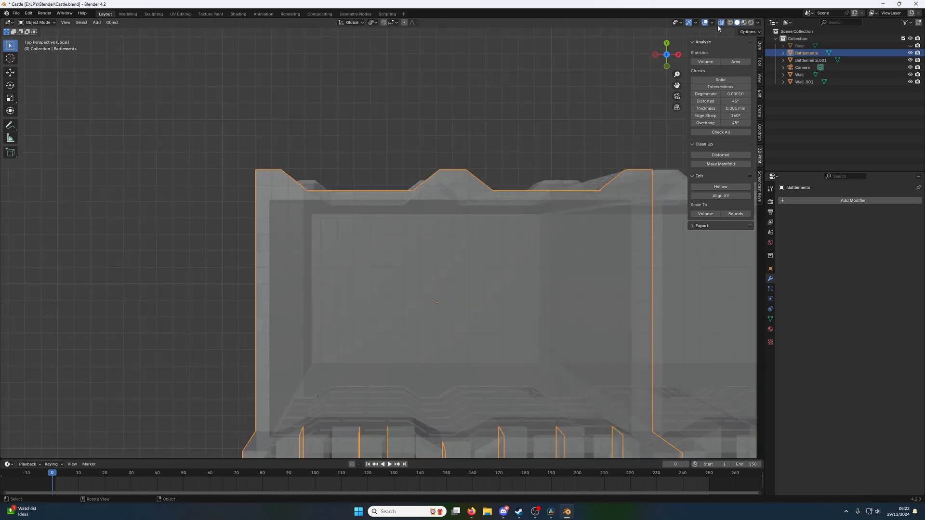
{"action": "scroll", "coordinate": [419, 139], "scroll_direction": "up", "scroll_amount": 4}
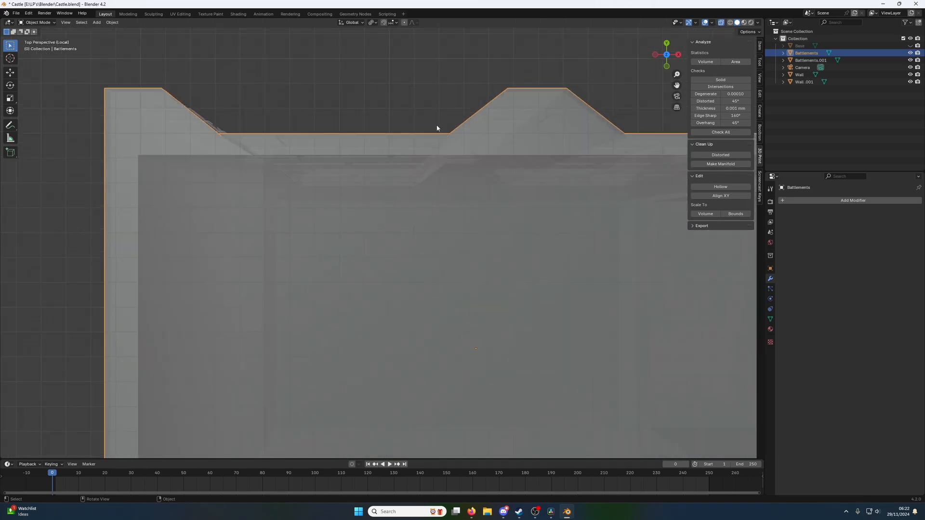
{"action": "middle_click_drag", "start_coordinate": [381, 154], "coordinate": [638, 42]}
{"action": "left_click", "coordinate": [724, 21]}
{"action": "middle_click_drag", "start_coordinate": [425, 184], "coordinate": [315, 268]}
Select the full row of slanted faces below the merlons and inset each face individually.
{"action": "key", "text": "Tab"}
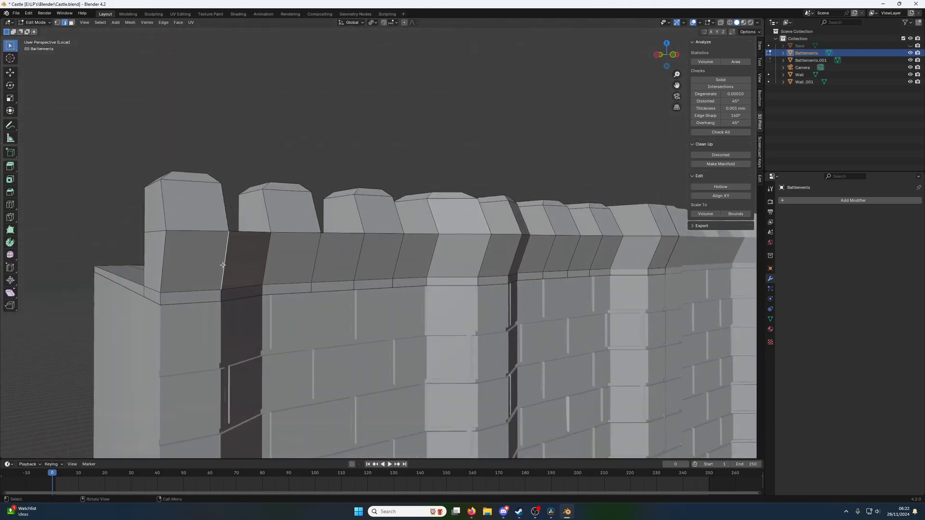
{"action": "middle_click_drag", "start_coordinate": [269, 282], "coordinate": [147, 267]}
{"action": "key", "text": "3"}
{"action": "left_click", "coordinate": [120, 250]}
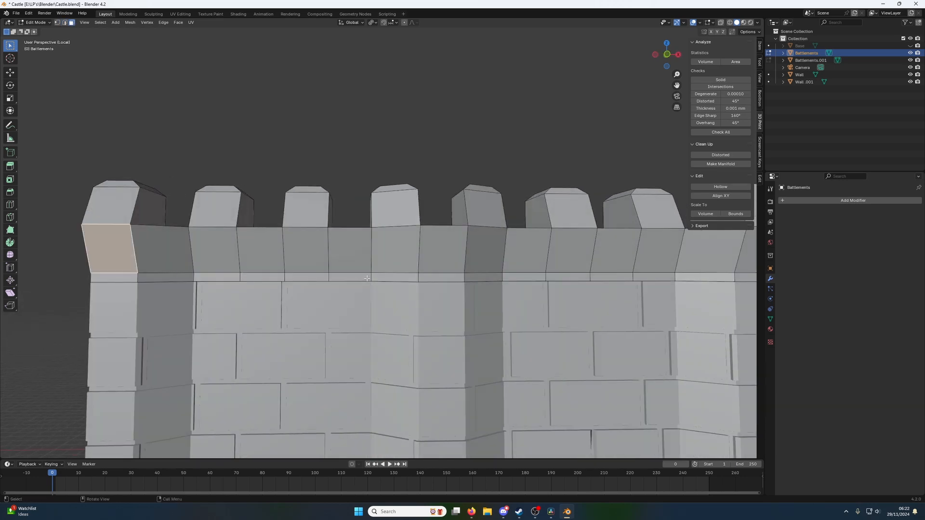
{"action": "scroll", "coordinate": [602, 243], "scroll_direction": "down", "scroll_amount": 4}
{"action": "left_click", "coordinate": [577, 247], "text": "ctrl"}
{"action": "key", "text": "i"}
{"action": "key", "text": "i"}
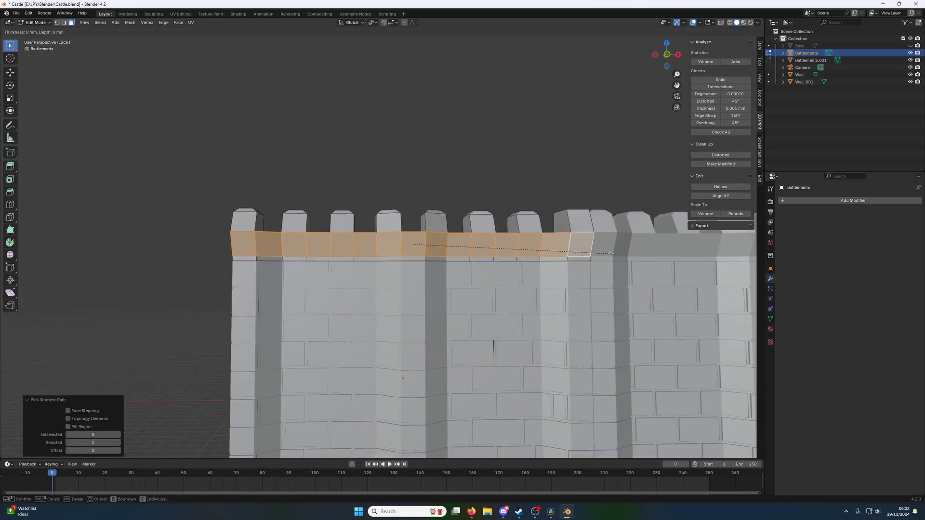
{"action": "left_click", "coordinate": [608, 254]}
Extrude the inset panels outward along their normals by about 1 mm and bevel them.
{"action": "middle_click_drag", "start_coordinate": [608, 254], "coordinate": [530, 282]}
{"action": "key", "text": "e"}
{"action": "left_click", "coordinate": [530, 283]}
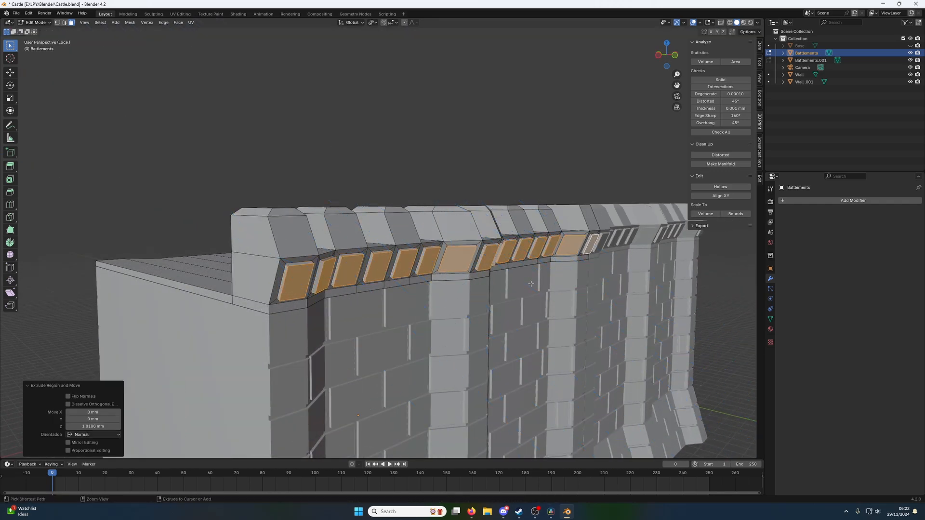
{"action": "key", "text": "ctrl+b"}
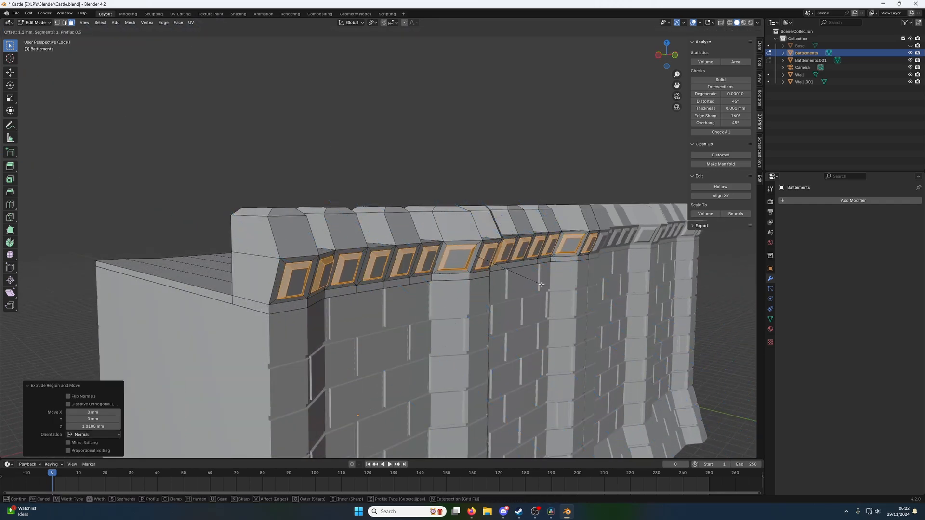
{"action": "left_click", "coordinate": [503, 273]}
Select the central face of every beveled panel along the parapet and inset them individually by about 1.6 mm.
{"action": "left_click", "coordinate": [303, 280]}
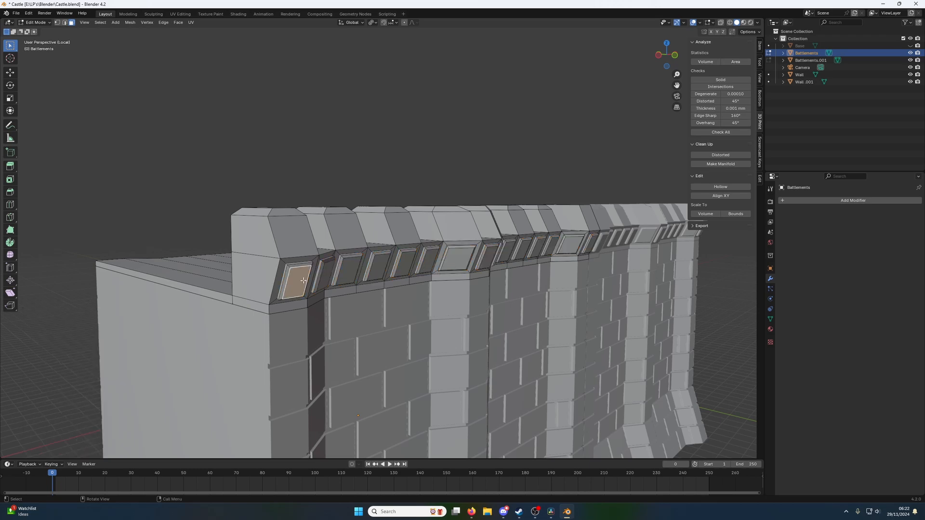
{"action": "left_click", "coordinate": [327, 276], "text": "shift"}
{"action": "left_click", "coordinate": [352, 270], "text": "shift"}
{"action": "left_click", "coordinate": [384, 266], "text": "shift"}
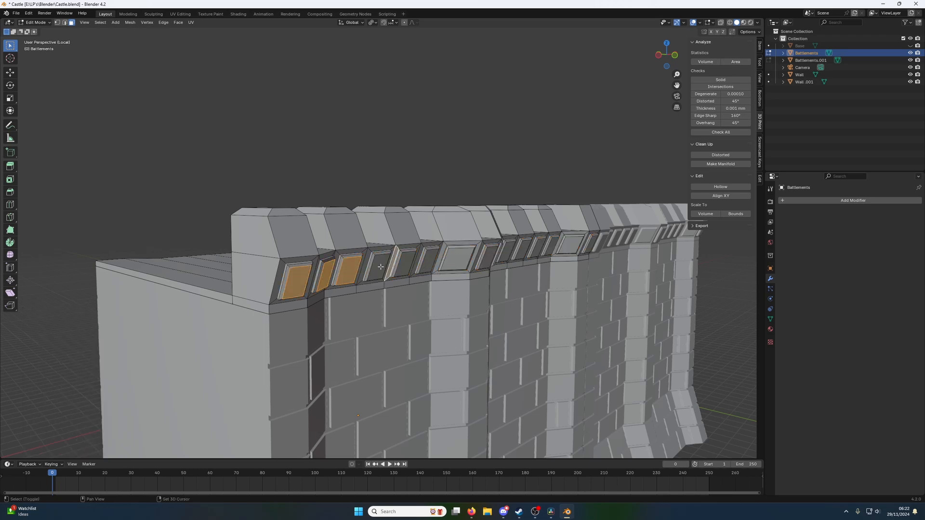
{"action": "key", "text": "ctrl+z"}
{"action": "left_click", "coordinate": [378, 268], "text": "shift"}
{"action": "left_click", "coordinate": [406, 264], "text": "shift"}
{"action": "left_click", "coordinate": [426, 262], "text": "shift"}
{"action": "left_click", "coordinate": [458, 259], "text": "shift"}
{"action": "left_click", "coordinate": [489, 257], "text": "shift"}
{"action": "middle_click_drag", "start_coordinate": [488, 258], "coordinate": [485, 247]}
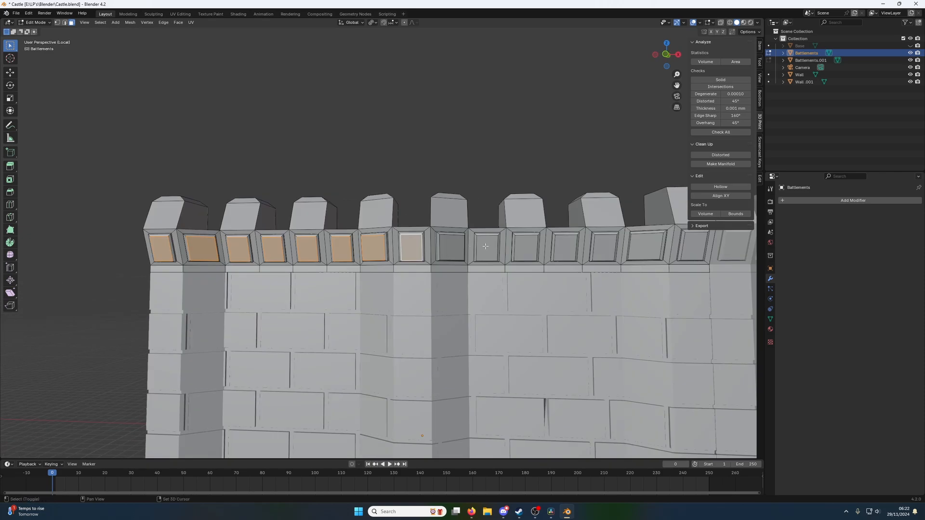
{"action": "left_click", "coordinate": [450, 247], "text": "shift"}
{"action": "left_click", "coordinate": [487, 246], "text": "shift"}
{"action": "left_click", "coordinate": [525, 246], "text": "shift"}
{"action": "left_click", "coordinate": [565, 247], "text": "shift"}
{"action": "left_click", "coordinate": [604, 247], "text": "shift"}
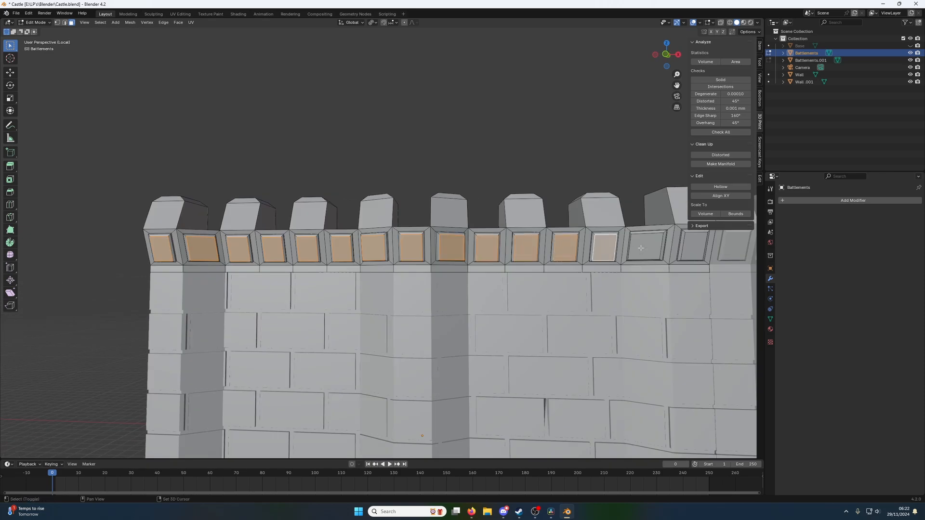
{"action": "left_click", "coordinate": [640, 248], "text": "shift"}
{"action": "left_click", "coordinate": [692, 246], "text": "shift"}
{"action": "middle_click_drag", "start_coordinate": [692, 246], "coordinate": [569, 266]}
{"action": "key", "text": "i"}
{"action": "left_click", "coordinate": [596, 252]}
Extrude the newly inset panel faces inward along their normals by about 0.87 mm and check the whole parapet.
{"action": "key", "text": "e"}
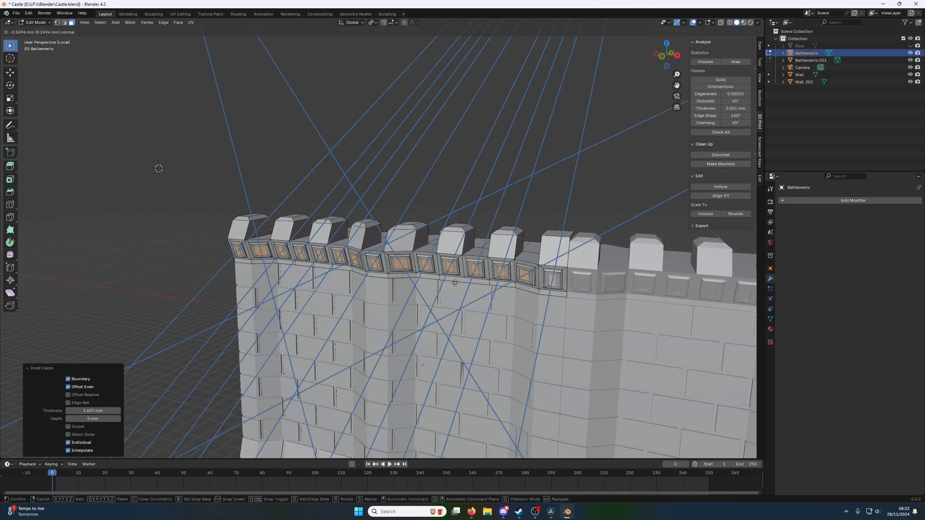
{"action": "left_click", "coordinate": [457, 280]}
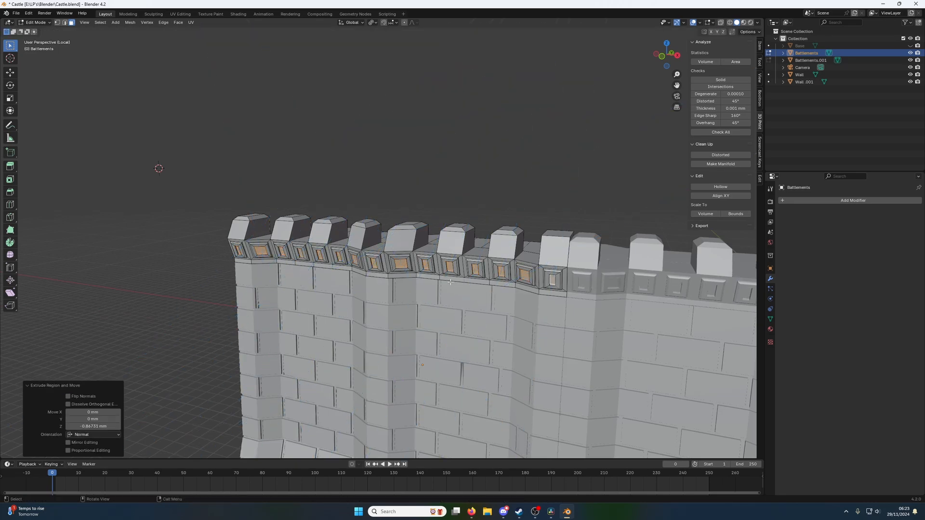
{"action": "key", "text": "Tab"}
{"action": "scroll", "coordinate": [448, 279], "scroll_direction": "down", "scroll_amount": 4}
{"action": "middle_click_drag", "start_coordinate": [448, 279], "coordinate": [415, 304]}
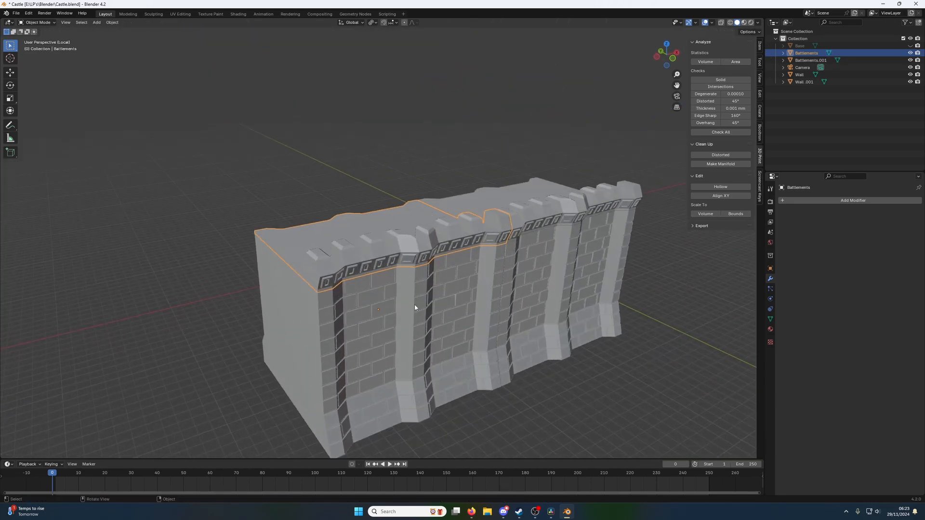
Extrude the recessed panel faces back outward by about 0.32 mm and inspect the decorative band.
{"action": "key", "text": "Tab"}
{"action": "scroll", "coordinate": [409, 292], "scroll_direction": "up", "scroll_amount": 5}
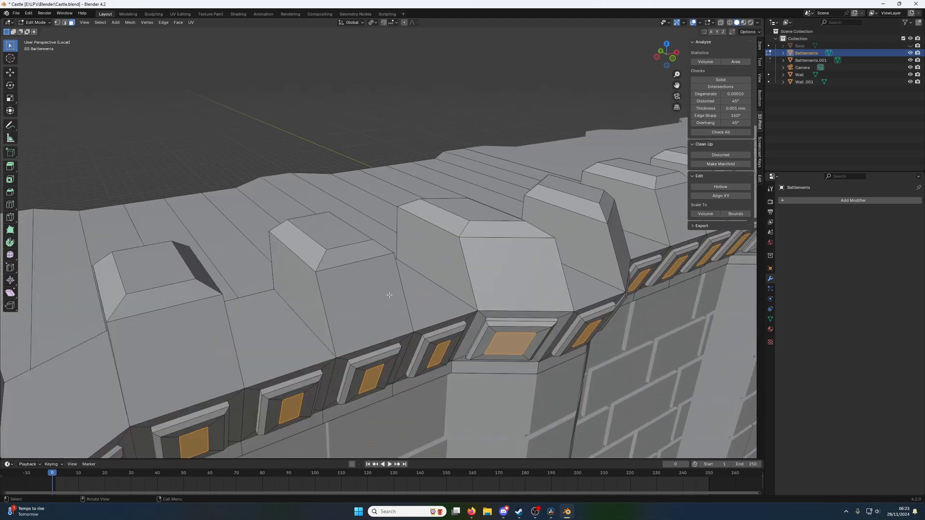
{"action": "scroll", "coordinate": [400, 294], "scroll_direction": "down", "scroll_amount": 2}
{"action": "scroll", "coordinate": [391, 296], "scroll_direction": "up", "scroll_amount": 1}
{"action": "key", "text": "e"}
{"action": "left_click", "coordinate": [391, 295]}
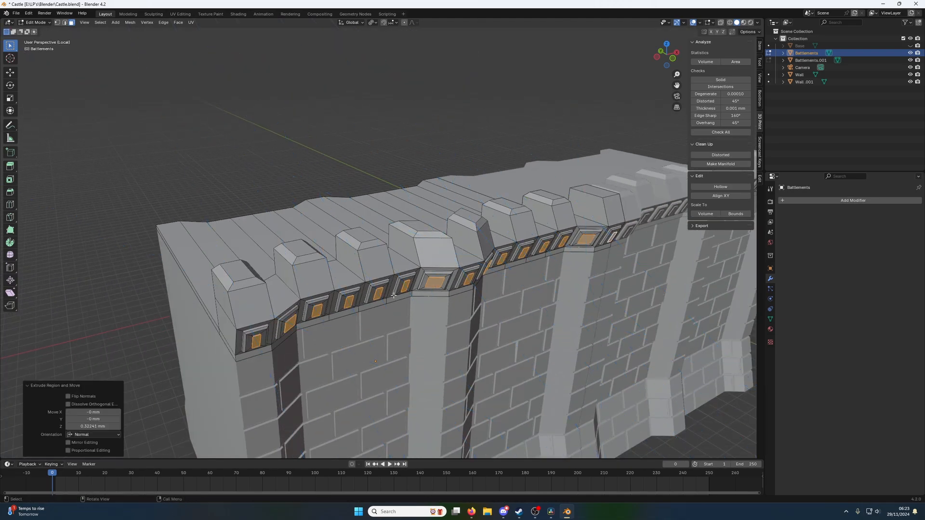
{"action": "key", "text": "Tab"}
{"action": "middle_click_drag", "start_coordinate": [392, 295], "coordinate": [420, 282]}
{"action": "middle_click_drag", "start_coordinate": [395, 302], "coordinate": [359, 308]}
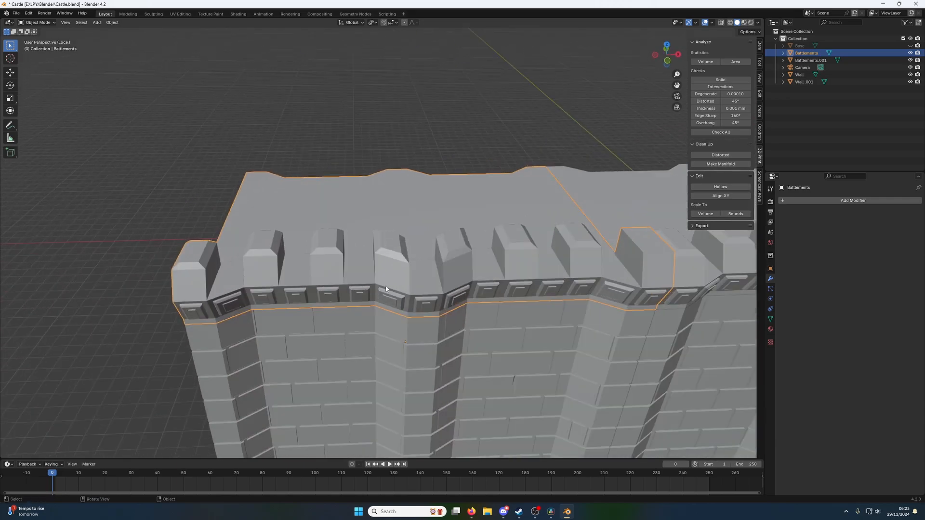
Add nine evenly spaced loop cuts running lengthwise along the battlements walkway floor, without sliding them.
{"action": "scroll", "coordinate": [384, 252], "scroll_direction": "down", "scroll_amount": 5}
{"action": "middle_click_drag", "start_coordinate": [534, 248], "coordinate": [429, 268]}
{"action": "scroll", "coordinate": [429, 268], "scroll_direction": "up", "scroll_amount": 3}
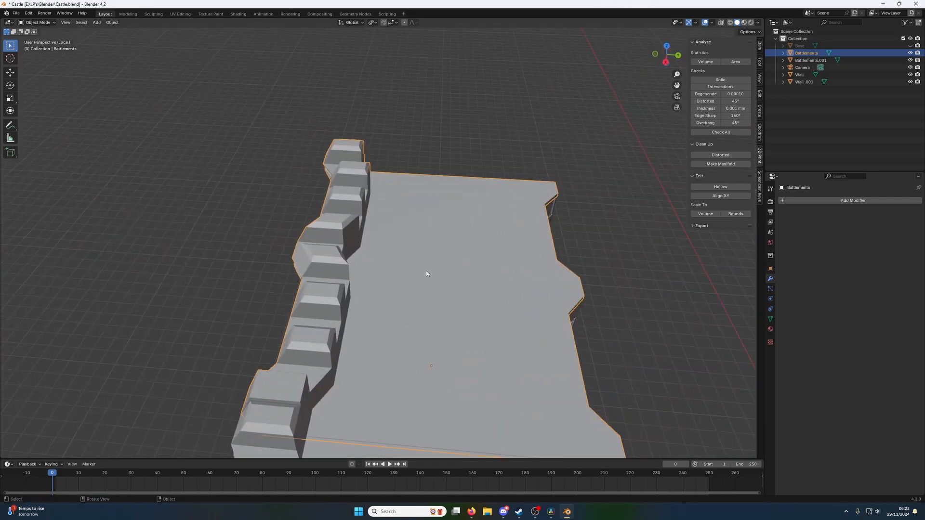
{"action": "key", "text": "Tab"}
{"action": "key", "text": "ctrl+r"}
{"action": "scroll", "coordinate": [426, 197], "scroll_direction": "up", "scroll_amount": 6}
{"action": "scroll", "coordinate": [426, 197], "scroll_direction": "up", "scroll_amount": 2}
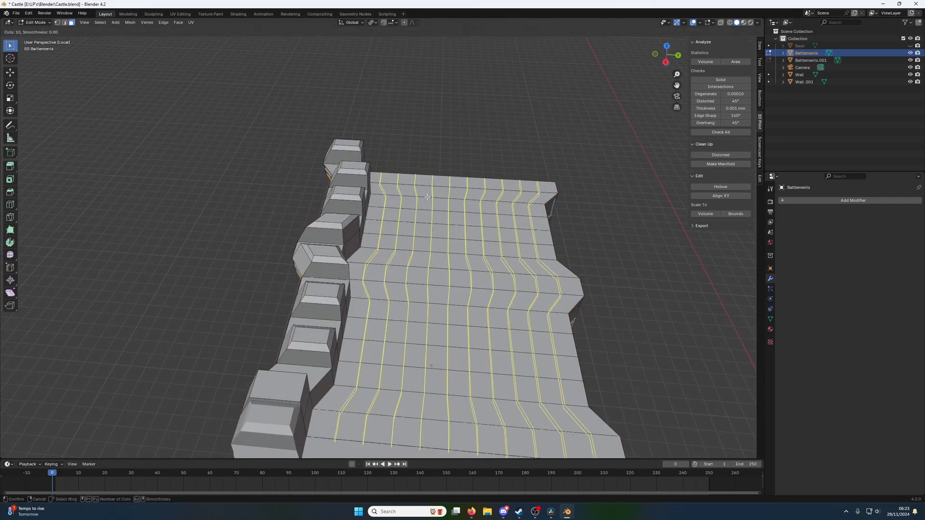
{"action": "left_click", "coordinate": [427, 197]}
{"action": "right_click", "coordinate": [427, 197]}
{"action": "middle_click_drag", "start_coordinate": [427, 197], "coordinate": [392, 242]}
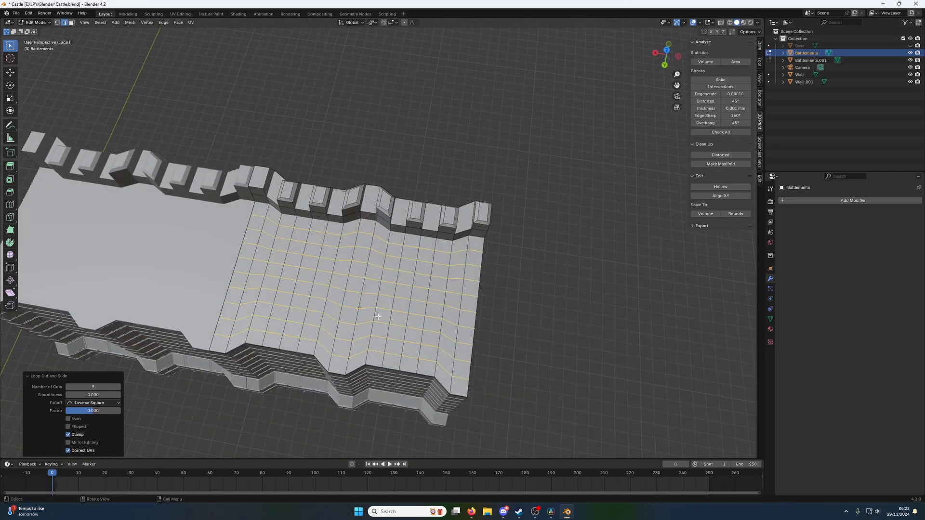
{"action": "middle_click_drag", "start_coordinate": [378, 316], "coordinate": [383, 255]}
{"action": "left_click", "coordinate": [360, 241]}
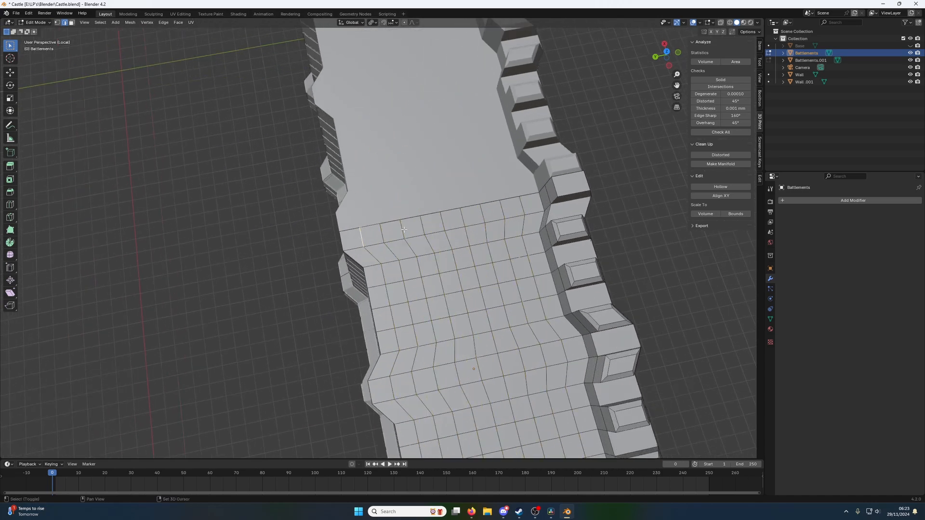
{"action": "left_click", "coordinate": [403, 230], "text": "shift"}
{"action": "left_click", "coordinate": [442, 222], "text": "shift"}
{"action": "left_click", "coordinate": [482, 213], "text": "shift"}
{"action": "left_click", "coordinate": [522, 206], "text": "shift"}
{"action": "left_click", "coordinate": [389, 251], "text": "shift"}
{"action": "left_click", "coordinate": [429, 245], "text": "shift"}
{"action": "left_click", "coordinate": [467, 236], "text": "shift"}
{"action": "left_click", "coordinate": [504, 229], "text": "shift"}
Straighten the two lengthwise floor loops nearest the merlons by scaling each one to 0 along Y.
{"action": "key", "text": "s"}
{"action": "key", "text": "y"}
{"action": "key", "text": "0"}
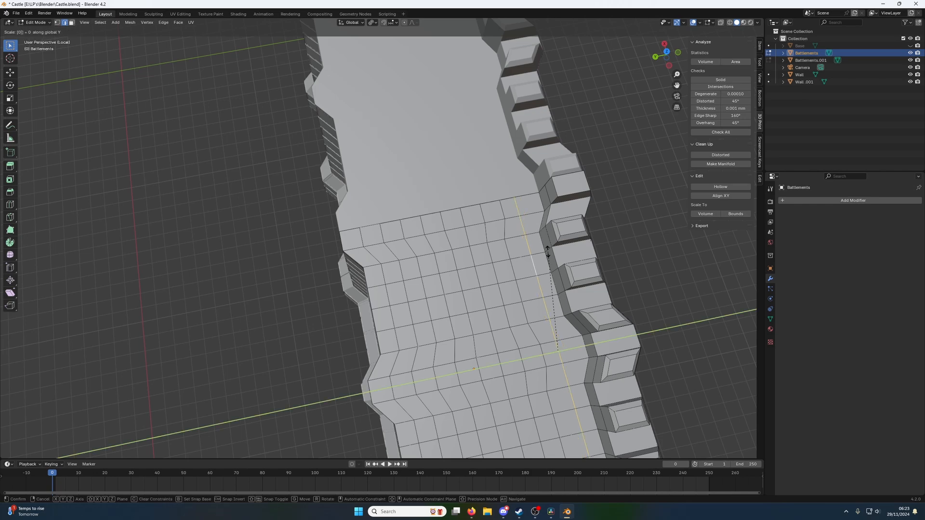
{"action": "key", "text": "Return"}
{"action": "left_click", "coordinate": [508, 250], "text": "alt"}
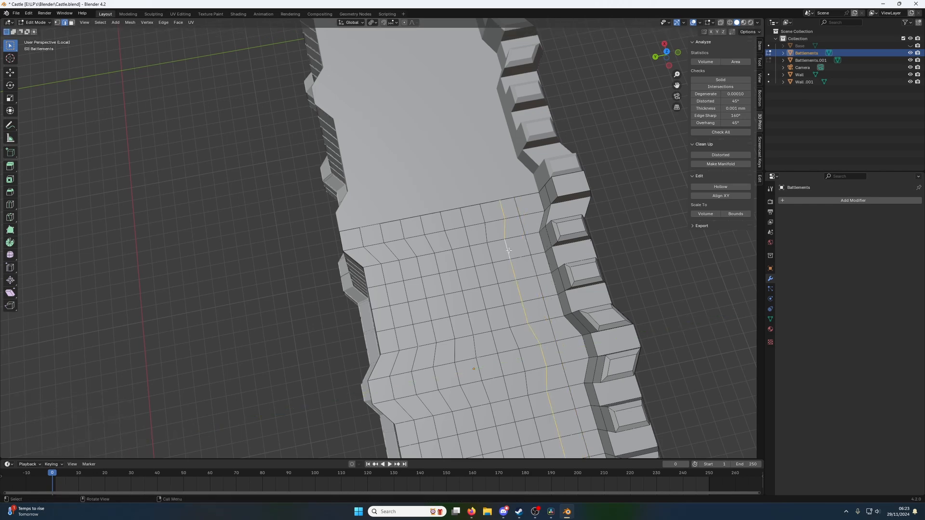
{"action": "key", "text": "s"}
{"action": "key", "text": "x"}
{"action": "key", "text": "y"}
{"action": "key", "text": "0"}
{"action": "key", "text": "Return"}
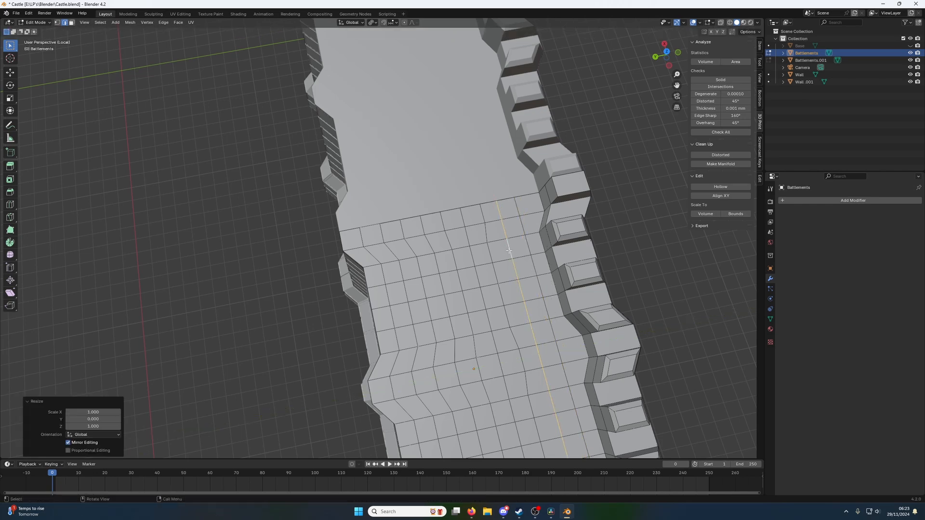
Straighten the third and fourth lengthwise floor loops from the merlons by scaling each one to 0 along Y.
{"action": "left_click", "coordinate": [488, 264], "text": "alt"}
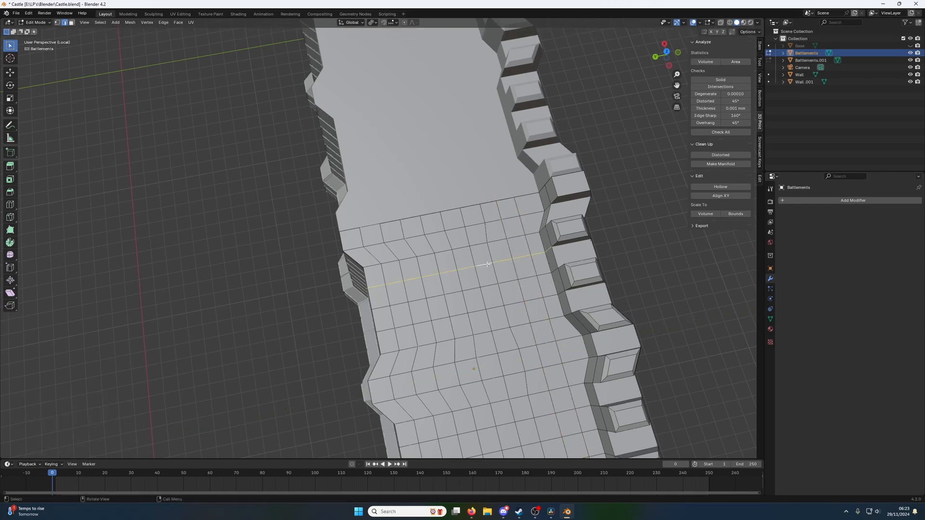
{"action": "left_click", "coordinate": [484, 235], "text": "alt"}
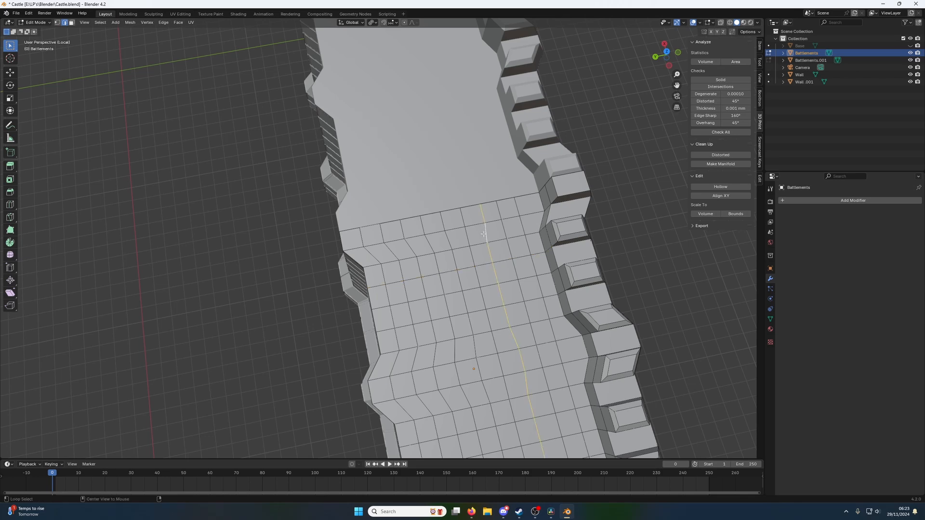
{"action": "key", "text": "s"}
{"action": "key", "text": "y"}
{"action": "key", "text": "0"}
{"action": "key", "text": "Return"}
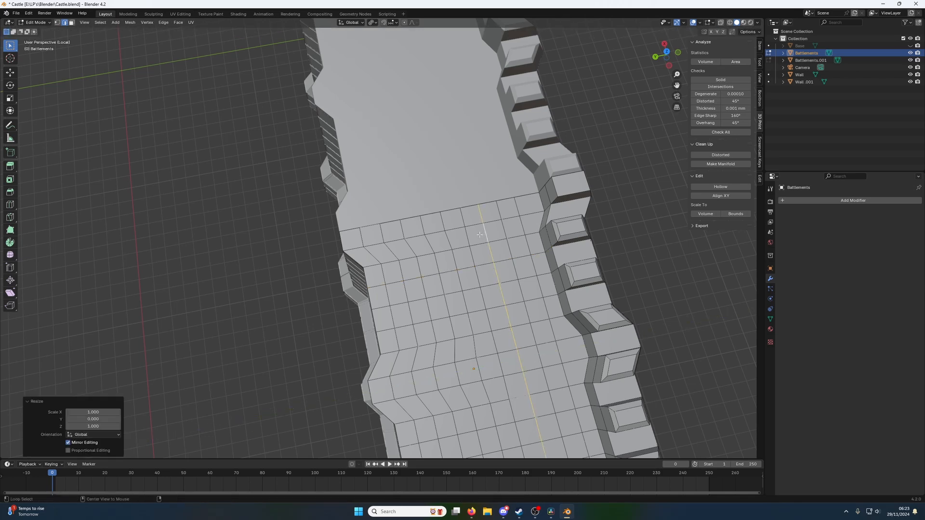
{"action": "left_click", "coordinate": [465, 231], "text": "alt"}
{"action": "key", "text": "s"}
{"action": "key", "text": "y"}
{"action": "key", "text": "0"}
{"action": "key", "text": "Return"}
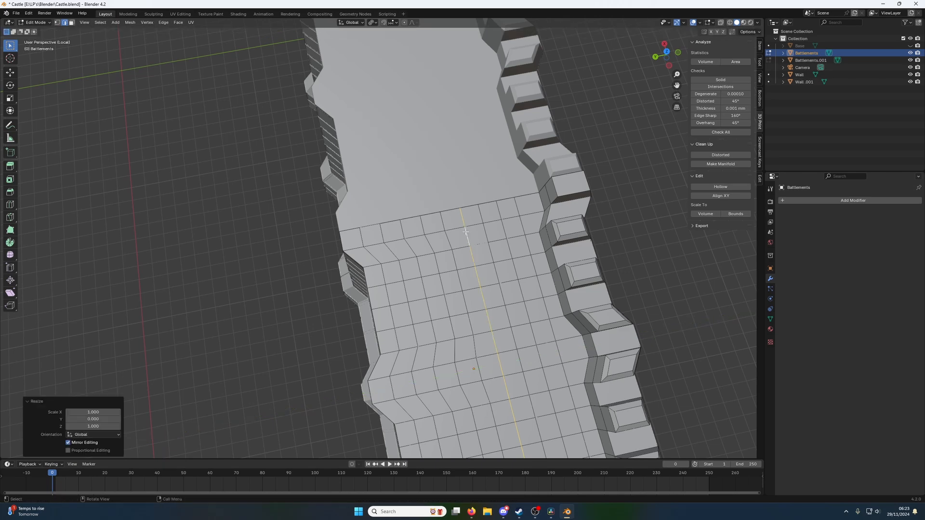
Straighten the middle lengthwise floor loop by scaling it to 0 along Y.
{"action": "left_click", "coordinate": [428, 233], "text": "alt"}
{"action": "left_click", "coordinate": [436, 230]}
{"action": "left_click", "coordinate": [441, 223]}
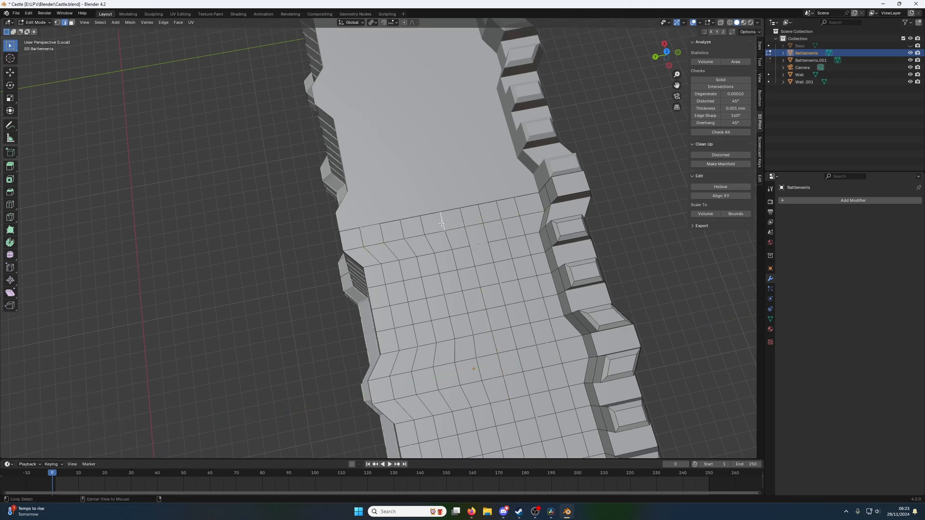
{"action": "left_click", "coordinate": [441, 223], "text": "alt"}
{"action": "key", "text": "s"}
{"action": "key", "text": "y"}
{"action": "key", "text": "0"}
{"action": "key", "text": "Return"}
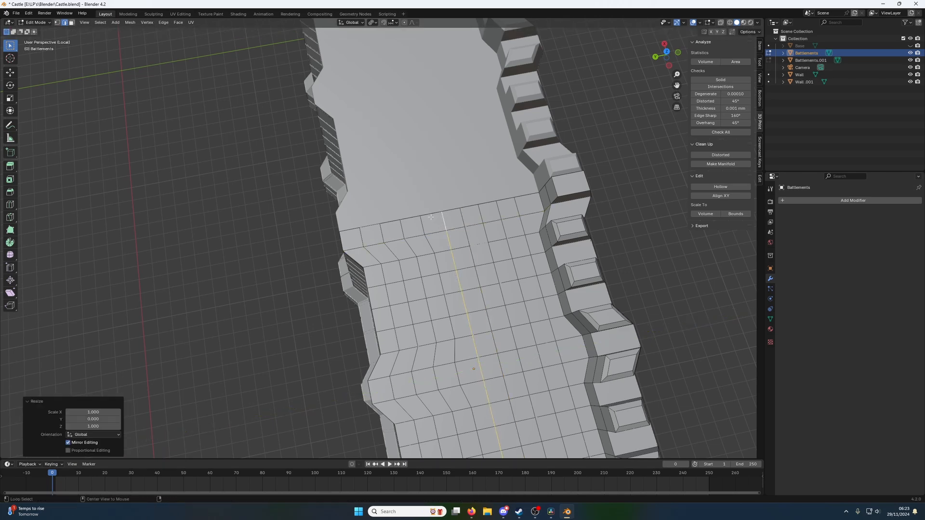
Straighten the two lengthwise floor loops just past the middle, away from the merlons, by scaling each one to 0 along Y.
{"action": "left_click", "coordinate": [422, 220], "text": "alt"}
{"action": "key", "text": "s"}
{"action": "key", "text": "y"}
{"action": "key", "text": "0"}
{"action": "key", "text": "Return"}
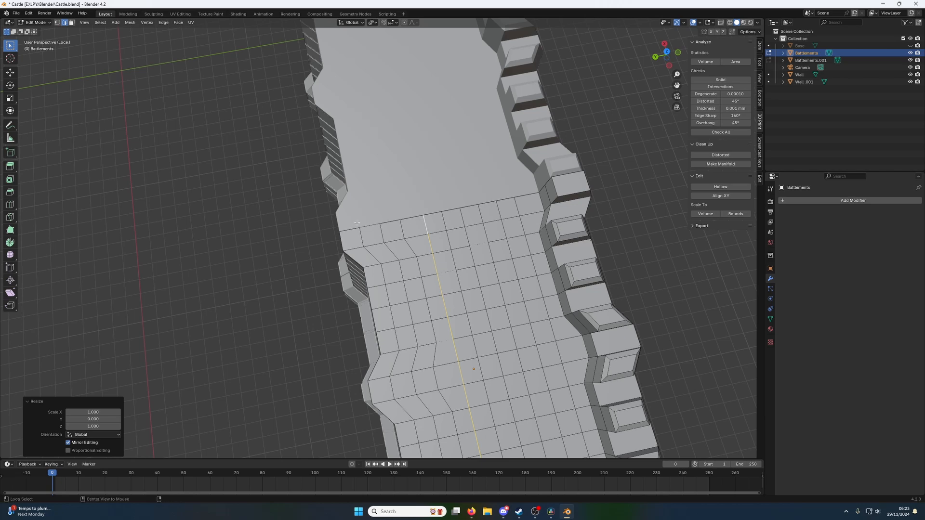
{"action": "left_click", "coordinate": [401, 227], "text": "alt"}
{"action": "key", "text": "s"}
{"action": "key", "text": "y"}
{"action": "key", "text": "0"}
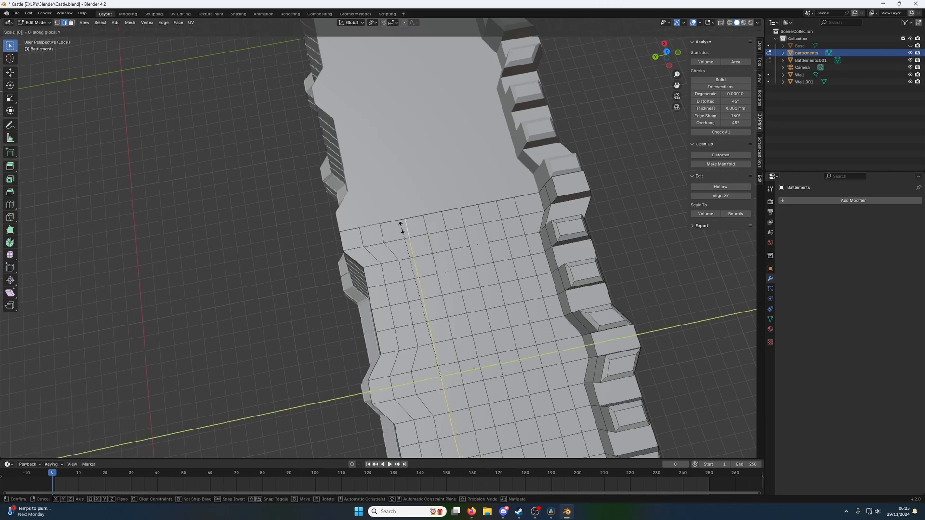
{"action": "key", "text": "Return"}
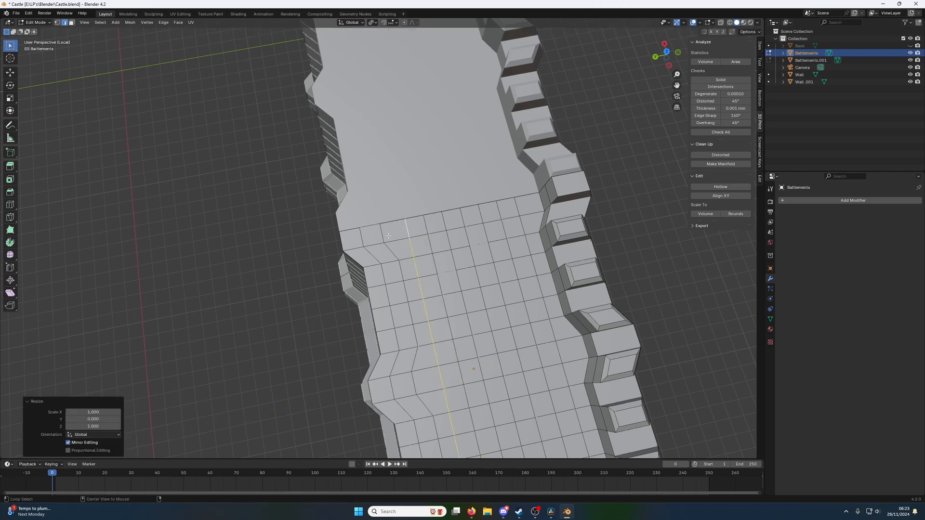
Straighten the last two lengthwise floor loops, on the side opposite the merlons, by scaling each one to 0 along Y.
{"action": "left_click", "coordinate": [388, 236], "text": "alt"}
{"action": "key", "text": "s"}
{"action": "key", "text": "y"}
{"action": "key", "text": "0"}
{"action": "key", "text": "Return"}
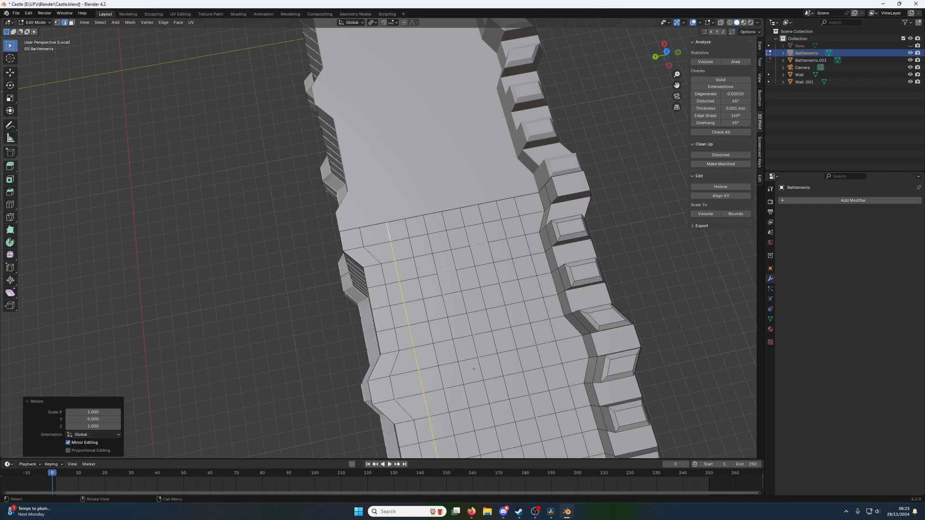
{"action": "left_click", "coordinate": [361, 239], "text": "alt"}
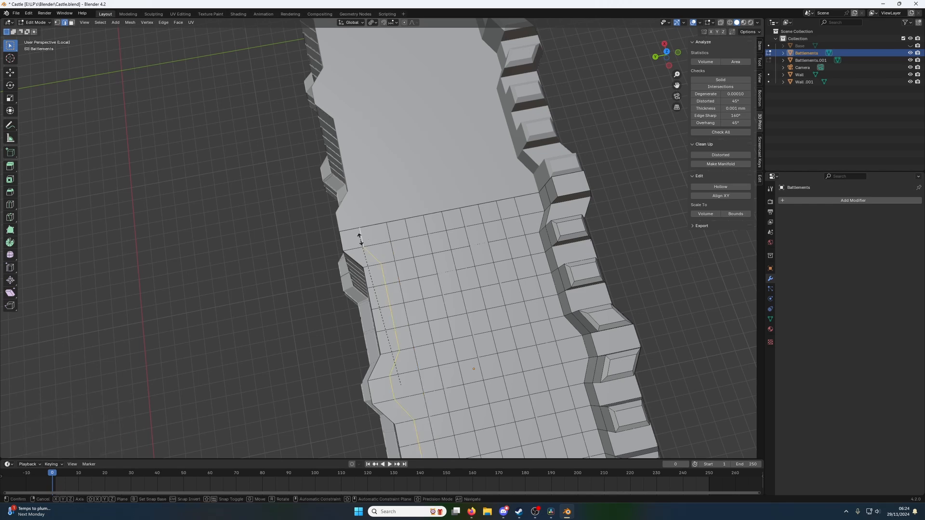
{"action": "key", "text": "s"}
{"action": "key", "text": "y"}
{"action": "key", "text": "0"}
{"action": "key", "text": "Return"}
Knife-cut a lengthwise edge from the inner corners across the end and middle projections of the floor side opposite the merlons.
{"action": "middle_click_drag", "start_coordinate": [409, 268], "coordinate": [379, 355]}
{"action": "scroll", "coordinate": [378, 241], "scroll_direction": "up", "scroll_amount": 4}
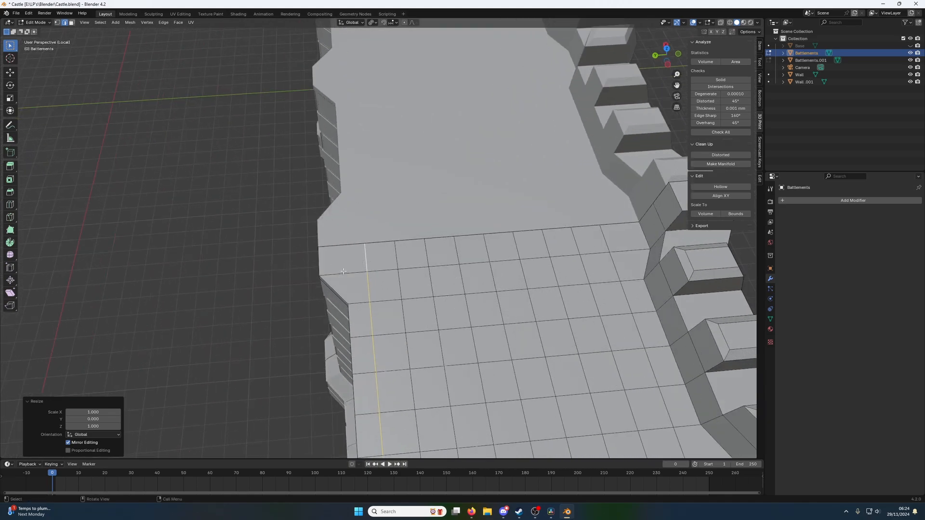
{"action": "key", "text": "ctrl+t"}
{"action": "left_click", "coordinate": [384, 271]}
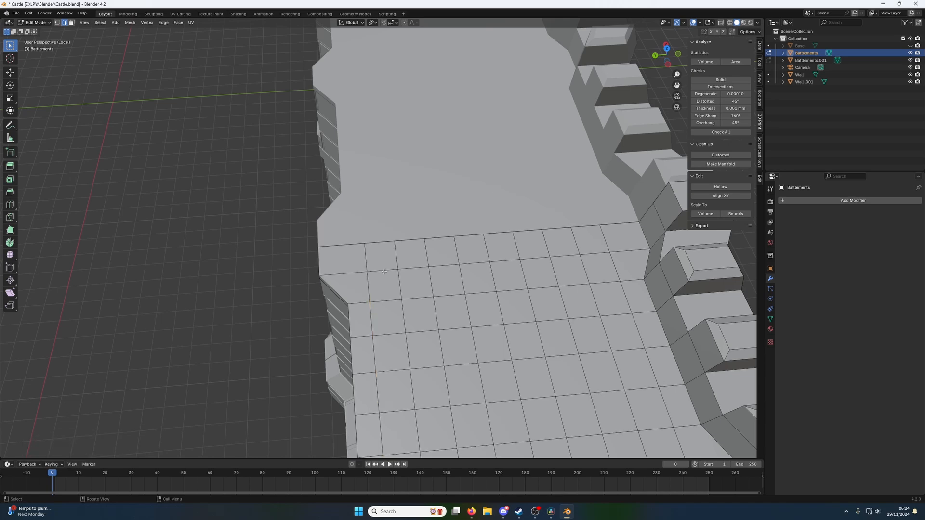
{"action": "key", "text": "k"}
{"action": "left_click", "coordinate": [348, 304]}
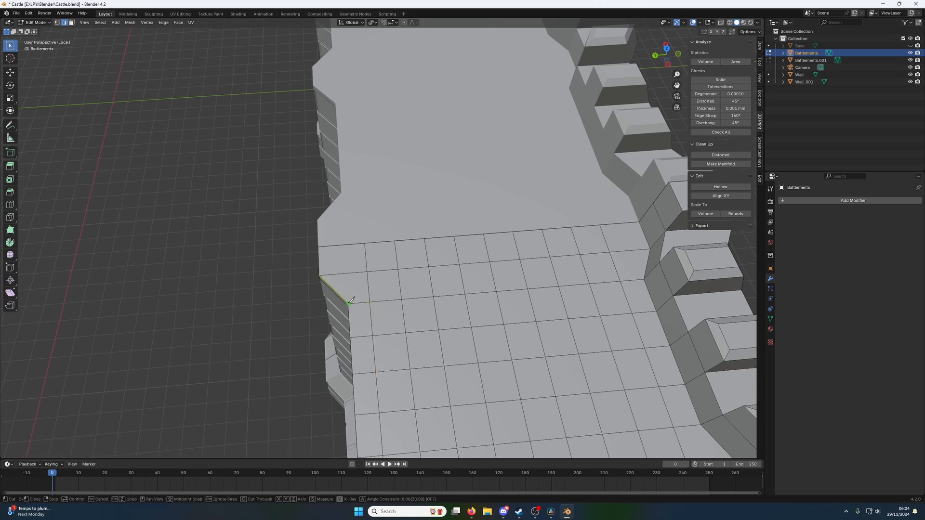
{"action": "left_click", "coordinate": [346, 243]}
{"action": "middle_click_drag", "start_coordinate": [347, 243], "coordinate": [374, 360]}
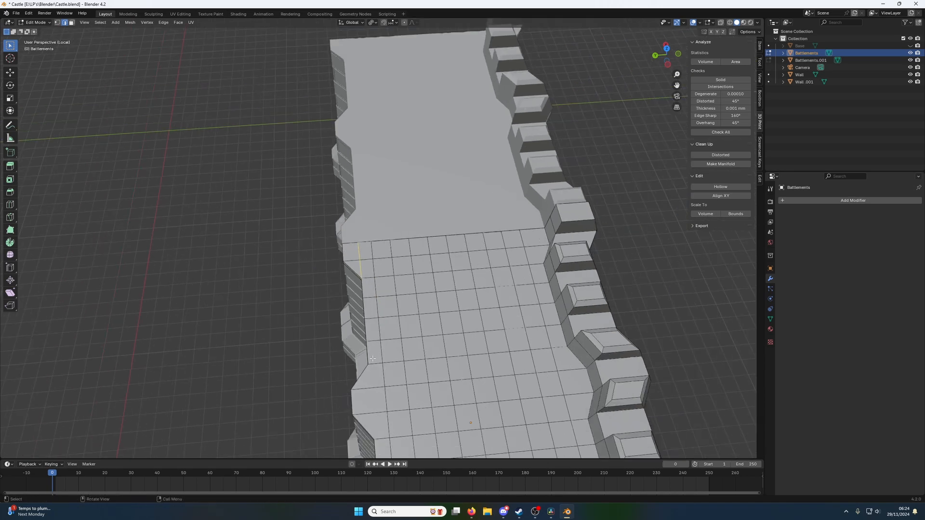
{"action": "left_click", "coordinate": [368, 363]}
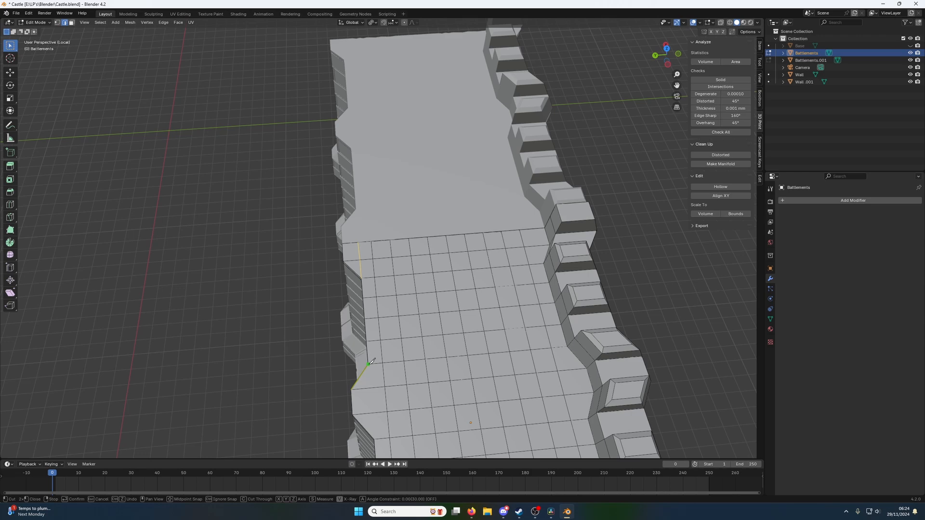
{"action": "left_click", "coordinate": [373, 439]}
{"action": "key", "text": "Return"}
Align the new knife-cut edges on the floor projections by scaling them to 0 along Y.
{"action": "scroll", "coordinate": [373, 438], "scroll_direction": "down", "scroll_amount": 2}
{"action": "key", "text": "s"}
{"action": "key", "text": "y"}
{"action": "key", "text": "0"}
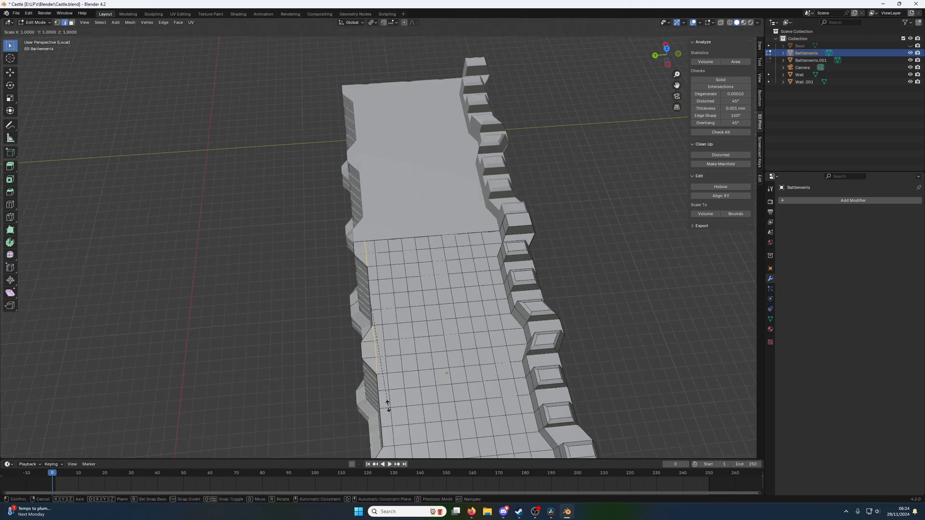
{"action": "key", "text": "Return"}
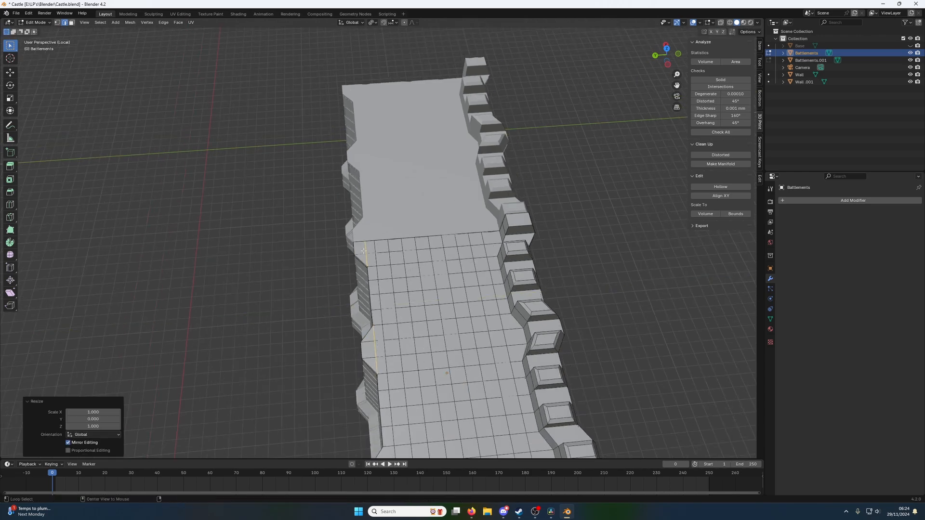
{"action": "key", "text": "alt+a"}
{"action": "key", "text": "w"}
{"action": "key", "text": "KP_1"}
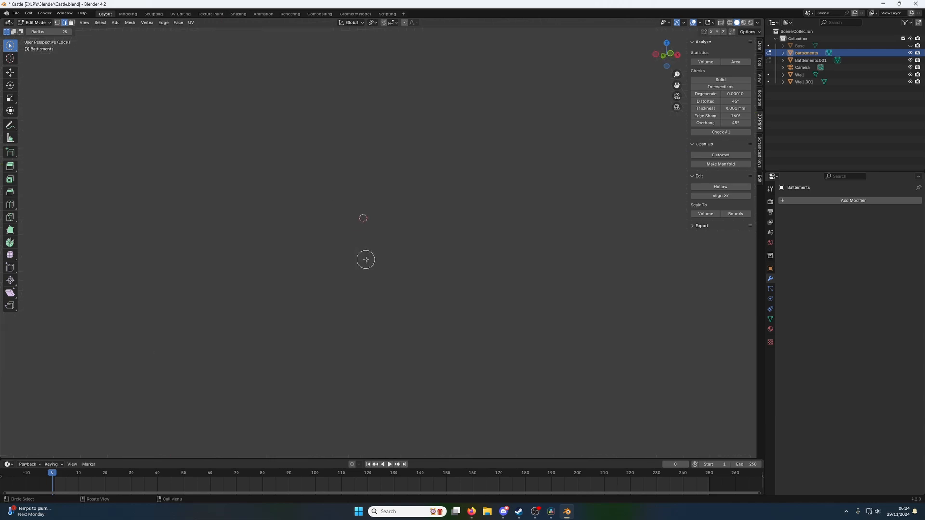
{"action": "key", "text": "KP_0"}
{"action": "right_click", "coordinate": [361, 258]}
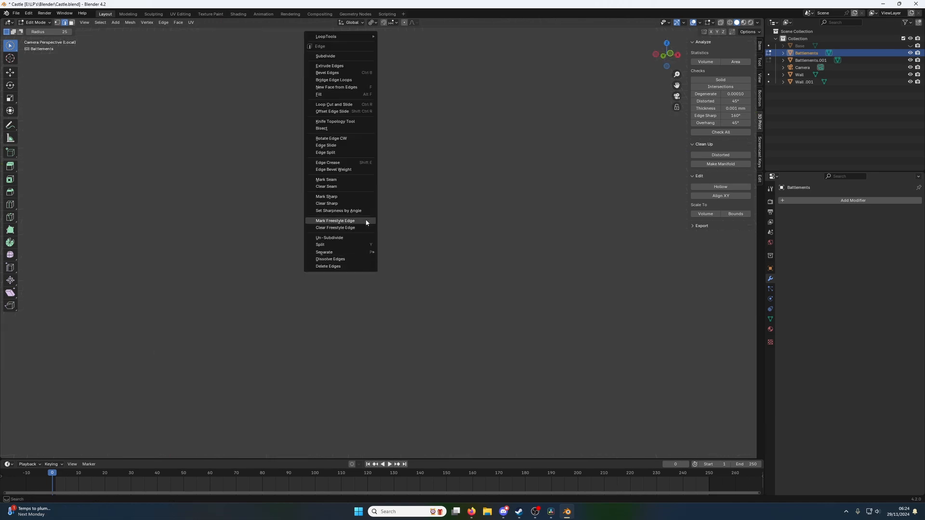
{"action": "right_click", "coordinate": [523, 192]}
{"action": "left_click", "coordinate": [523, 193]}
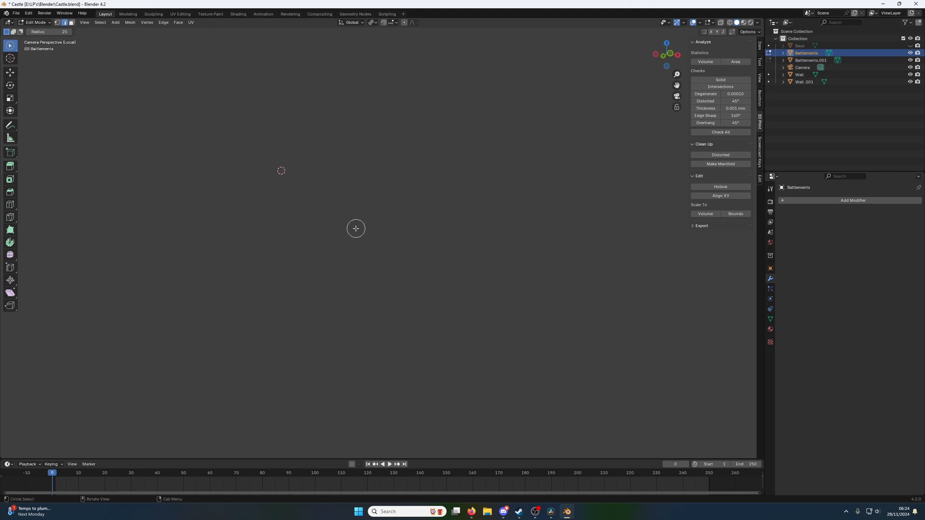
{"action": "middle_click_drag", "start_coordinate": [355, 227], "coordinate": [458, 242]}
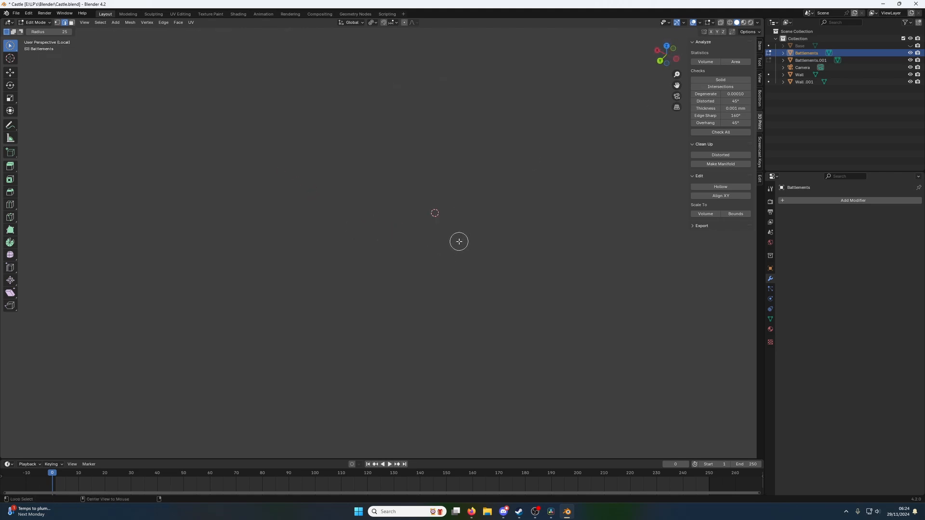
{"action": "middle_click_drag", "start_coordinate": [435, 199], "coordinate": [446, 214]}
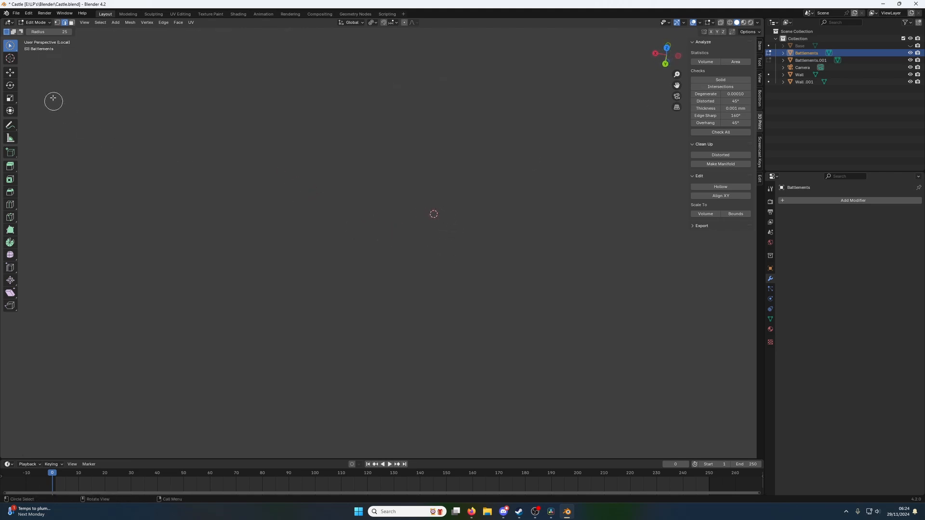
{"action": "key", "text": "w"}
{"action": "key", "text": "w"}
{"action": "key", "text": "w"}
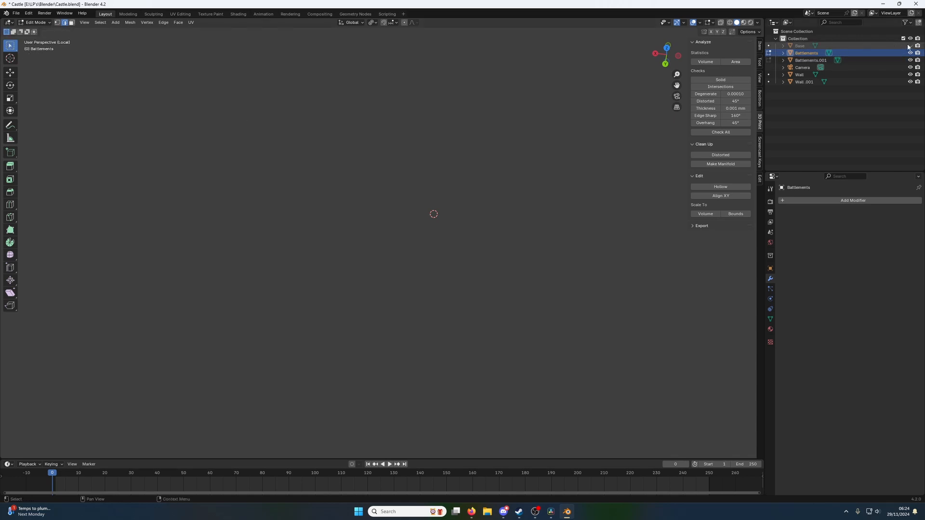
Knife-cut a lengthwise edge from the inner corner across the floor projection at the far open end of the battlements.
{"action": "scroll", "coordinate": [524, 170], "scroll_direction": "up", "scroll_amount": 10}
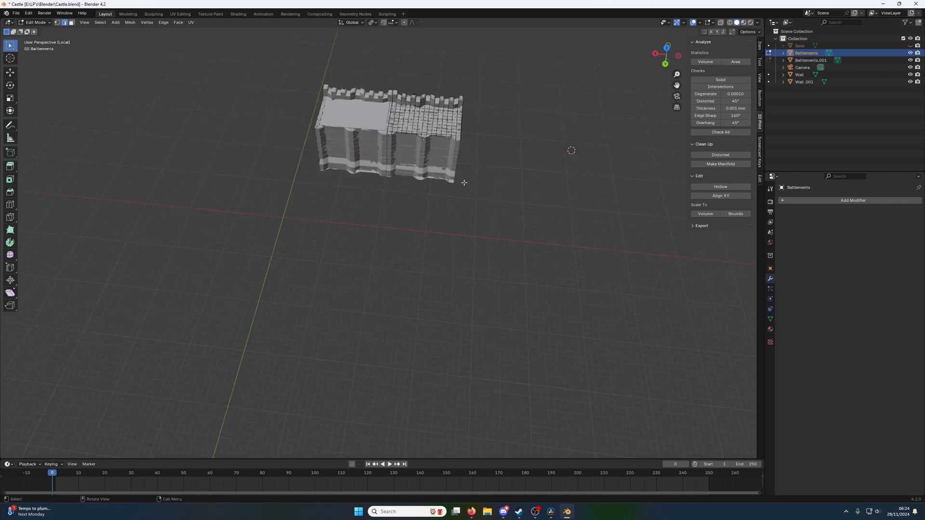
{"action": "middle_click_drag", "start_coordinate": [512, 172], "coordinate": [482, 248]}
{"action": "middle_click_drag", "start_coordinate": [486, 145], "coordinate": [342, 236], "text": "shift"}
{"action": "scroll", "coordinate": [342, 235], "scroll_direction": "up", "scroll_amount": 5}
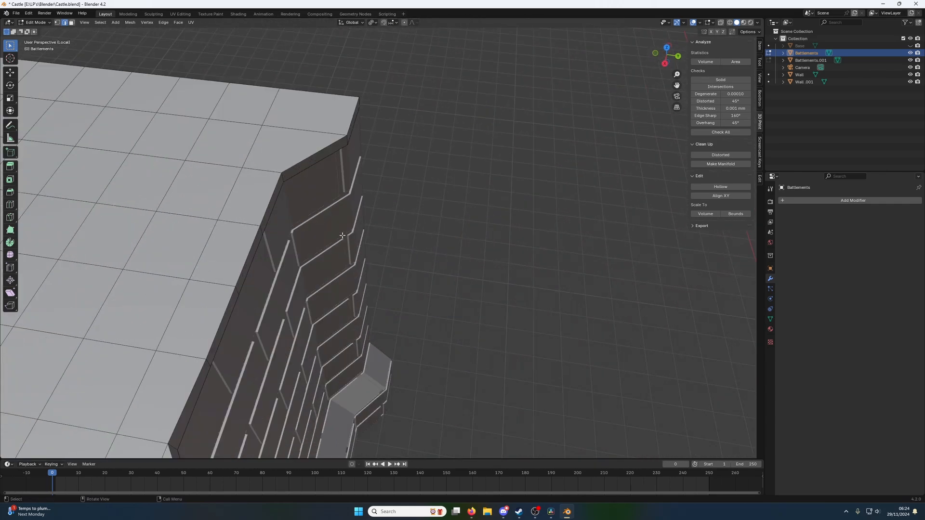
{"action": "key", "text": "k"}
{"action": "left_click", "coordinate": [282, 172]}
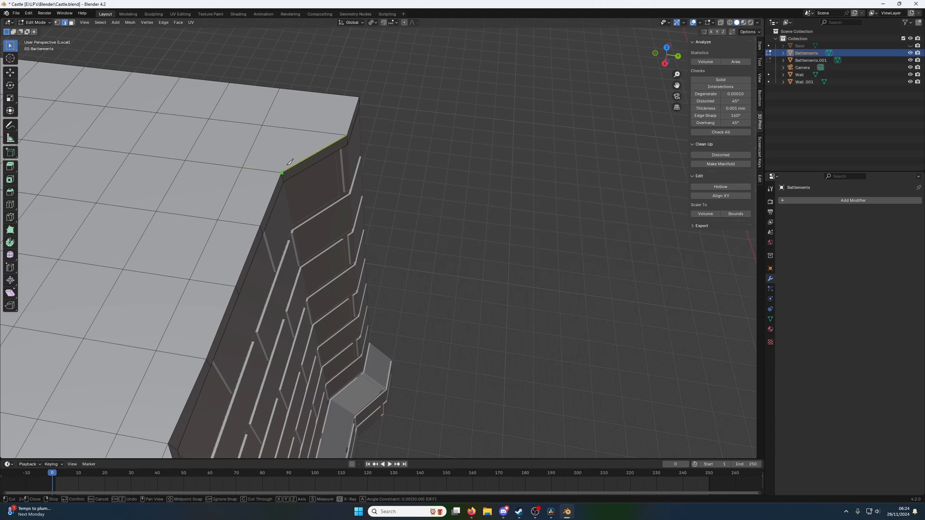
{"action": "left_click", "coordinate": [317, 92]}
{"action": "key", "text": "Return"}
{"action": "scroll", "coordinate": [341, 186], "scroll_direction": "down", "scroll_amount": 9}
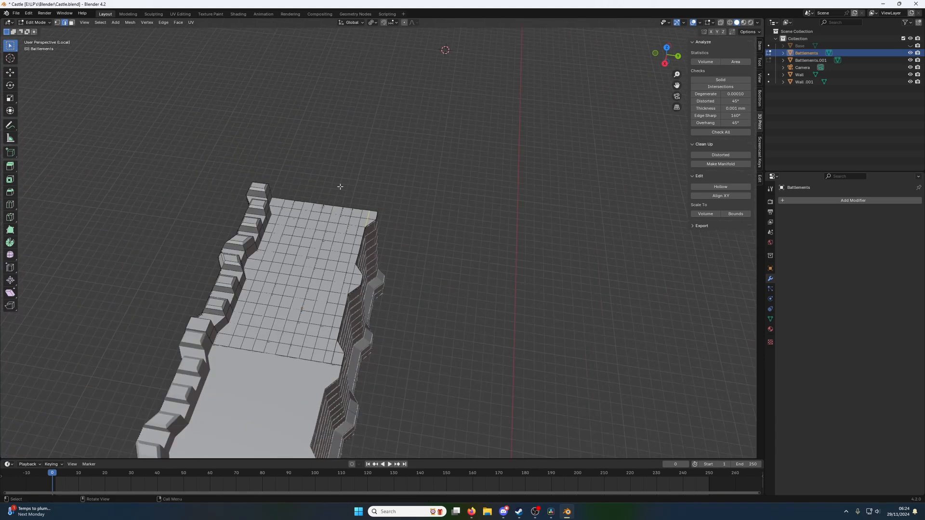
Dissolve every other short edge in each row of the gridded floor, offset from row to row, leaving staggered brick-like slabs.
{"action": "middle_click_drag", "start_coordinate": [333, 297], "coordinate": [337, 292], "text": "shift"}
{"action": "scroll", "coordinate": [401, 276], "scroll_direction": "up", "scroll_amount": 6}
{"action": "left_click", "coordinate": [284, 349]}
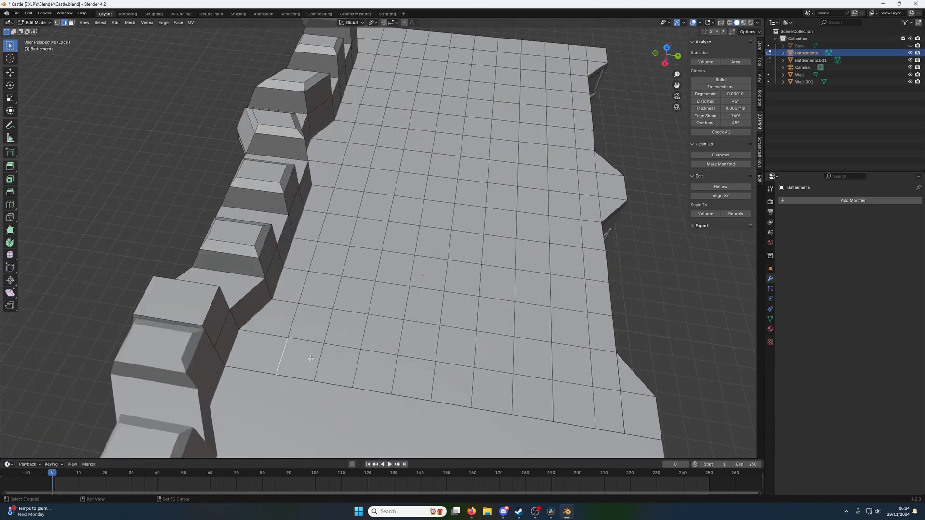
{"action": "left_click", "coordinate": [355, 367], "text": "shift"}
{"action": "left_click", "coordinate": [431, 380], "text": "shift"}
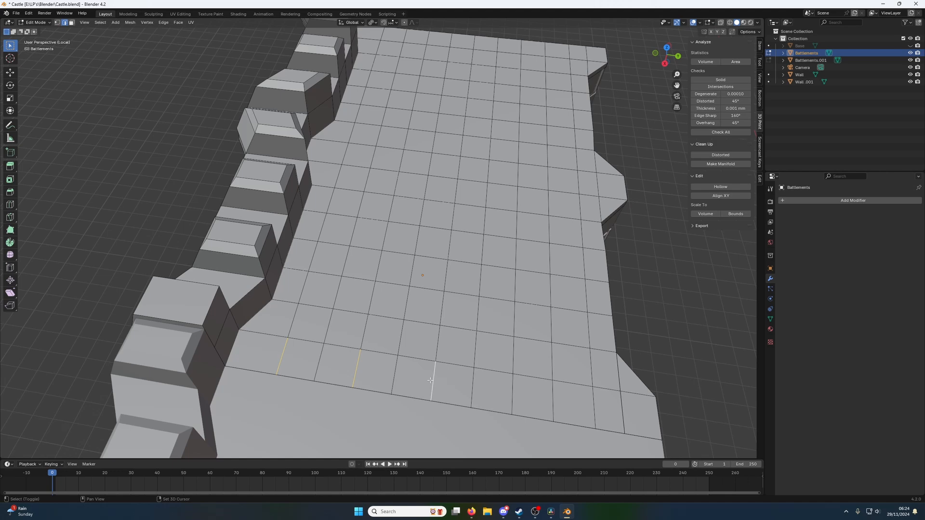
{"action": "left_click", "coordinate": [514, 390], "text": "shift"}
{"action": "left_click", "coordinate": [588, 403], "text": "shift"}
{"action": "left_click", "coordinate": [609, 375], "text": "shift"}
{"action": "left_click", "coordinate": [554, 366], "text": "shift"}
{"action": "left_click", "coordinate": [477, 350], "text": "shift"}
{"action": "left_click", "coordinate": [403, 338], "text": "shift"}
{"action": "left_click", "coordinate": [329, 326], "text": "shift"}
{"action": "left_click", "coordinate": [302, 287], "text": "shift"}
{"action": "left_click", "coordinate": [371, 297], "text": "shift"}
{"action": "left_click", "coordinate": [440, 310], "text": "shift"}
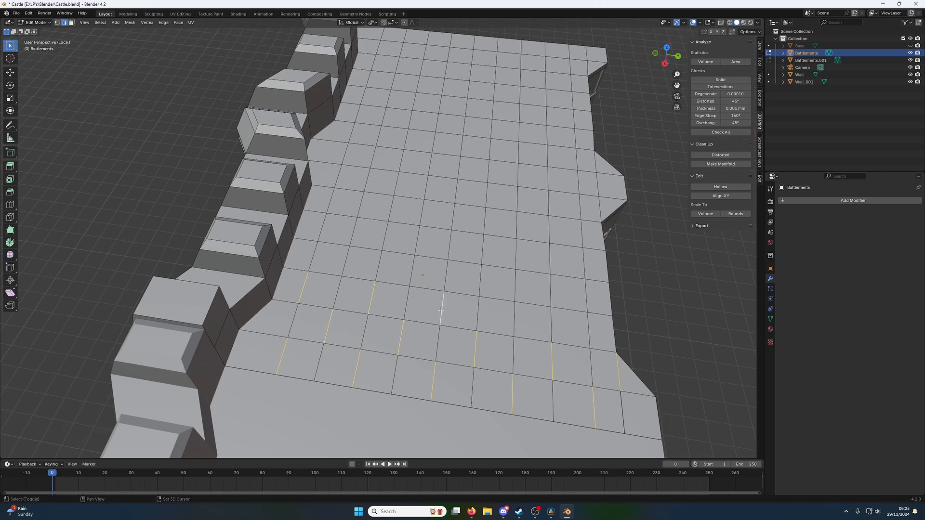
{"action": "left_click", "coordinate": [516, 315], "text": "shift"}
{"action": "left_click", "coordinate": [588, 327], "text": "shift"}
{"action": "left_click", "coordinate": [550, 291], "text": "shift"}
{"action": "left_click", "coordinate": [478, 281], "text": "shift"}
{"action": "left_click", "coordinate": [412, 271], "text": "shift"}
{"action": "left_click", "coordinate": [345, 262], "text": "shift"}
{"action": "left_click", "coordinate": [326, 226], "text": "shift"}
{"action": "left_click", "coordinate": [388, 236], "text": "shift"}
{"action": "left_click", "coordinate": [452, 245], "text": "shift"}
{"action": "left_click", "coordinate": [530, 253], "text": "shift"}
{"action": "left_click", "coordinate": [581, 262], "text": "shift"}
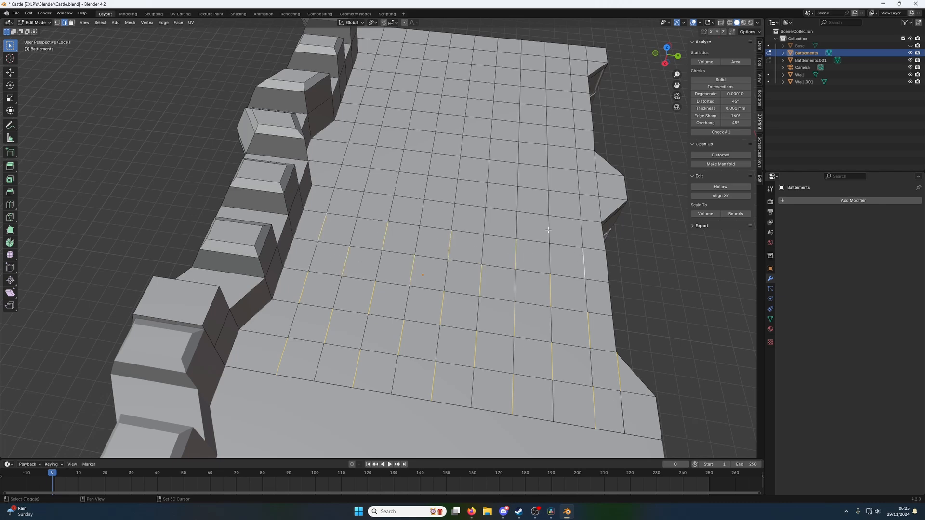
{"action": "left_click", "coordinate": [548, 230], "text": "shift"}
{"action": "left_click", "coordinate": [485, 221], "text": "shift"}
{"action": "left_click", "coordinate": [420, 212], "text": "shift"}
{"action": "left_click", "coordinate": [362, 205], "text": "shift"}
{"action": "left_click", "coordinate": [338, 176], "text": "shift"}
{"action": "left_click", "coordinate": [395, 186], "text": "shift"}
{"action": "left_click", "coordinate": [455, 192], "text": "shift"}
{"action": "left_click", "coordinate": [517, 199], "text": "shift"}
{"action": "left_click", "coordinate": [577, 201], "text": "shift"}
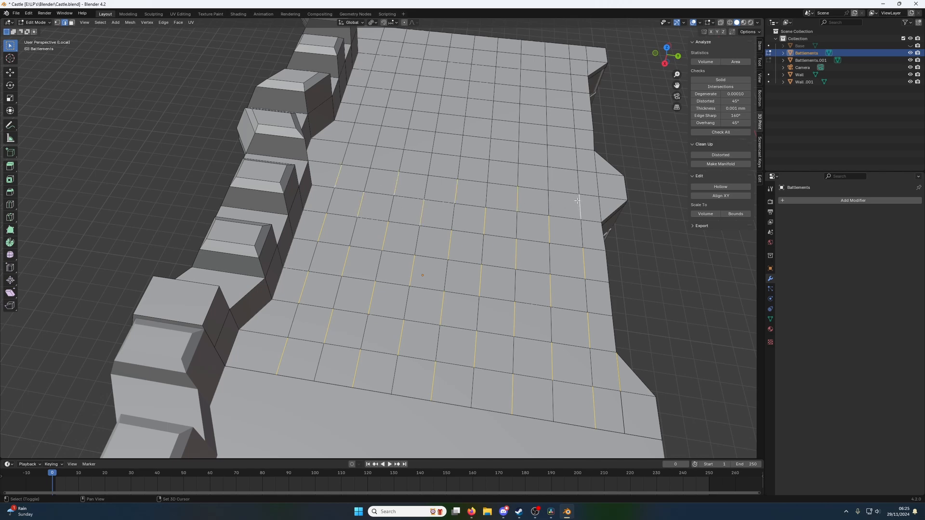
{"action": "left_click", "coordinate": [597, 185], "text": "shift"}
{"action": "left_click", "coordinate": [547, 179], "text": "shift"}
{"action": "left_click", "coordinate": [518, 175], "text": "shift"}
{"action": "left_click", "coordinate": [488, 172], "text": "shift"}
{"action": "left_click", "coordinate": [428, 163], "text": "shift"}
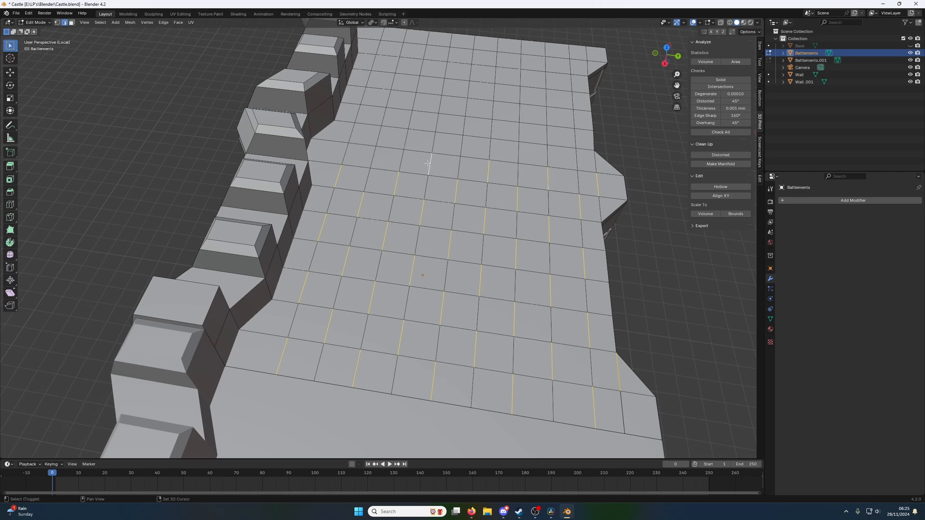
{"action": "left_click", "coordinate": [372, 159], "text": "shift"}
{"action": "left_click", "coordinate": [350, 134], "text": "shift"}
{"action": "left_click", "coordinate": [405, 140], "text": "shift"}
{"action": "left_click", "coordinate": [461, 146], "text": "shift"}
{"action": "left_click", "coordinate": [520, 152], "text": "shift"}
{"action": "left_click", "coordinate": [574, 155], "text": "shift"}
{"action": "left_click", "coordinate": [549, 135], "text": "shift"}
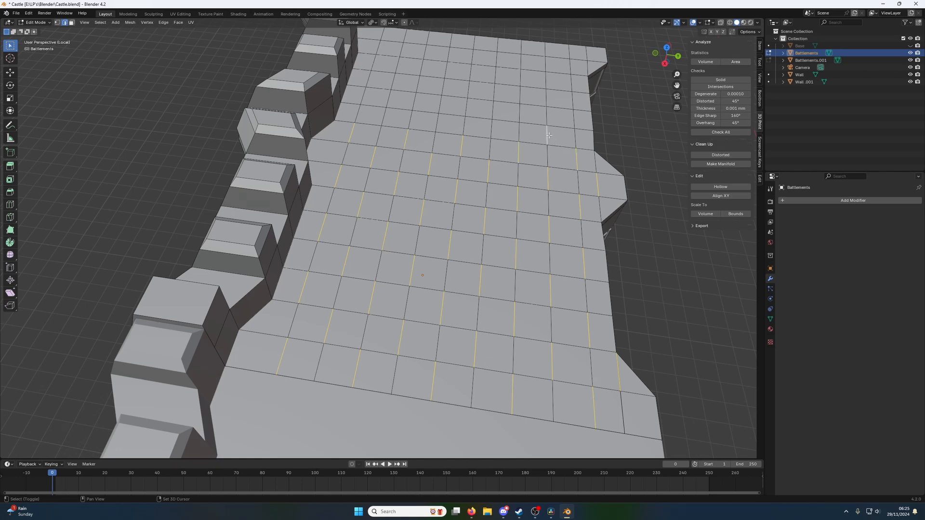
{"action": "left_click", "coordinate": [493, 129], "text": "shift"}
{"action": "left_click", "coordinate": [446, 118], "text": "shift"}
{"action": "left_click", "coordinate": [447, 116], "text": "shift"}
{"action": "left_click", "coordinate": [439, 123], "text": "shift"}
{"action": "left_click", "coordinate": [384, 116], "text": "shift"}
{"action": "left_click", "coordinate": [365, 96], "text": "shift"}
{"action": "left_click", "coordinate": [411, 101], "text": "shift"}
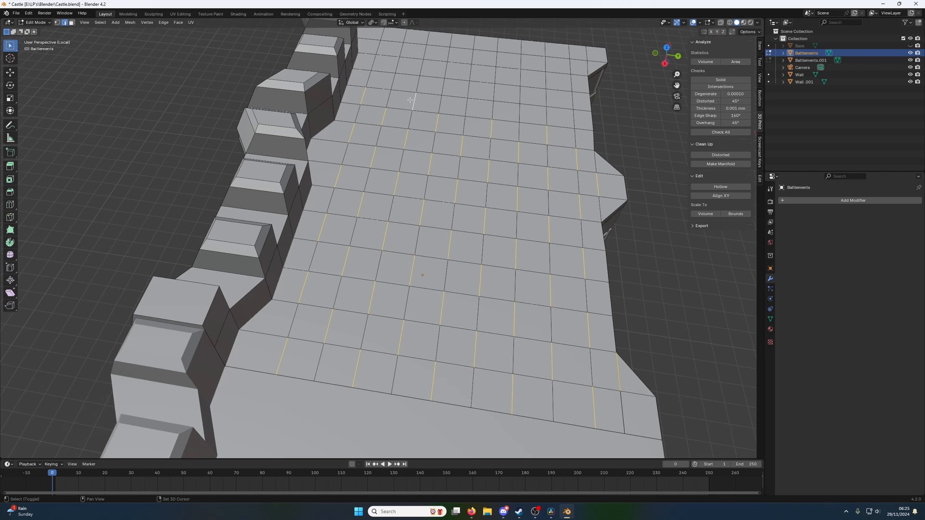
{"action": "left_click", "coordinate": [465, 107], "text": "shift"}
{"action": "left_click", "coordinate": [519, 113], "text": "shift"}
{"action": "left_click", "coordinate": [573, 119], "text": "shift"}
{"action": "left_click", "coordinate": [546, 97], "text": "shift"}
{"action": "left_click", "coordinate": [491, 92], "text": "shift"}
{"action": "left_click", "coordinate": [444, 87], "text": "shift"}
{"action": "left_click", "coordinate": [394, 81], "text": "shift"}
{"action": "left_click", "coordinate": [374, 62], "text": "shift"}
{"action": "left_click", "coordinate": [424, 67], "text": "shift"}
{"action": "left_click", "coordinate": [471, 72], "text": "shift"}
{"action": "left_click", "coordinate": [519, 78], "text": "shift"}
{"action": "left_click", "coordinate": [565, 83], "text": "shift"}
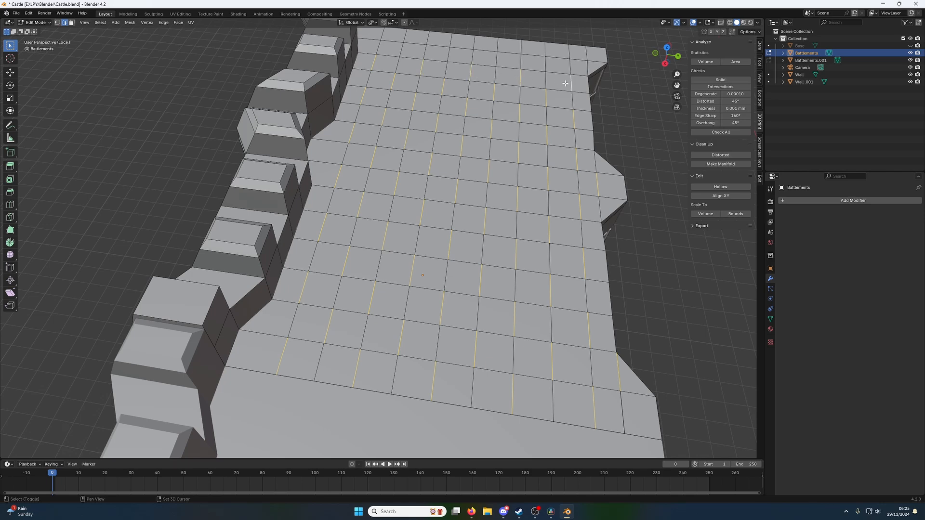
{"action": "left_click", "coordinate": [544, 64], "text": "shift"}
{"action": "left_click", "coordinate": [494, 59], "text": "shift"}
{"action": "left_click", "coordinate": [448, 53], "text": "shift"}
{"action": "left_click", "coordinate": [403, 49], "text": "shift"}
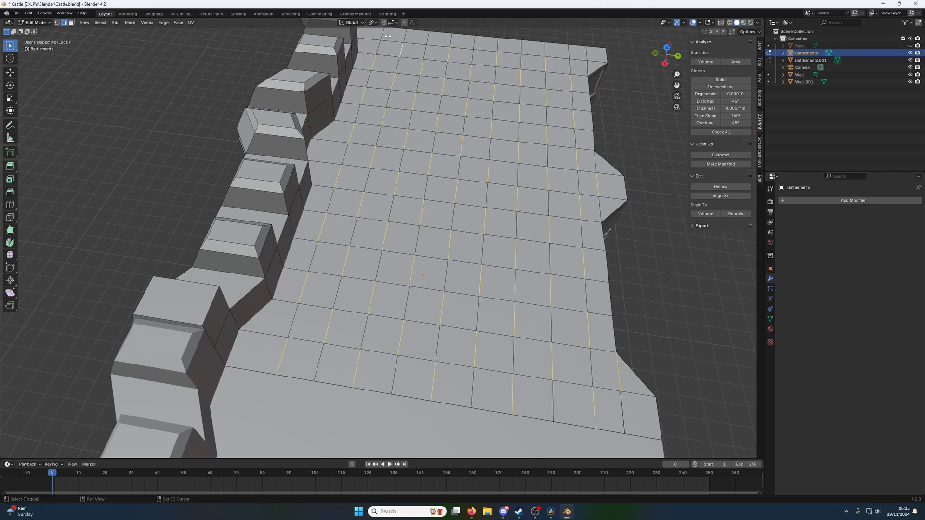
{"action": "left_click", "coordinate": [434, 36], "text": "shift"}
{"action": "left_click", "coordinate": [441, 36], "text": "shift"}
{"action": "left_click", "coordinate": [458, 43], "text": "shift"}
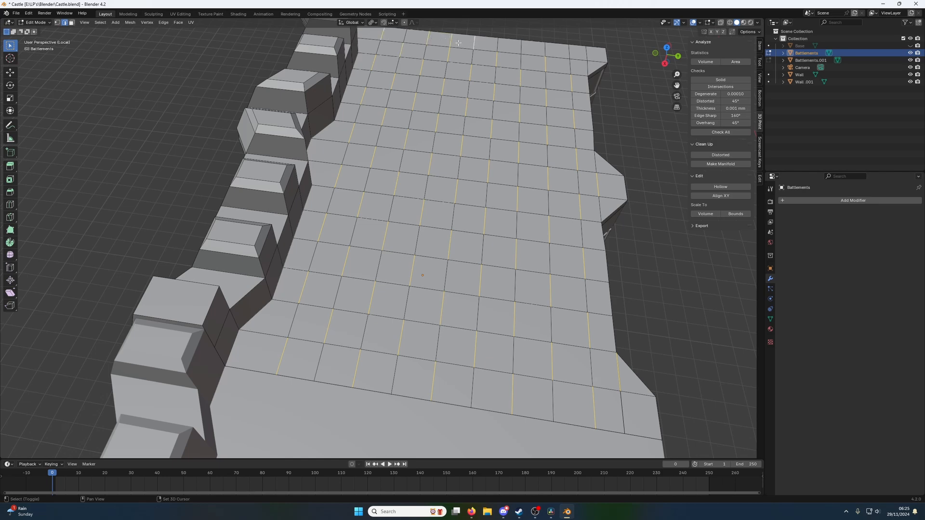
{"action": "left_click", "coordinate": [519, 49], "text": "shift"}
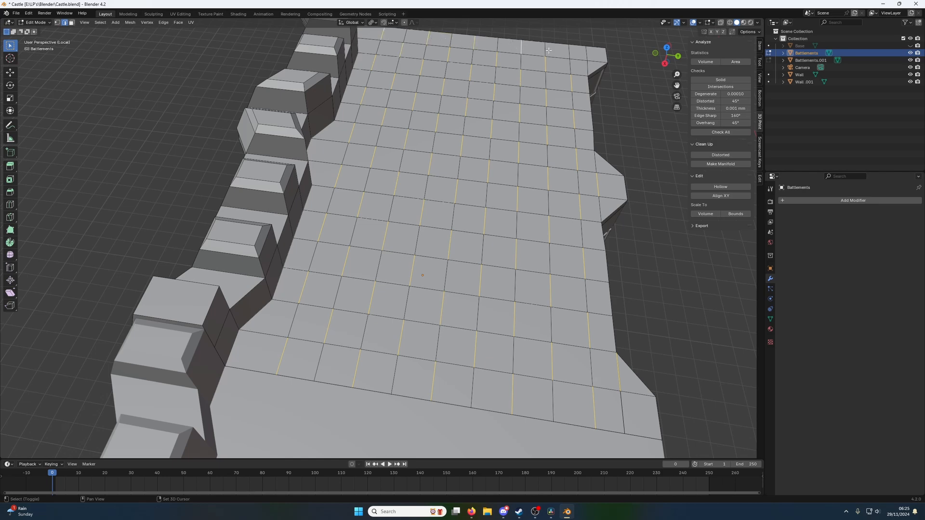
{"action": "left_click", "coordinate": [587, 66], "text": "shift"}
{"action": "key", "text": "ctrl+e"}
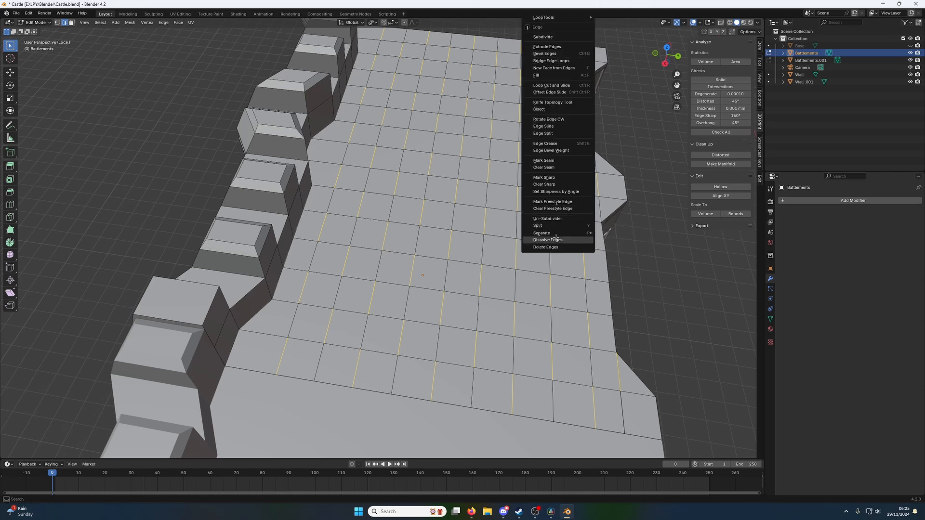
{"action": "left_click", "coordinate": [556, 240]}
Try to dissolve the leftover lengthwise edge at the angled inner corner of the floor projection beside the undivided floor section.
{"action": "middle_click_drag", "start_coordinate": [554, 237], "coordinate": [528, 224]}
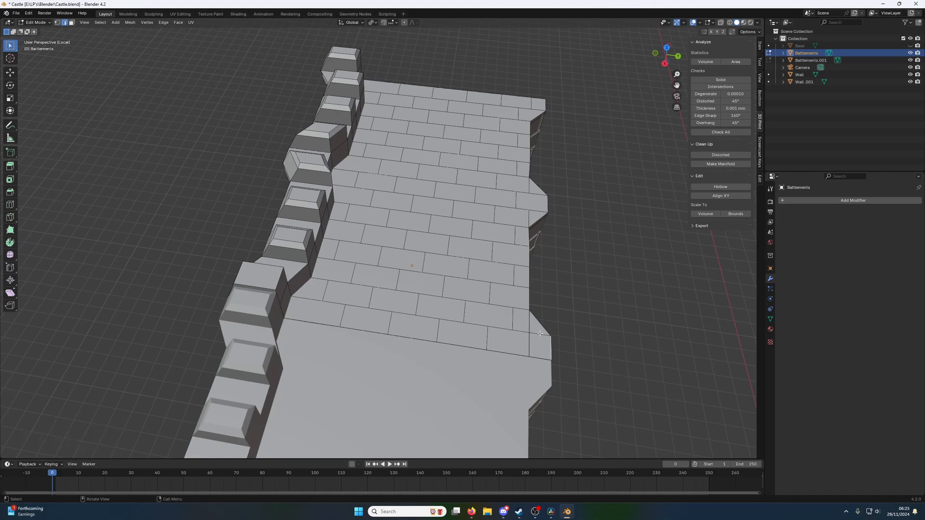
{"action": "left_click", "coordinate": [530, 322]}
{"action": "key", "text": "ctrl+e"}
{"action": "left_click", "coordinate": [530, 325]}
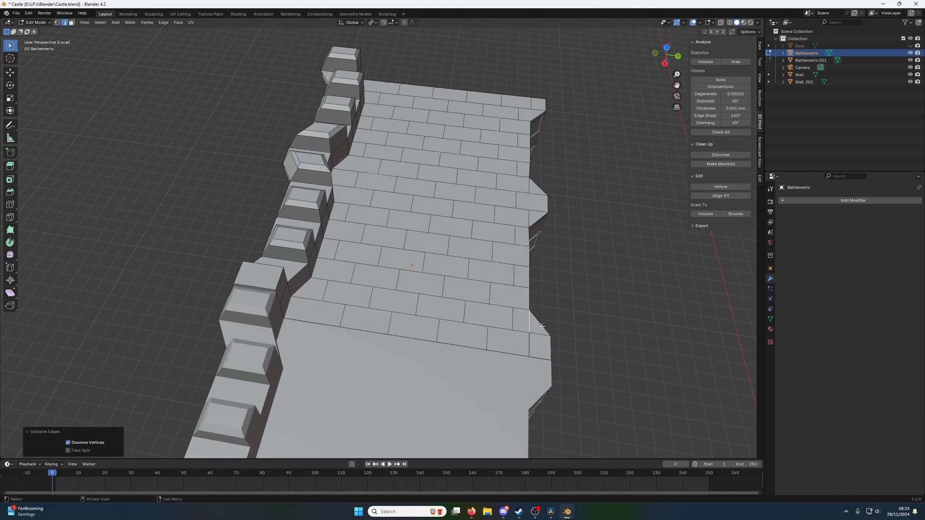
{"action": "middle_click_drag", "start_coordinate": [541, 326], "coordinate": [462, 274]}
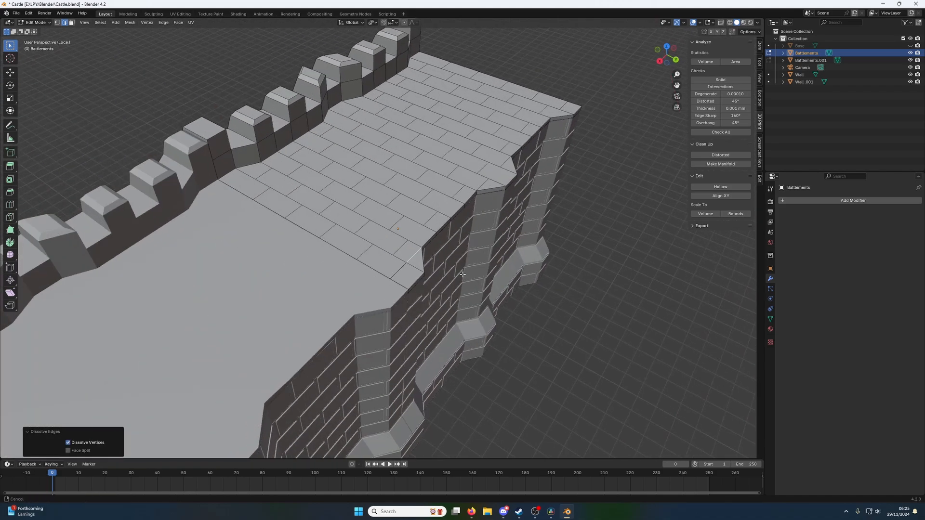
{"action": "scroll", "coordinate": [479, 291], "scroll_direction": "up", "scroll_amount": 6}
{"action": "scroll", "coordinate": [505, 298], "scroll_direction": "down", "scroll_amount": 3}
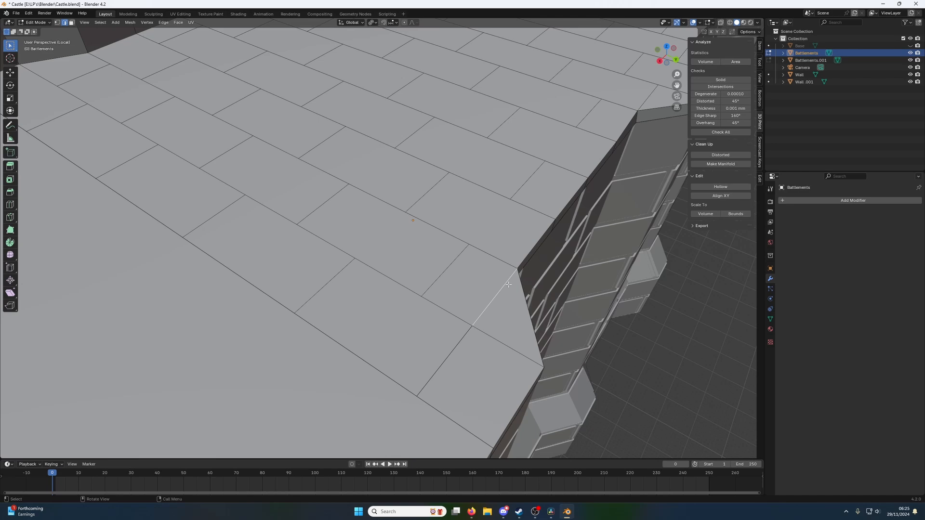
{"action": "key", "text": "x"}
{"action": "left_click", "coordinate": [506, 284]}
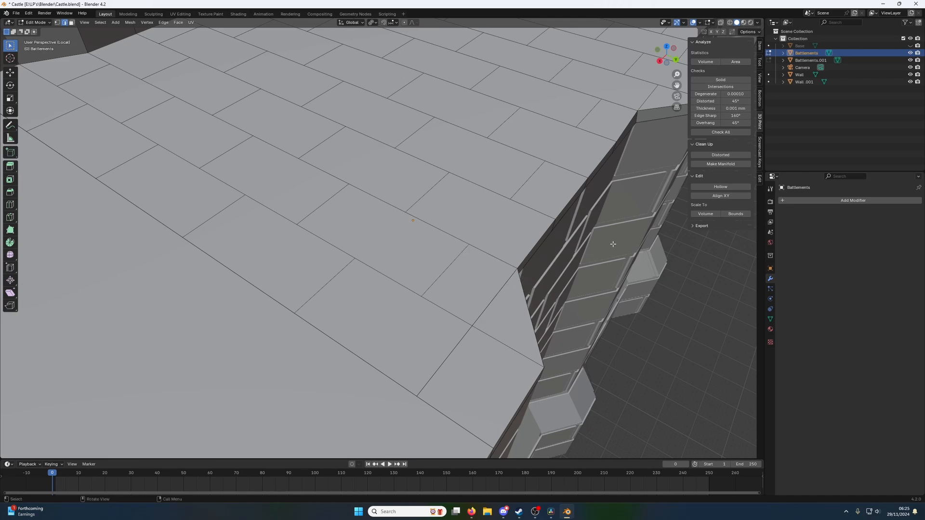
Merge all of the mesh's vertices by distance and dissolve the leftover lengthwise edge at the floor projection's angled inner corner.
{"action": "key", "text": "a"}
{"action": "key", "text": "m"}
{"action": "left_click", "coordinate": [525, 263]}
{"action": "left_click", "coordinate": [515, 270]}
{"action": "right_click", "coordinate": [505, 282]}
{"action": "left_click", "coordinate": [487, 284]}
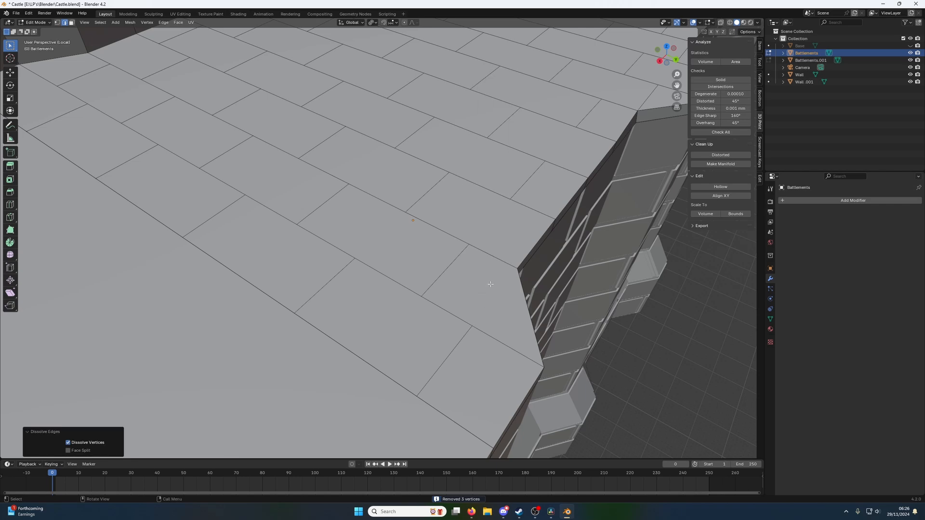
Select all the slab joint edges across the divided floor, including those reaching both end rows, and bevel them about 0.558 mm wide.
{"action": "scroll", "coordinate": [489, 283], "scroll_direction": "down", "scroll_amount": 5}
{"action": "middle_click_drag", "start_coordinate": [437, 196], "coordinate": [446, 321]}
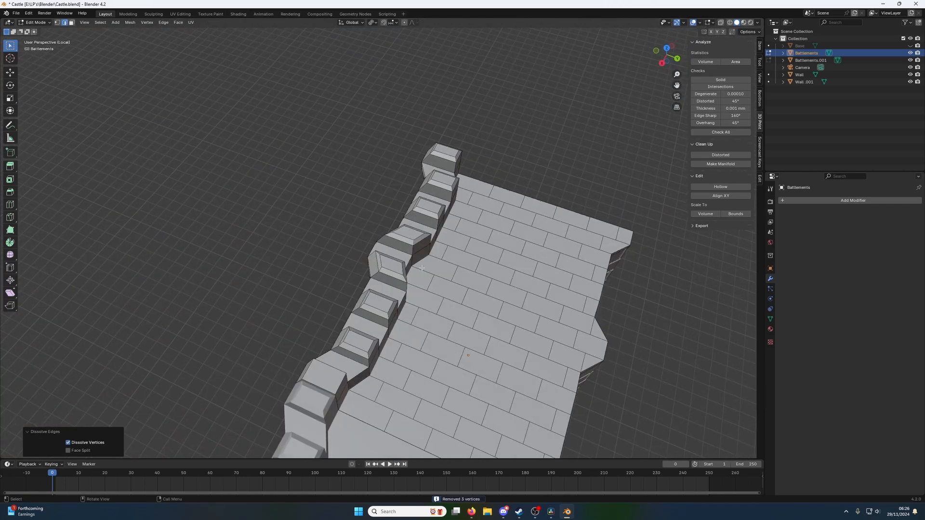
{"action": "key", "text": "c"}
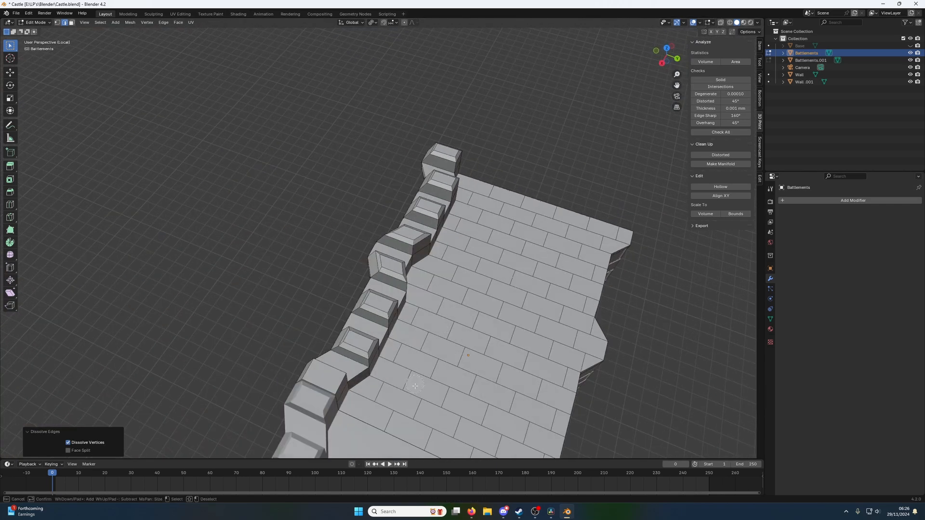
{"action": "mouse_move", "coordinate": [399, 384]}
{"action": "left_mouse_down"}
{"action": "mouse_move", "coordinate": [443, 294]}
{"action": "mouse_move", "coordinate": [424, 304]}
{"action": "mouse_move", "coordinate": [484, 202]}
{"action": "mouse_move", "coordinate": [479, 214]}
{"action": "mouse_move", "coordinate": [598, 236]}
{"action": "mouse_move", "coordinate": [501, 415]}
{"action": "mouse_move", "coordinate": [569, 207]}
{"action": "mouse_move", "coordinate": [518, 225]}
{"action": "left_mouse_up"}
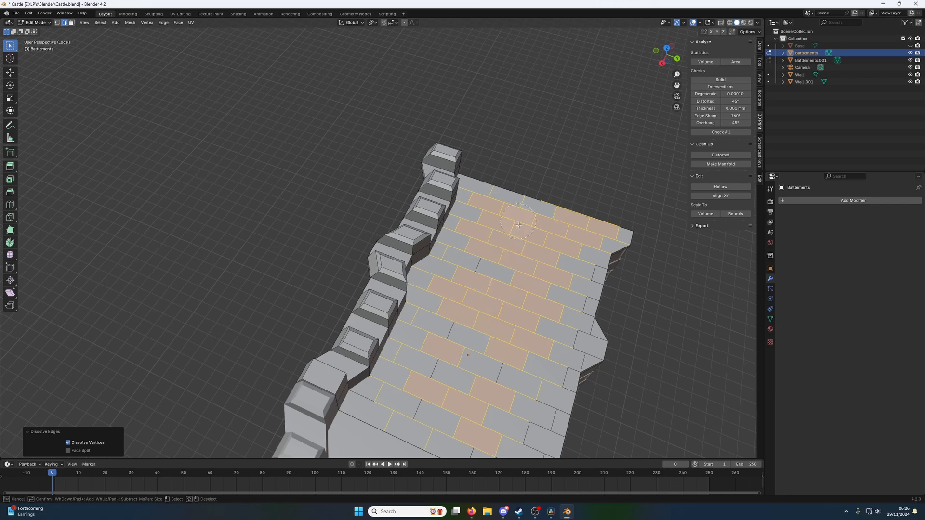
{"action": "key", "text": "Escape"}
{"action": "scroll", "coordinate": [504, 344], "scroll_direction": "down", "scroll_amount": 2}
{"action": "middle_click_drag", "start_coordinate": [505, 344], "coordinate": [429, 289], "text": "shift"}
{"action": "scroll", "coordinate": [430, 289], "scroll_direction": "up", "scroll_amount": 2}
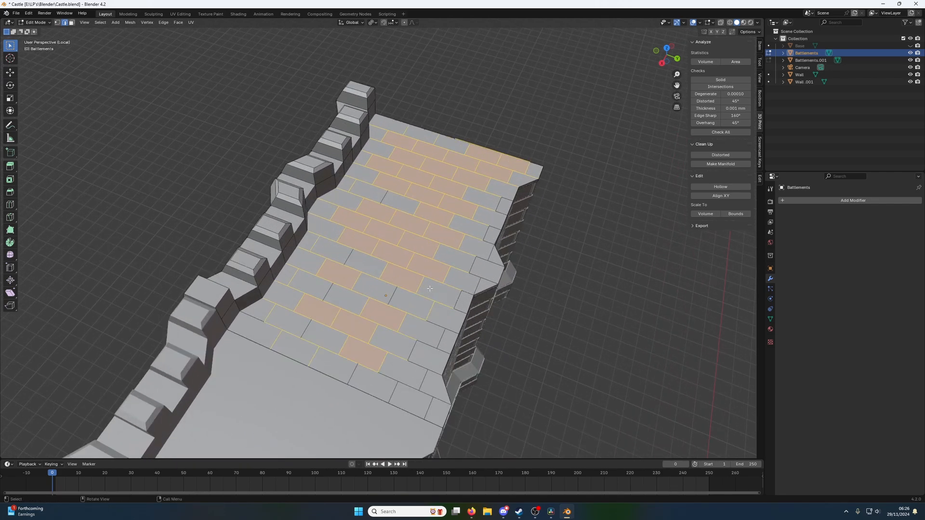
{"action": "key", "text": "v"}
{"action": "key", "text": "c"}
{"action": "mouse_move", "coordinate": [308, 333]}
{"action": "left_mouse_down"}
{"action": "mouse_move", "coordinate": [318, 318]}
{"action": "mouse_move", "coordinate": [390, 353]}
{"action": "mouse_move", "coordinate": [436, 407]}
{"action": "mouse_move", "coordinate": [348, 379]}
{"action": "mouse_move", "coordinate": [425, 342]}
{"action": "mouse_move", "coordinate": [447, 284]}
{"action": "mouse_move", "coordinate": [469, 262]}
{"action": "mouse_move", "coordinate": [484, 281]}
{"action": "mouse_move", "coordinate": [487, 260]}
{"action": "mouse_move", "coordinate": [470, 245]}
{"action": "mouse_move", "coordinate": [491, 227]}
{"action": "mouse_move", "coordinate": [494, 161]}
{"action": "left_mouse_up"}
{"action": "right_click", "coordinate": [494, 160]}
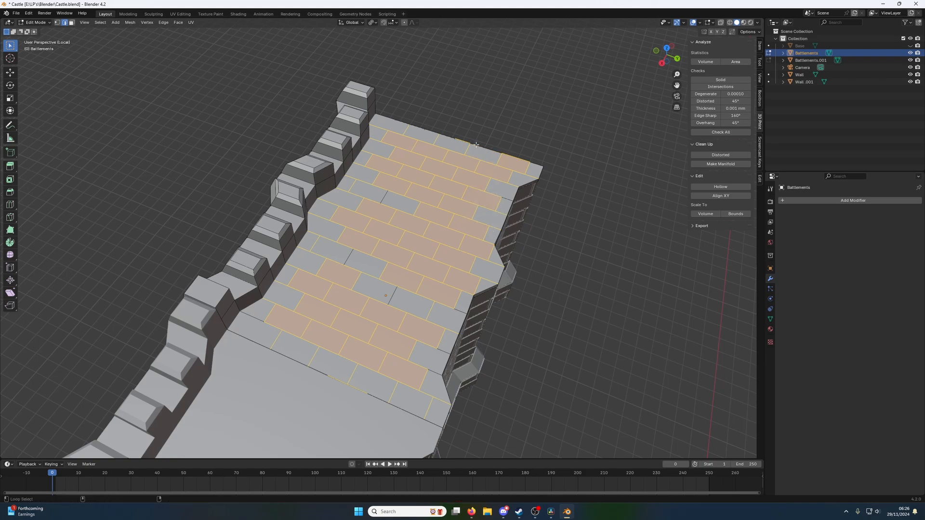
{"action": "middle_click_drag", "start_coordinate": [503, 159], "coordinate": [271, 82]}
{"action": "left_click", "coordinate": [270, 98], "text": "shift"}
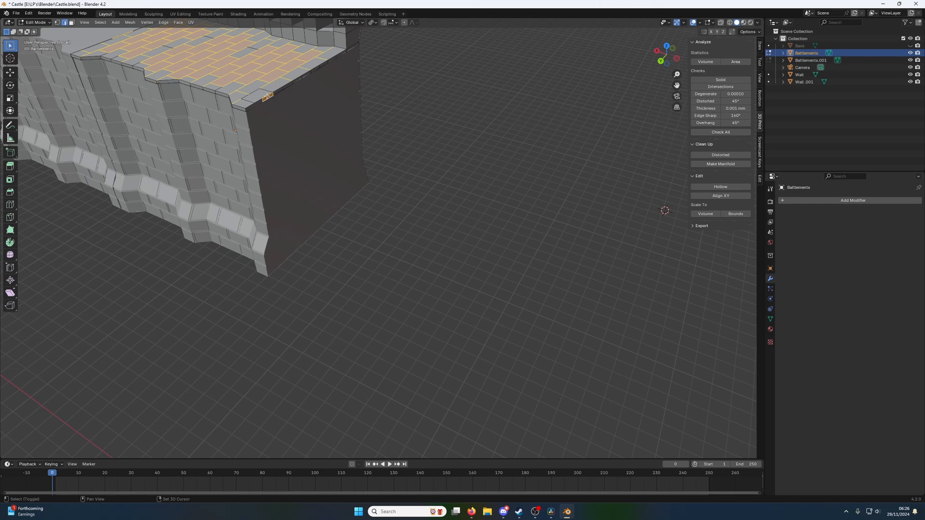
{"action": "left_click", "coordinate": [270, 90], "text": "shift"}
{"action": "middle_click_drag", "start_coordinate": [287, 88], "coordinate": [311, 219]}
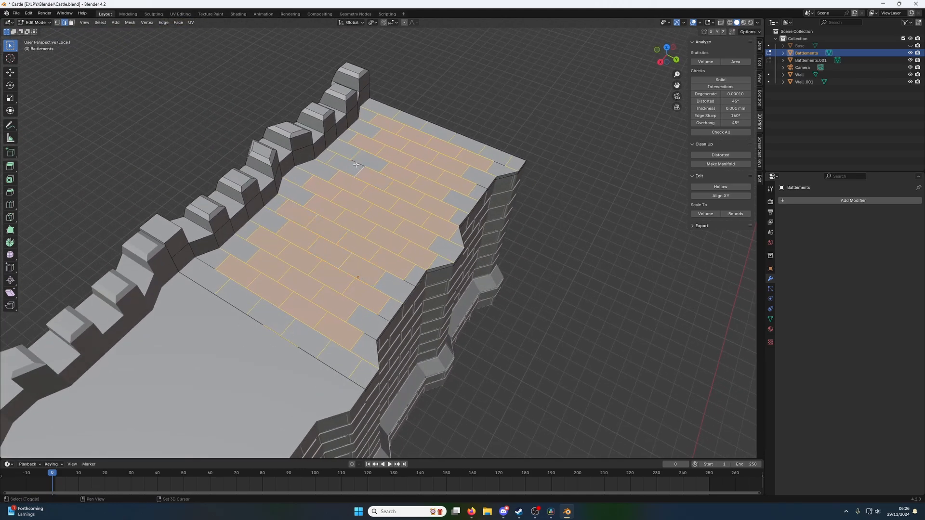
{"action": "middle_click_drag", "start_coordinate": [361, 174], "coordinate": [472, 360]}
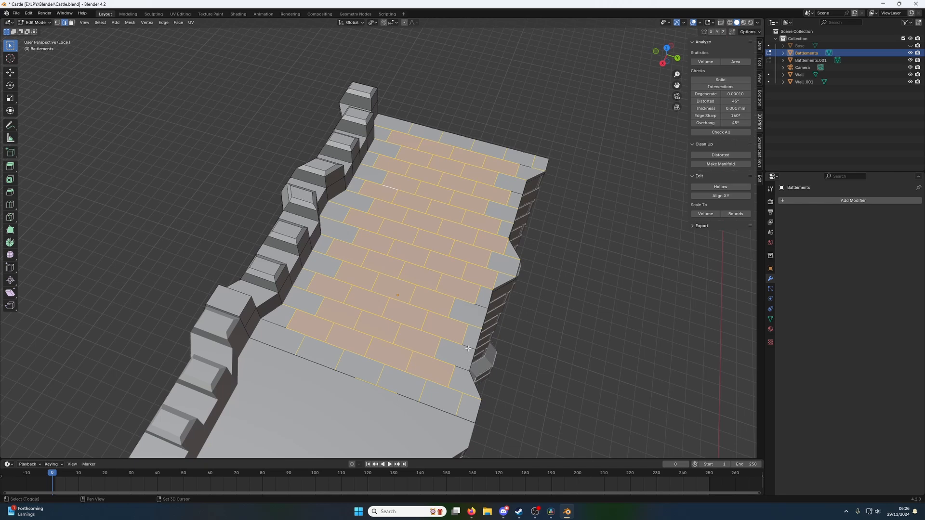
{"action": "left_click", "coordinate": [453, 370], "text": "shift"}
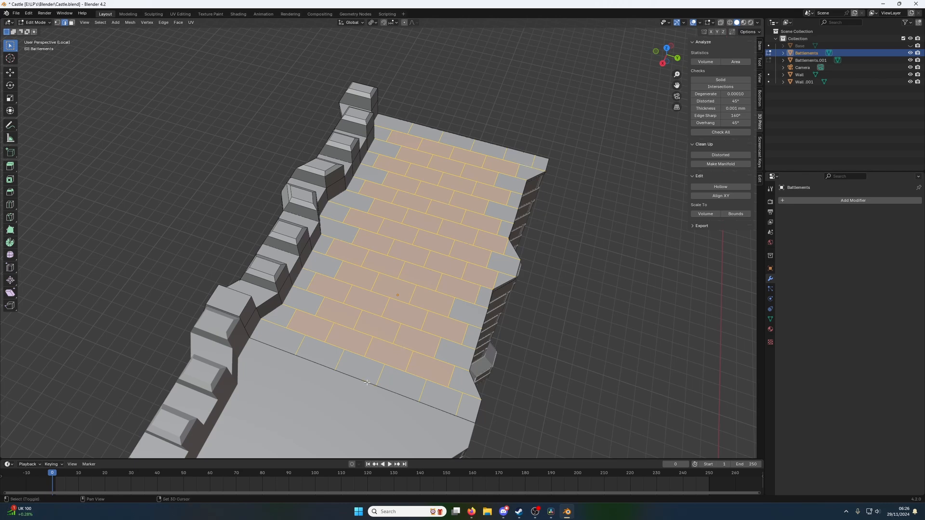
{"action": "key", "text": "ctrl+b"}
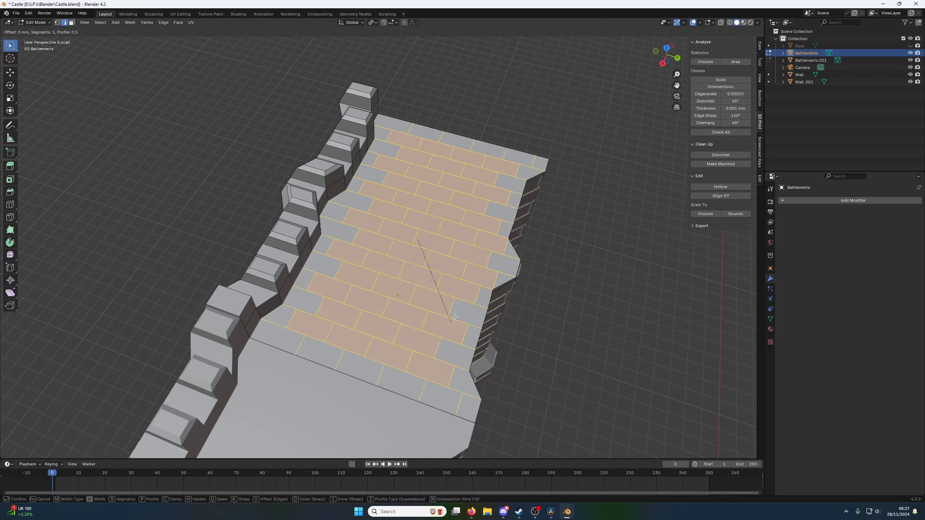
{"action": "right_click", "coordinate": [534, 287]}
{"action": "key", "text": "ctrl+b"}
{"action": "left_click", "coordinate": [482, 293]}
Extrude the bevelled joint strips in place, deselect the slab faces, and move the strips about 1.37 mm, mainly down and along X.
{"action": "key", "text": "e"}
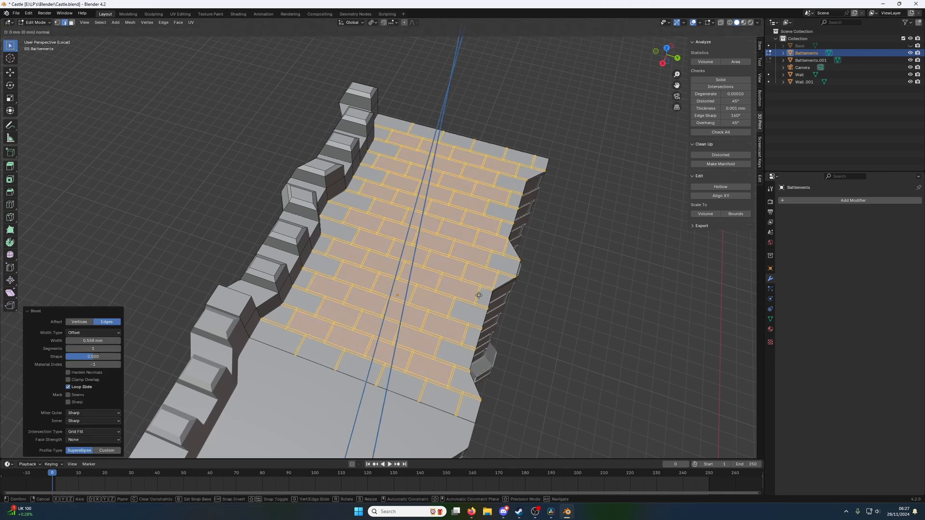
{"action": "right_click", "coordinate": [478, 295]}
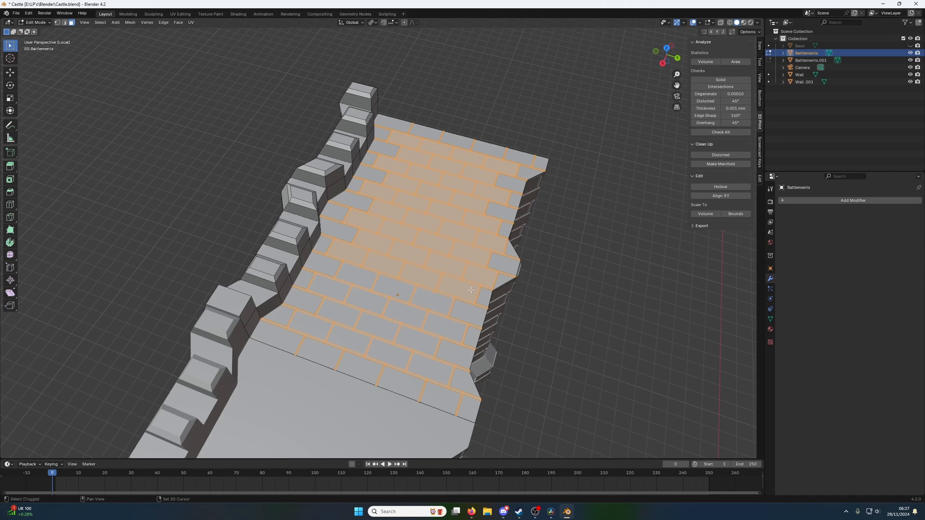
{"action": "left_click", "coordinate": [391, 265], "text": "shift"}
{"action": "left_click", "coordinate": [385, 264], "text": "shift"}
{"action": "left_click", "coordinate": [489, 206], "text": "shift"}
{"action": "left_click", "coordinate": [489, 206], "text": "shift"}
{"action": "left_click", "coordinate": [478, 198], "text": "shift"}
{"action": "middle_click_drag", "start_coordinate": [418, 140], "coordinate": [479, 189]}
{"action": "key", "text": "g"}
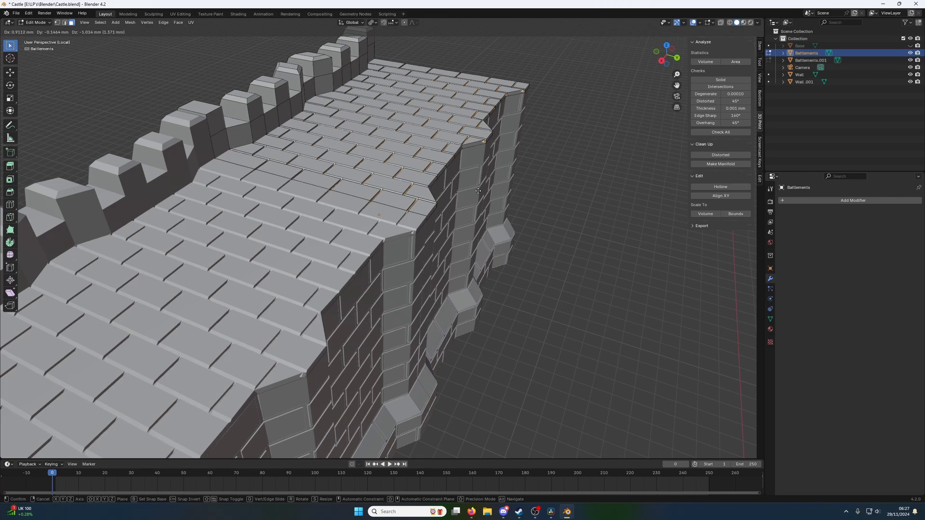
{"action": "left_click", "coordinate": [478, 191]}
Replace the joint strips' slanted offset with a straight downward move of about 0.92 mm along Z, recessing the slab joints.
{"action": "middle_click_drag", "start_coordinate": [478, 191], "coordinate": [398, 221]}
{"action": "key", "text": "Tab"}
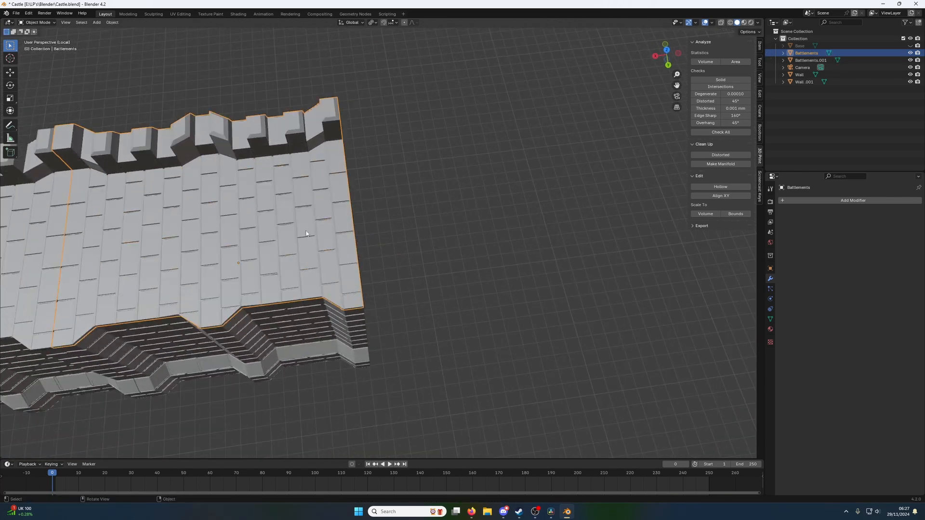
{"action": "middle_click_drag", "start_coordinate": [306, 233], "coordinate": [460, 242]}
{"action": "left_click", "coordinate": [498, 223]}
{"action": "scroll", "coordinate": [477, 237], "scroll_direction": "up", "scroll_amount": 5}
{"action": "left_click", "coordinate": [459, 243]}
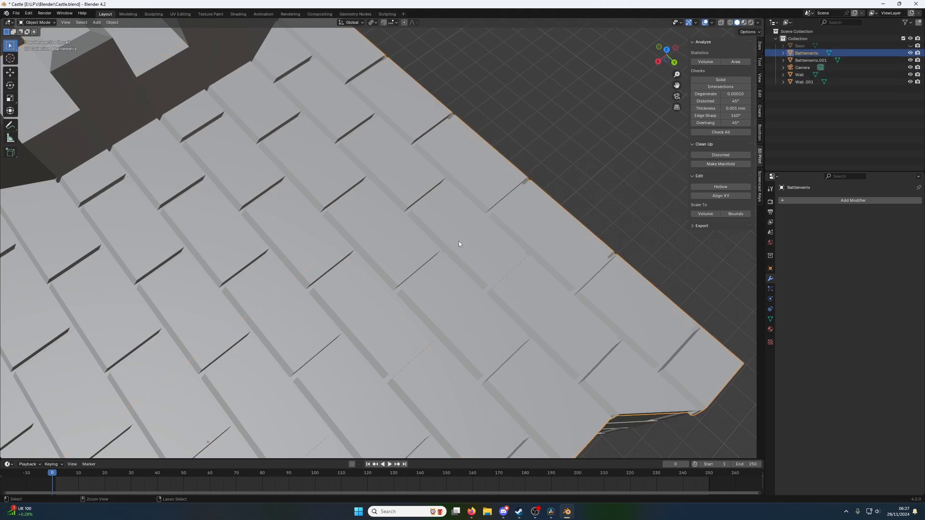
{"action": "key", "text": "Tab"}
{"action": "key", "text": "g"}
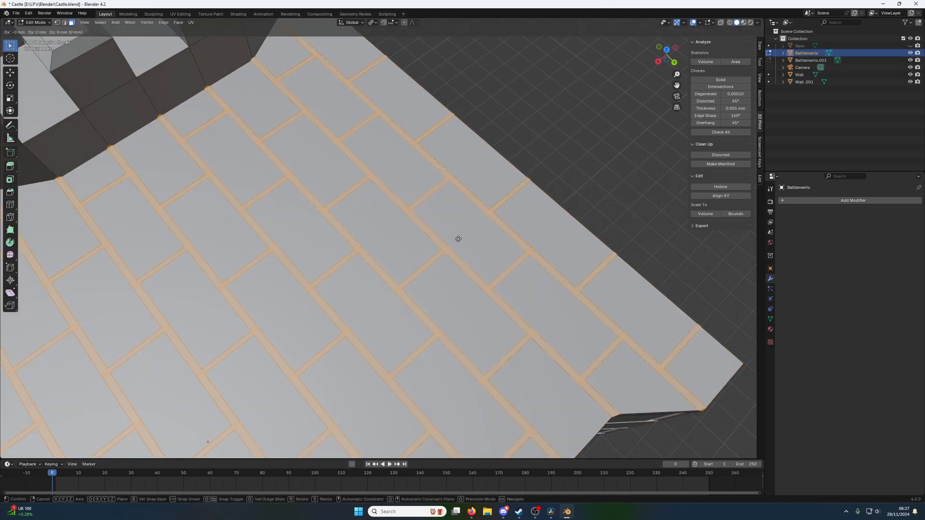
{"action": "key", "text": "z"}
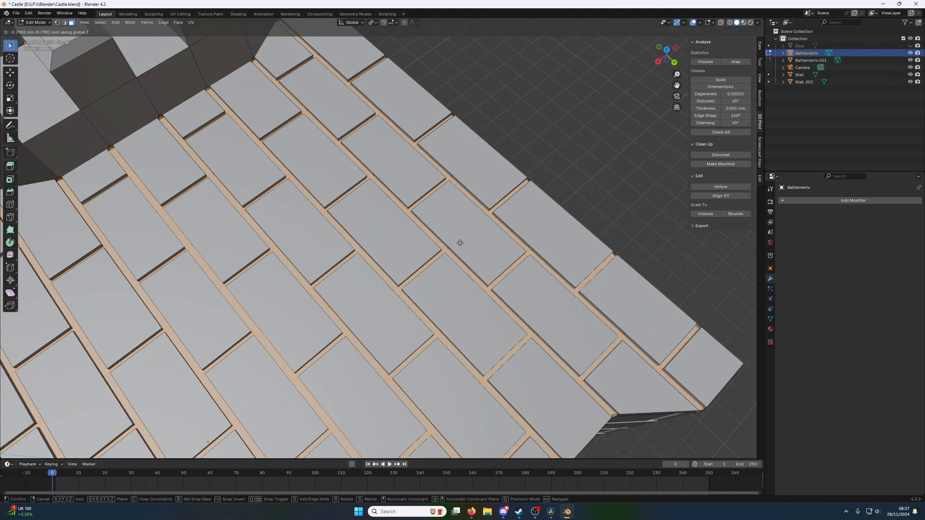
{"action": "left_click", "coordinate": [460, 243]}
{"action": "scroll", "coordinate": [458, 243], "scroll_direction": "down", "scroll_amount": 5}
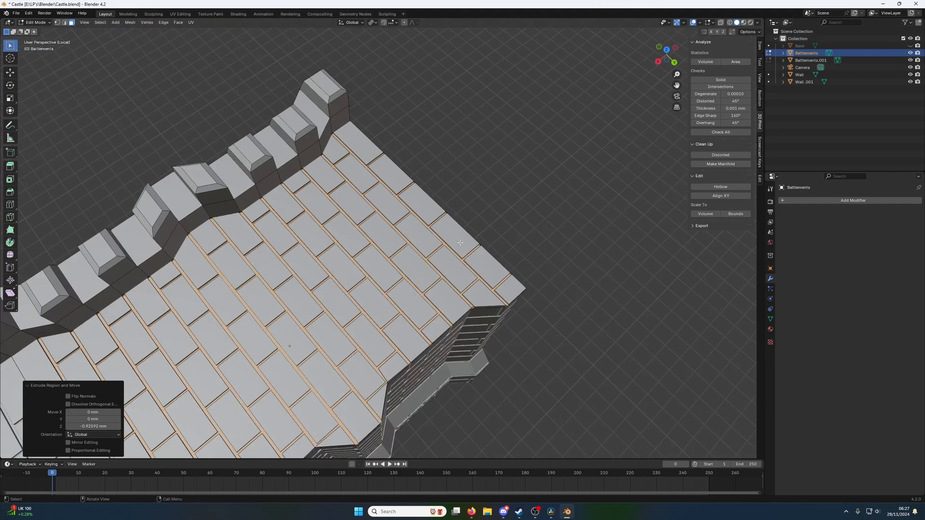
Inspect the recessed slab joints across the walkway floor and along its edges from several sides.
{"action": "key", "text": "Tab"}
{"action": "middle_click_drag", "start_coordinate": [458, 244], "coordinate": [383, 195]}
{"action": "middle_click_drag", "start_coordinate": [322, 152], "coordinate": [504, 316], "text": "shift"}
{"action": "scroll", "coordinate": [395, 259], "scroll_direction": "up", "scroll_amount": 3}
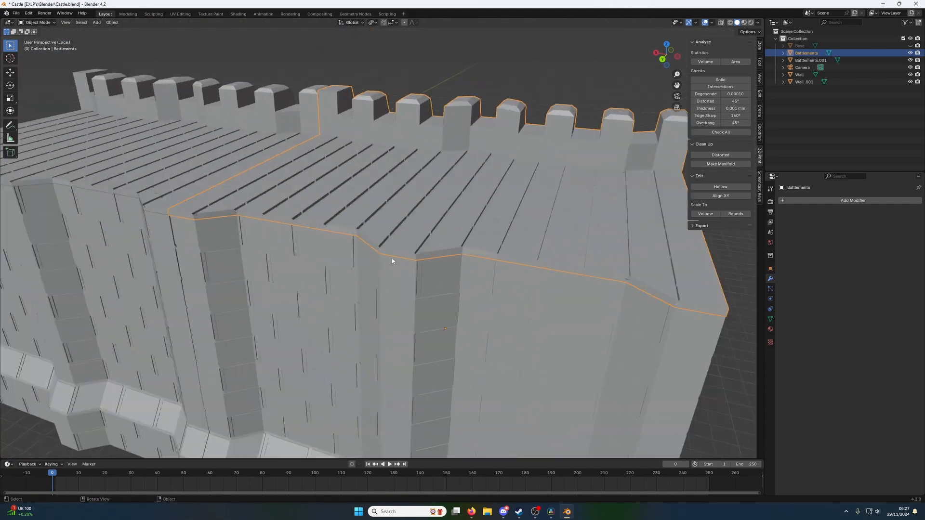
{"action": "left_click_drag", "start_coordinate": [380, 228], "coordinate": [378, 226]}
{"action": "middle_click_drag", "start_coordinate": [379, 225], "coordinate": [320, 251]}
{"action": "scroll", "coordinate": [324, 250], "scroll_direction": "up", "scroll_amount": 2}
{"action": "left_click", "coordinate": [511, 201]}
{"action": "scroll", "coordinate": [490, 222], "scroll_direction": "down", "scroll_amount": 3}
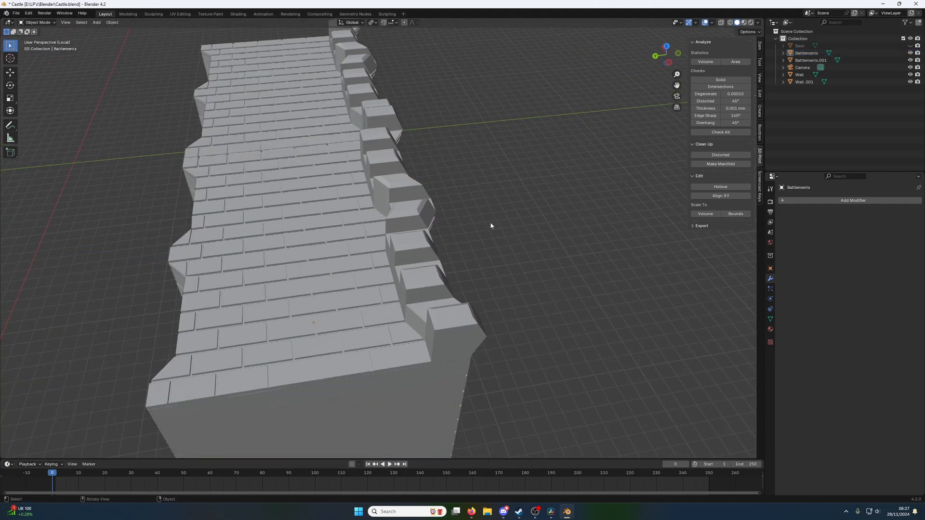
{"action": "middle_click_drag", "start_coordinate": [489, 221], "coordinate": [482, 202]}
Run the Make Manifold cleanup on the detailed battlements section and on the wall section beneath it.
{"action": "left_click", "coordinate": [481, 203]}
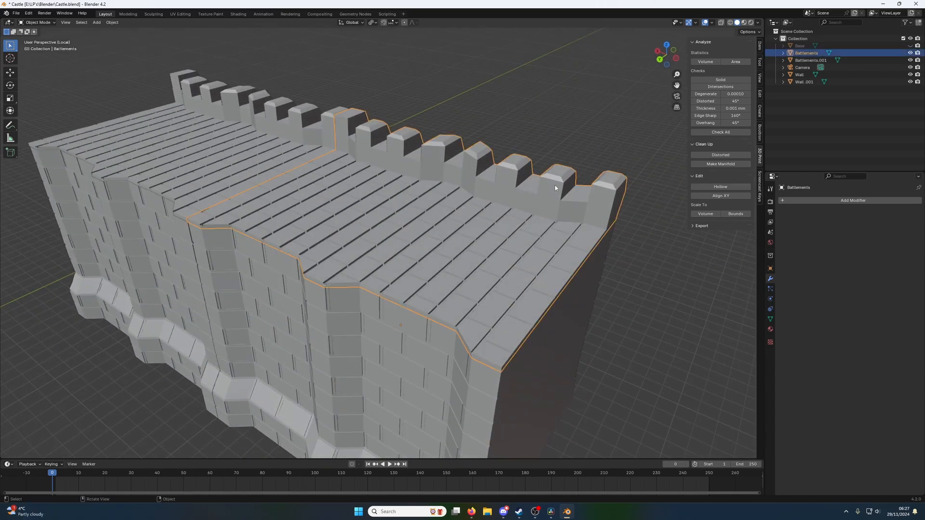
{"action": "left_click", "coordinate": [714, 164]}
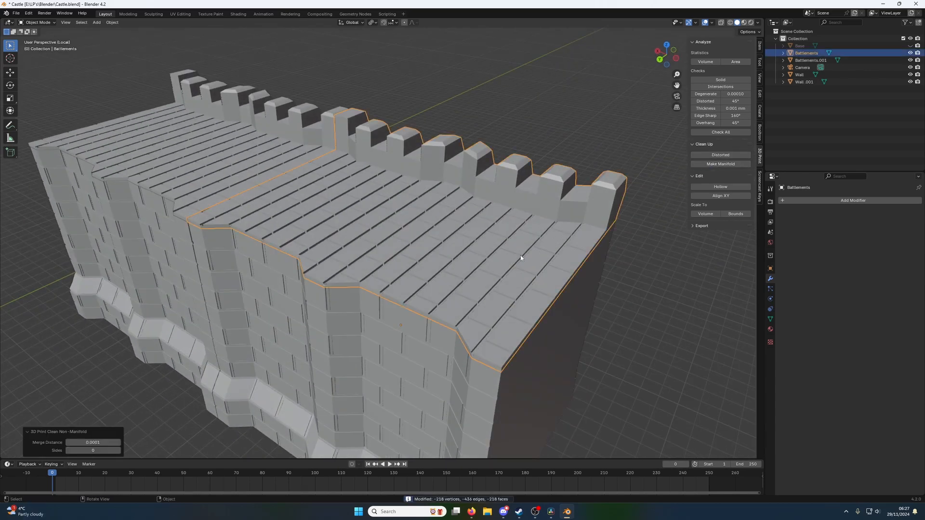
{"action": "middle_click_drag", "start_coordinate": [498, 261], "coordinate": [330, 226]}
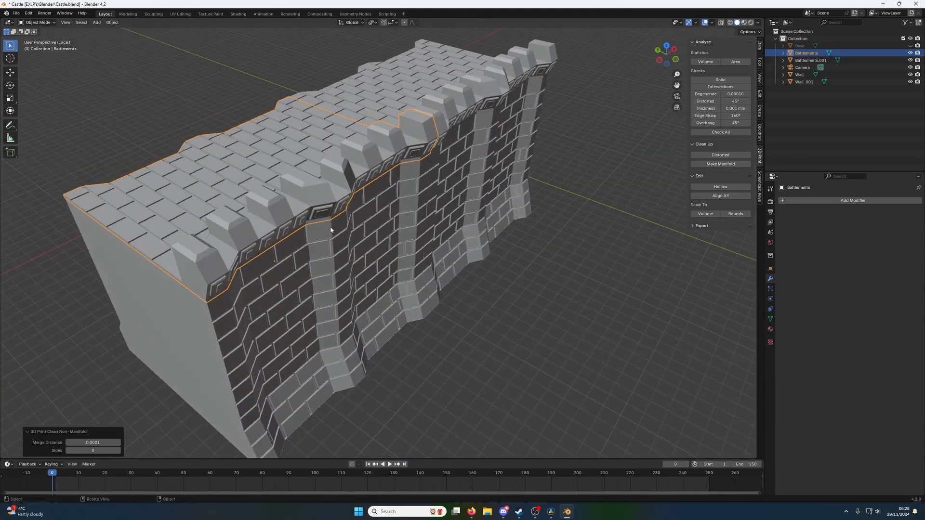
{"action": "scroll", "coordinate": [309, 190], "scroll_direction": "up", "scroll_amount": 5}
{"action": "middle_click_drag", "start_coordinate": [309, 190], "coordinate": [363, 226]}
{"action": "scroll", "coordinate": [362, 226], "scroll_direction": "down", "scroll_amount": 6}
{"action": "scroll", "coordinate": [363, 227], "scroll_direction": "down", "scroll_amount": 2}
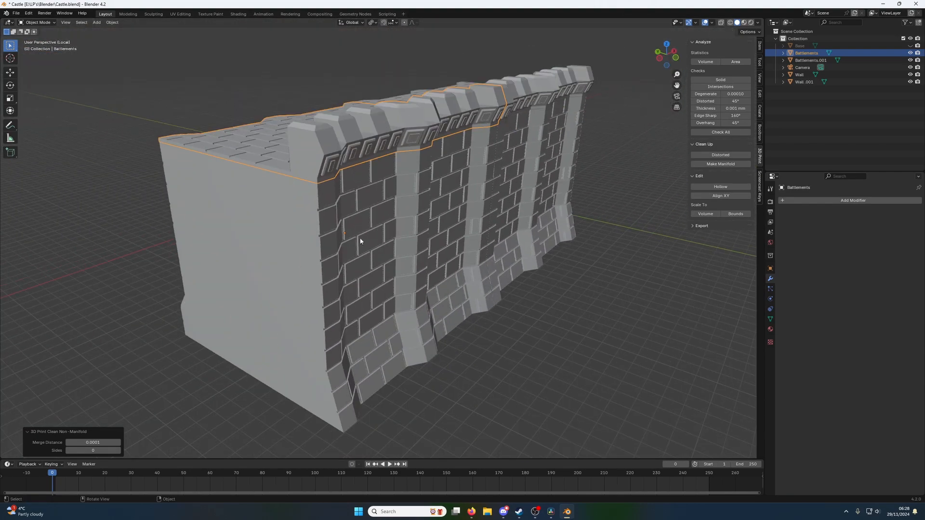
{"action": "left_click", "coordinate": [360, 238]}
{"action": "left_click", "coordinate": [730, 165]}
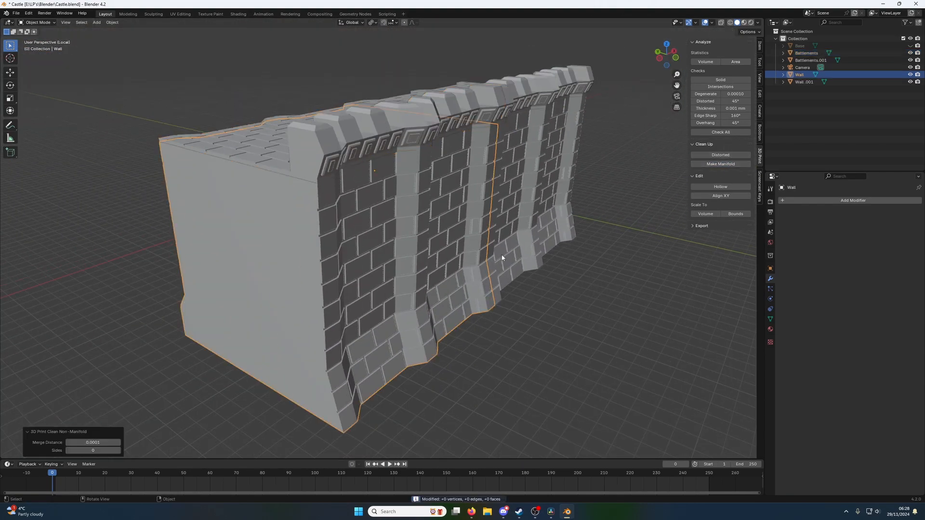
Move one long inner side face of the hollow wall section outward by just under 5 mm along negative Y to thin that side.
{"action": "middle_click_drag", "start_coordinate": [502, 260], "coordinate": [379, 311]}
{"action": "middle_click_drag", "start_coordinate": [431, 246], "coordinate": [458, 238]}
{"action": "key", "text": "Tab"}
{"action": "key", "text": "alt+a"}
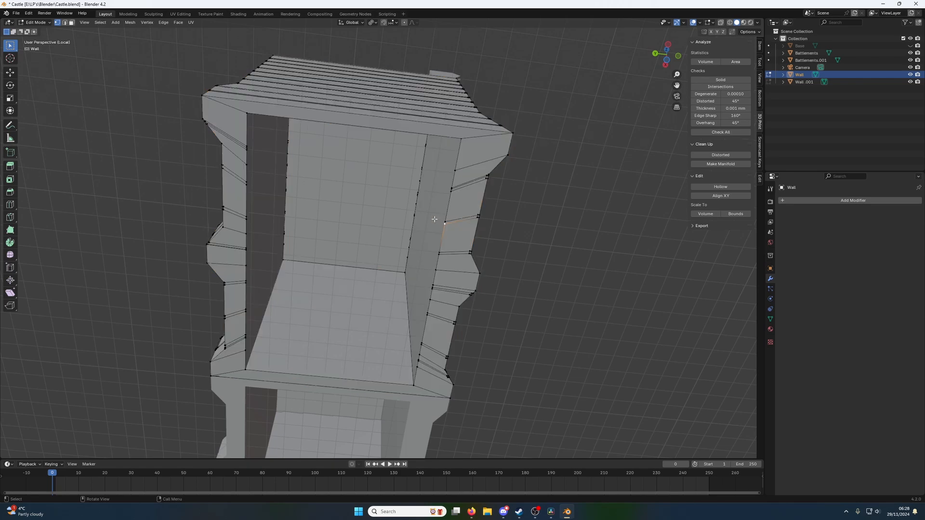
{"action": "key", "text": "3"}
{"action": "left_click", "coordinate": [426, 220]}
{"action": "key", "text": "g"}
{"action": "key", "text": "y"}
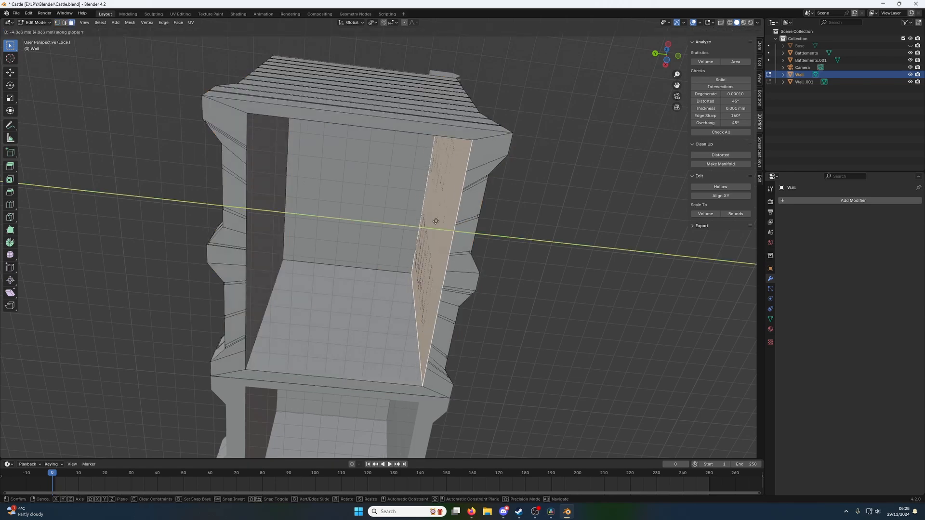
{"action": "left_click", "coordinate": [433, 221]}
Move the opposite inner side face of the hollow wall outward about 3 mm along Y and finish editing the mesh.
{"action": "left_click", "coordinate": [263, 218]}
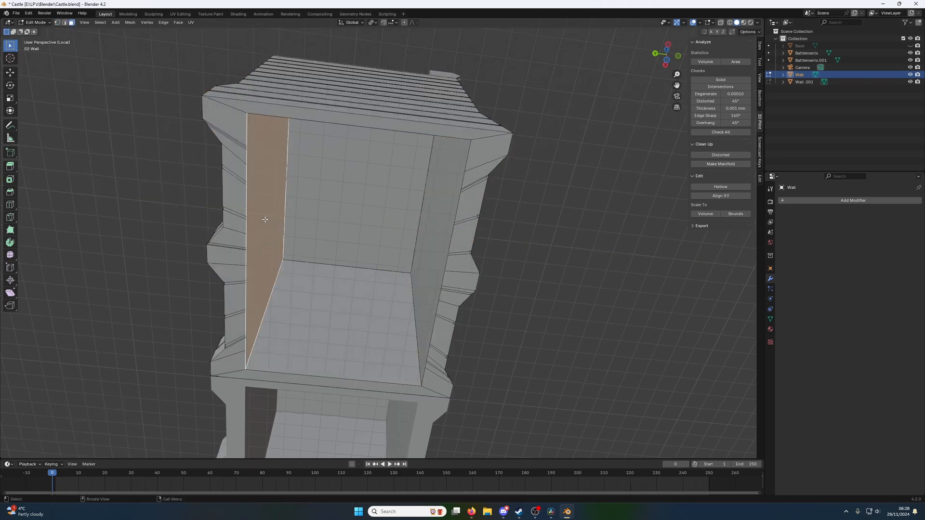
{"action": "key", "text": "g"}
{"action": "key", "text": "y"}
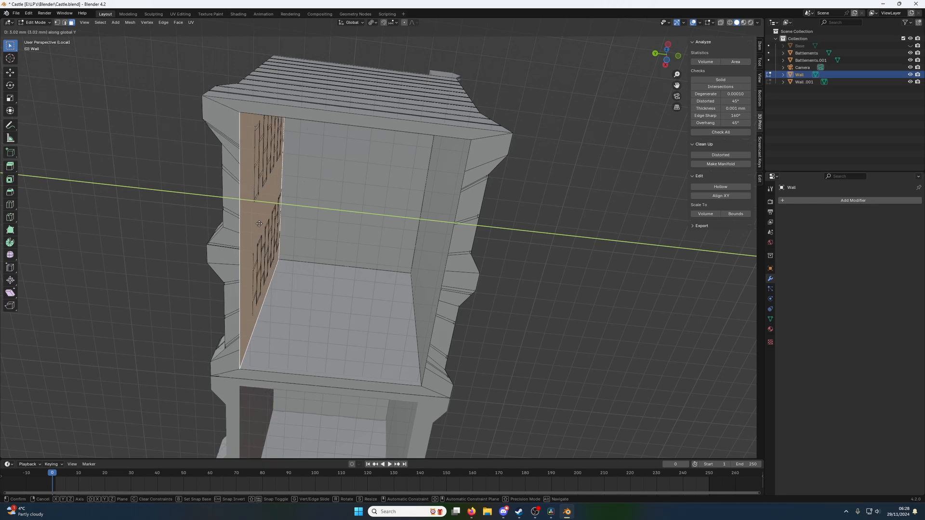
{"action": "left_click", "coordinate": [257, 221]}
{"action": "scroll", "coordinate": [427, 197], "scroll_direction": "down", "scroll_amount": 5}
{"action": "key", "text": "Tab"}
Inspect the wall's outer brickwork for defects, focusing on the pinched vertical joint between two bricks.
{"action": "middle_click_drag", "start_coordinate": [427, 197], "coordinate": [522, 226]}
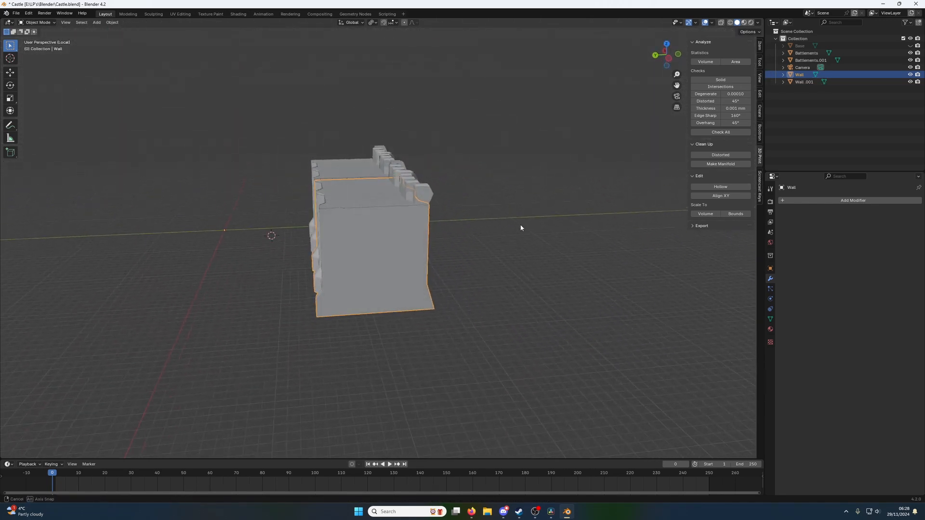
{"action": "scroll", "coordinate": [402, 213], "scroll_direction": "up", "scroll_amount": 5}
{"action": "left_click", "coordinate": [337, 145]}
{"action": "middle_click_drag", "start_coordinate": [337, 145], "coordinate": [408, 225]}
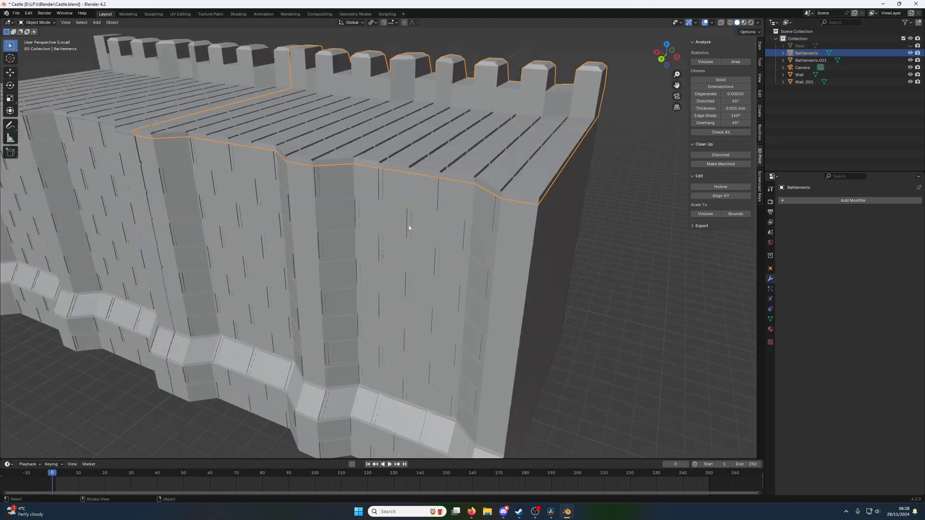
{"action": "left_click", "coordinate": [512, 274]}
{"action": "middle_click_drag", "start_coordinate": [512, 274], "coordinate": [417, 221]}
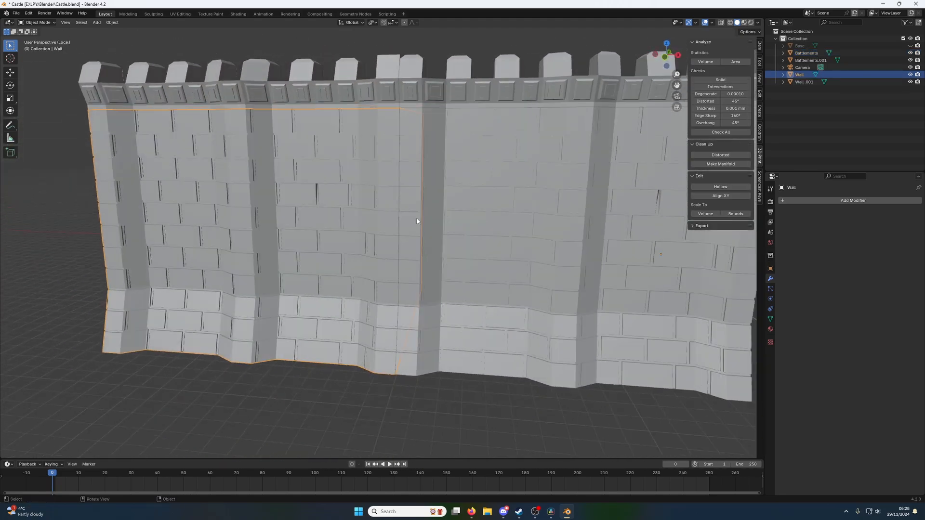
{"action": "scroll", "coordinate": [361, 202], "scroll_direction": "up", "scroll_amount": 3}
{"action": "middle_click_drag", "start_coordinate": [310, 189], "coordinate": [287, 149]}
{"action": "key", "text": "Tab"}
{"action": "scroll", "coordinate": [289, 145], "scroll_direction": "up", "scroll_amount": 2}
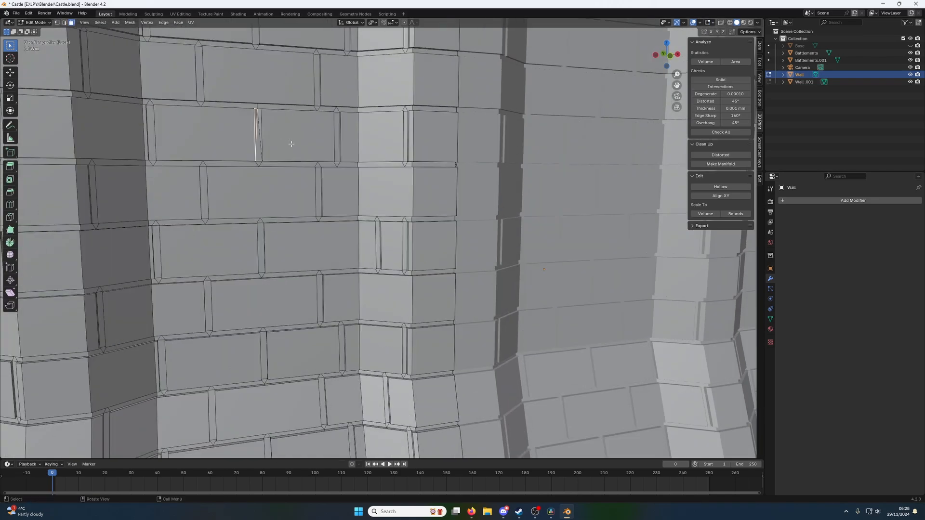
{"action": "key", "text": "KP_Decimal"}
{"action": "middle_click_drag", "start_coordinate": [479, 144], "coordinate": [395, 105]}
{"action": "scroll", "coordinate": [396, 93], "scroll_direction": "down", "scroll_amount": 2}
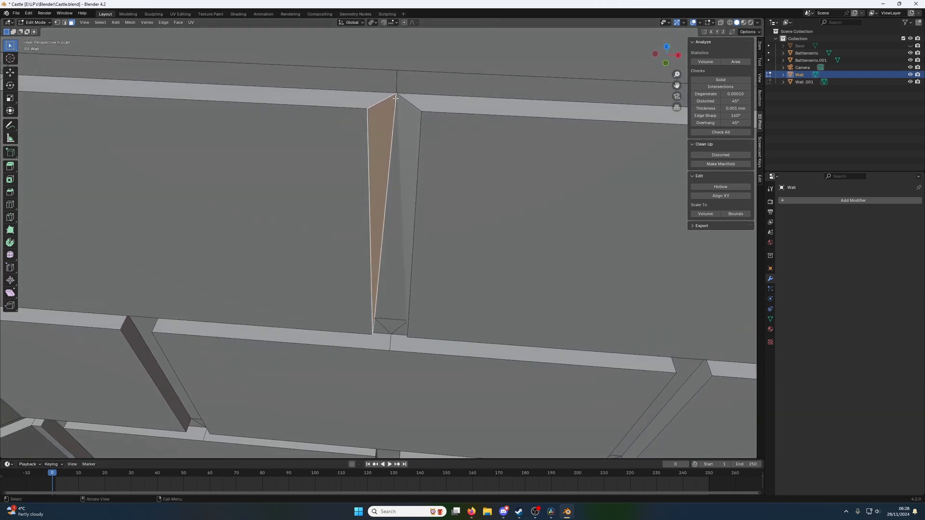
Try to rip the pinched joint's shared upper vertex apart to widen the groove.
{"action": "left_click", "coordinate": [397, 93]}
{"action": "left_click", "coordinate": [409, 117]}
{"action": "key", "text": "1"}
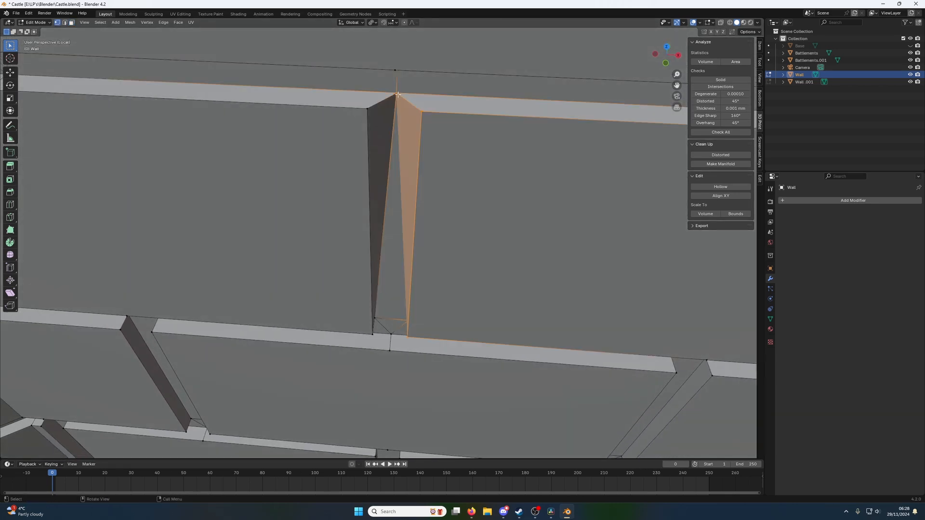
{"action": "left_click", "coordinate": [397, 94]}
{"action": "key", "text": "g"}
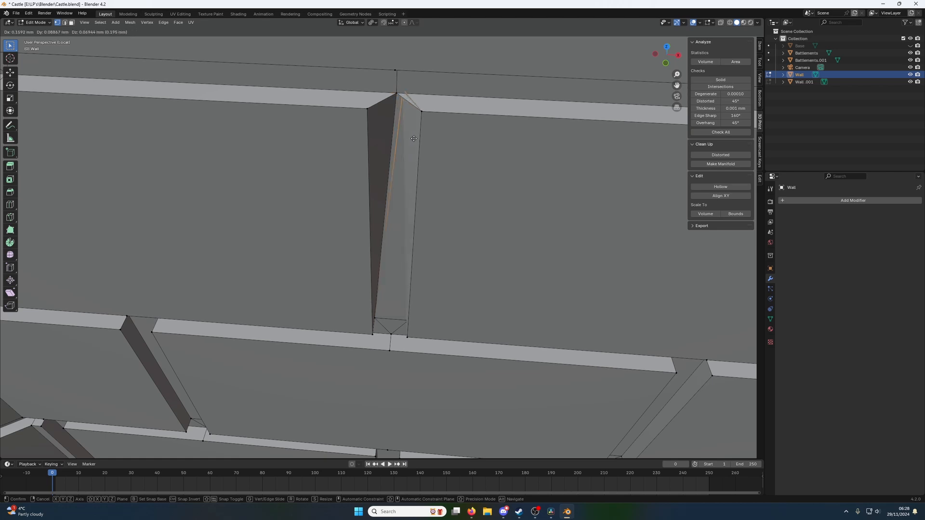
{"action": "right_click", "coordinate": [400, 177]}
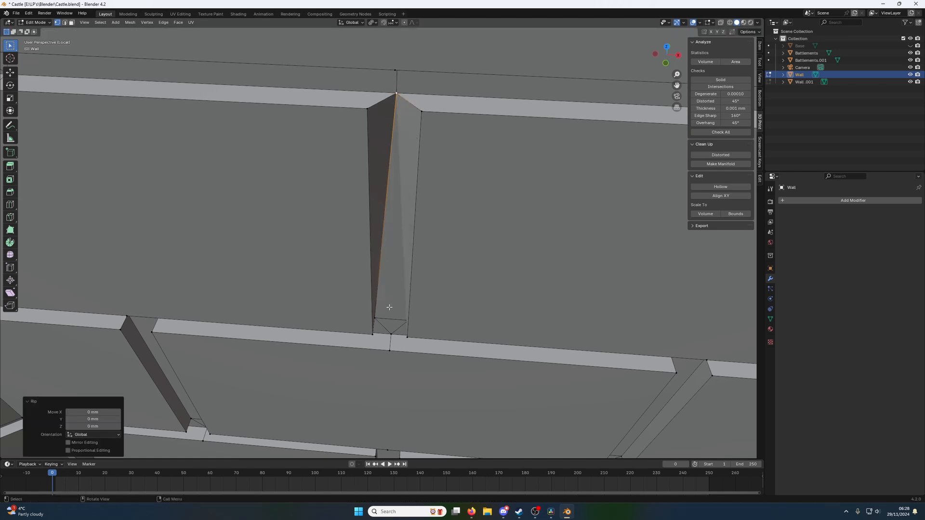
{"action": "key", "text": "ctrl+z"}
{"action": "key", "text": "ctrl+z"}
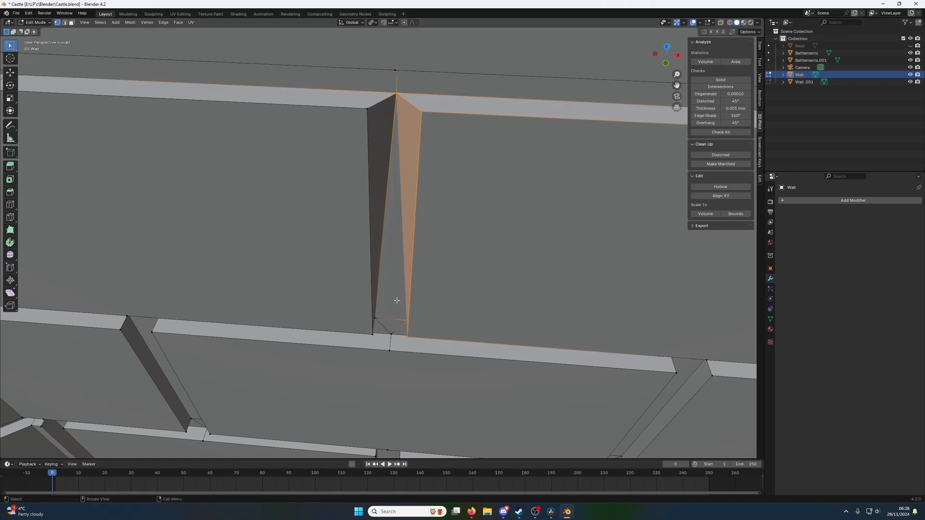
Rip the pinched joint's upper vertex about 0.29 mm toward one brick and move the remaining vertex about 0.608 mm along X toward the other.
{"action": "key", "text": "alt+a"}
{"action": "left_click", "coordinate": [391, 96]}
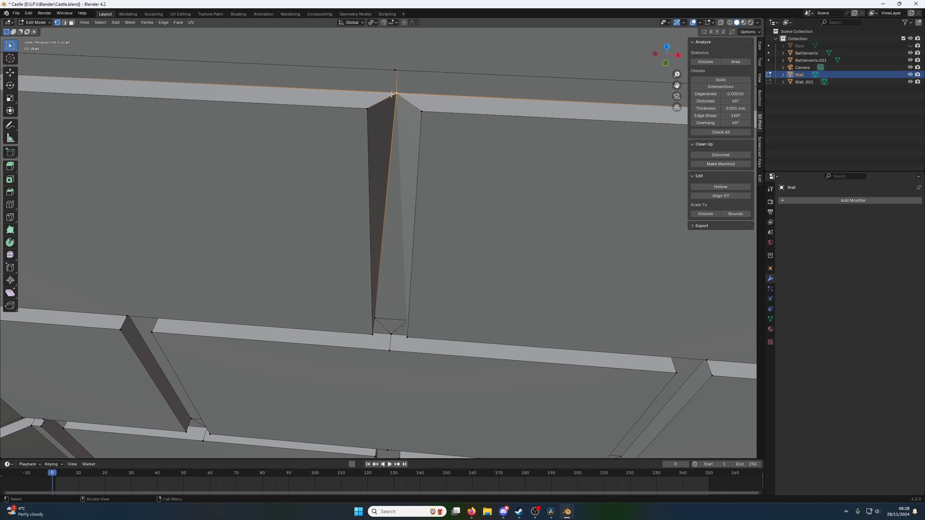
{"action": "key", "text": "g"}
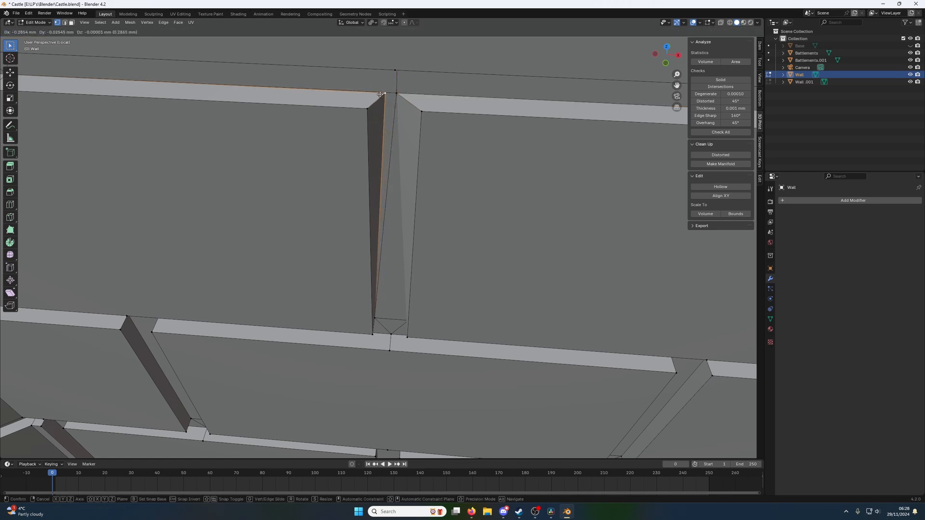
{"action": "left_click", "coordinate": [380, 94]}
{"action": "left_click", "coordinate": [399, 95]}
{"action": "key", "text": "g"}
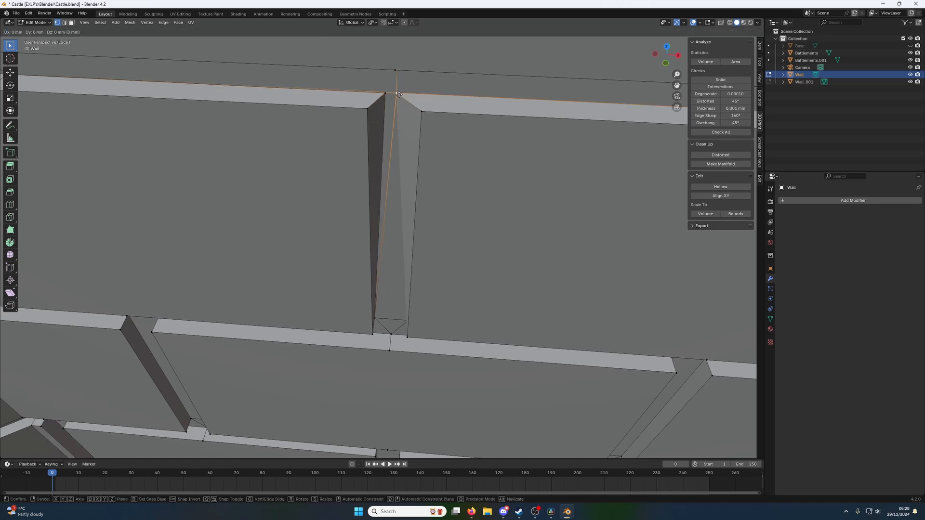
{"action": "key", "text": "x"}
{"action": "left_click", "coordinate": [422, 95]}
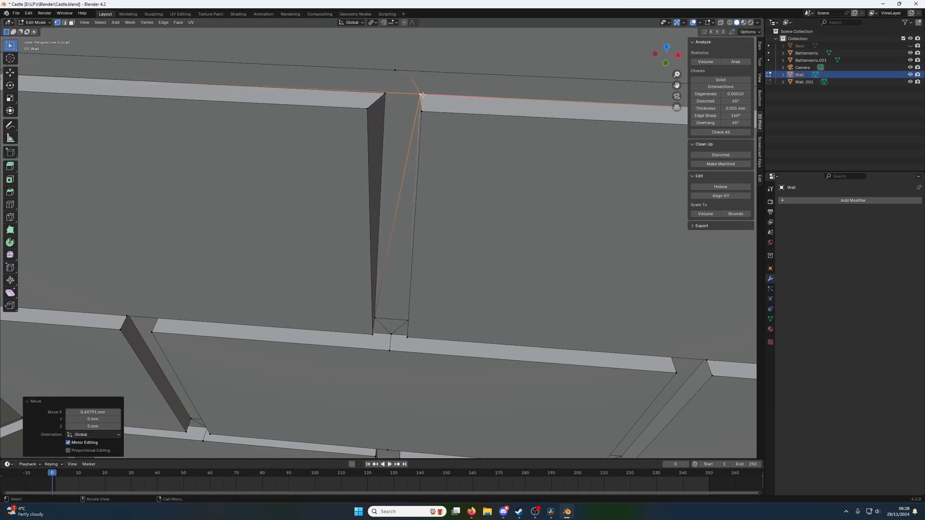
Try a knife cut from the ripped vertex to the edge above the joint, and run Make Manifold on the wall.
{"action": "left_click", "coordinate": [394, 71]}
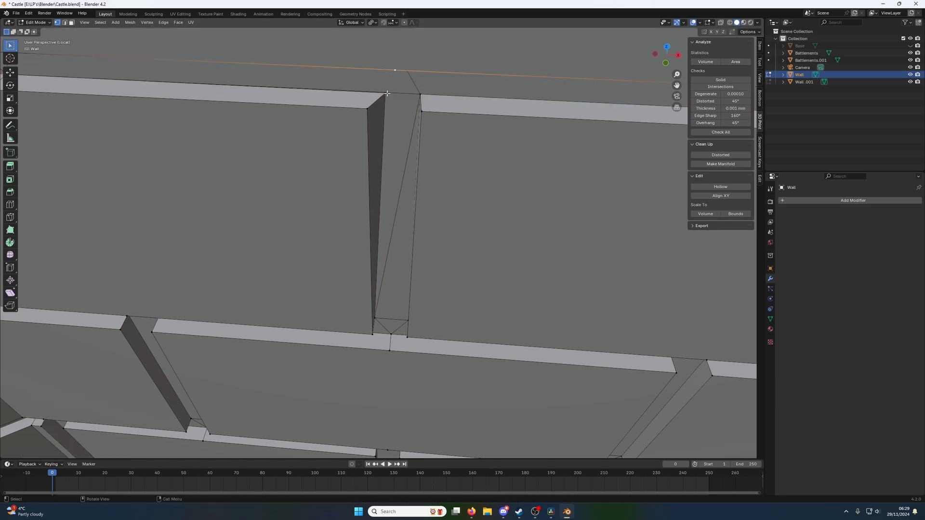
{"action": "key", "text": "k"}
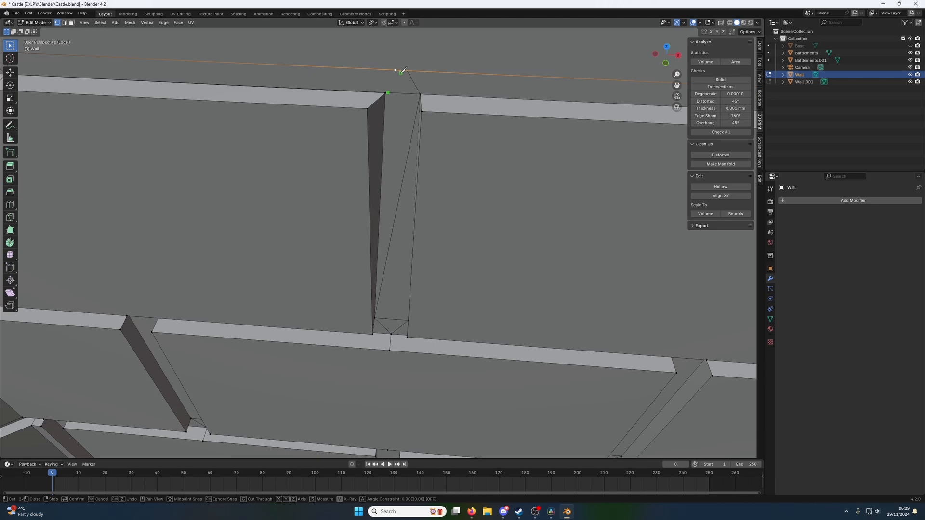
{"action": "middle_click_drag", "start_coordinate": [402, 71], "coordinate": [388, 132]}
{"action": "left_click", "coordinate": [527, 142]}
{"action": "key", "text": "Tab"}
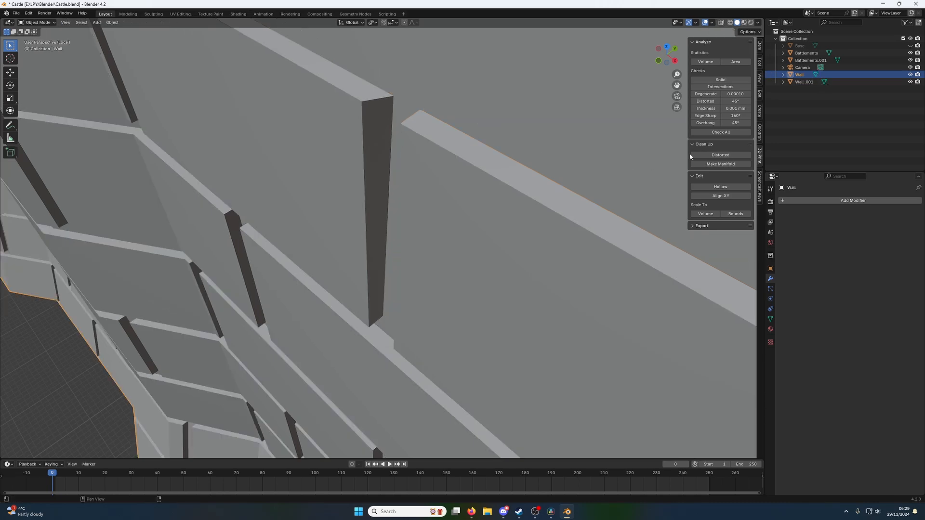
{"action": "left_click", "coordinate": [711, 164]}
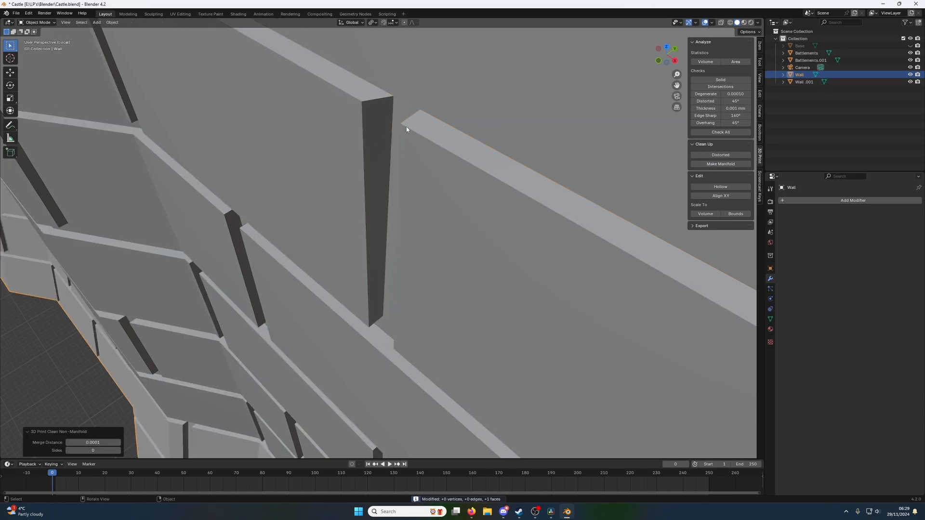
Subdivide the long brick edge leading to the upper corner of the pinched joint.
{"action": "middle_click_drag", "start_coordinate": [406, 129], "coordinate": [390, 107]}
{"action": "key", "text": "Tab"}
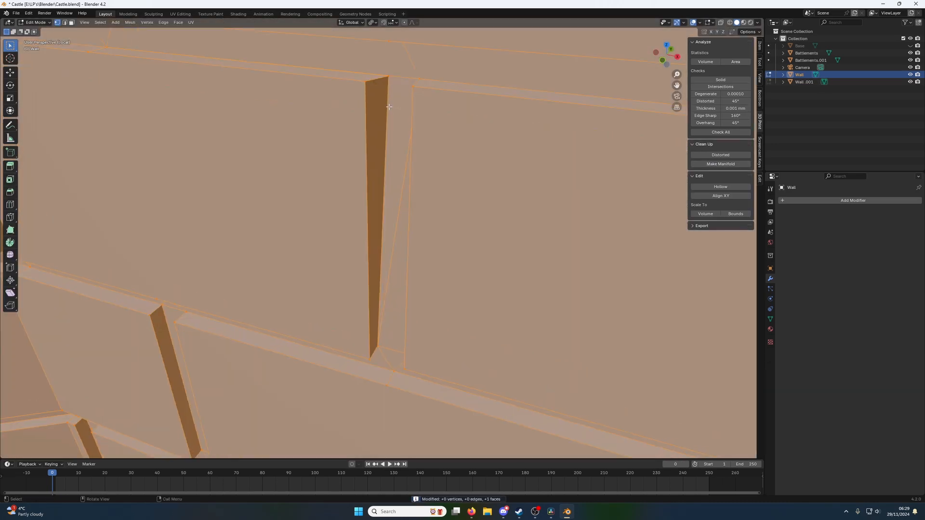
{"action": "key", "text": "alt+a"}
{"action": "left_click", "coordinate": [392, 91]}
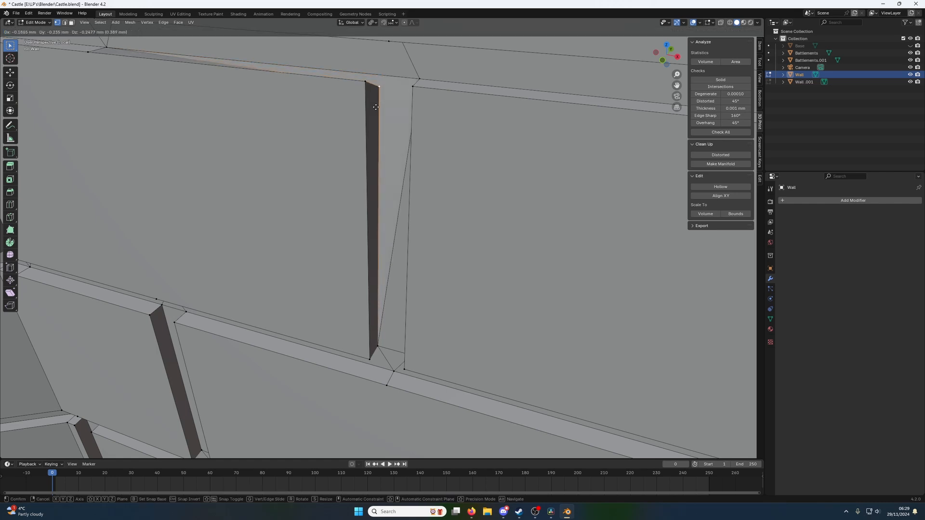
{"action": "left_click", "coordinate": [403, 78]}
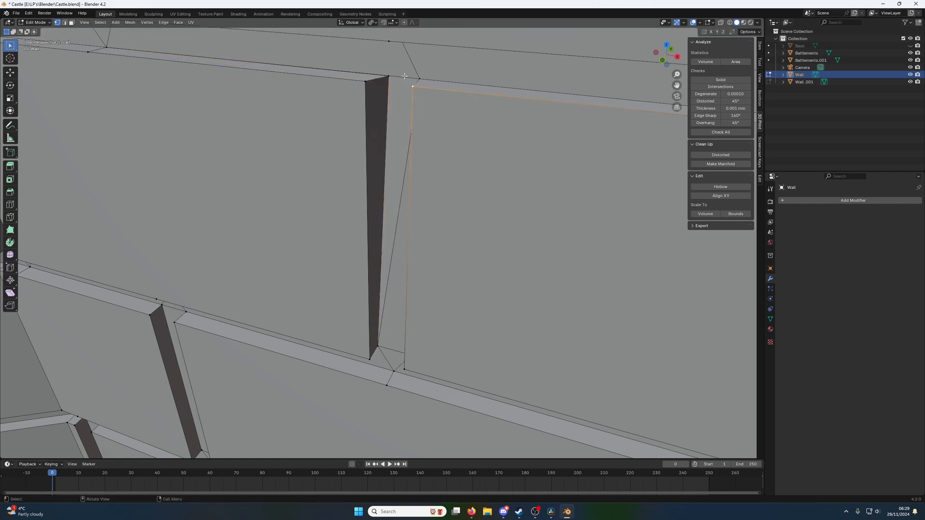
{"action": "key", "text": "2"}
{"action": "left_click", "coordinate": [404, 76]}
{"action": "key", "text": "ctrl+e"}
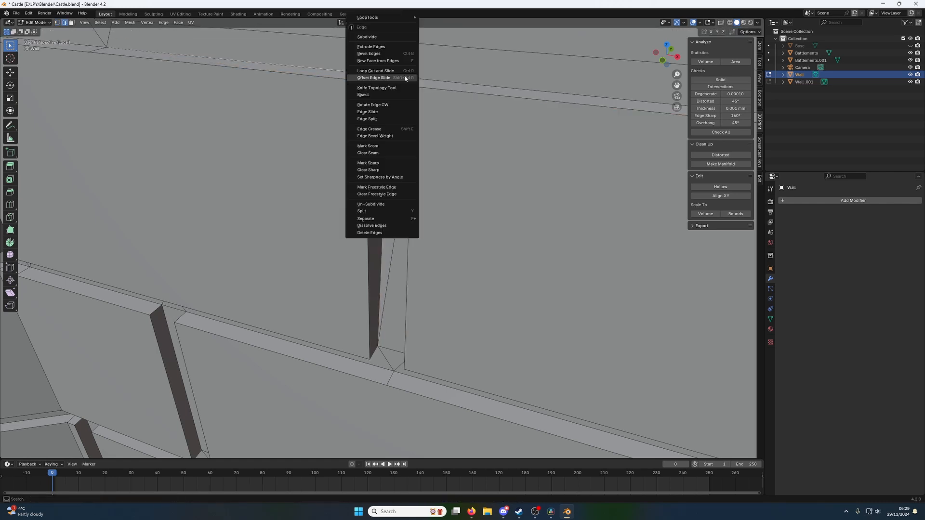
{"action": "left_click", "coordinate": [375, 39]}
Move the subdivided edge's middle vertex along X to the pinched joint's upper corner.
{"action": "left_click", "coordinate": [249, 63]}
{"action": "key", "text": "g"}
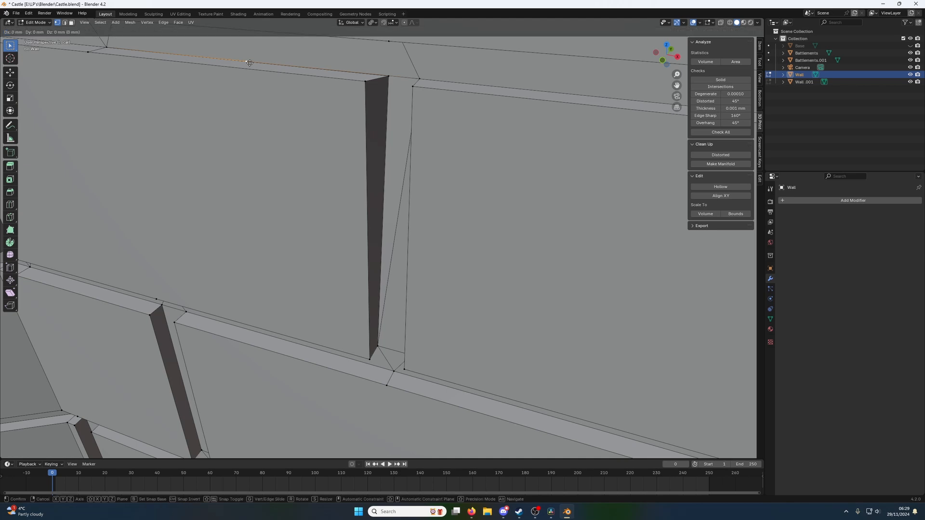
{"action": "key", "text": "x"}
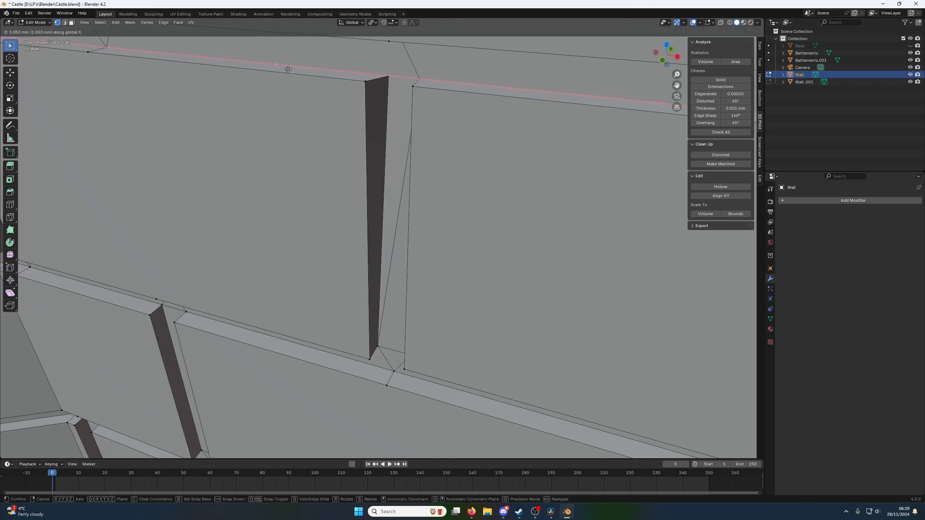
{"action": "left_click", "coordinate": [390, 85]}
Merge the two coinciding vertices at the joint's upper corner using At Last.
{"action": "left_click", "coordinate": [390, 77]}
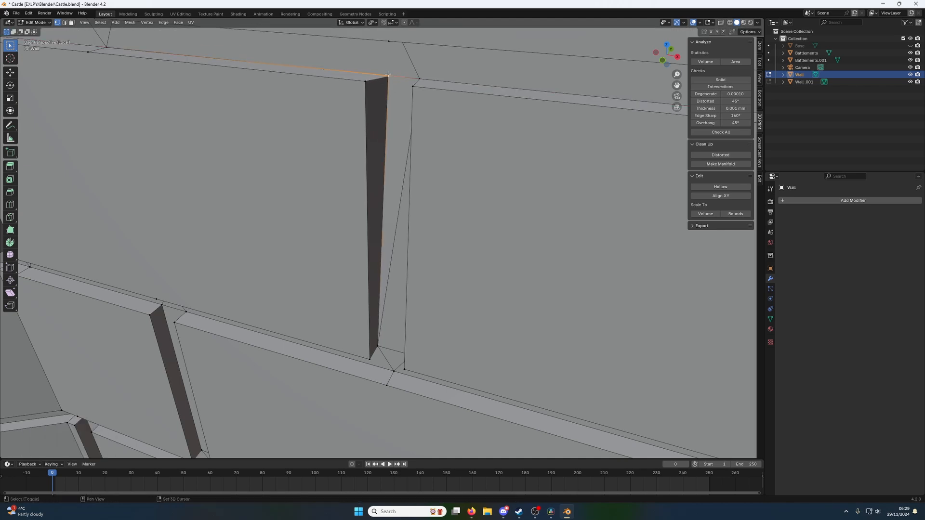
{"action": "left_click", "coordinate": [388, 75], "text": "shift"}
{"action": "key", "text": "m"}
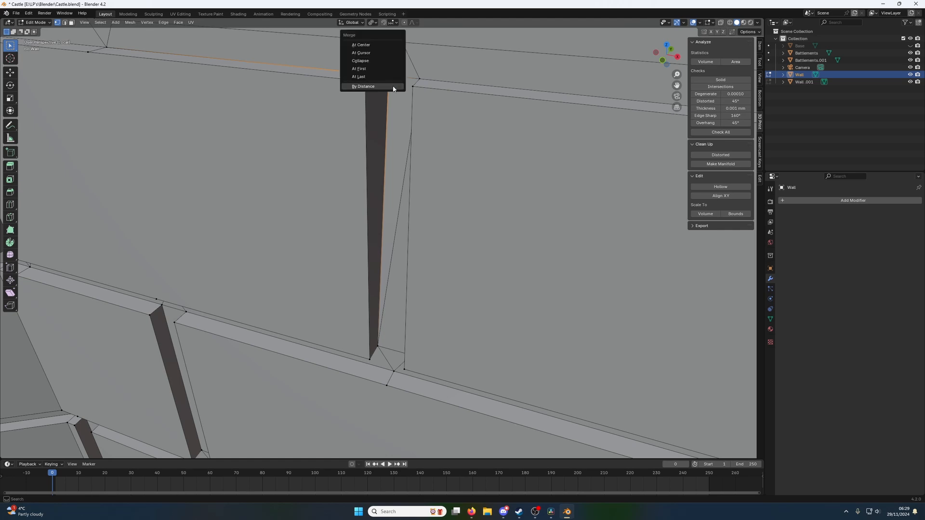
{"action": "left_click", "coordinate": [371, 76]}
{"action": "left_click", "coordinate": [397, 85]}
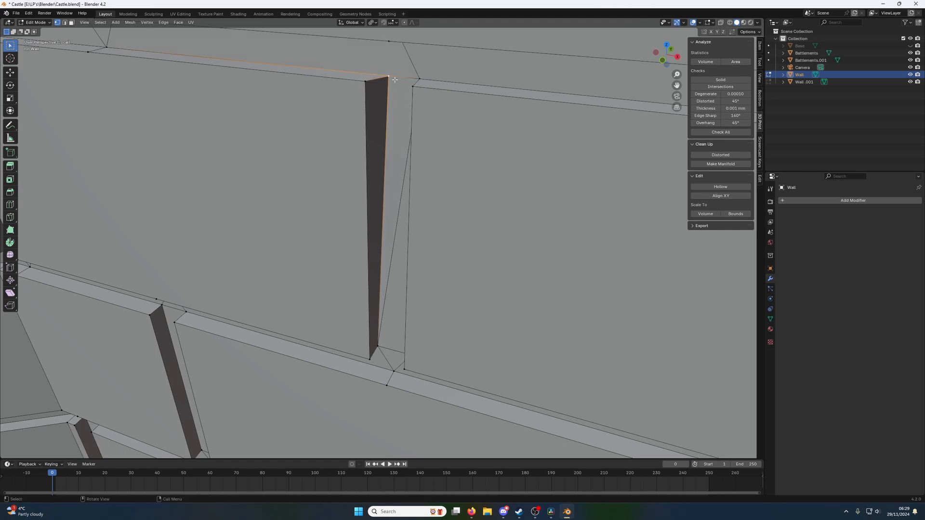
Dissolve the diagonal edge running across the joint's recessed face.
{"action": "middle_click_drag", "start_coordinate": [394, 80], "coordinate": [406, 153]}
{"action": "key", "text": "2"}
{"action": "left_click", "coordinate": [405, 168]}
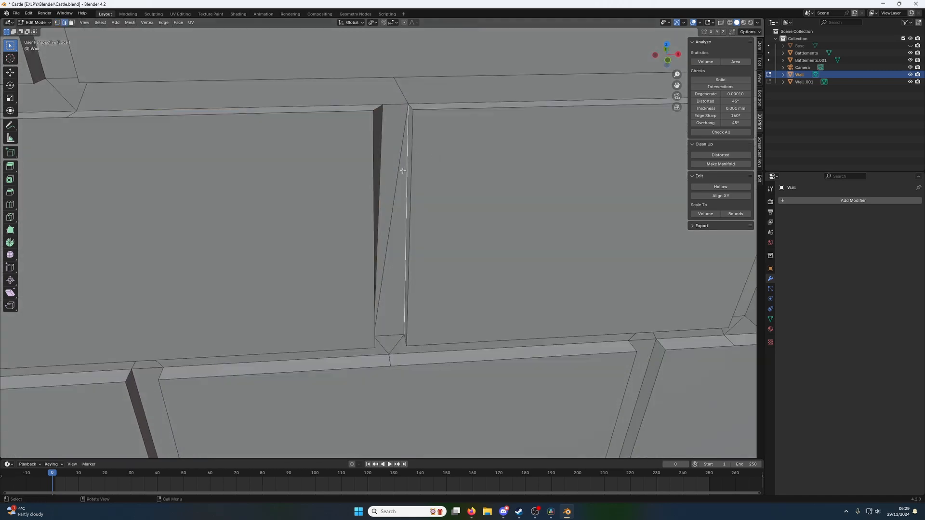
{"action": "right_click", "coordinate": [381, 203]}
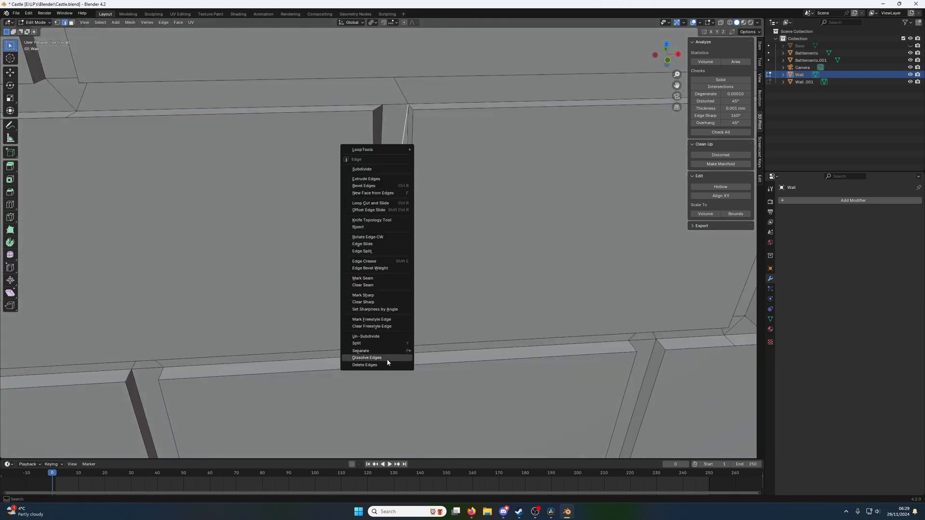
{"action": "left_click", "coordinate": [385, 357]}
{"action": "middle_click_drag", "start_coordinate": [421, 264], "coordinate": [390, 217]}
Move the joint's inner vertical edge about 0.37 mm along X toward the opposite brick.
{"action": "left_click", "coordinate": [380, 174]}
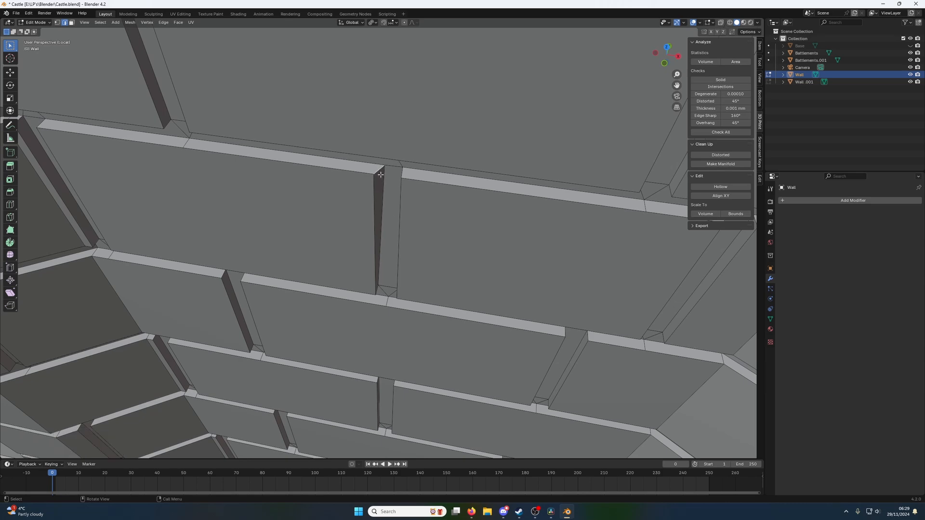
{"action": "left_click", "coordinate": [383, 192], "text": "shift"}
{"action": "key", "text": "Tab"}
{"action": "scroll", "coordinate": [409, 231], "scroll_direction": "down", "scroll_amount": 8}
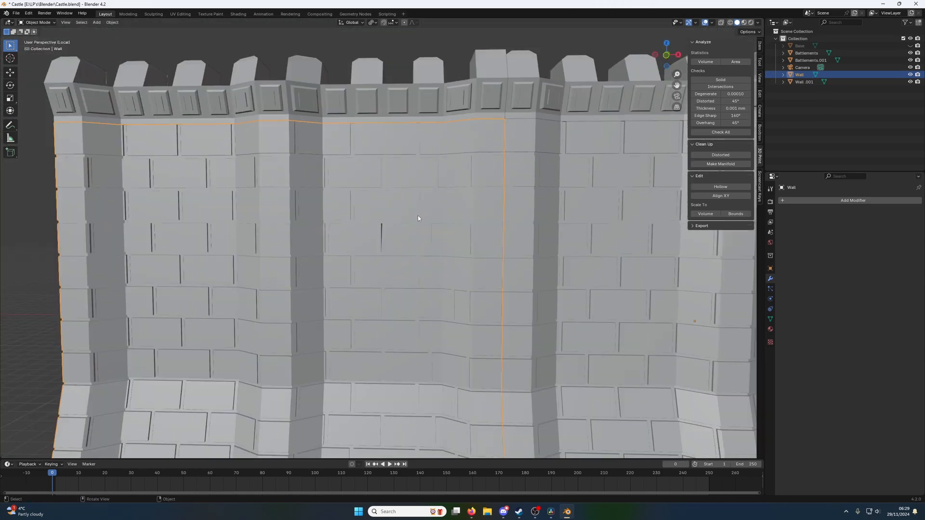
{"action": "middle_click_drag", "start_coordinate": [418, 219], "coordinate": [399, 239]}
{"action": "scroll", "coordinate": [398, 240], "scroll_direction": "up", "scroll_amount": 10}
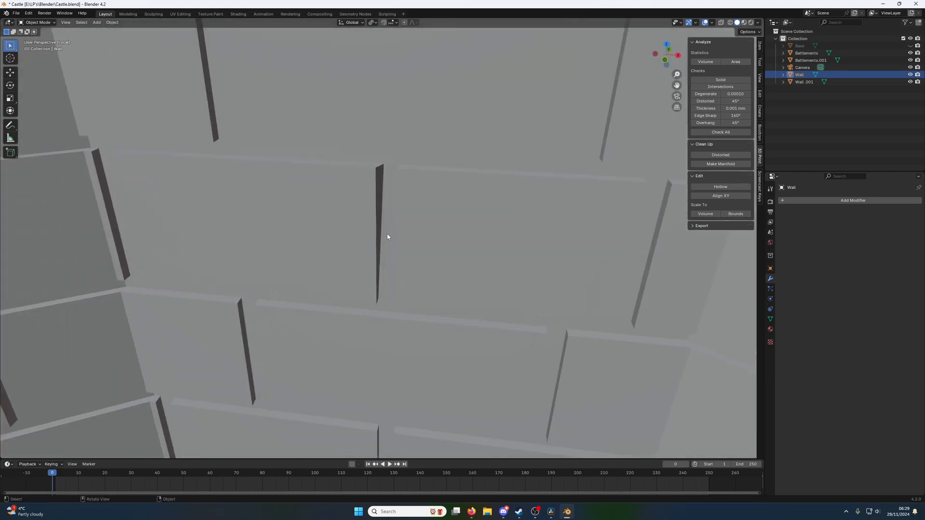
{"action": "key", "text": "Tab"}
{"action": "left_click", "coordinate": [378, 288]}
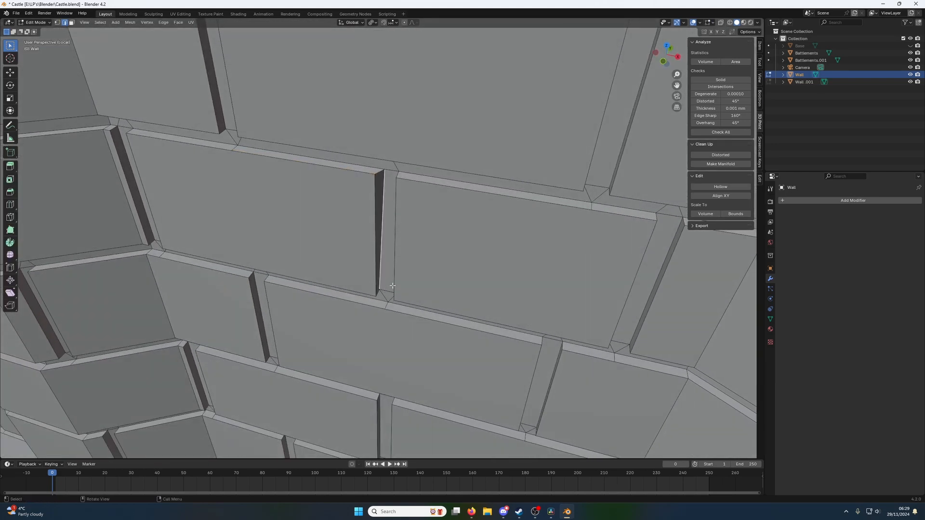
{"action": "key", "text": "g"}
{"action": "key", "text": "y"}
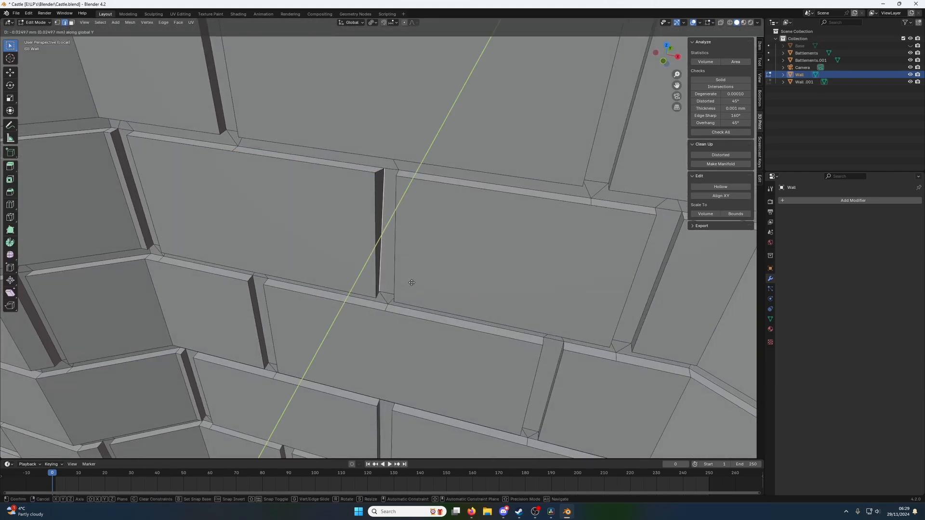
{"action": "key", "text": "x"}
{"action": "left_click", "coordinate": [406, 284]}
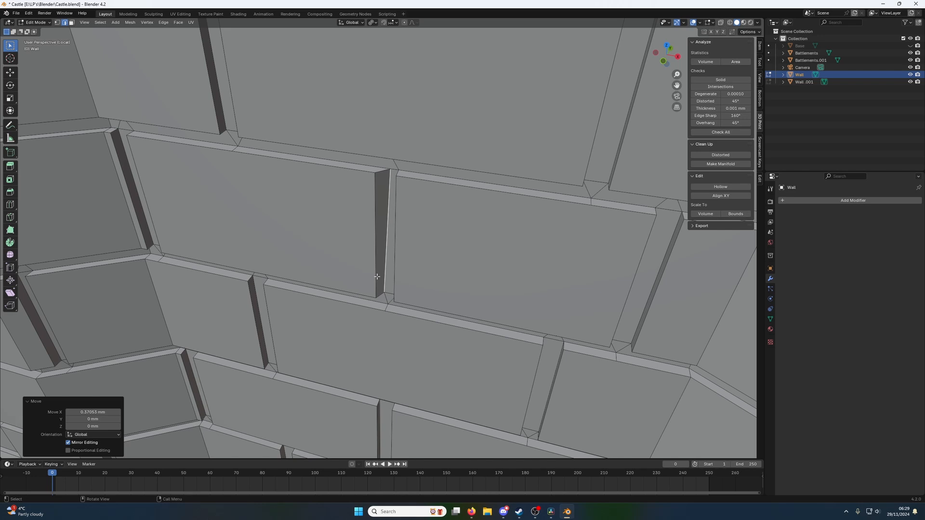
Straighten the joint's inner vertical edge by scaling it to 0 along X.
{"action": "key", "text": "s"}
{"action": "key", "text": "x"}
{"action": "key", "text": "0"}
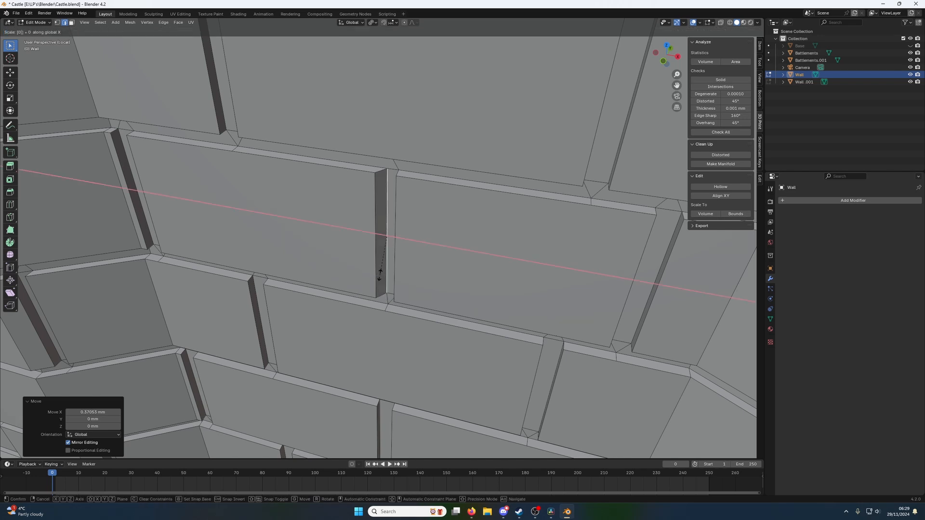
{"action": "key", "text": "Return"}
Move the adjacent brick's outer vertical edge about 0.568 mm along X to narrow the joint.
{"action": "key", "text": "g"}
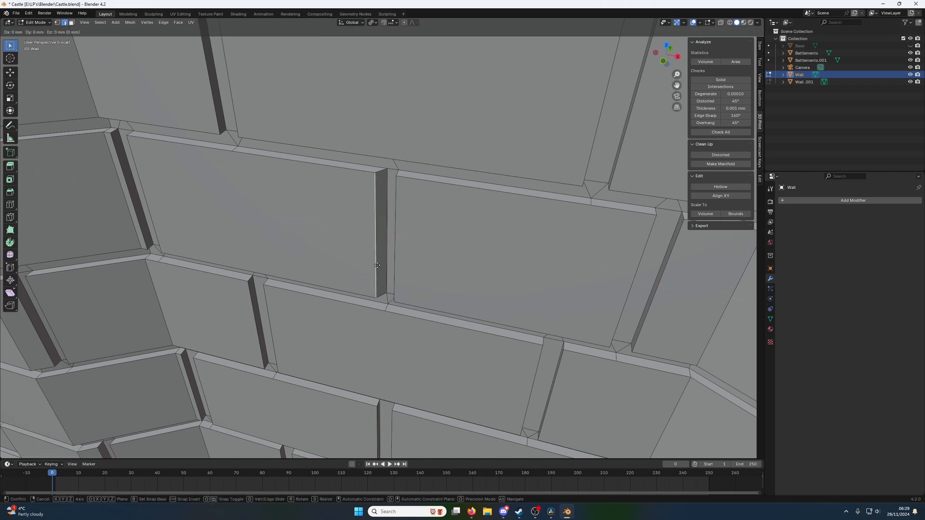
{"action": "key", "text": "x"}
{"action": "left_click", "coordinate": [382, 266]}
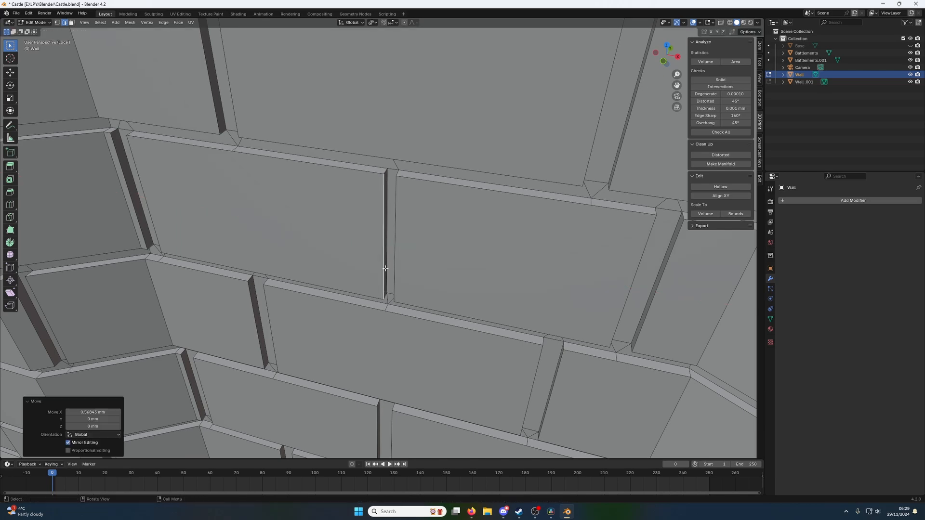
Leave mesh editing, review the whole wall from outside, select the front battlements and save the Castle file.
{"action": "key", "text": "Tab"}
{"action": "scroll", "coordinate": [381, 270], "scroll_direction": "down", "scroll_amount": 8}
{"action": "middle_click_drag", "start_coordinate": [381, 270], "coordinate": [419, 260]}
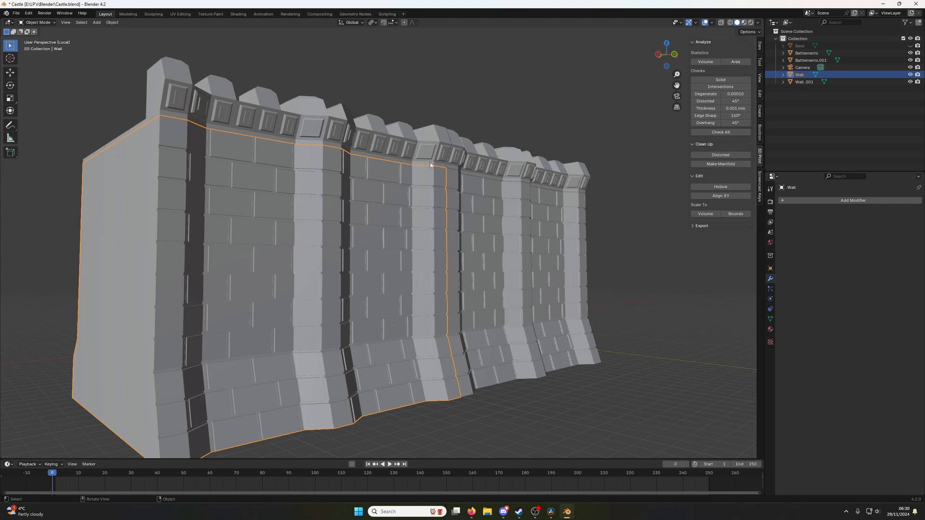
{"action": "middle_click_drag", "start_coordinate": [430, 165], "coordinate": [281, 199]}
{"action": "left_click", "coordinate": [346, 193]}
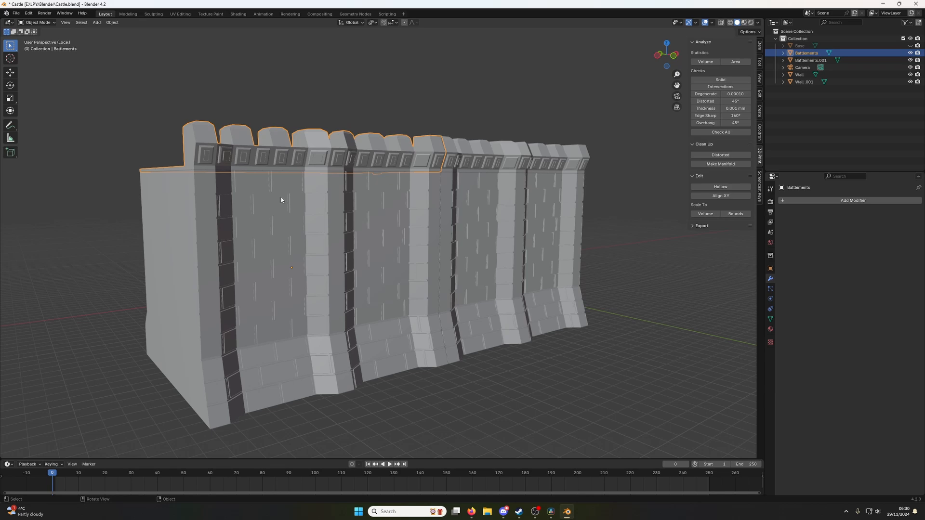
{"action": "key", "text": "ctrl+s"}
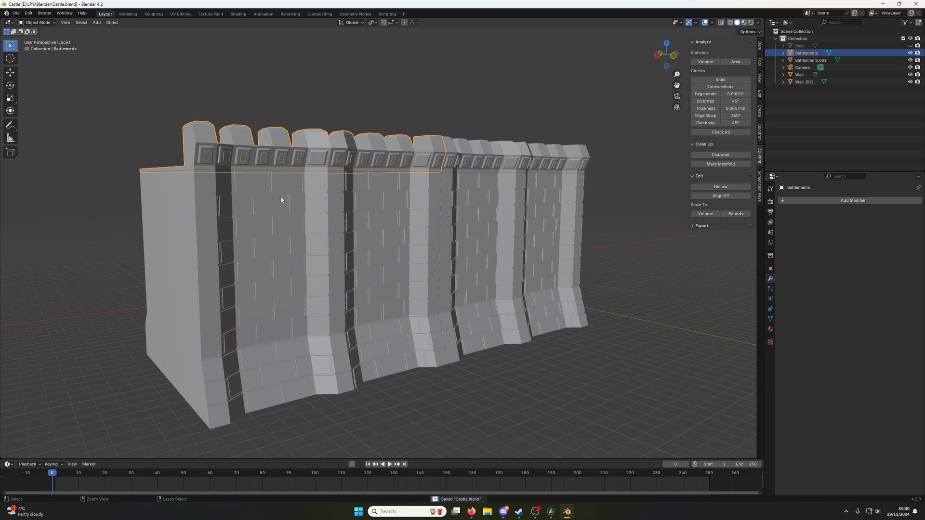